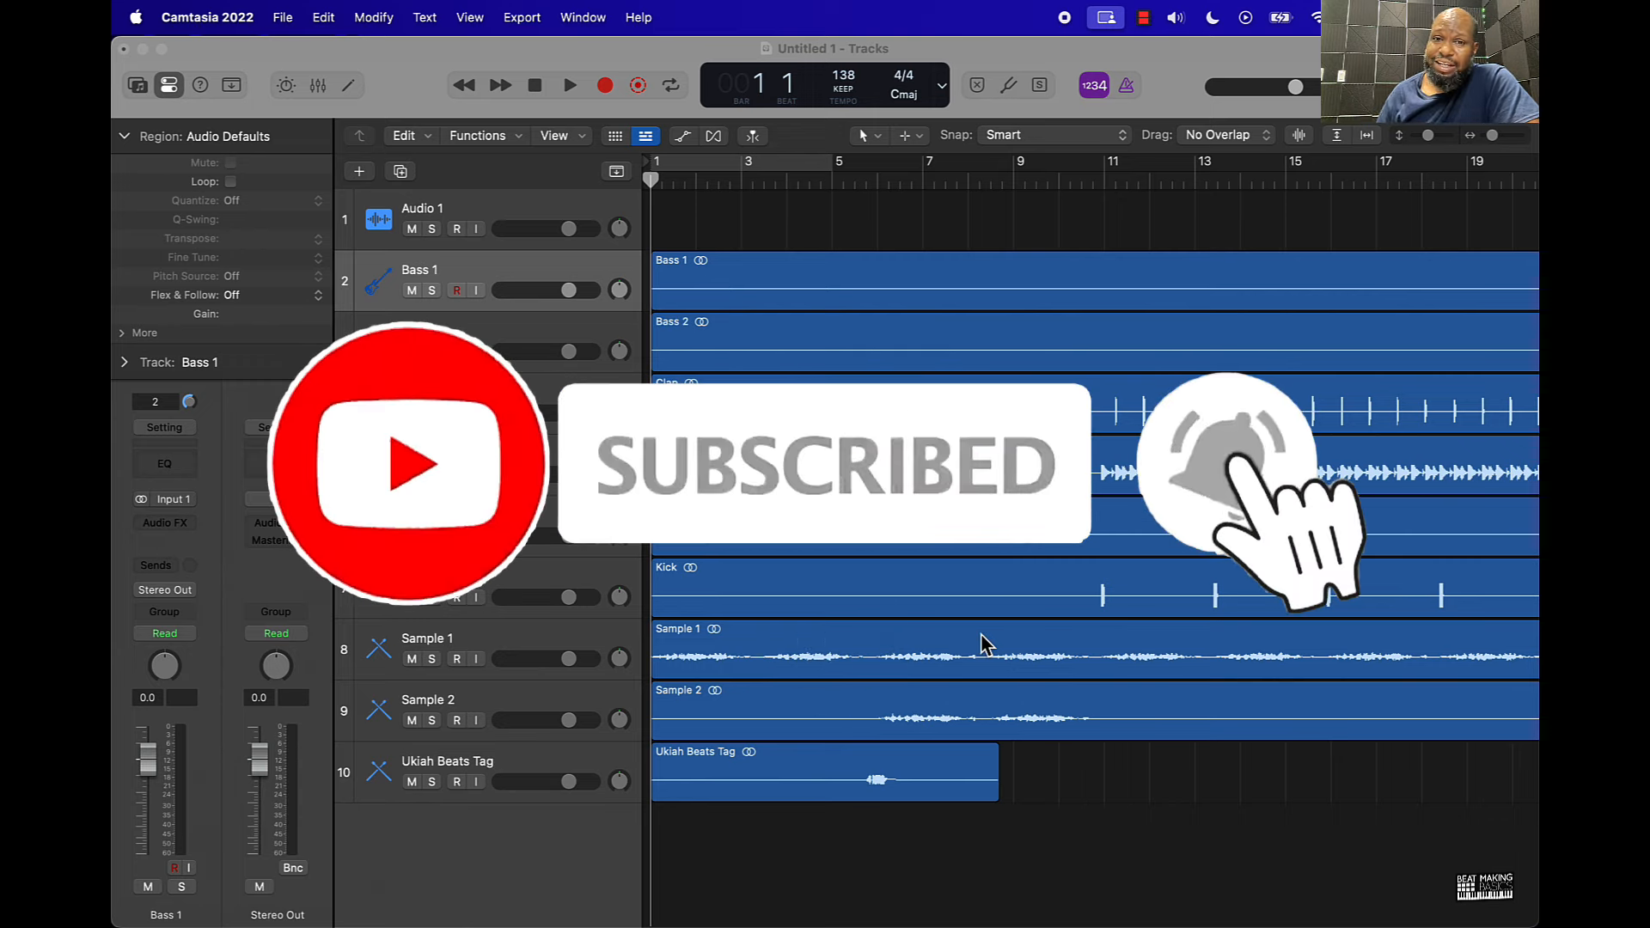
Delete the empty Audio 1 track from the project
click(599, 222)
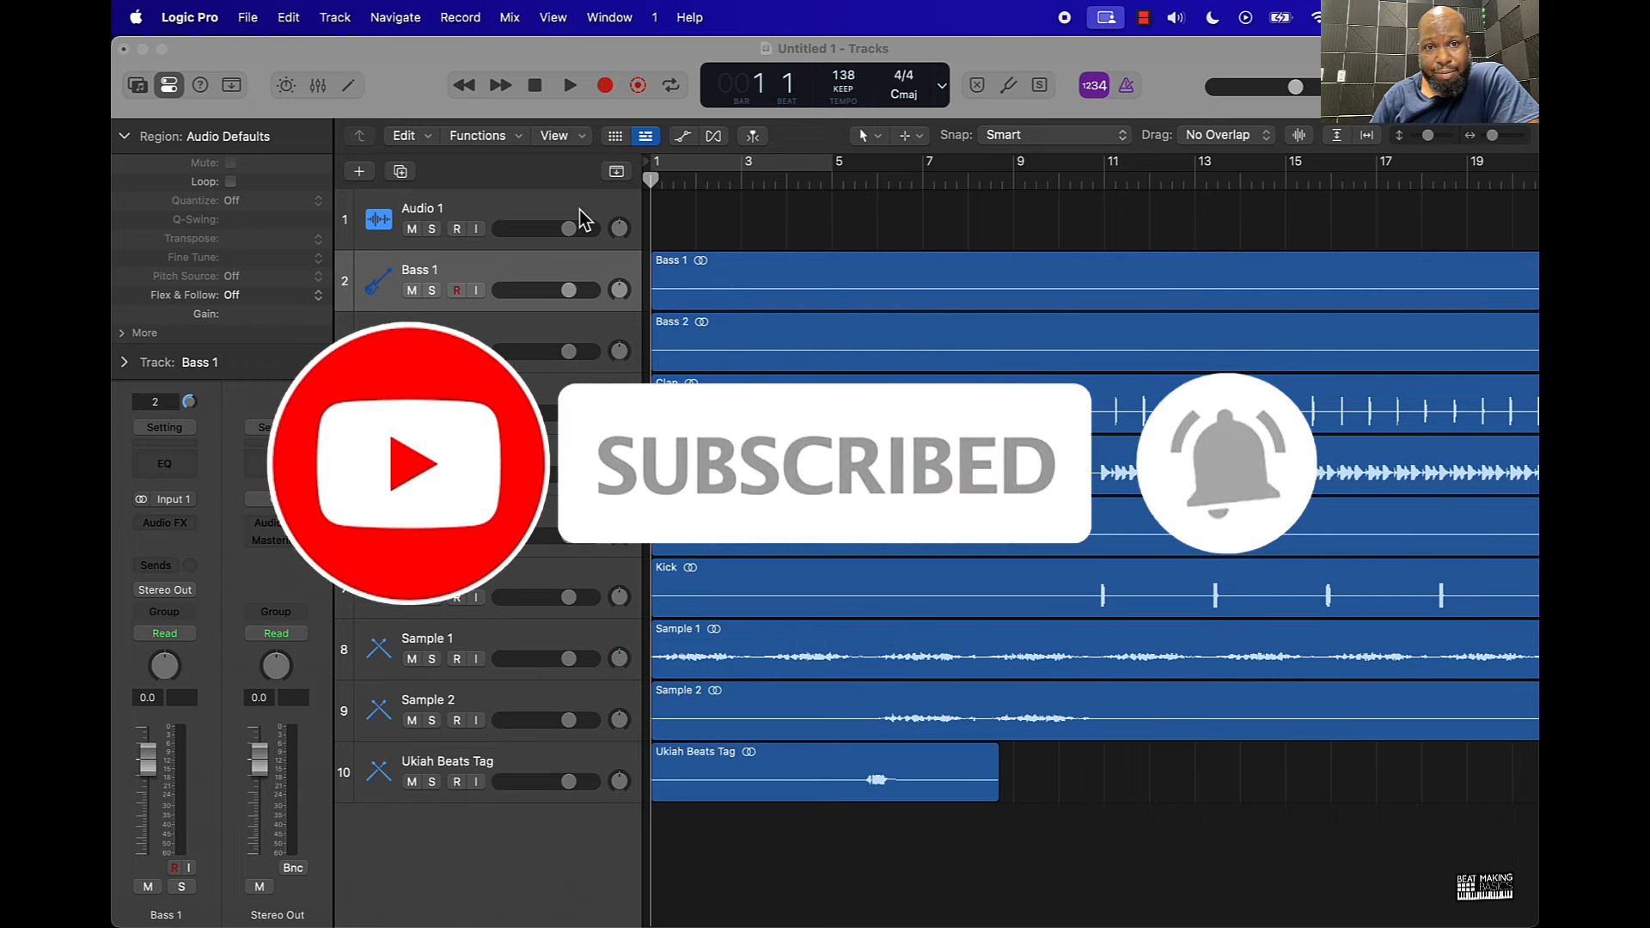
key(super+BackSpace)
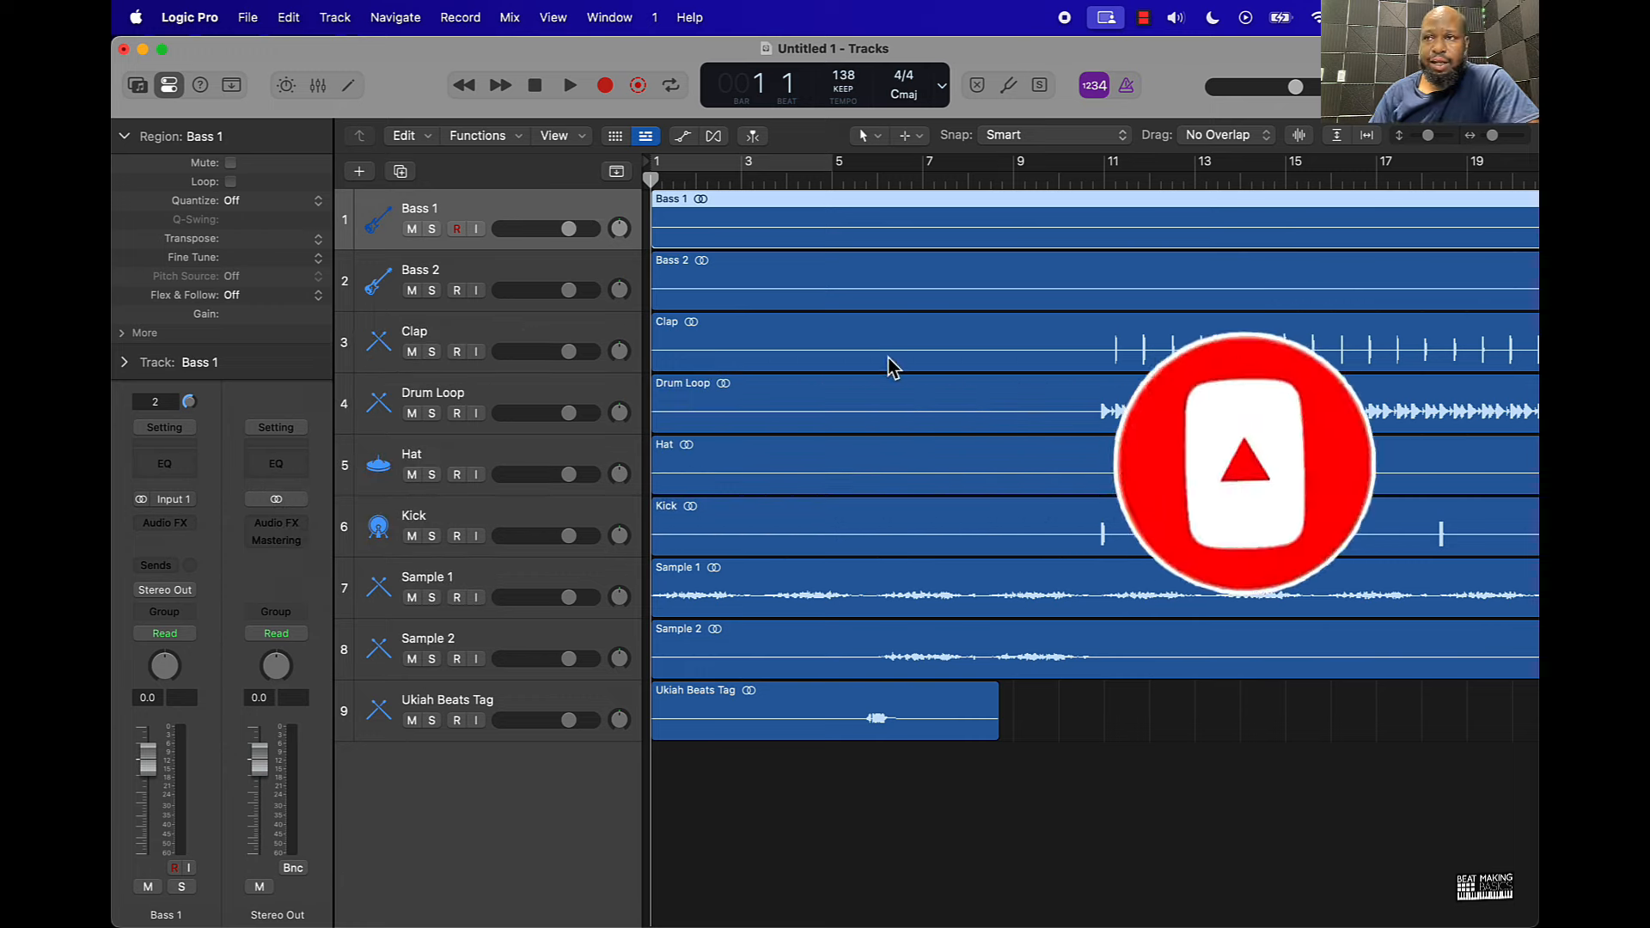
Move the Drum Loop track above Clap and place the Kick track directly above Drum Loop
key(super+Left)
key(super+Left)
key(super+Left)
key(super+Left)
key(super+Left)
key(super+Left)
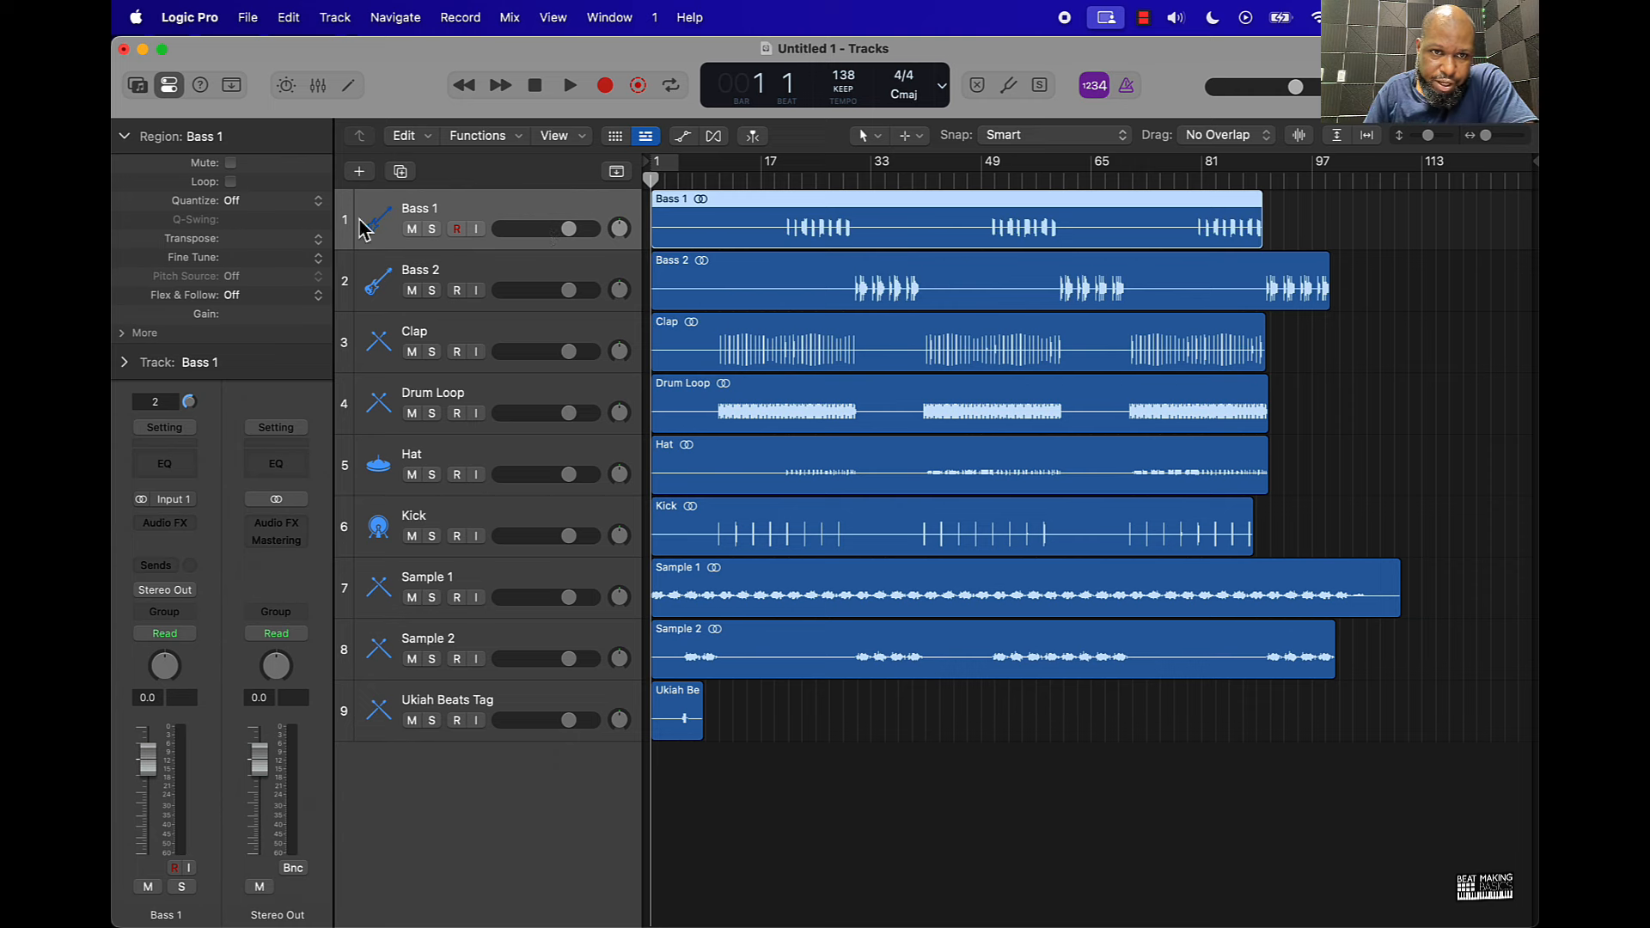
click(376, 292)
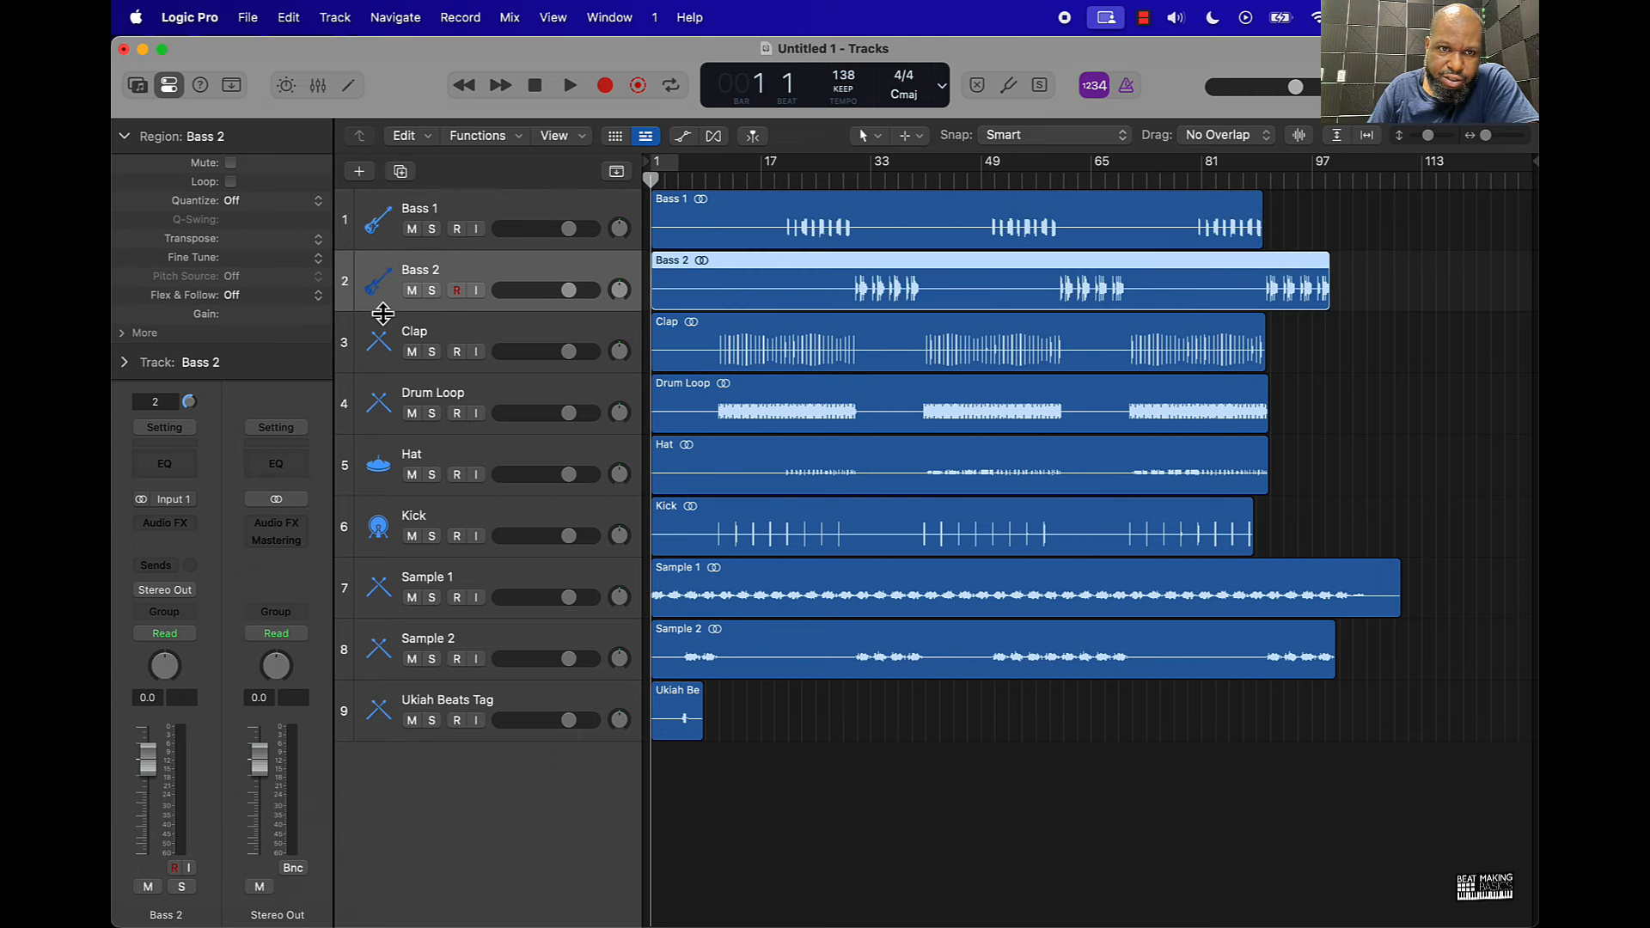
drag(383, 404, 383, 342)
click(391, 481)
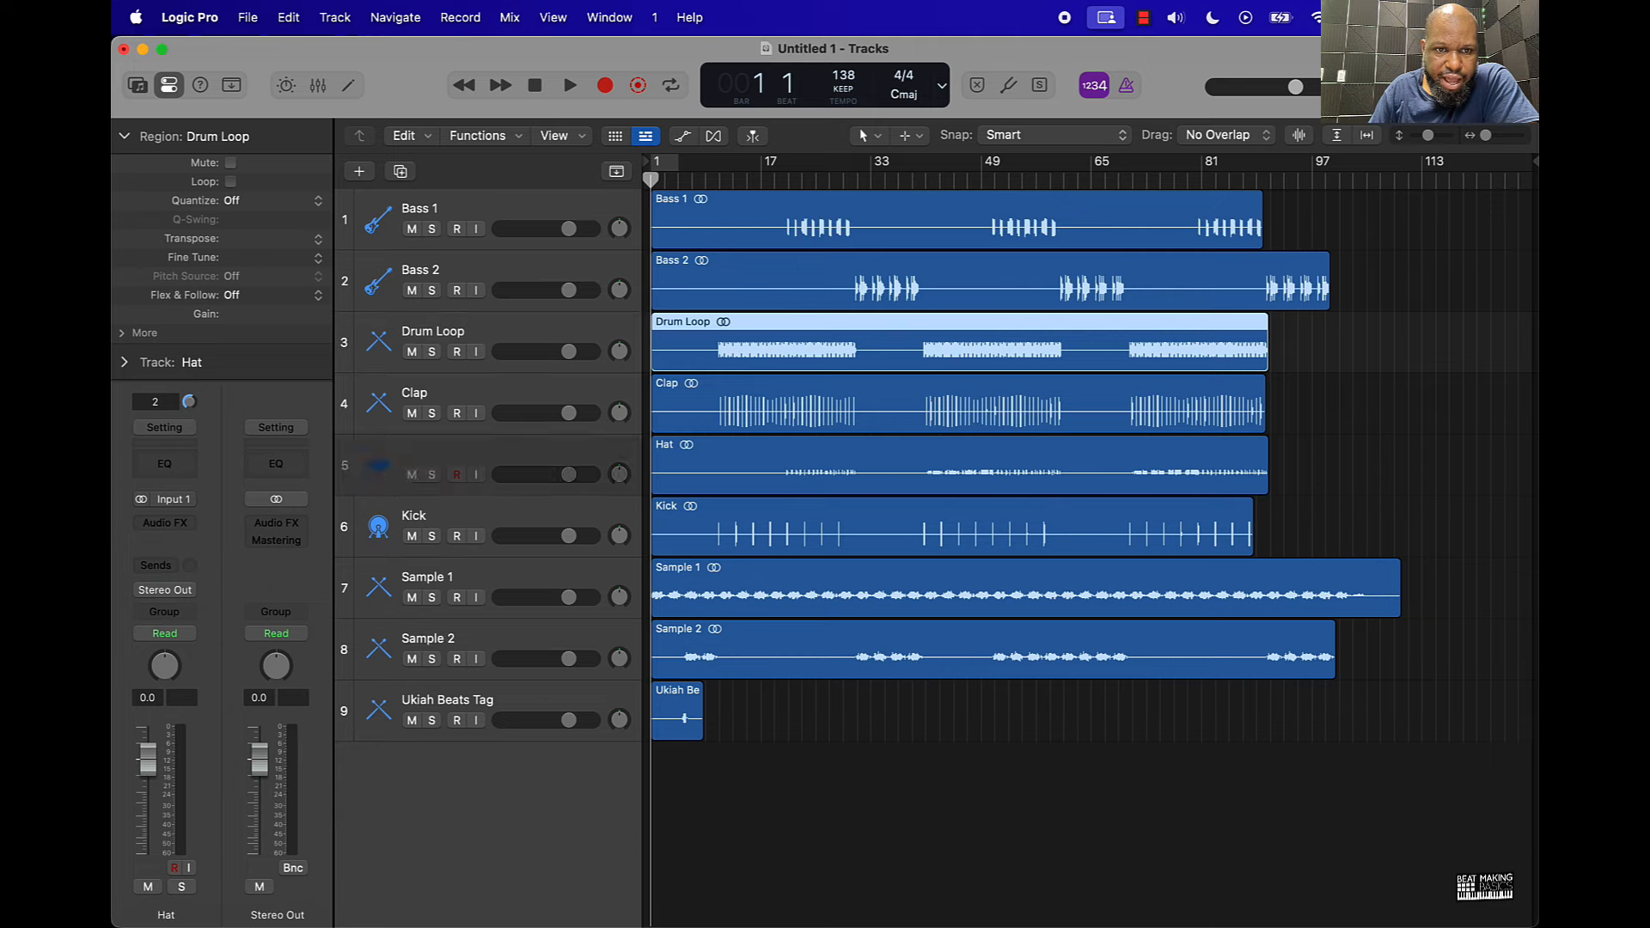
drag(379, 527, 411, 344)
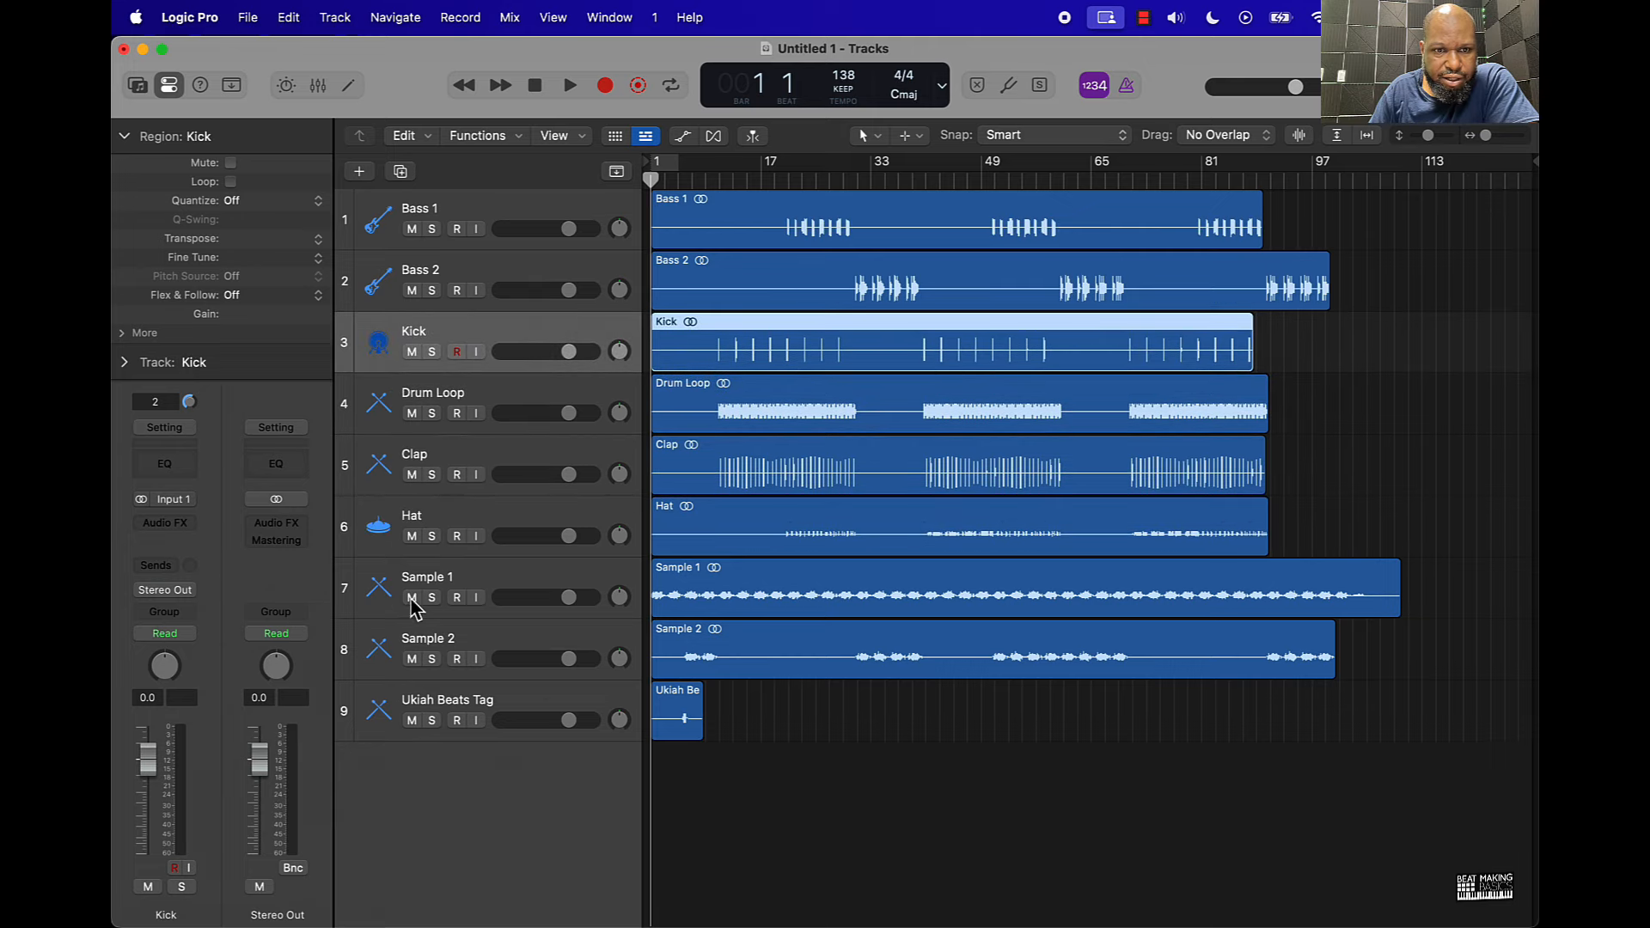
Set the project tempo to 111 and shorten the project so it ends where the Sample 1 region ends
click(382, 593)
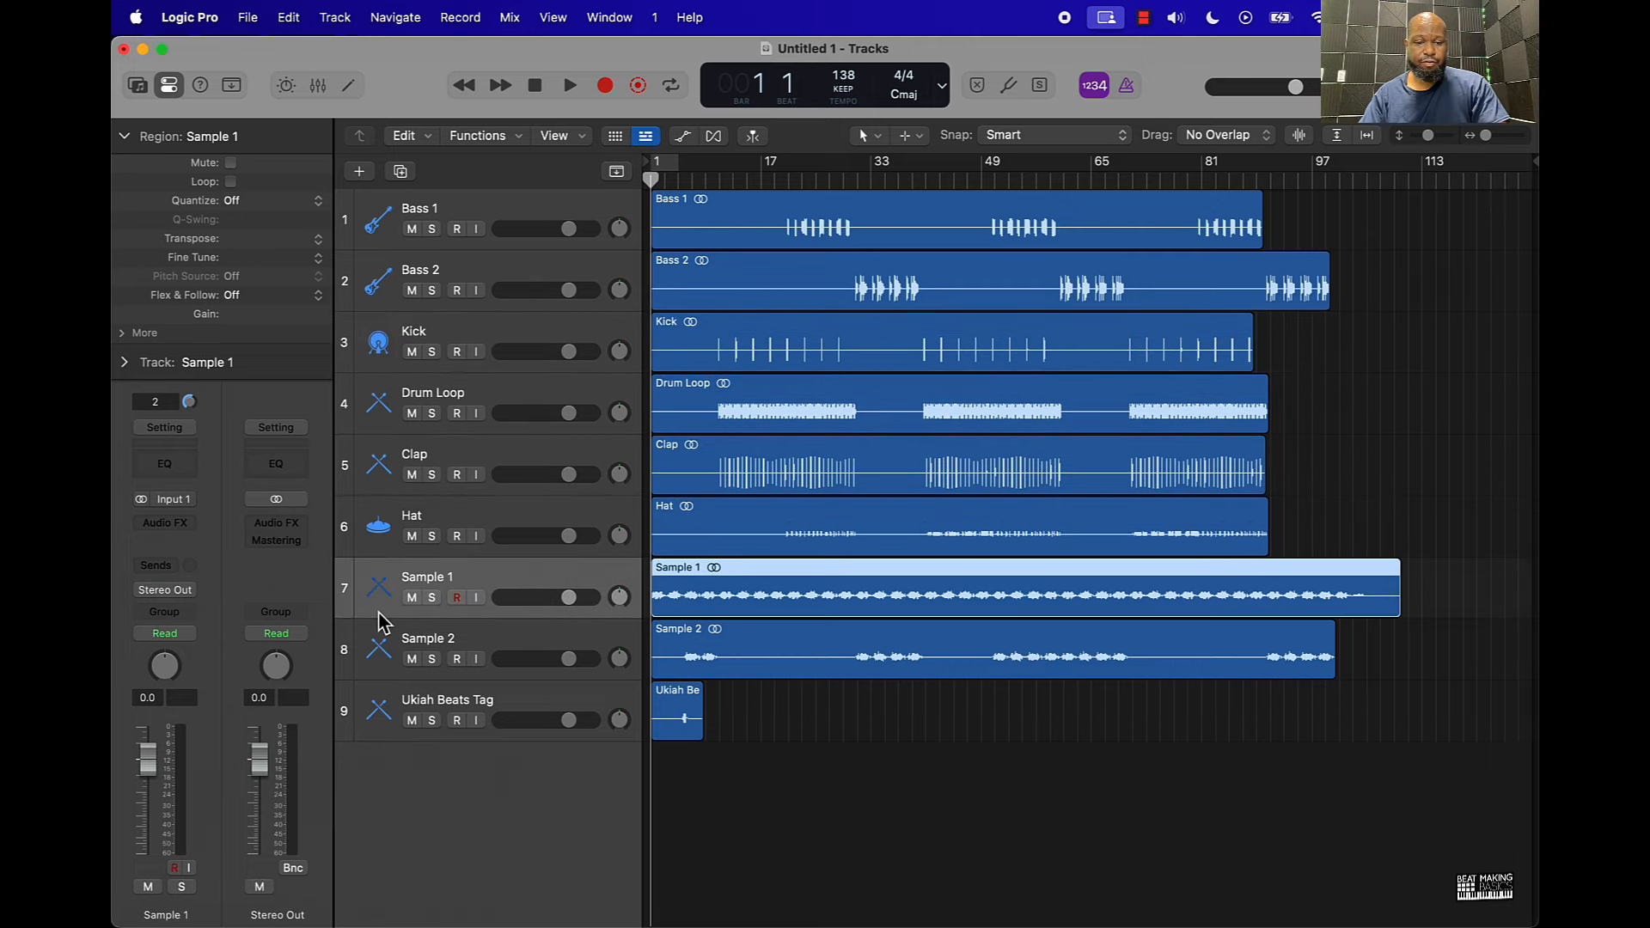
shift+click(365, 629)
click(389, 705)
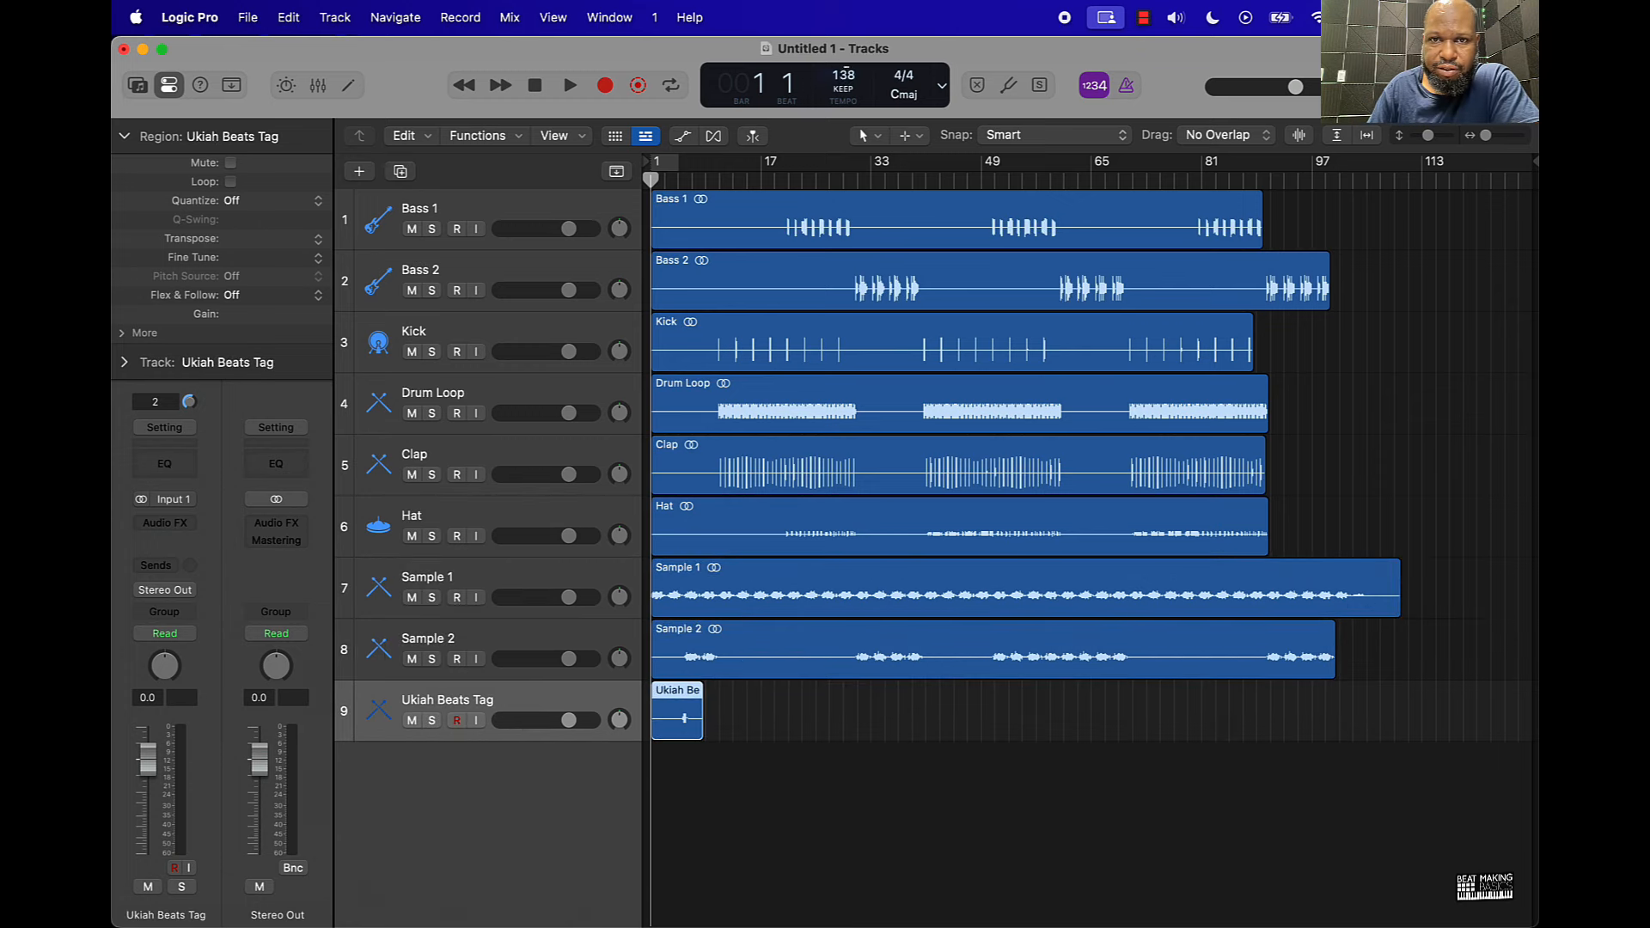
drag(846, 67, 865, 168)
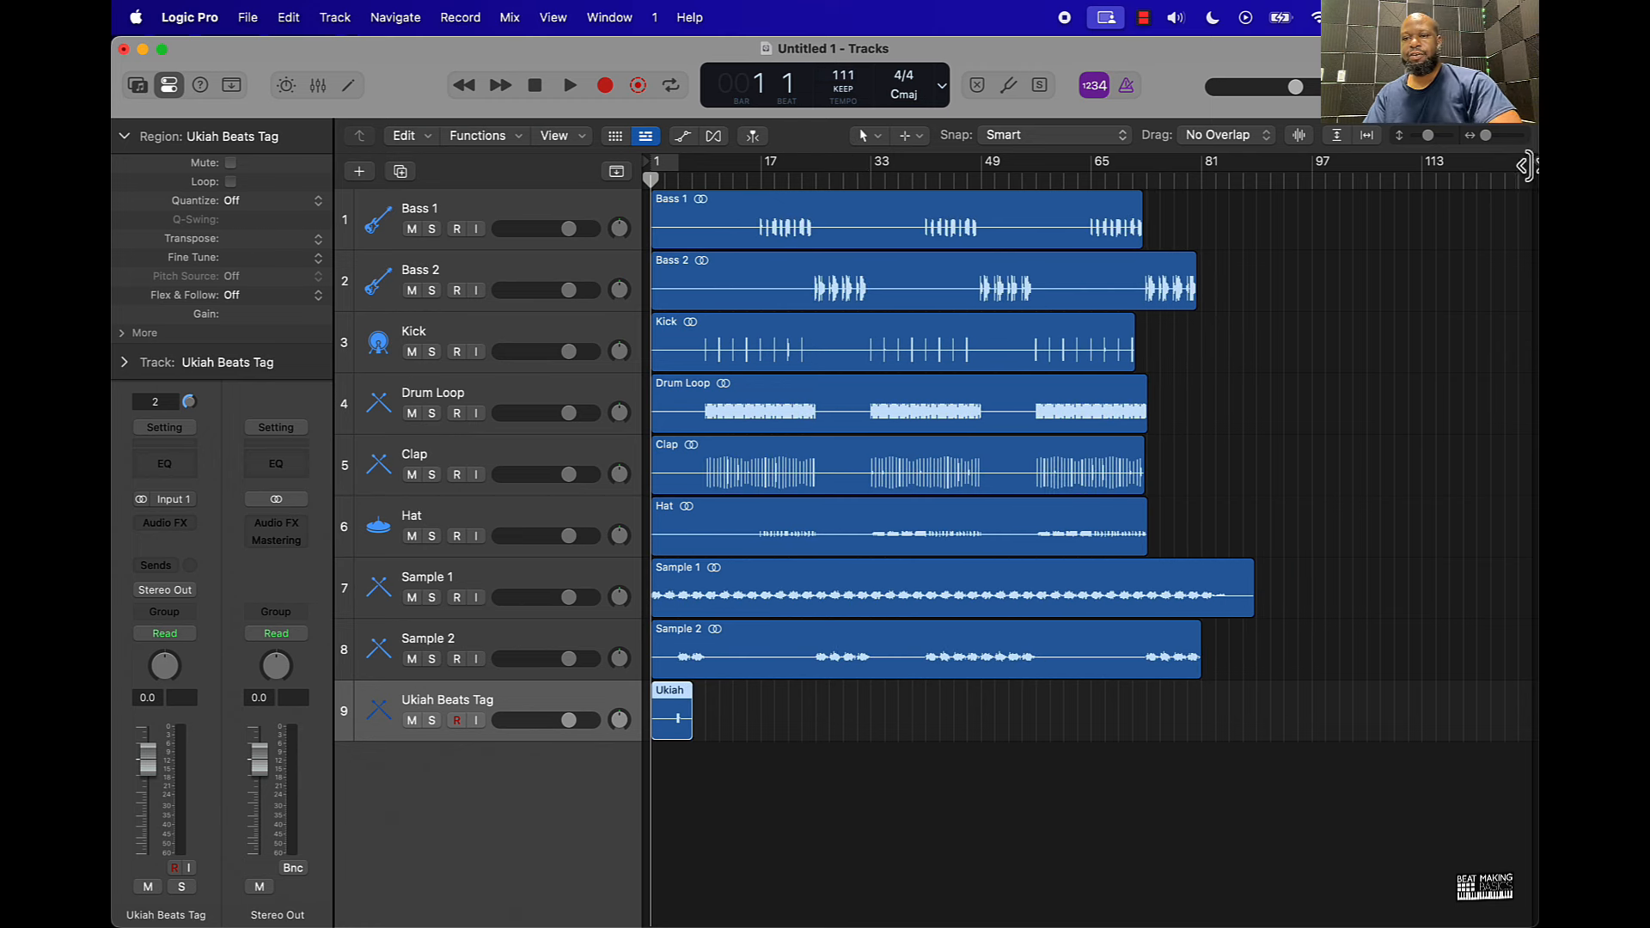
mouse_move(1526, 160)
mouse_down()
mouse_move(1392, 257)
mouse_move(1253, 436)
mouse_up()
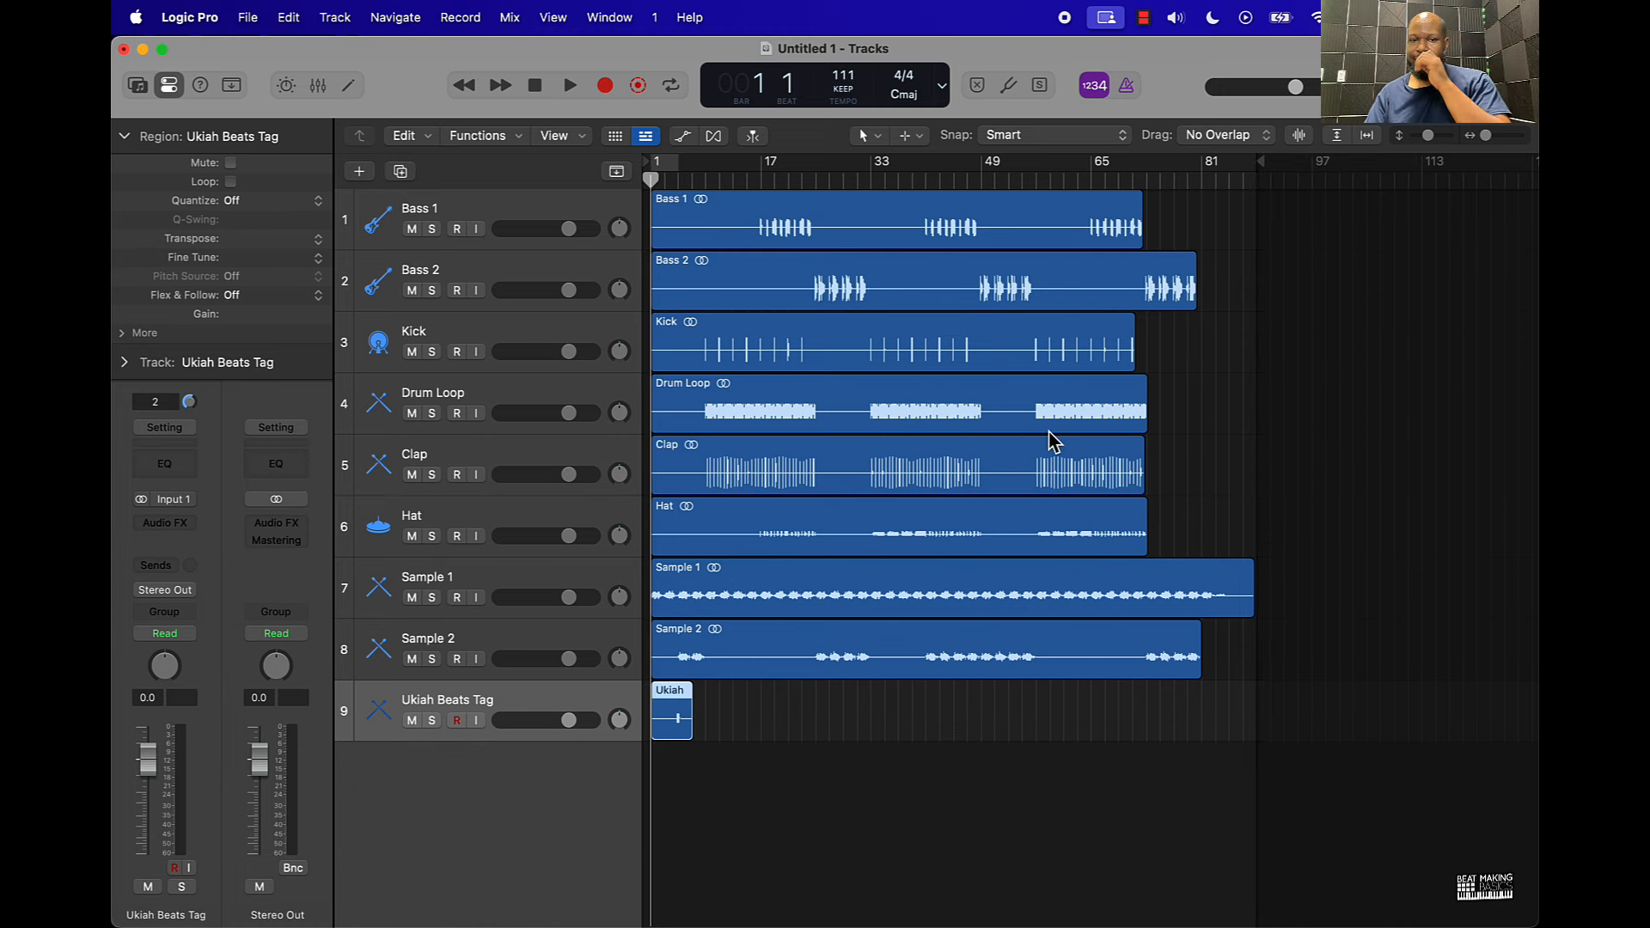
Move the Bass 1 and Bass 2 tracks below Hat, and place Drum Loop at the top of the track list
click(377, 292)
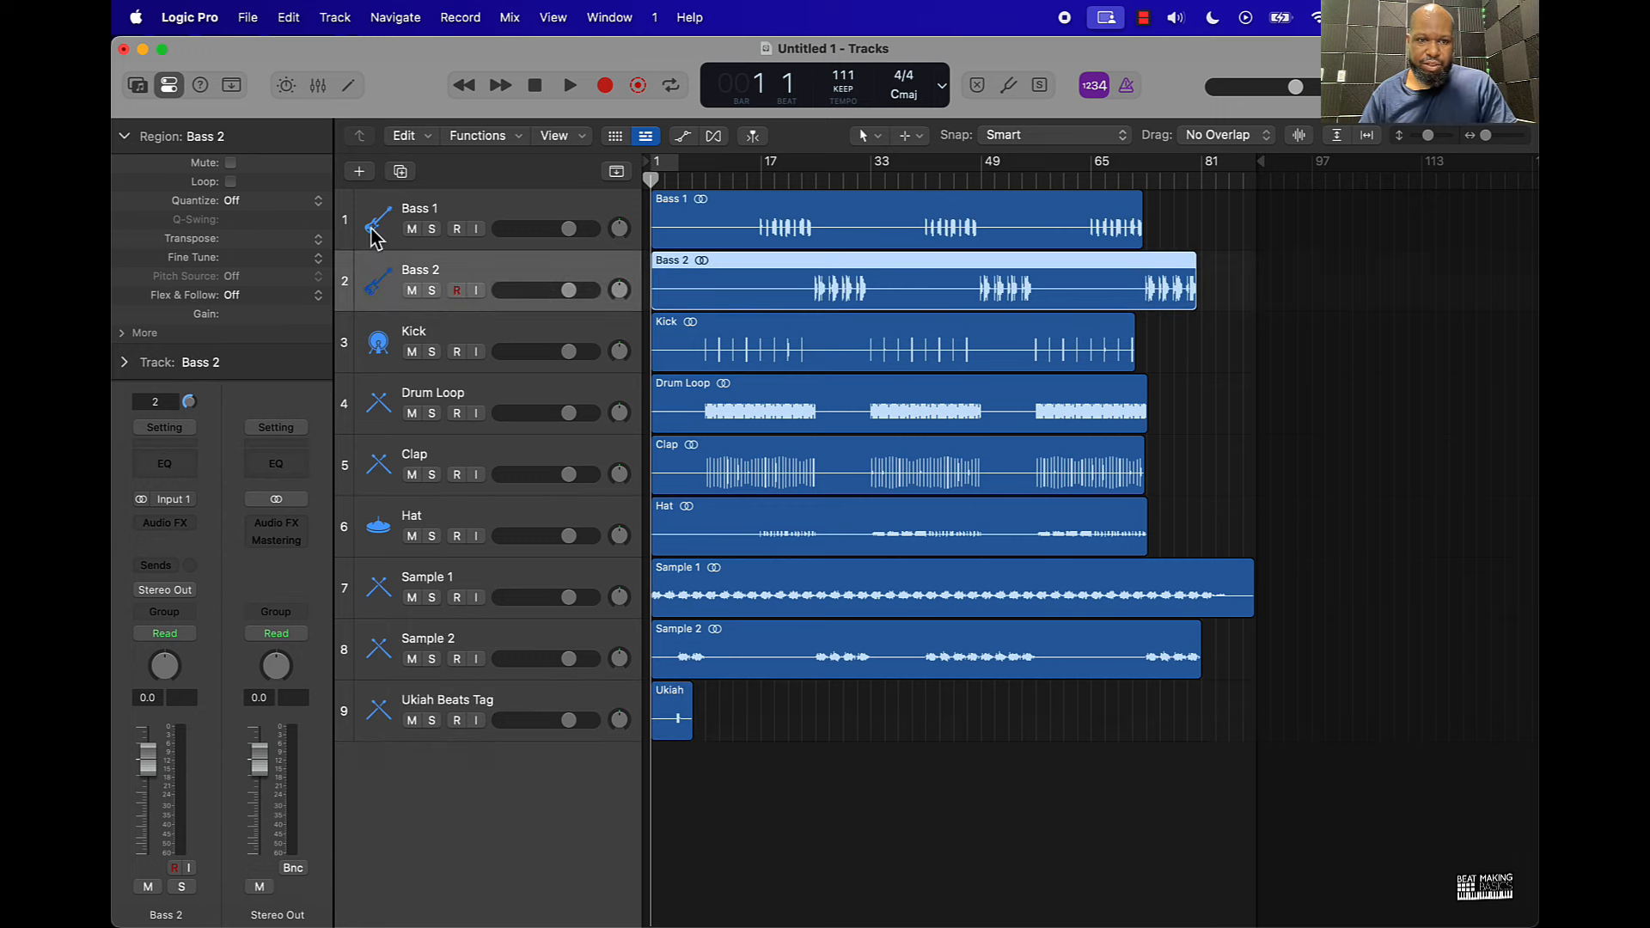
shift+click(376, 222)
drag(377, 222, 404, 550)
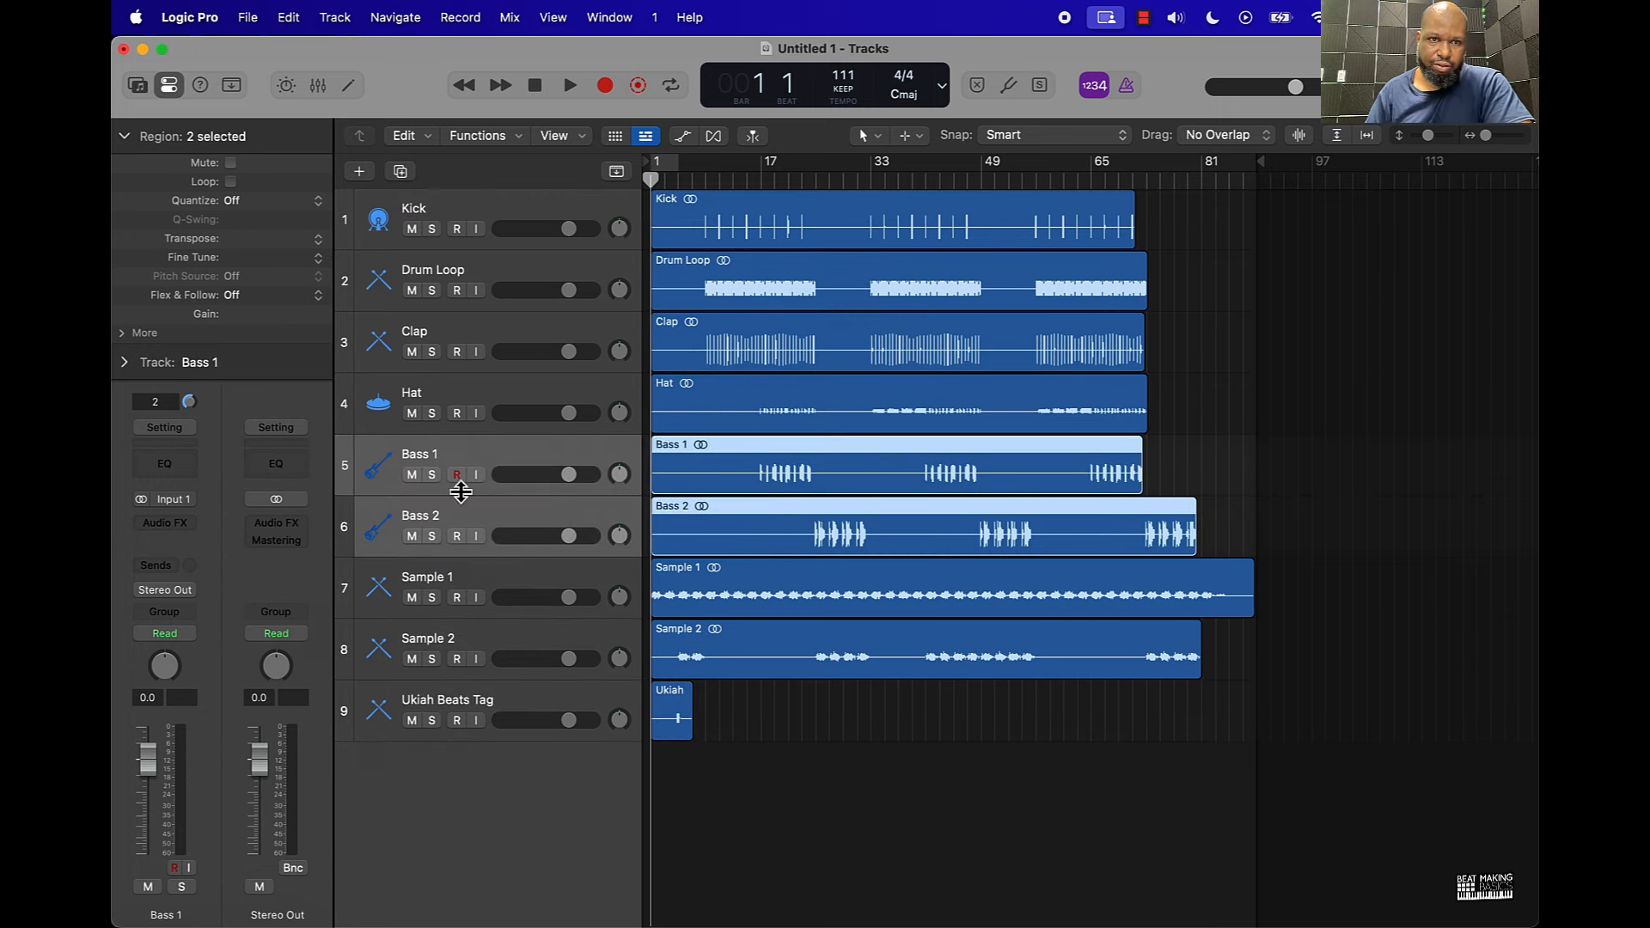
drag(398, 277, 405, 210)
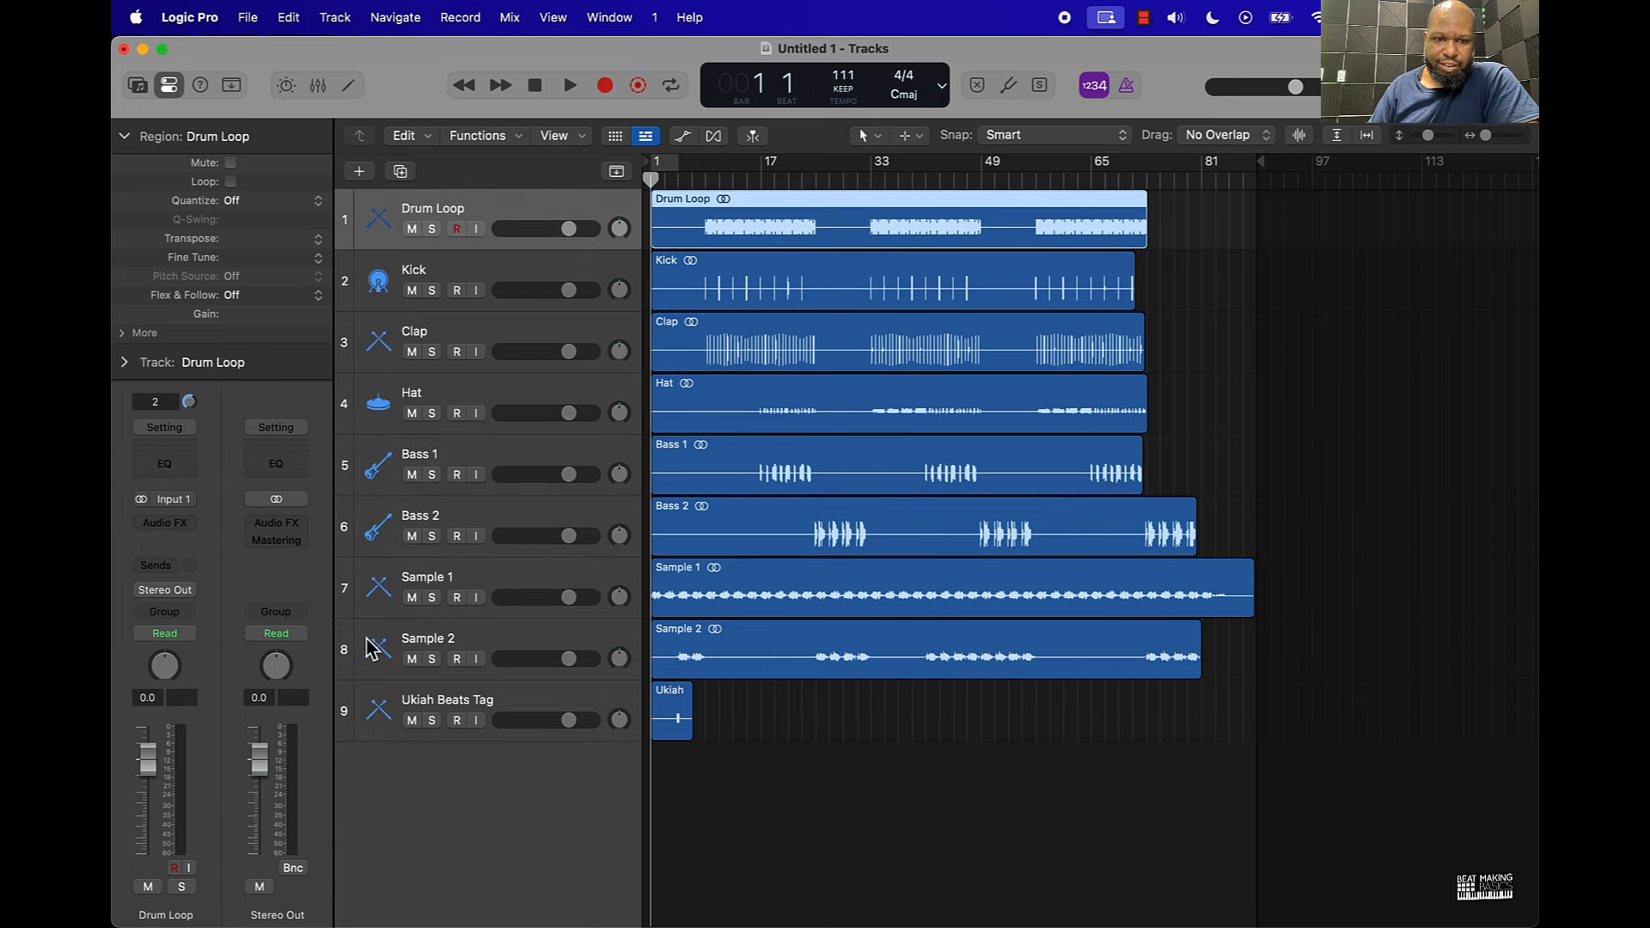
click(814, 770)
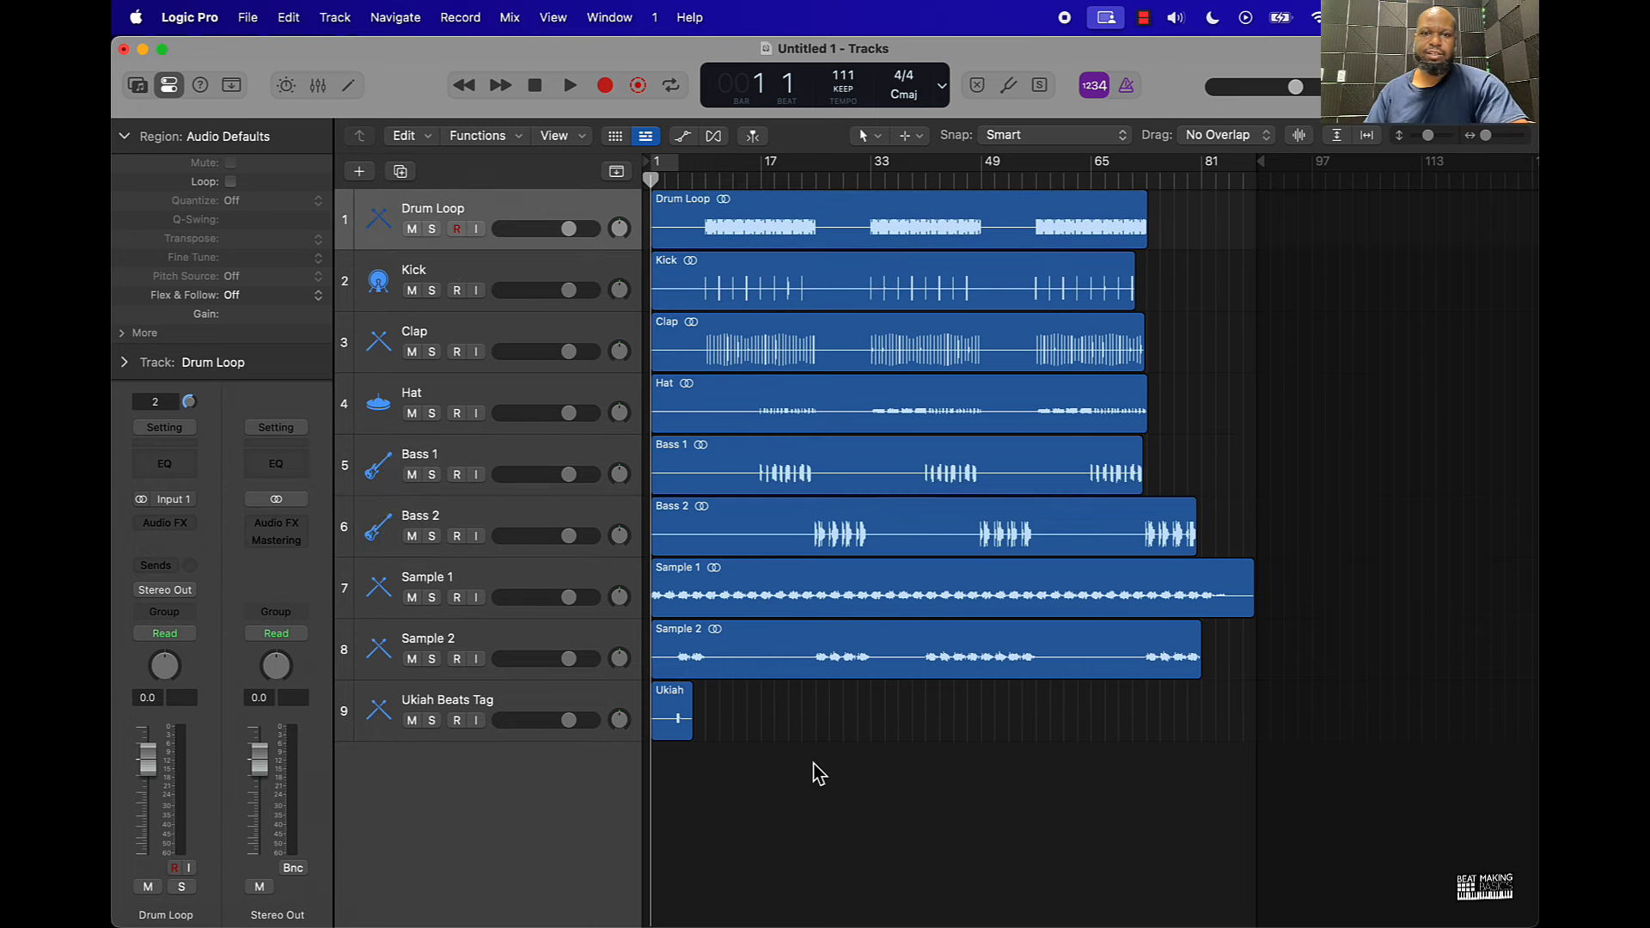
Set a cycle range over the arrangement from bar 17 to bar 25
scroll(814, 761, up, 5)
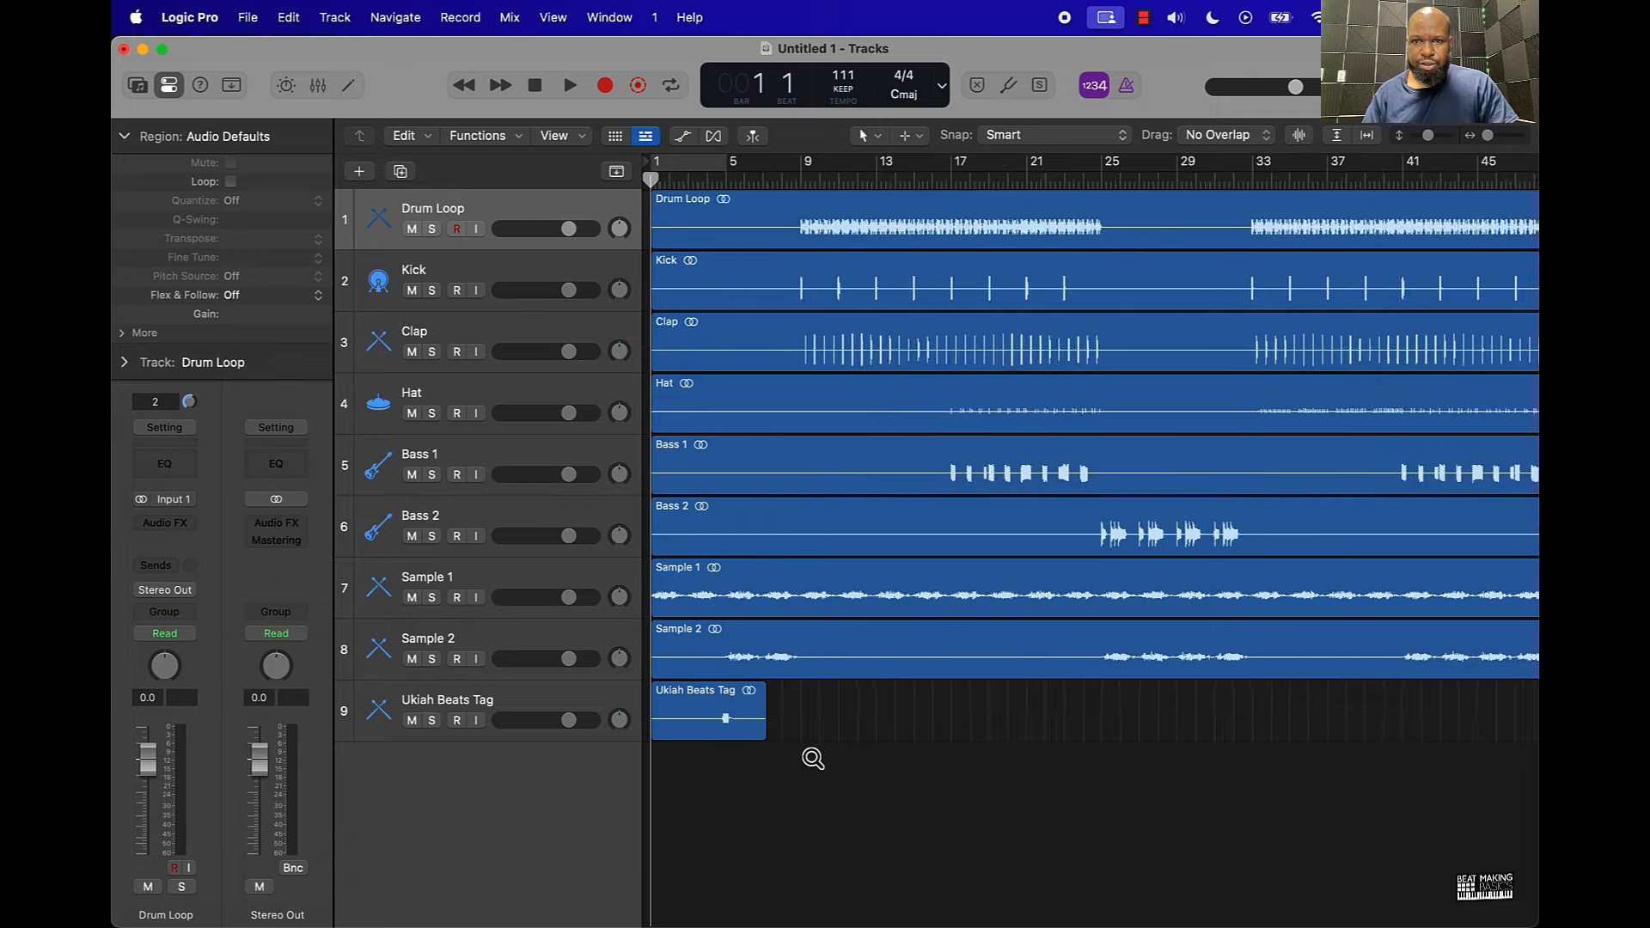
scroll(983, 472, right, 10)
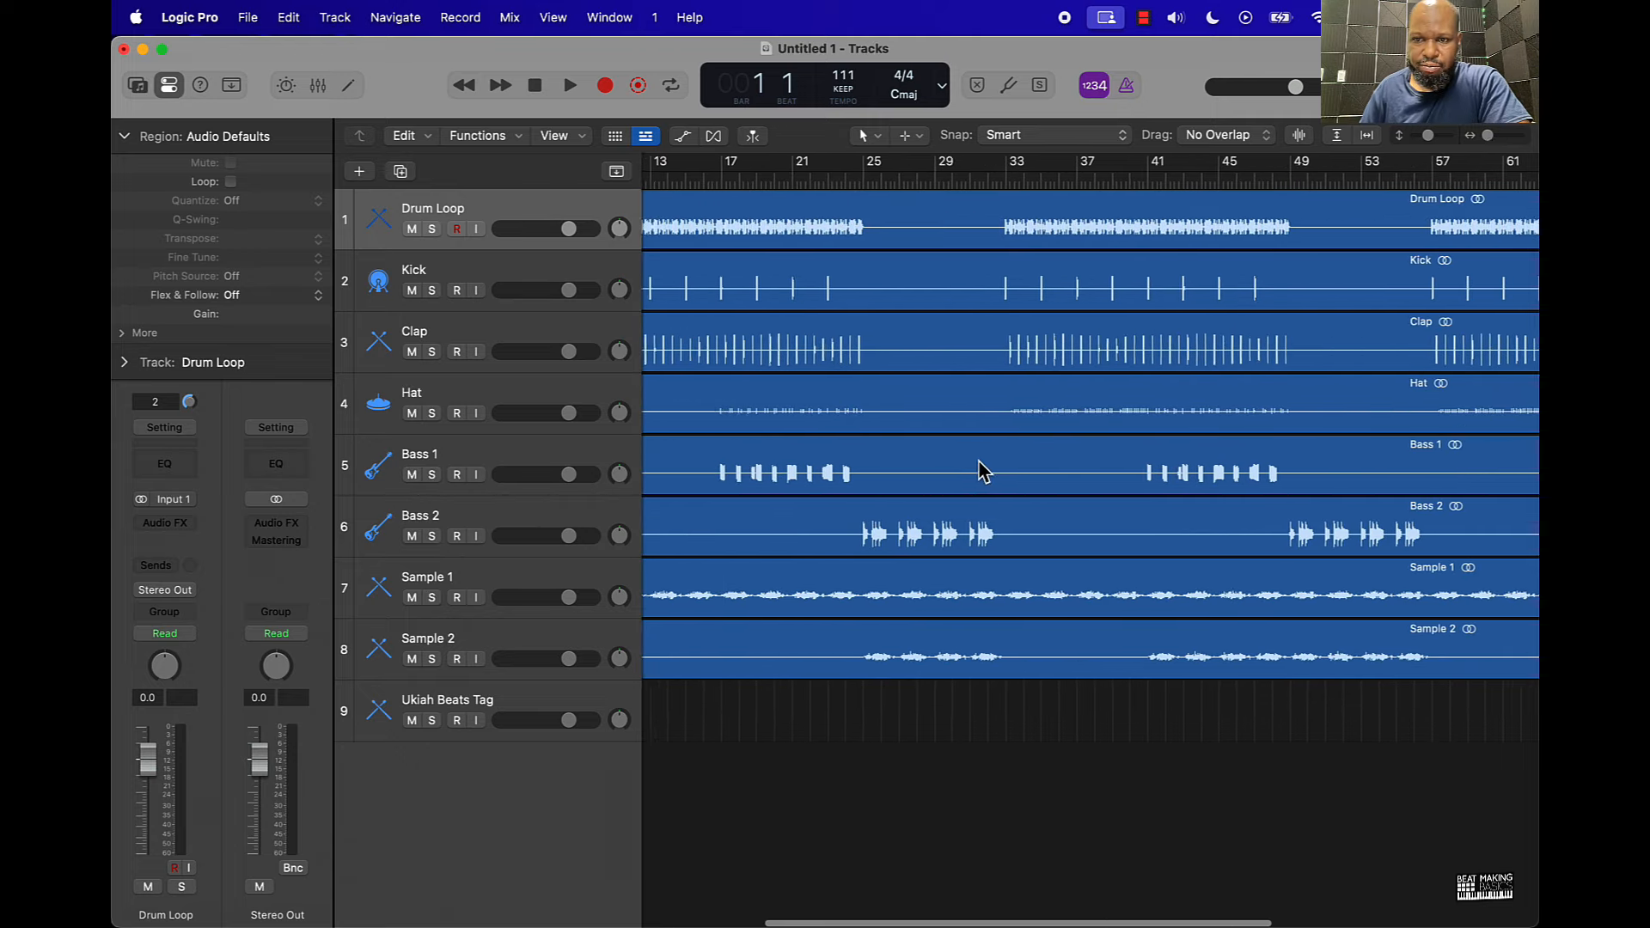
scroll(962, 461, left, 10)
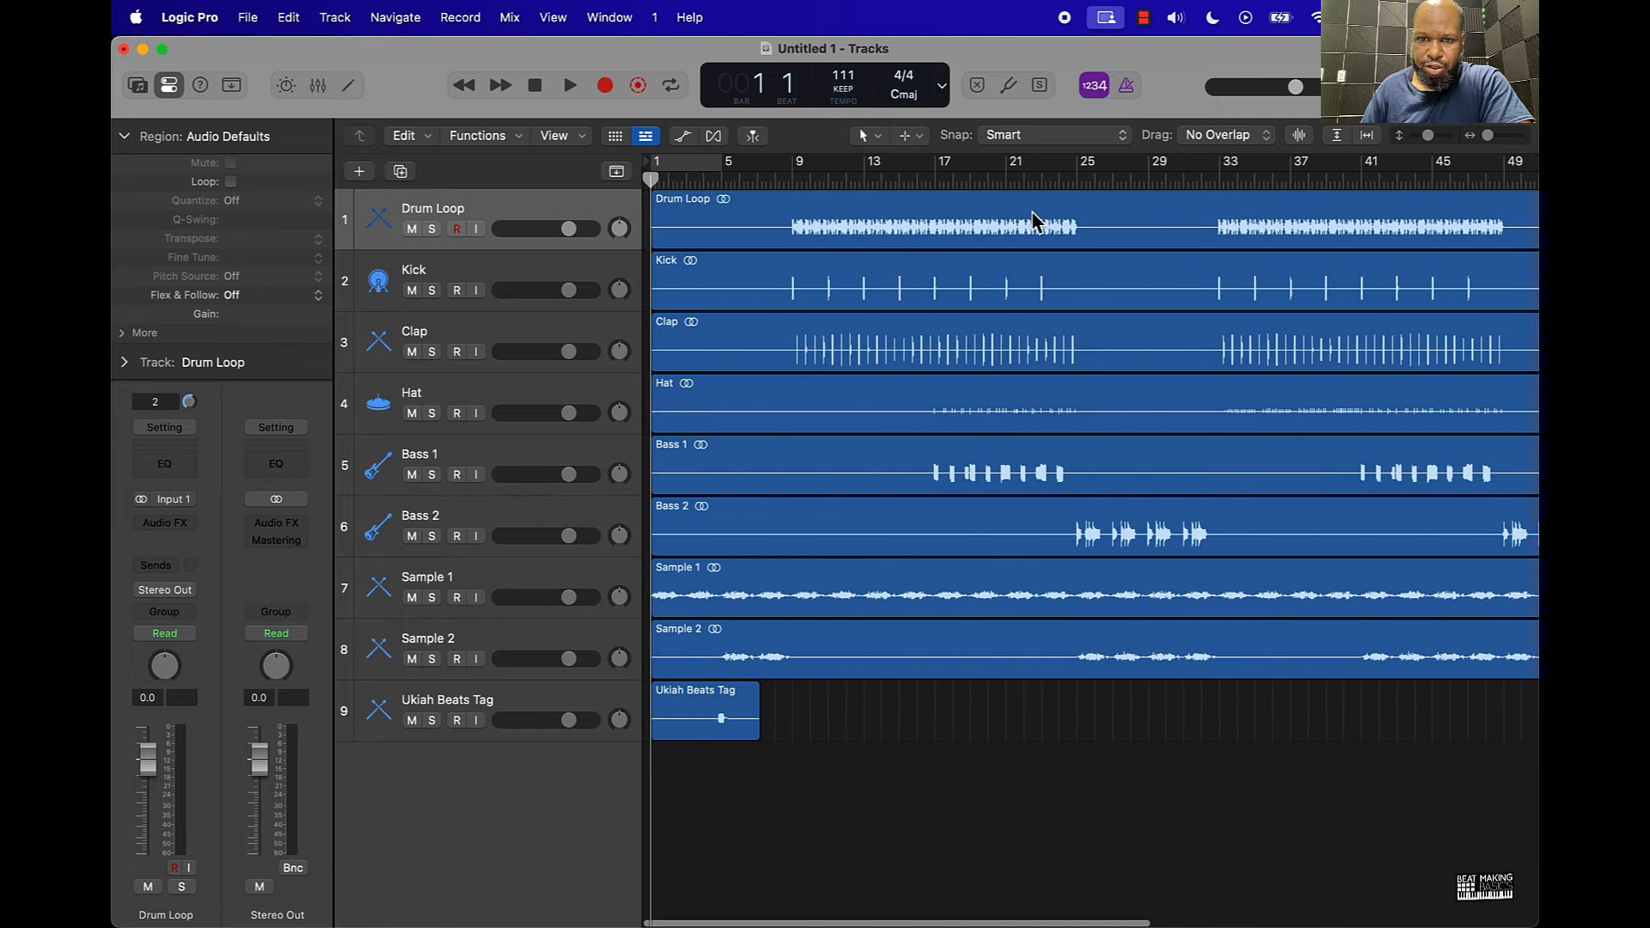
drag(941, 166, 1081, 187)
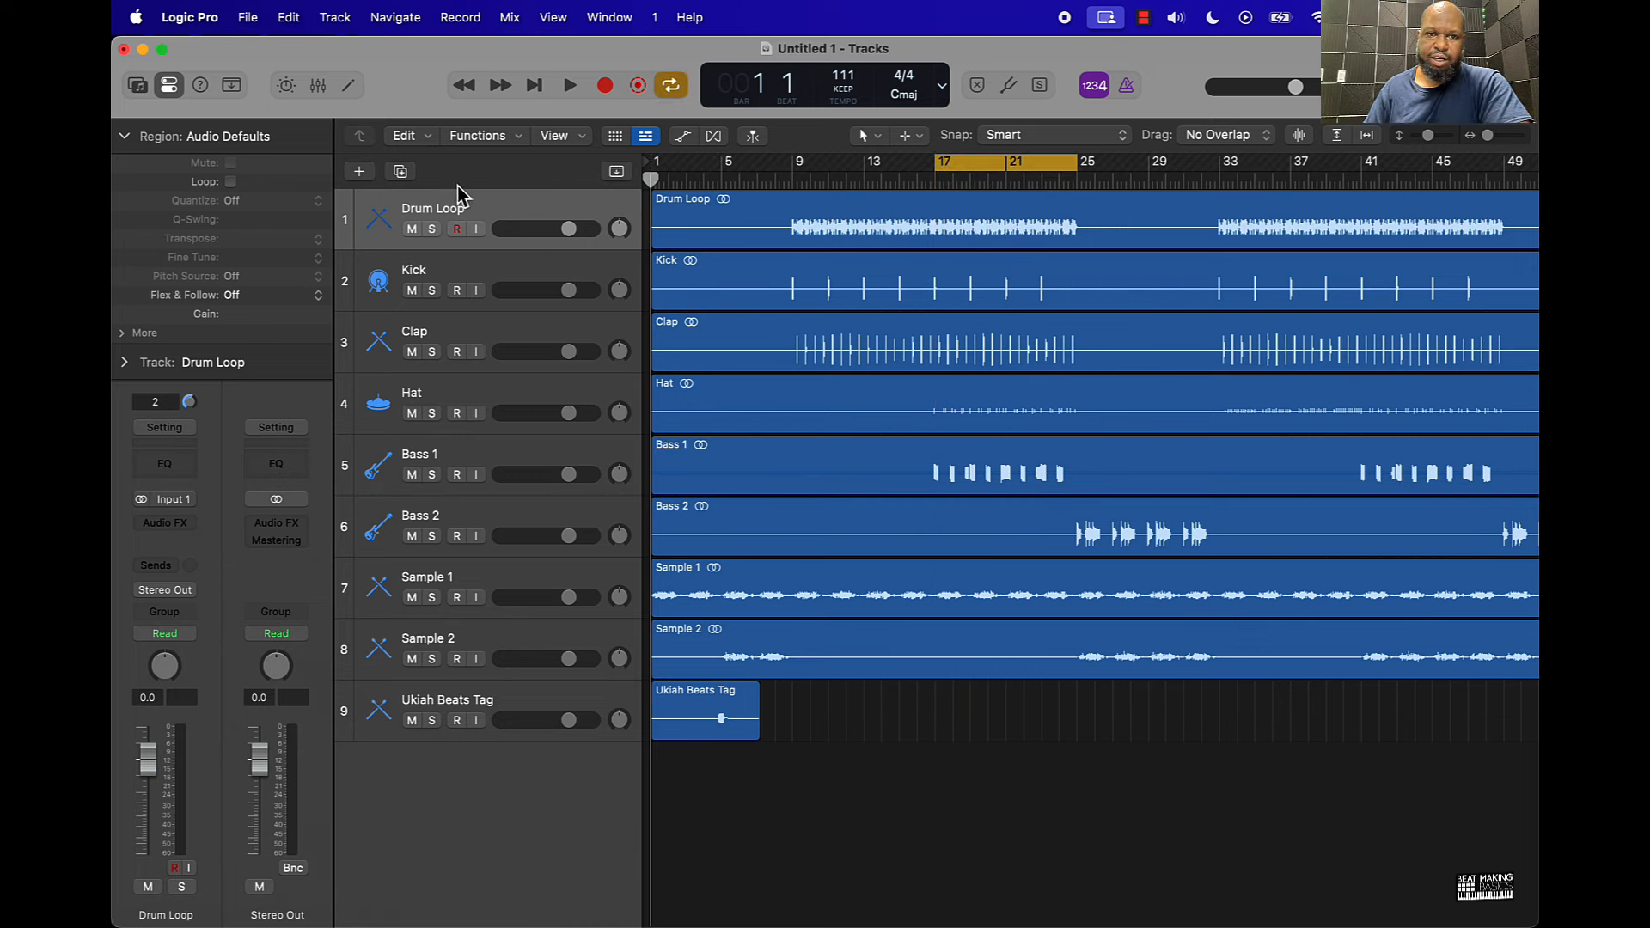
Show the mixer across the full window width and lower the volume of all nine tracks together to −∞
click(330, 89)
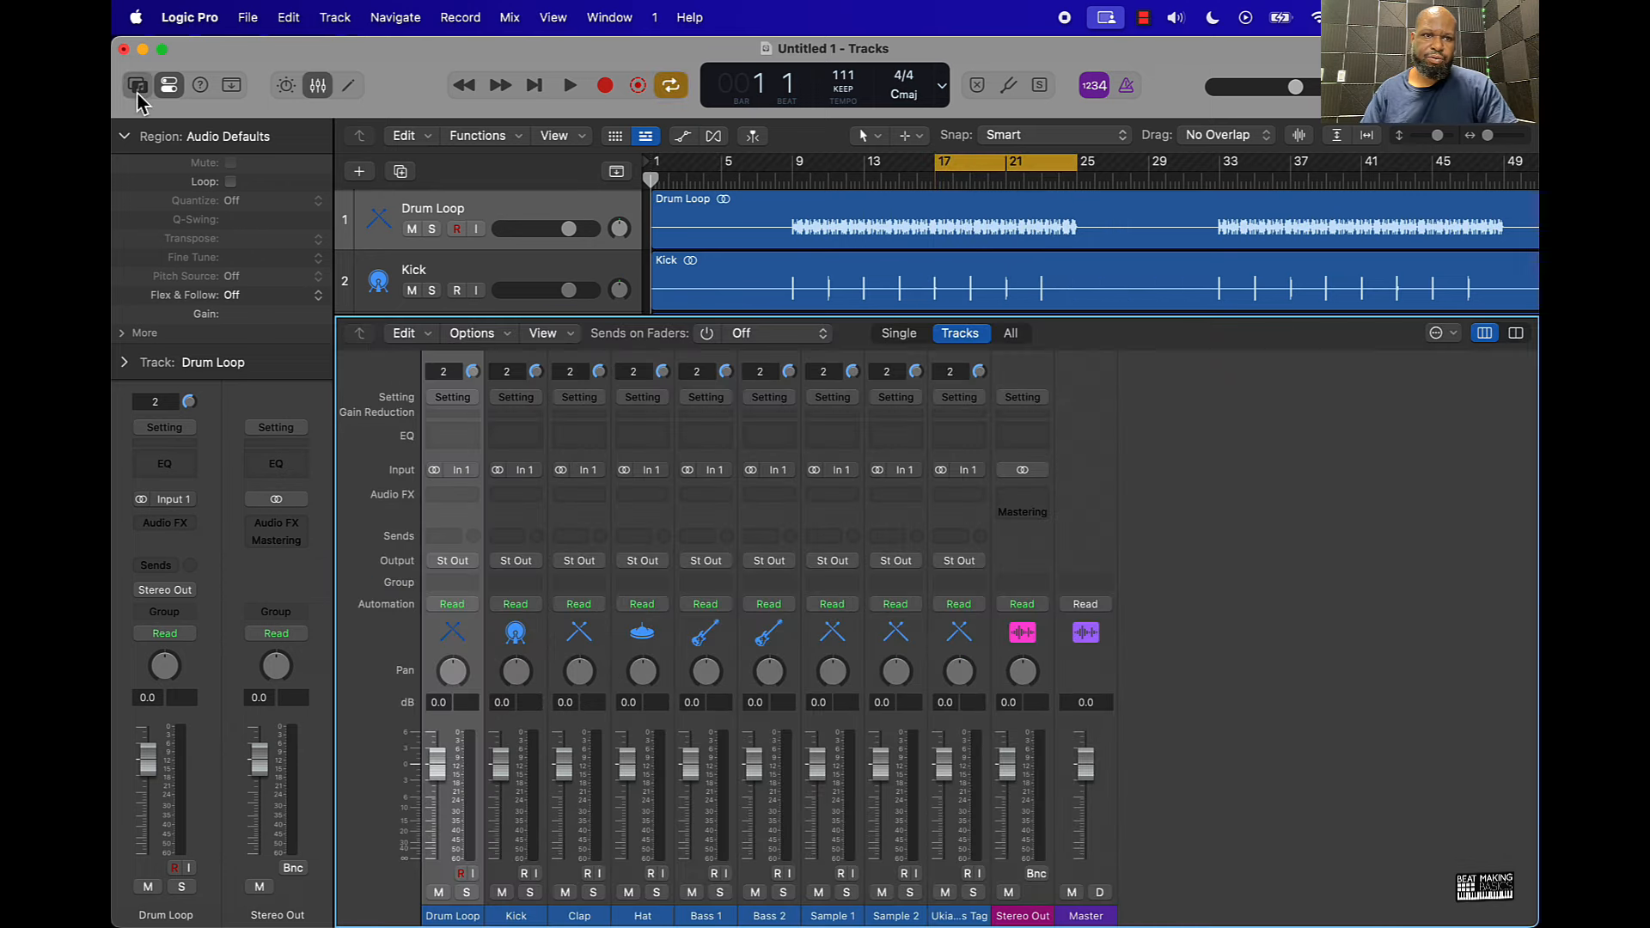
click(136, 89)
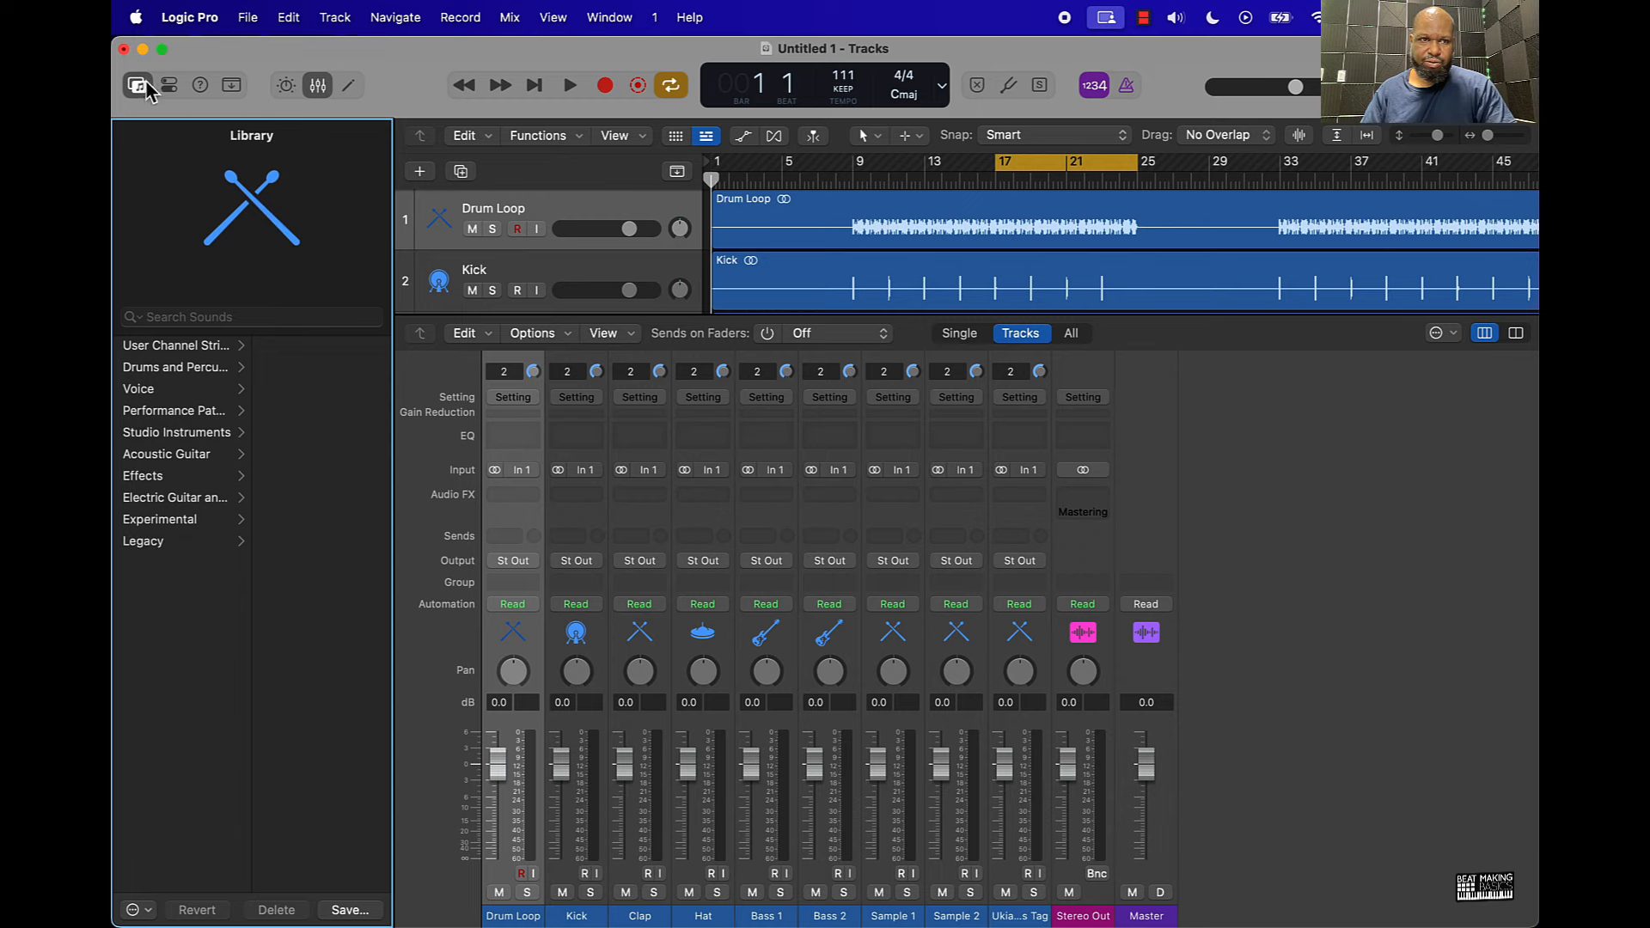
click(138, 87)
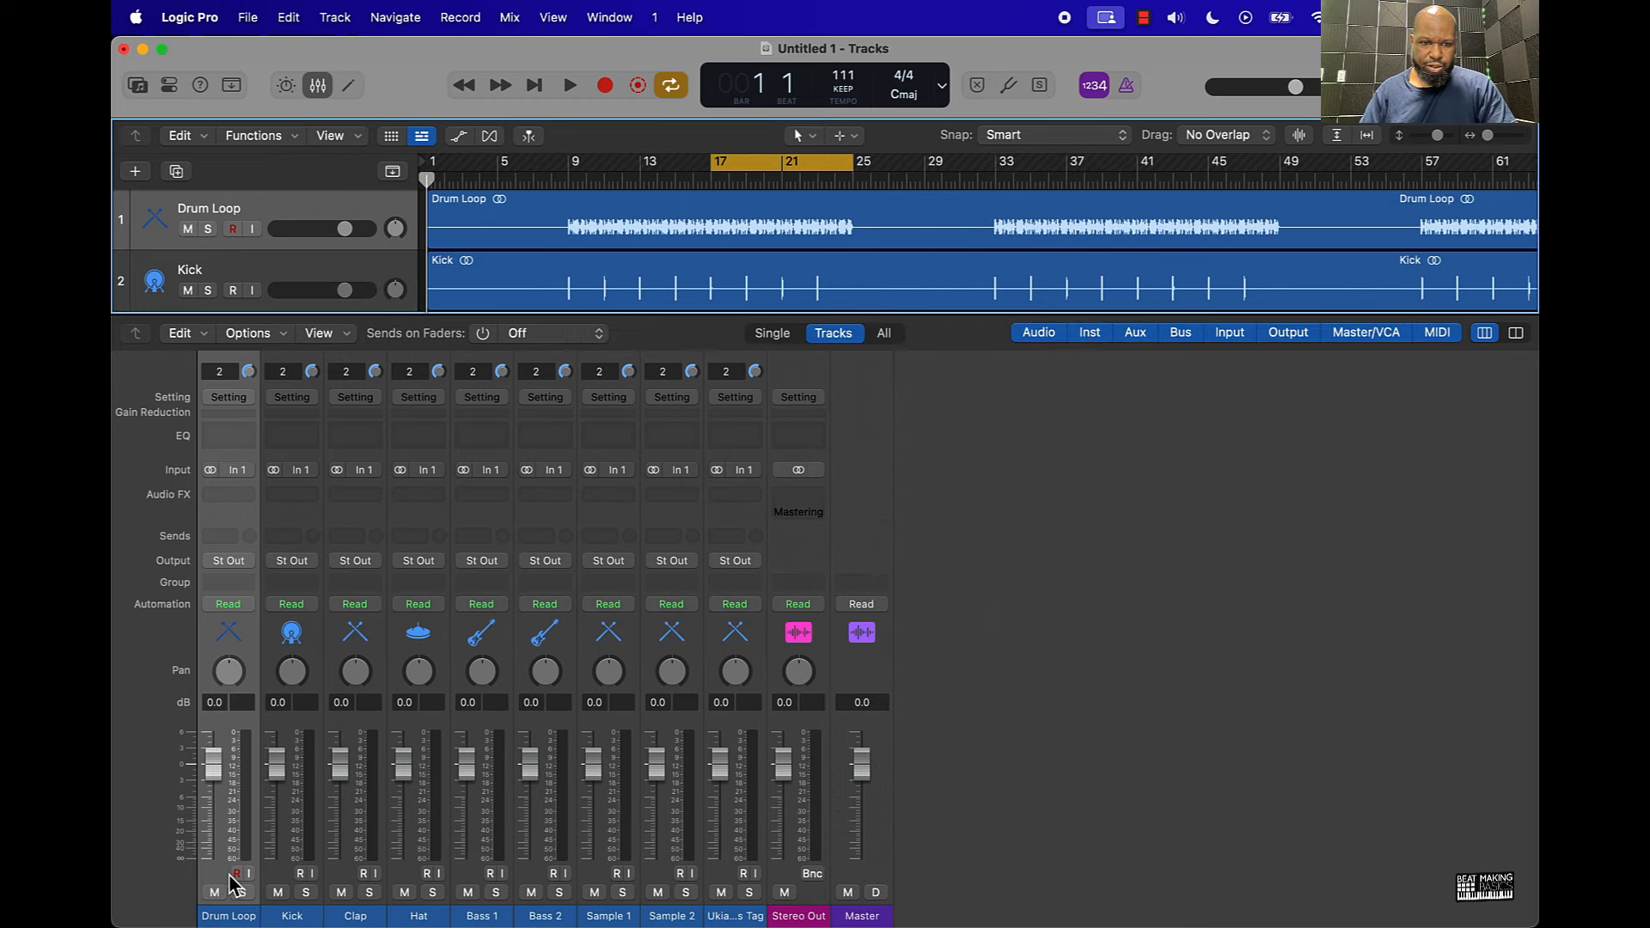
drag(229, 876, 744, 875)
drag(725, 771, 719, 876)
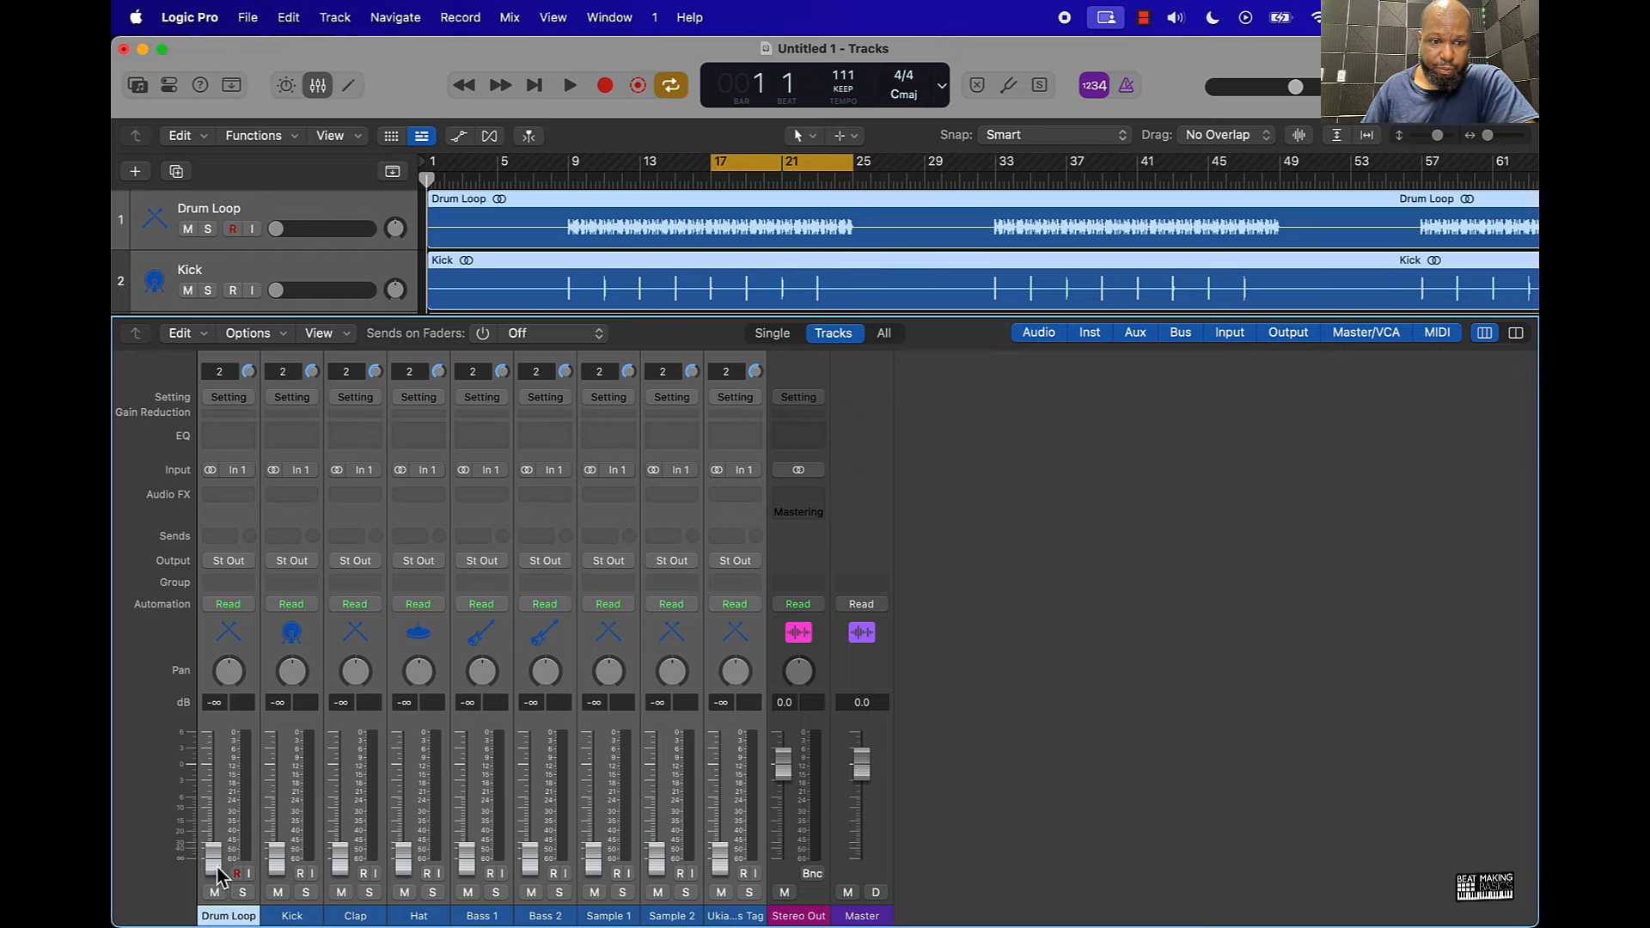
Raise only the Drum Loop volume to −6.4 dB and play the cycled section at a louder system volume
click(222, 917)
drag(215, 859, 214, 801)
key(space)
key(XF86AudioRaiseVolume)
key(XF86AudioRaiseVolume)
key(XF86AudioRaiseVolume)
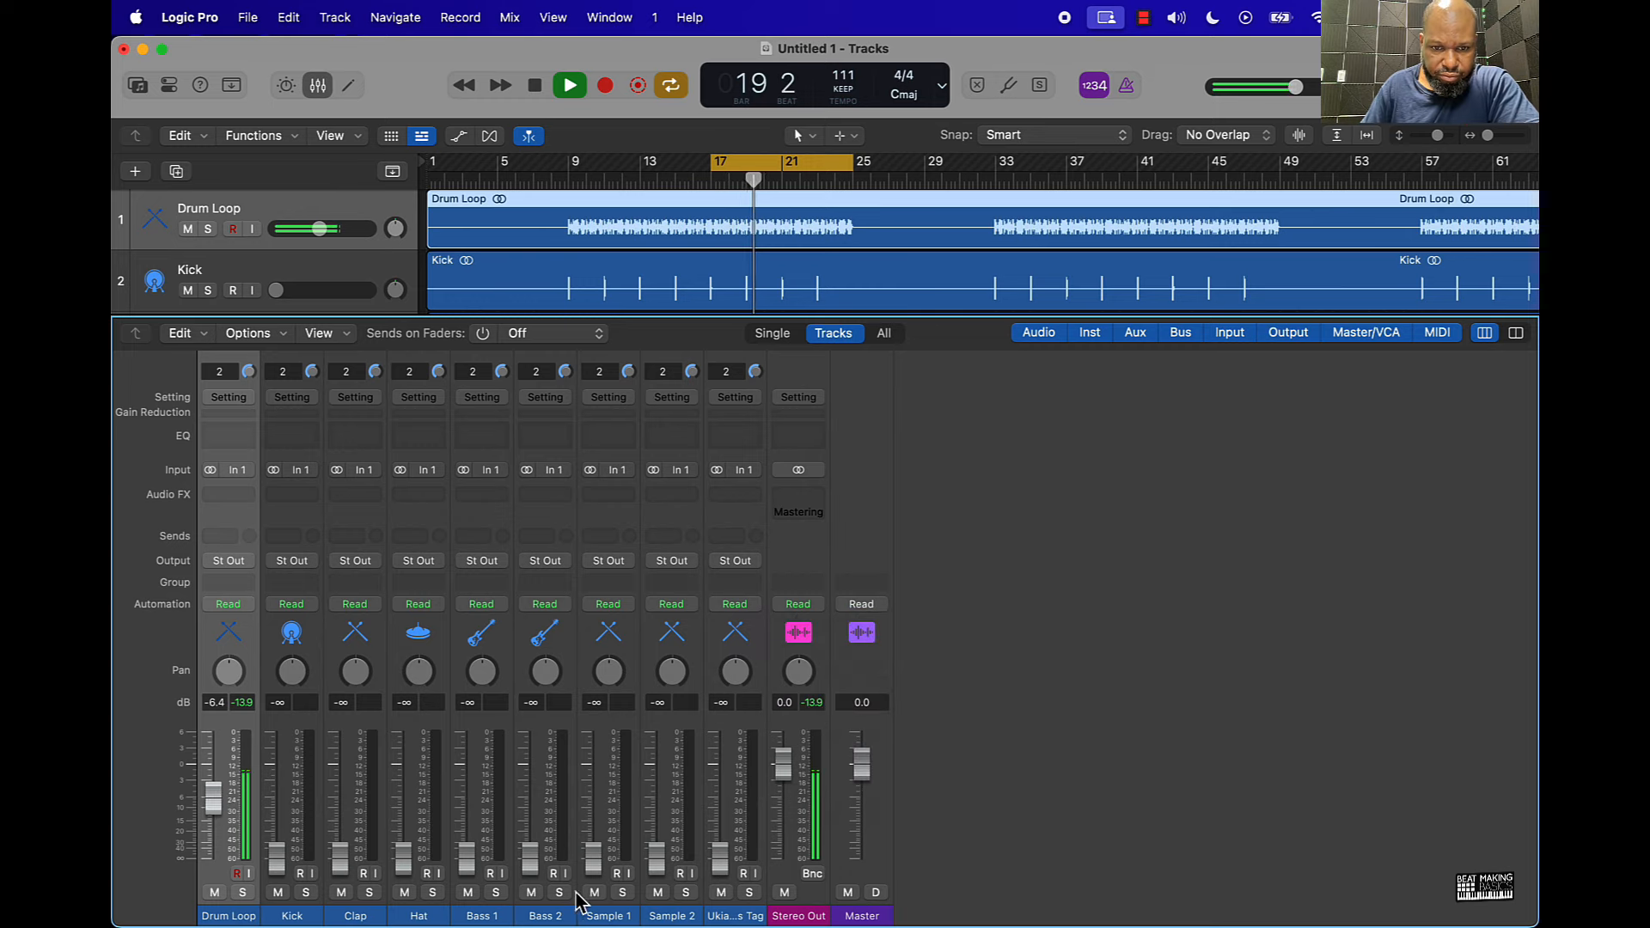
During playback, set the volumes of Ukiah Beats Tag to −5.8 dB, Sample 1 to −8.8 dB and Sample 2 to −10.2 dB
drag(656, 866, 721, 795)
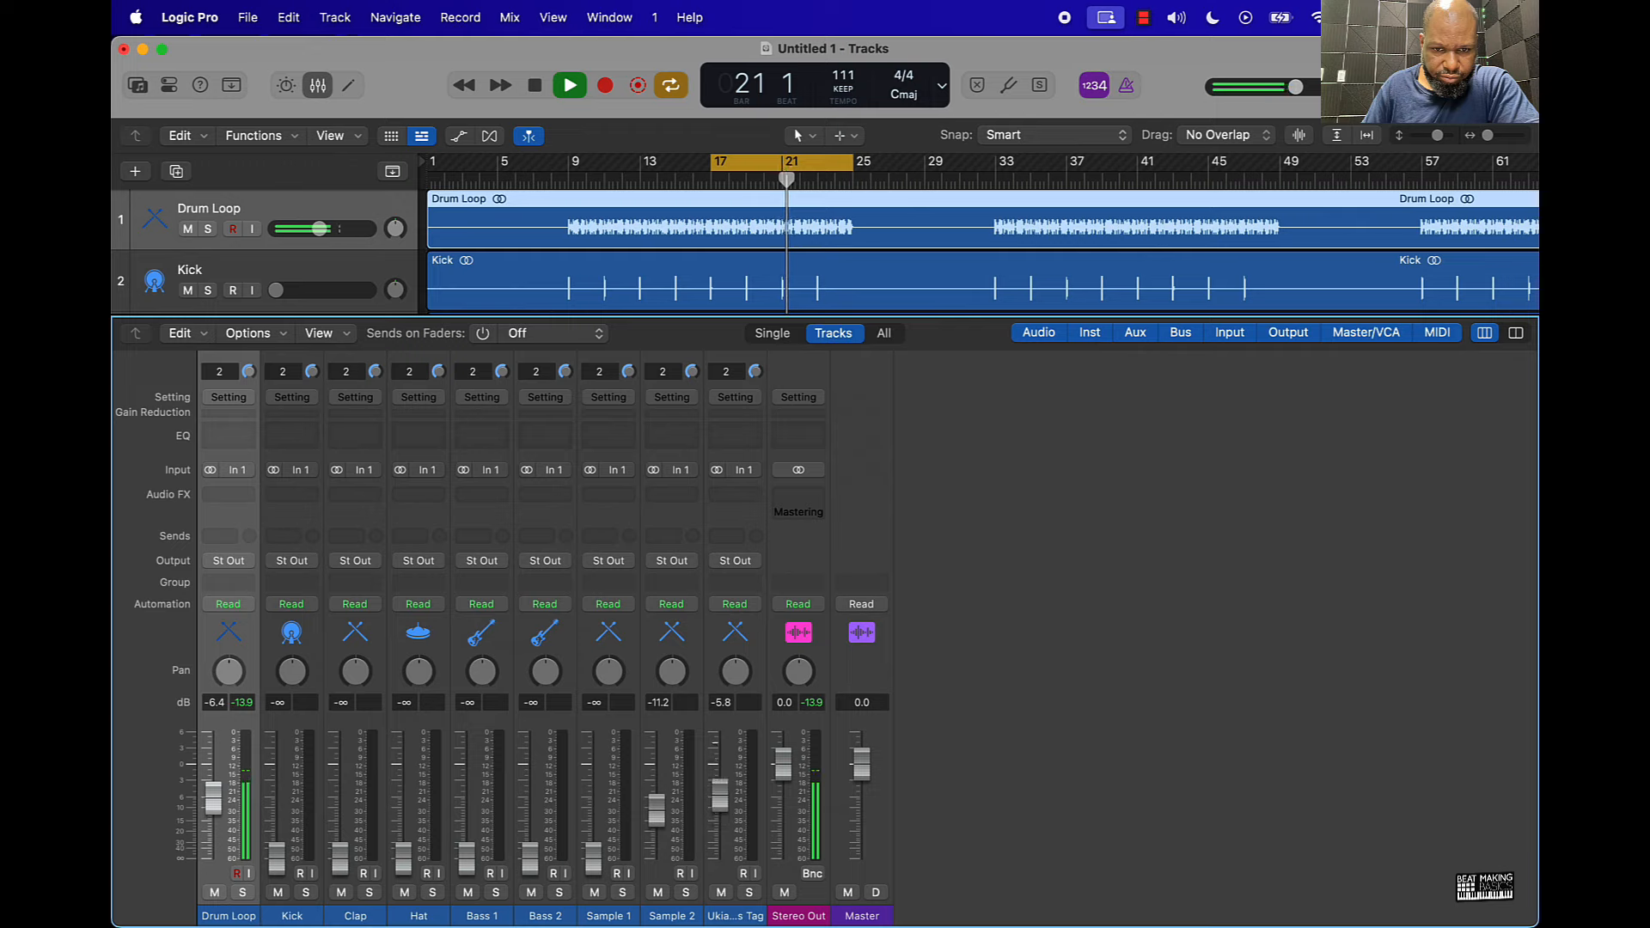
click(317, 84)
drag(277, 597, 314, 597)
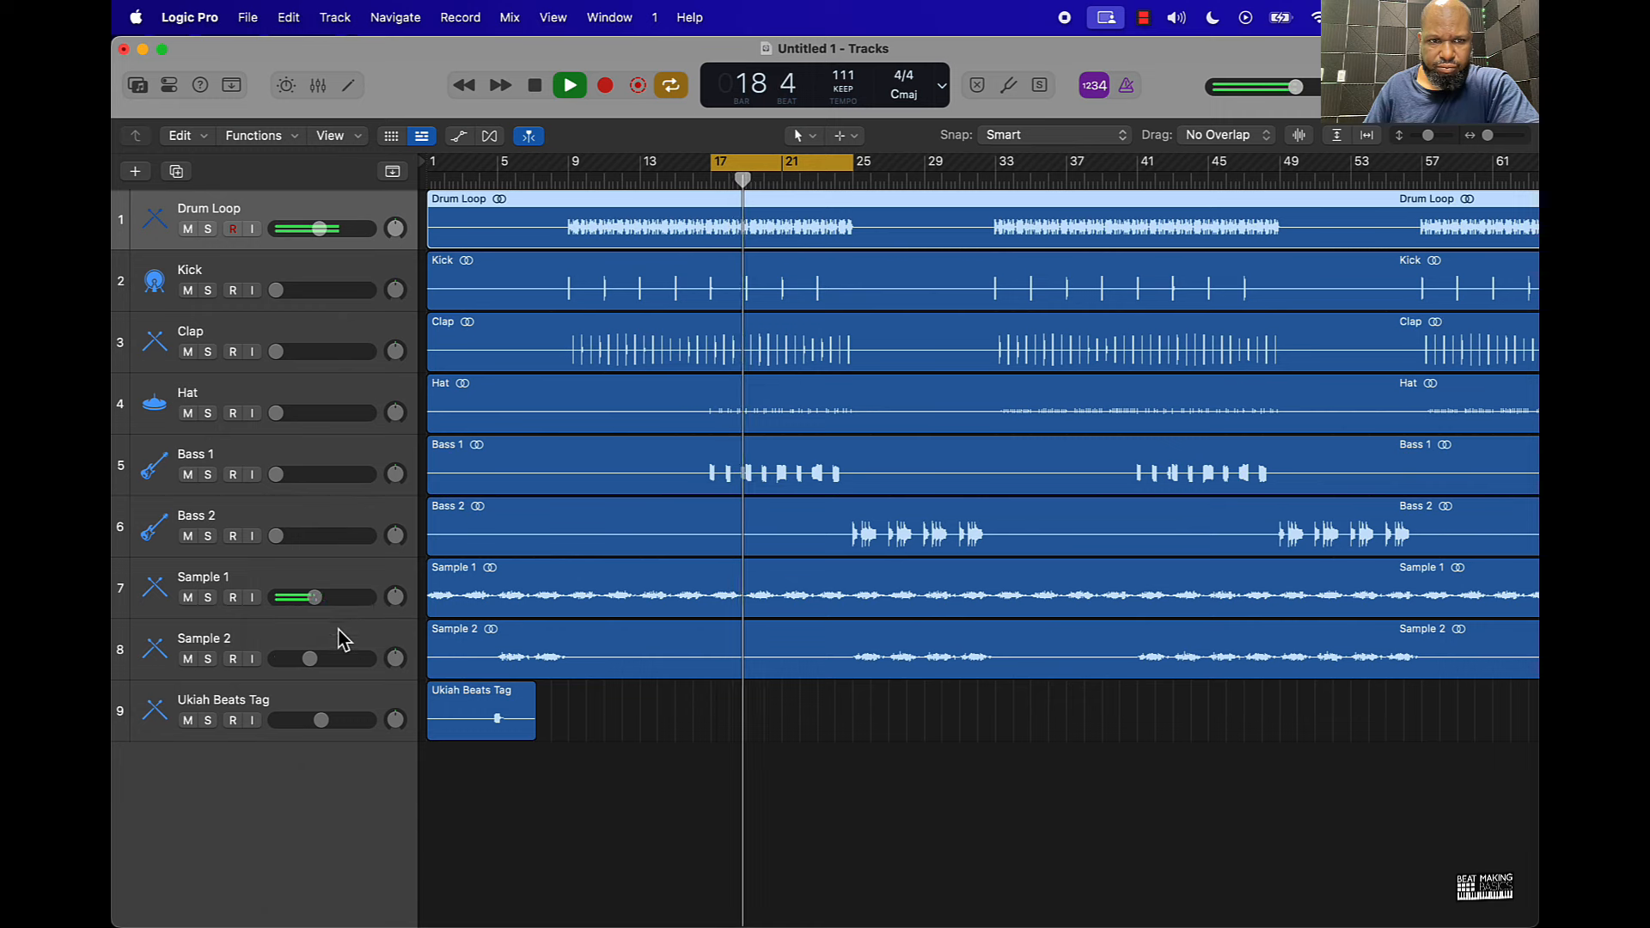
drag(309, 658, 311, 659)
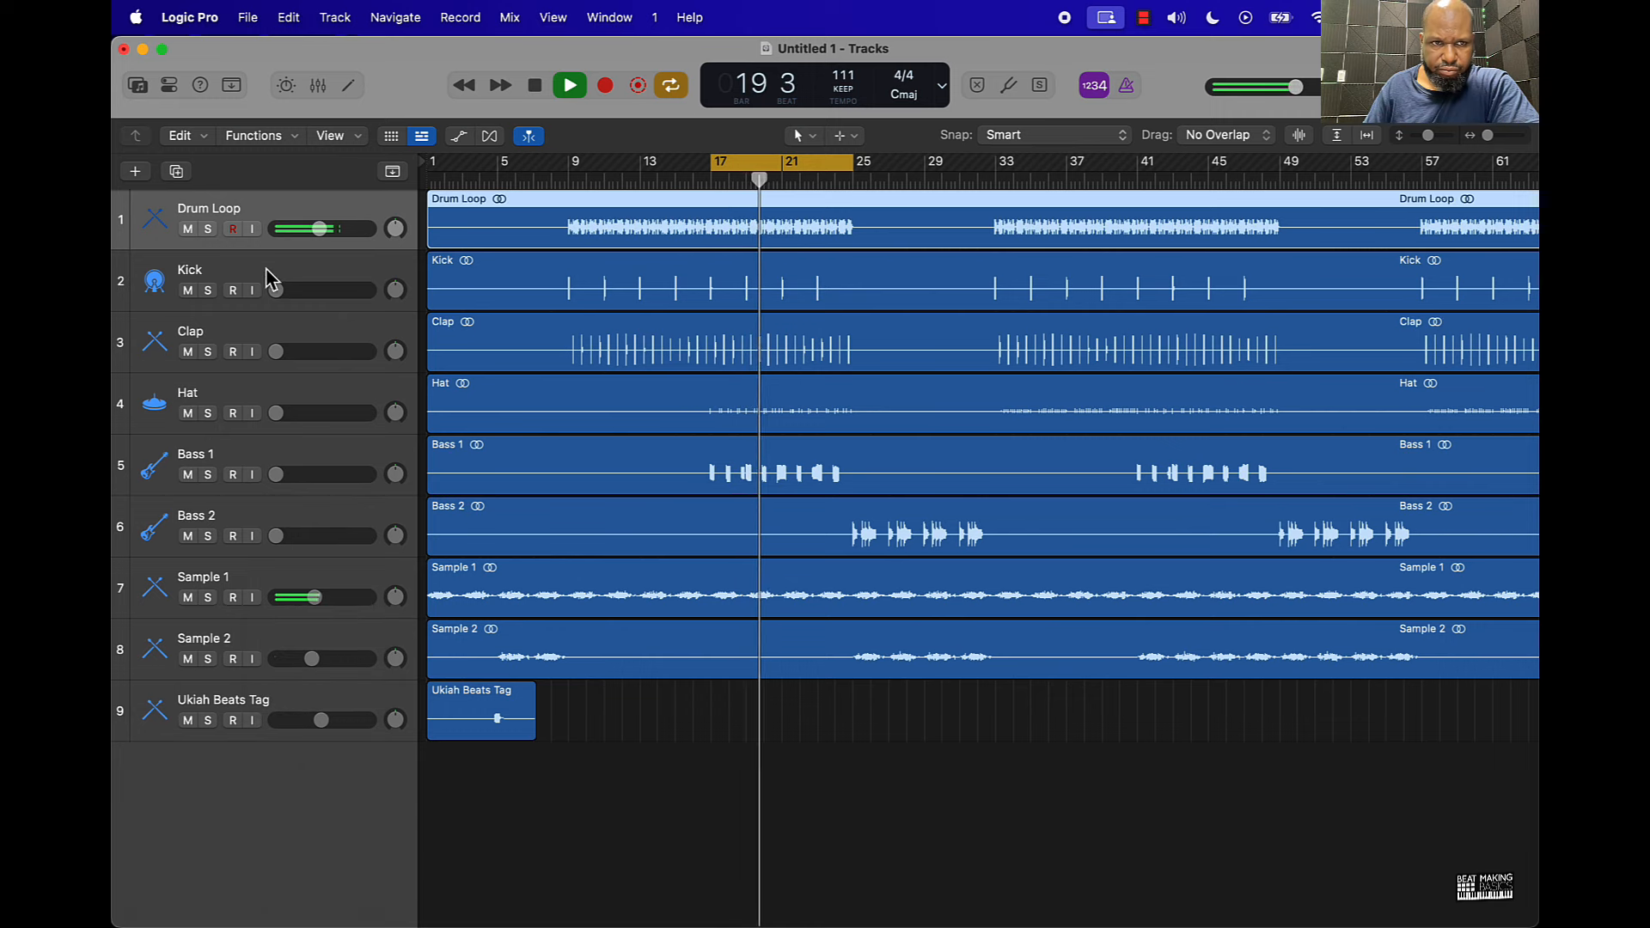
Switch the Kick channel to mono at −2.1 dB and raise the Clap volume to −5.2 dB
drag(281, 292, 340, 290)
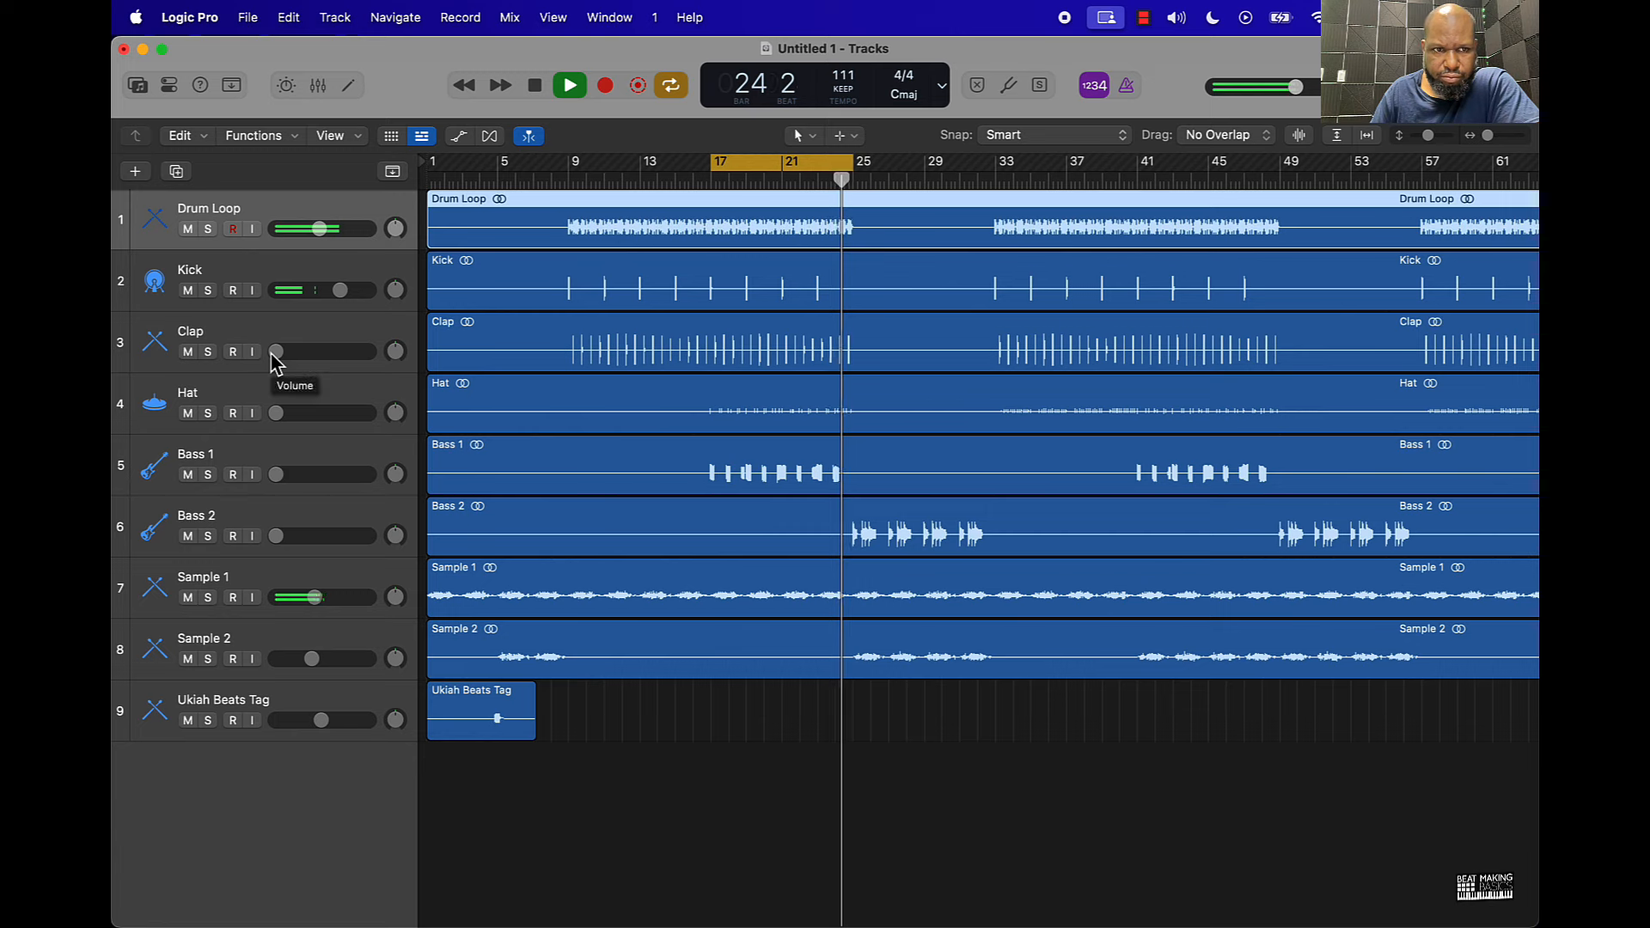
click(317, 85)
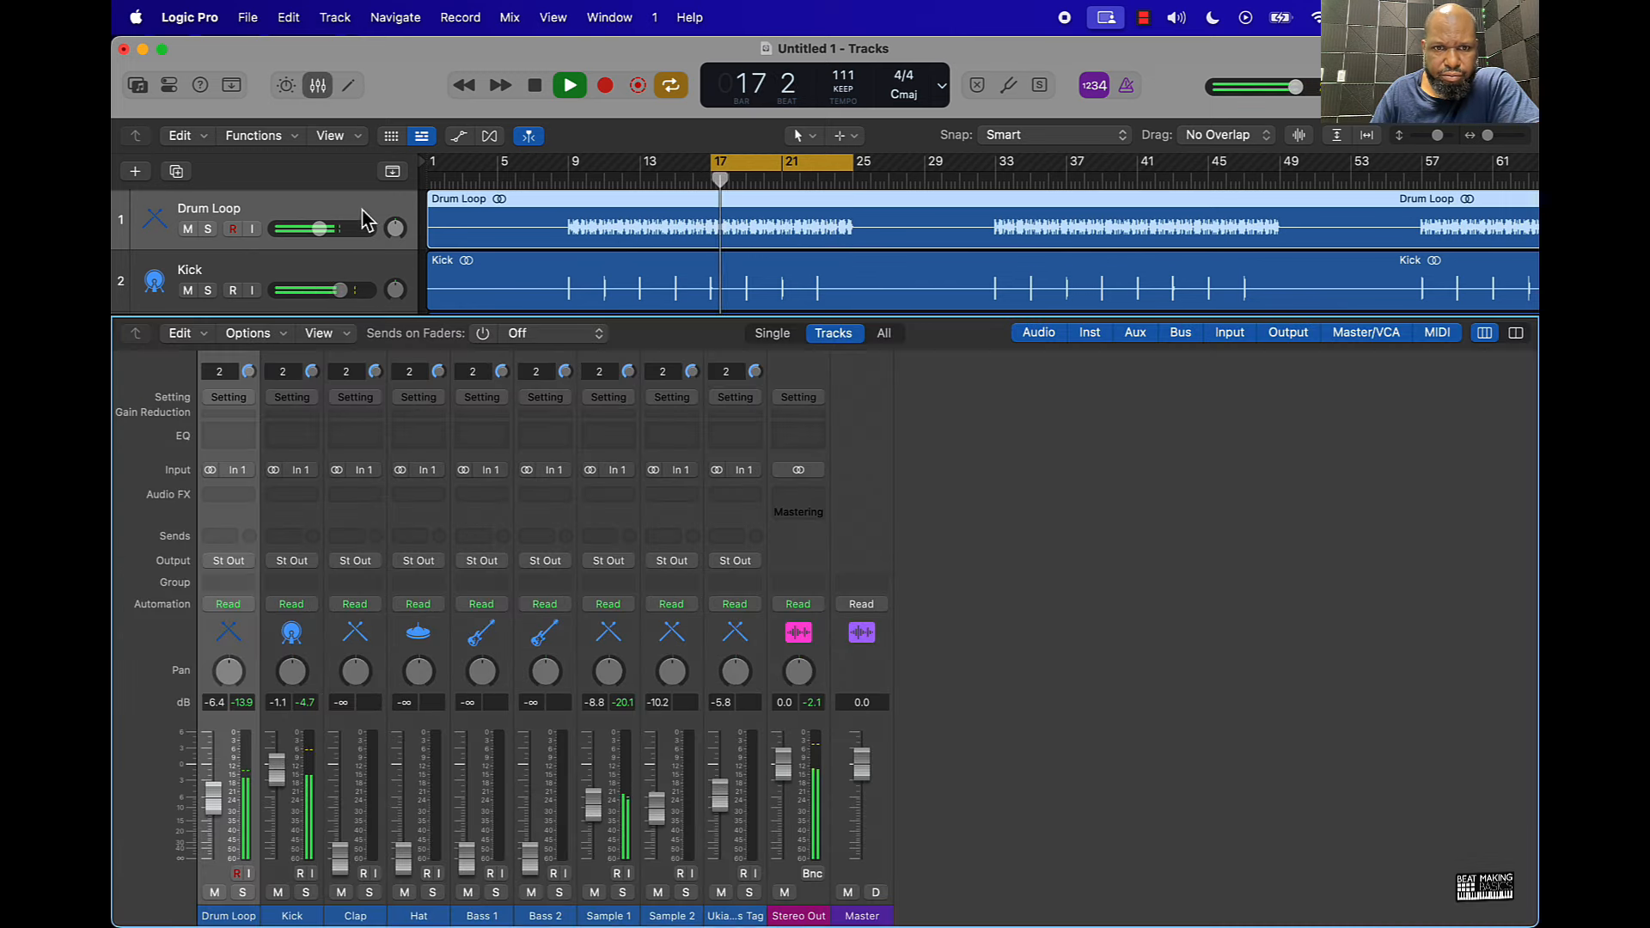
click(274, 470)
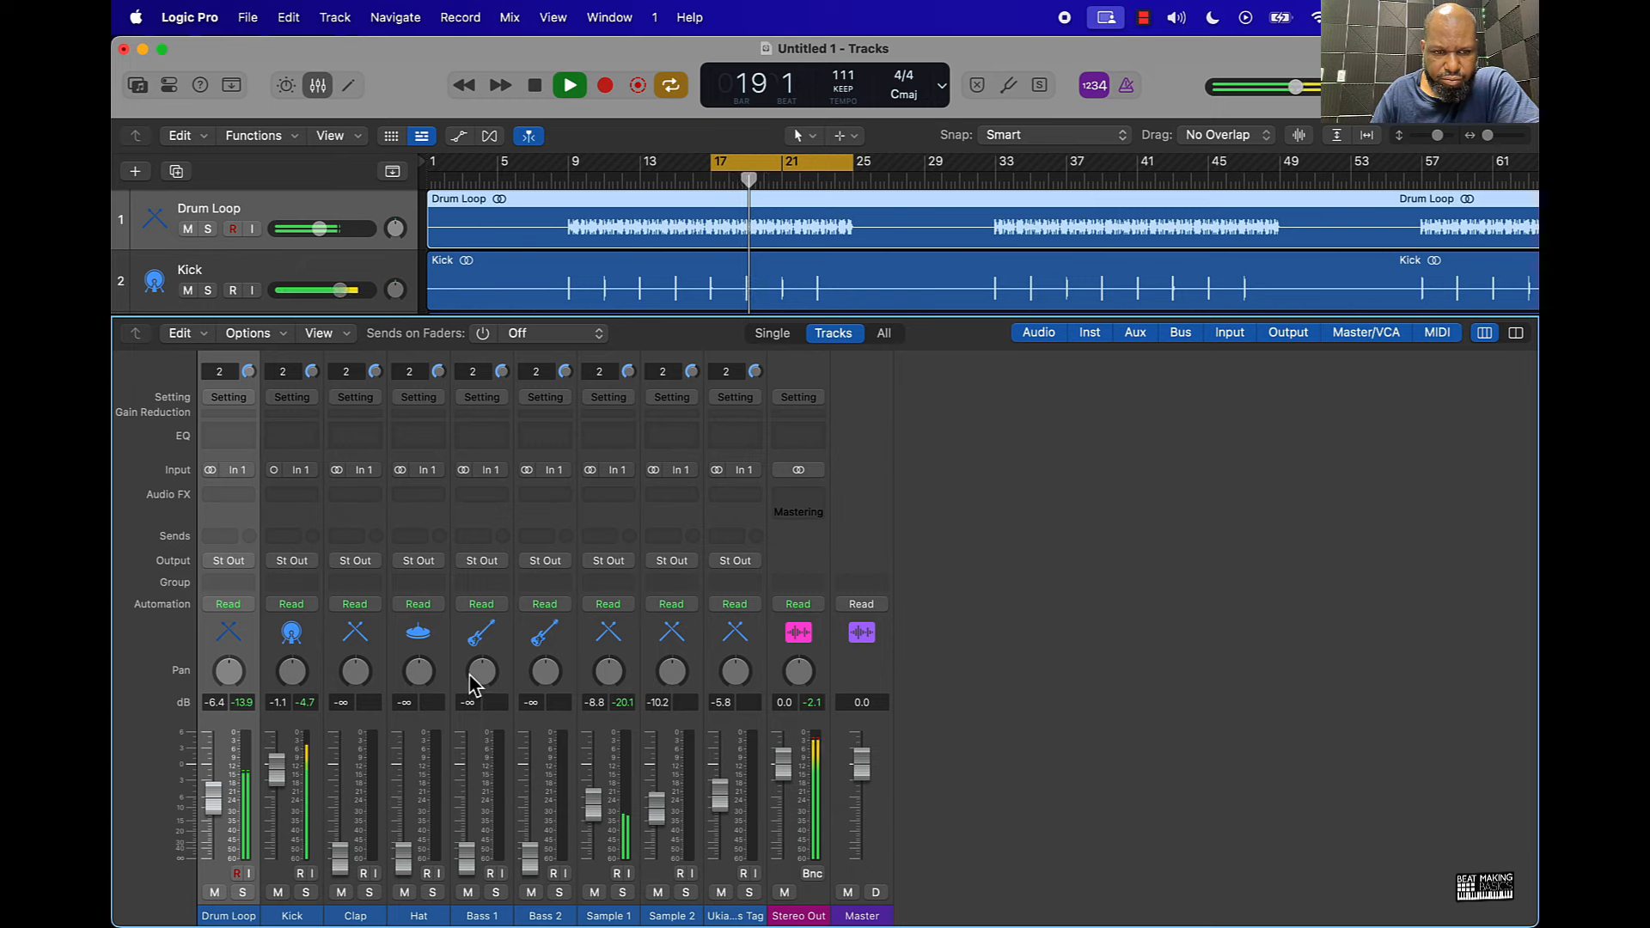
drag(281, 784, 281, 788)
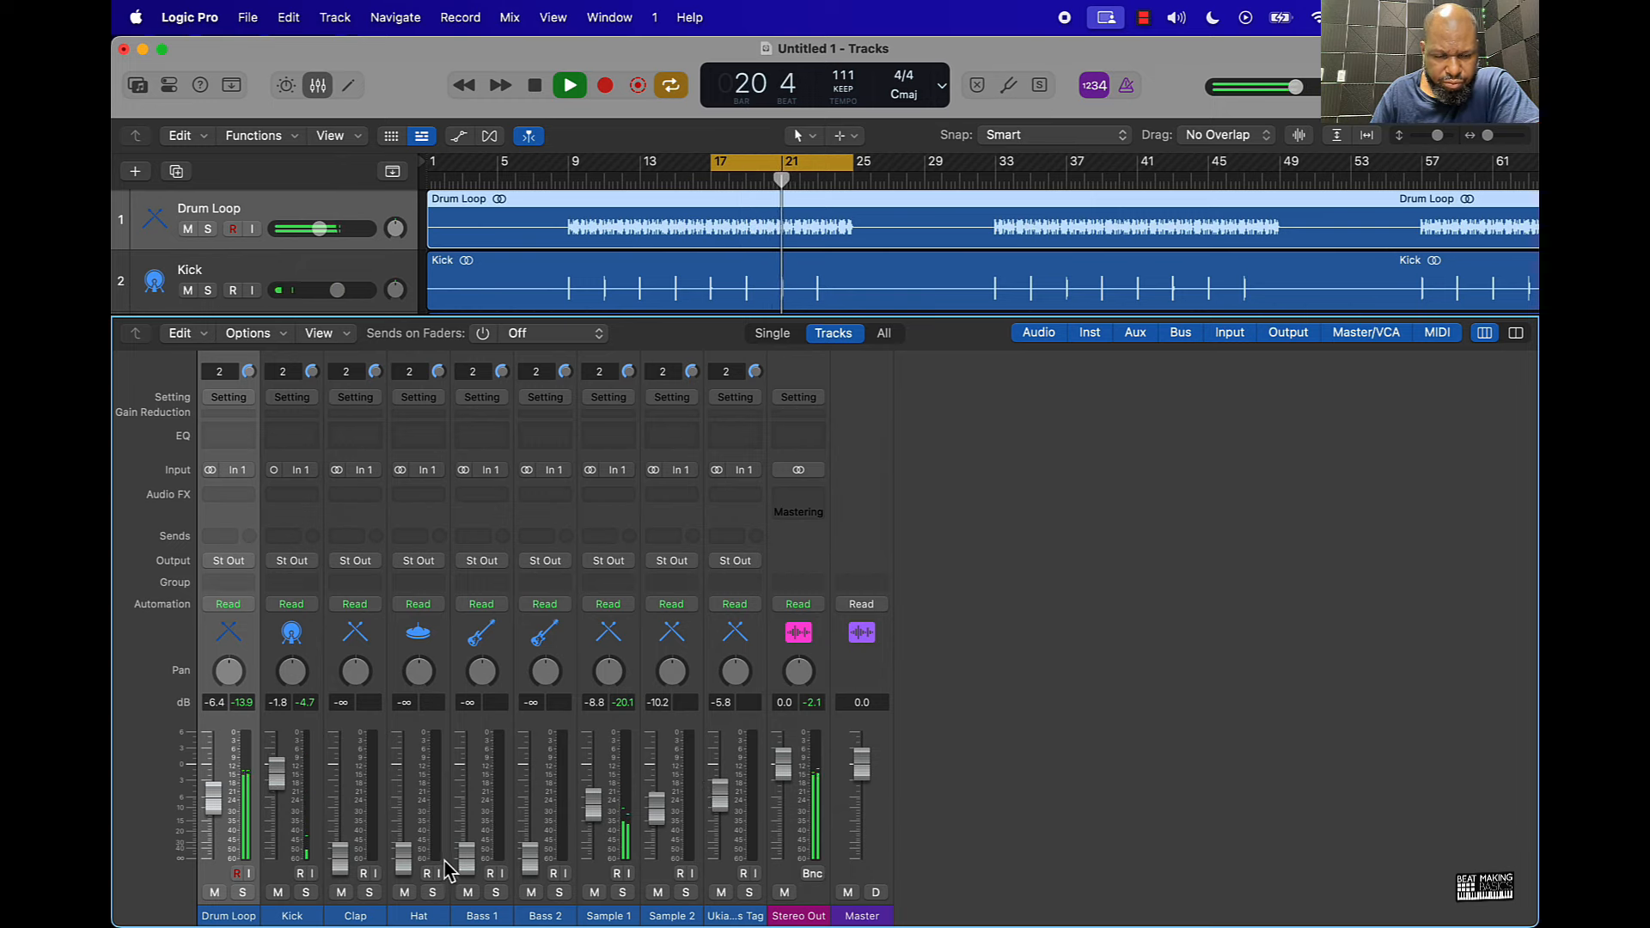
drag(276, 774, 276, 776)
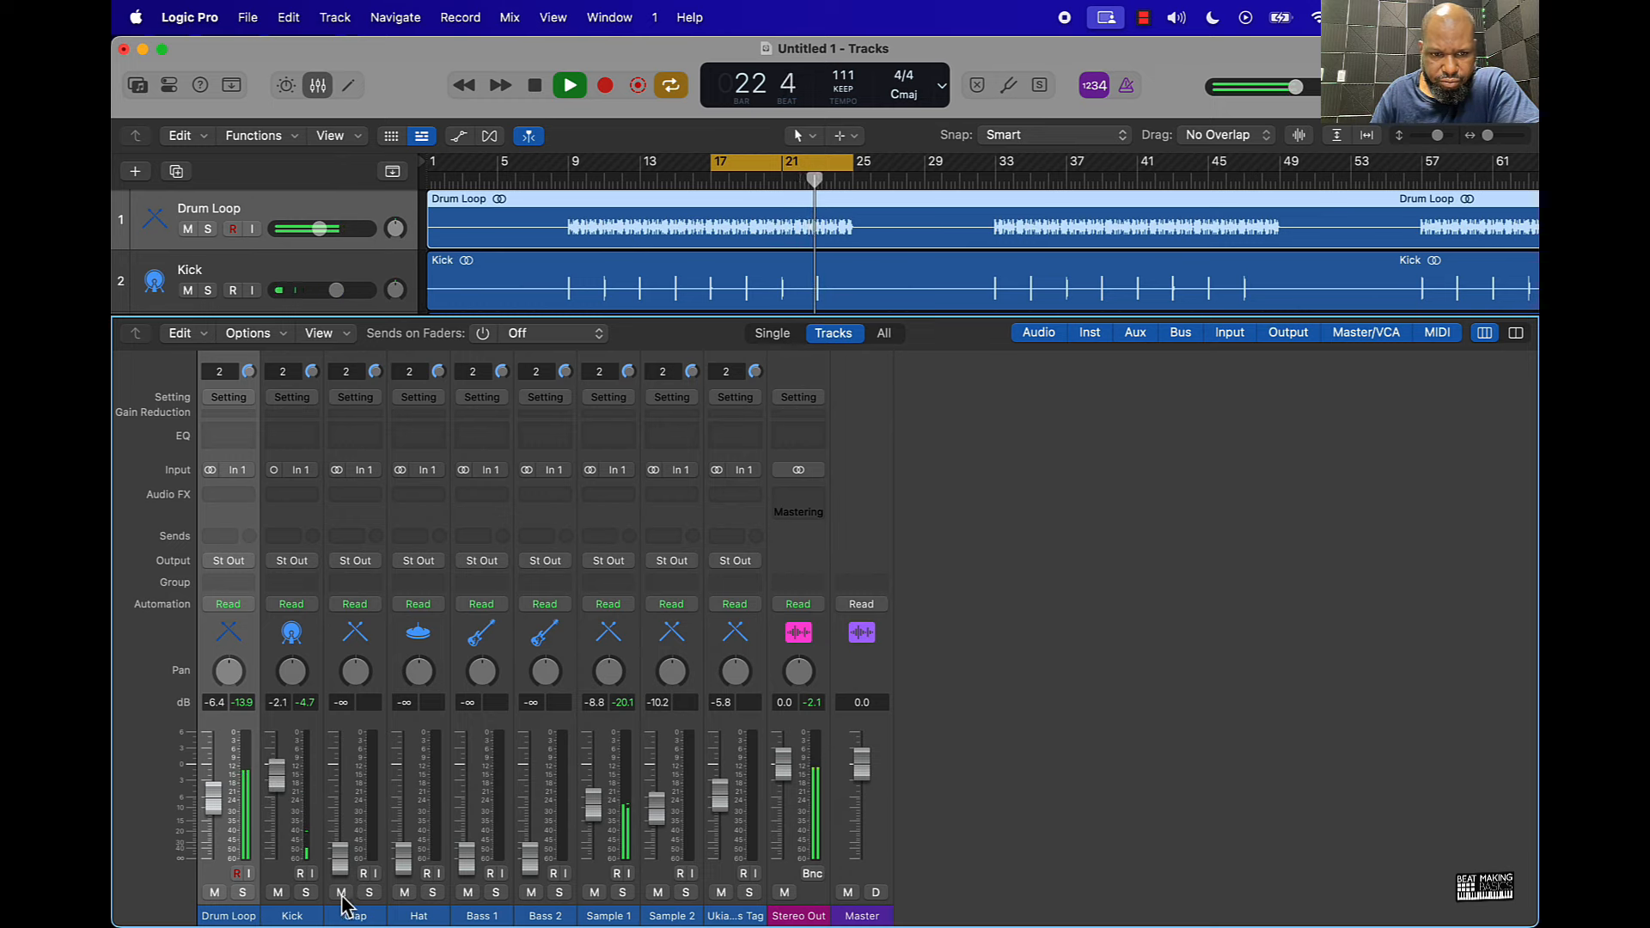
drag(340, 856, 340, 792)
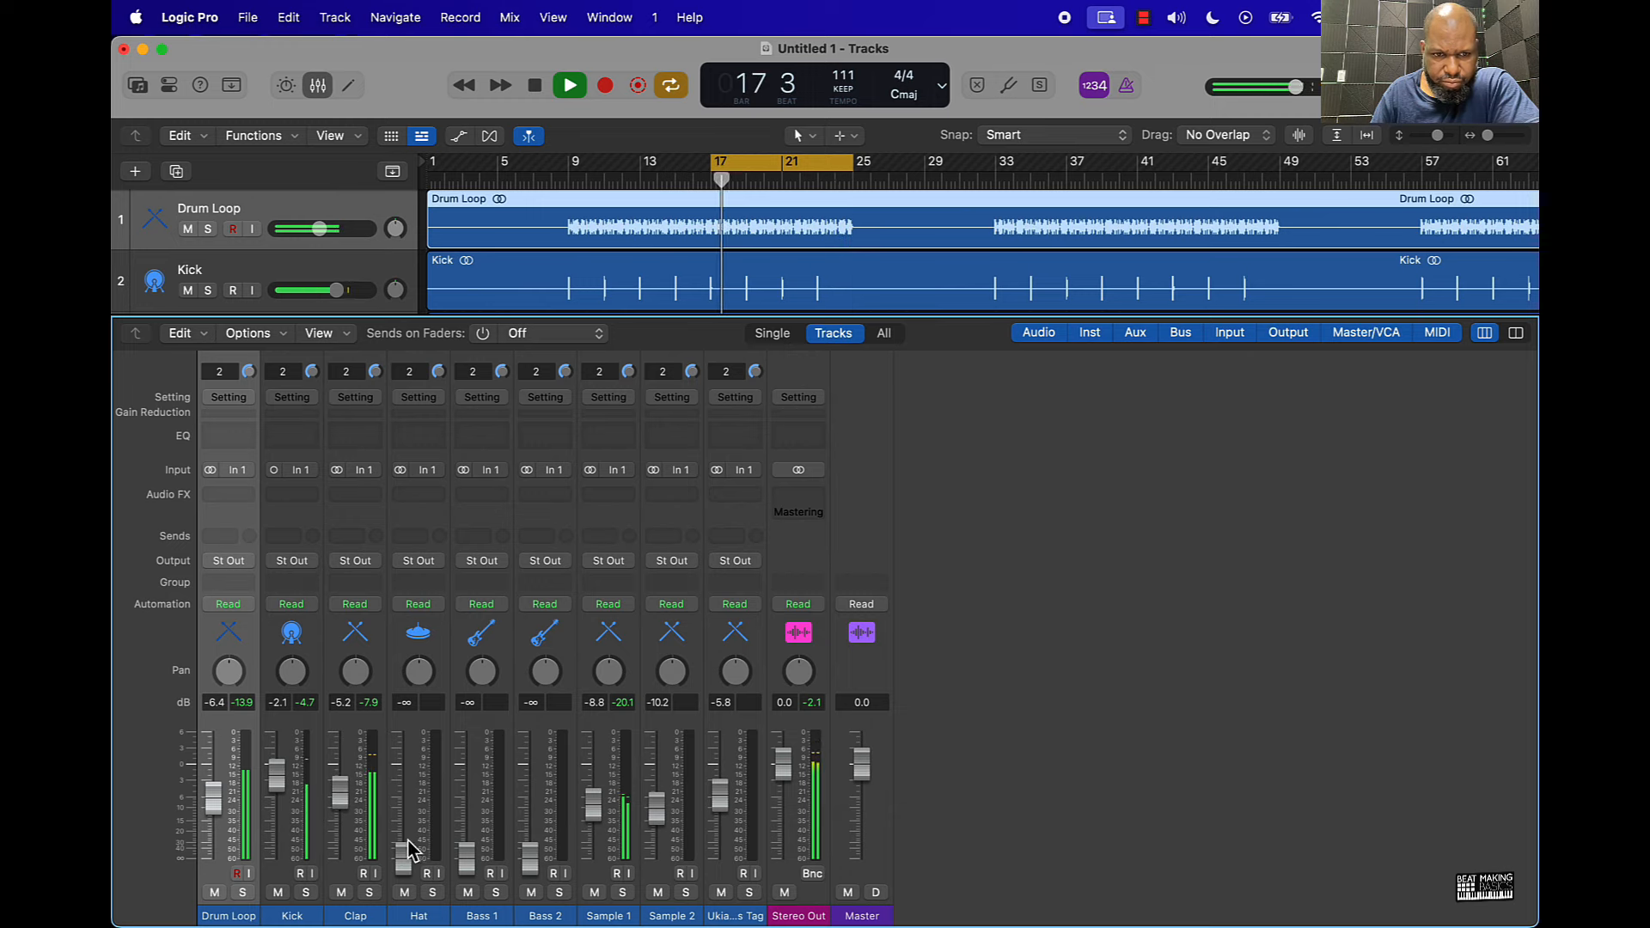
Switch the Hat channel to mono, raise its volume to −1.6 dB and pan it slightly left
click(402, 470)
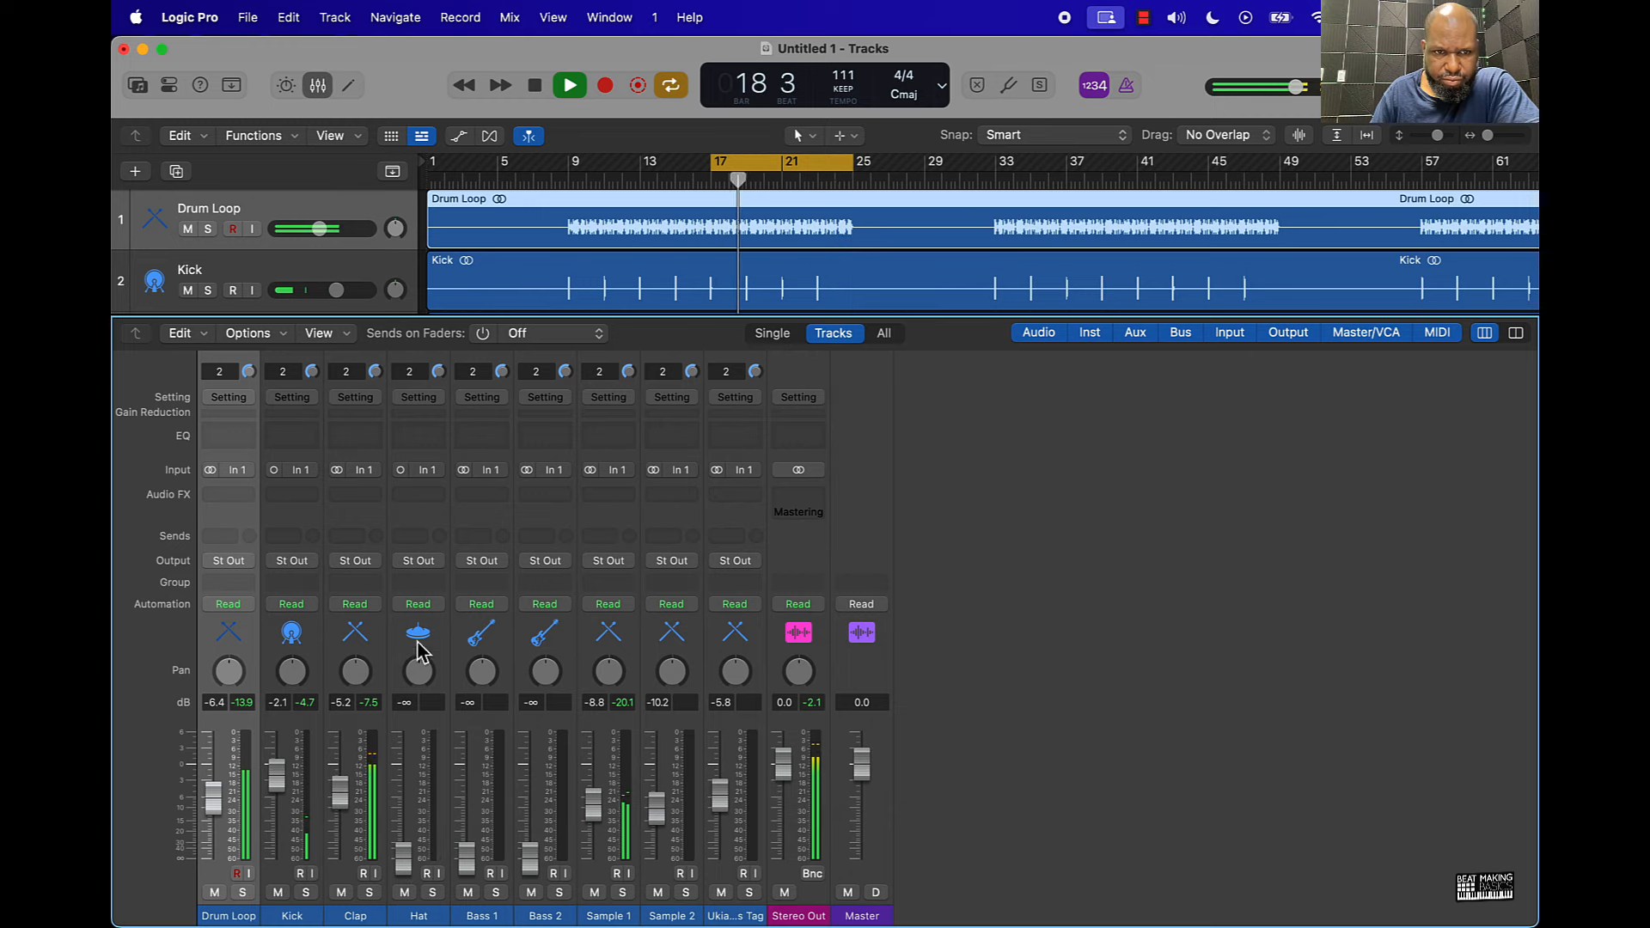
drag(404, 859, 404, 774)
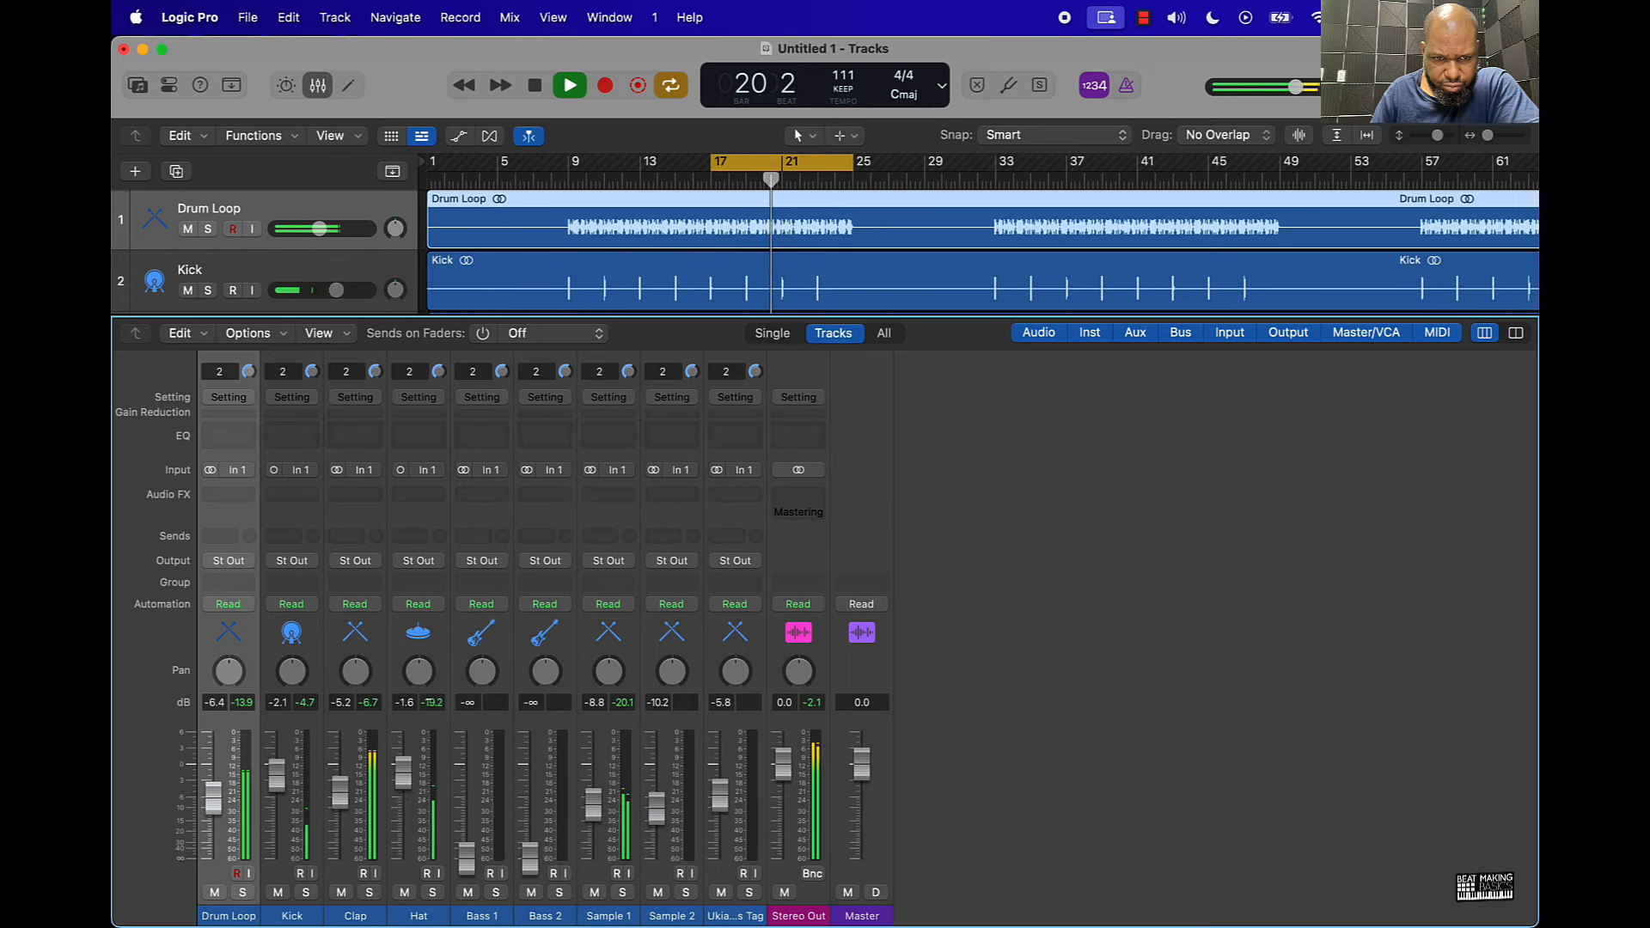
drag(418, 671, 418, 653)
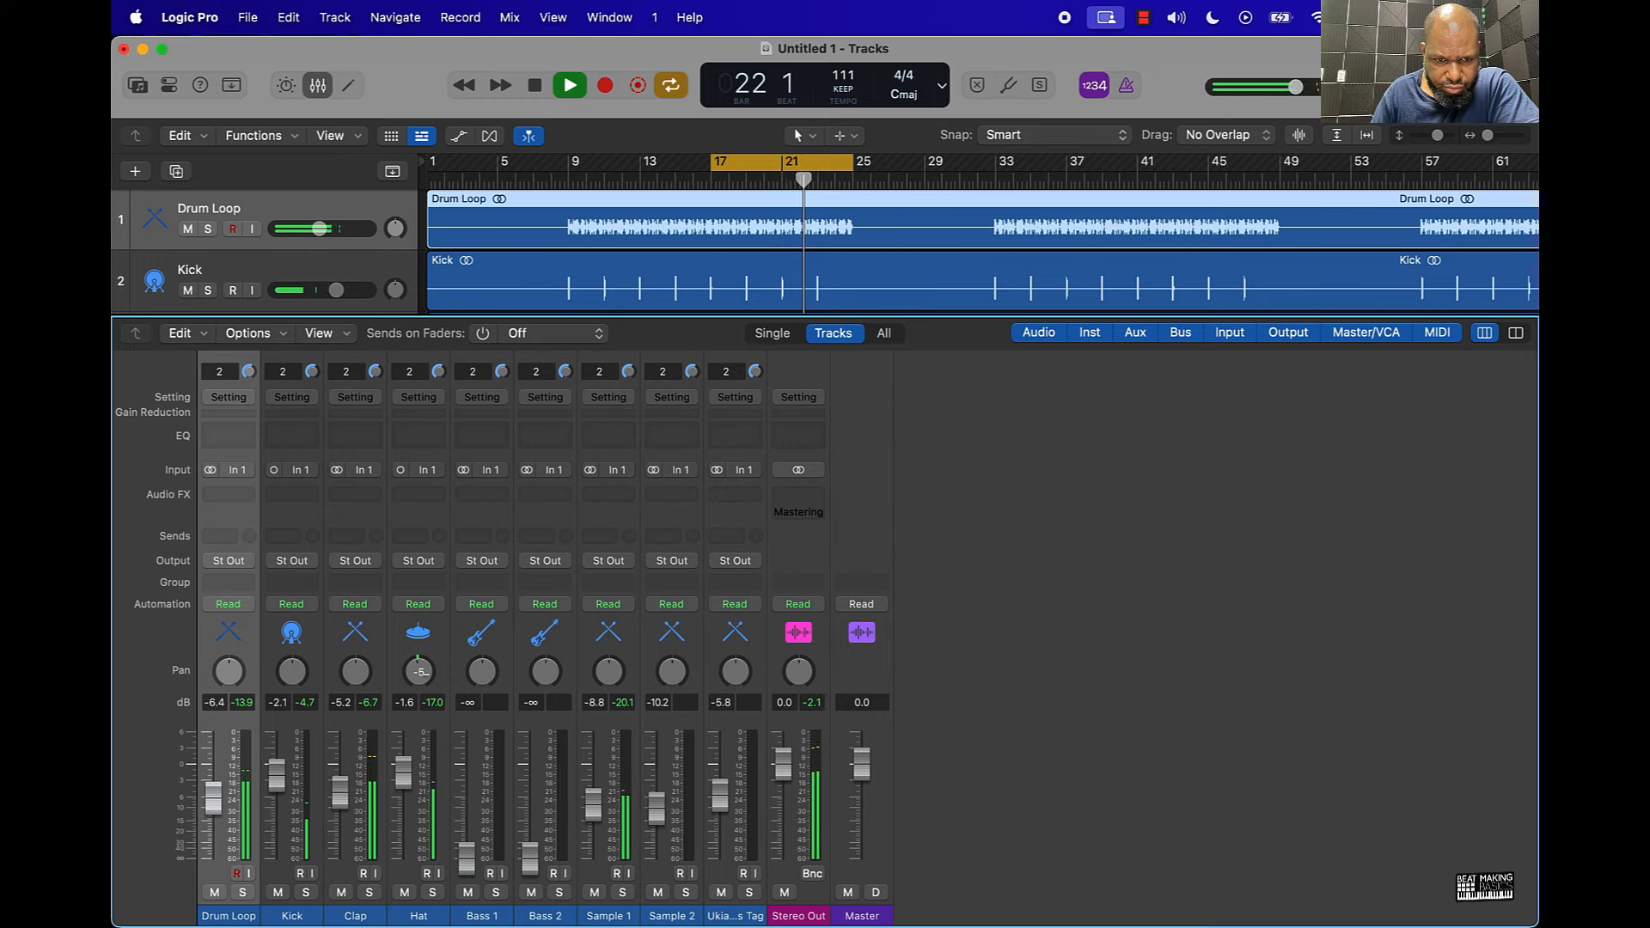
Switch the Bass 1 channel to mono, raise its volume to −3.6 dB and check the bass tracks in the arrangement
click(464, 471)
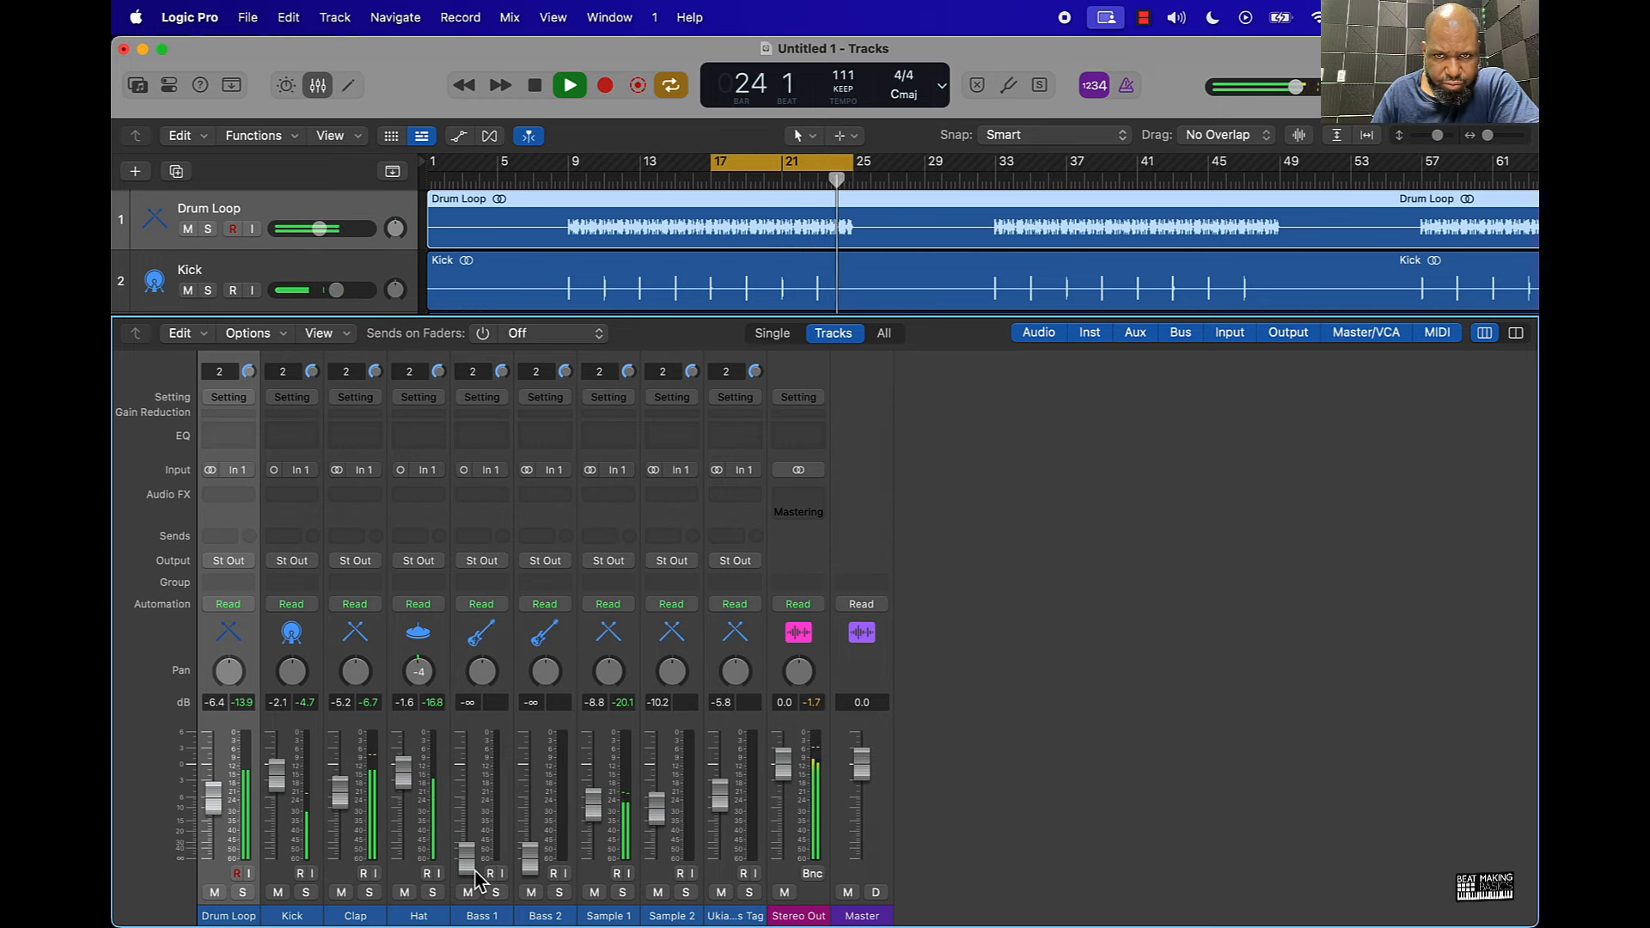
drag(471, 866, 466, 781)
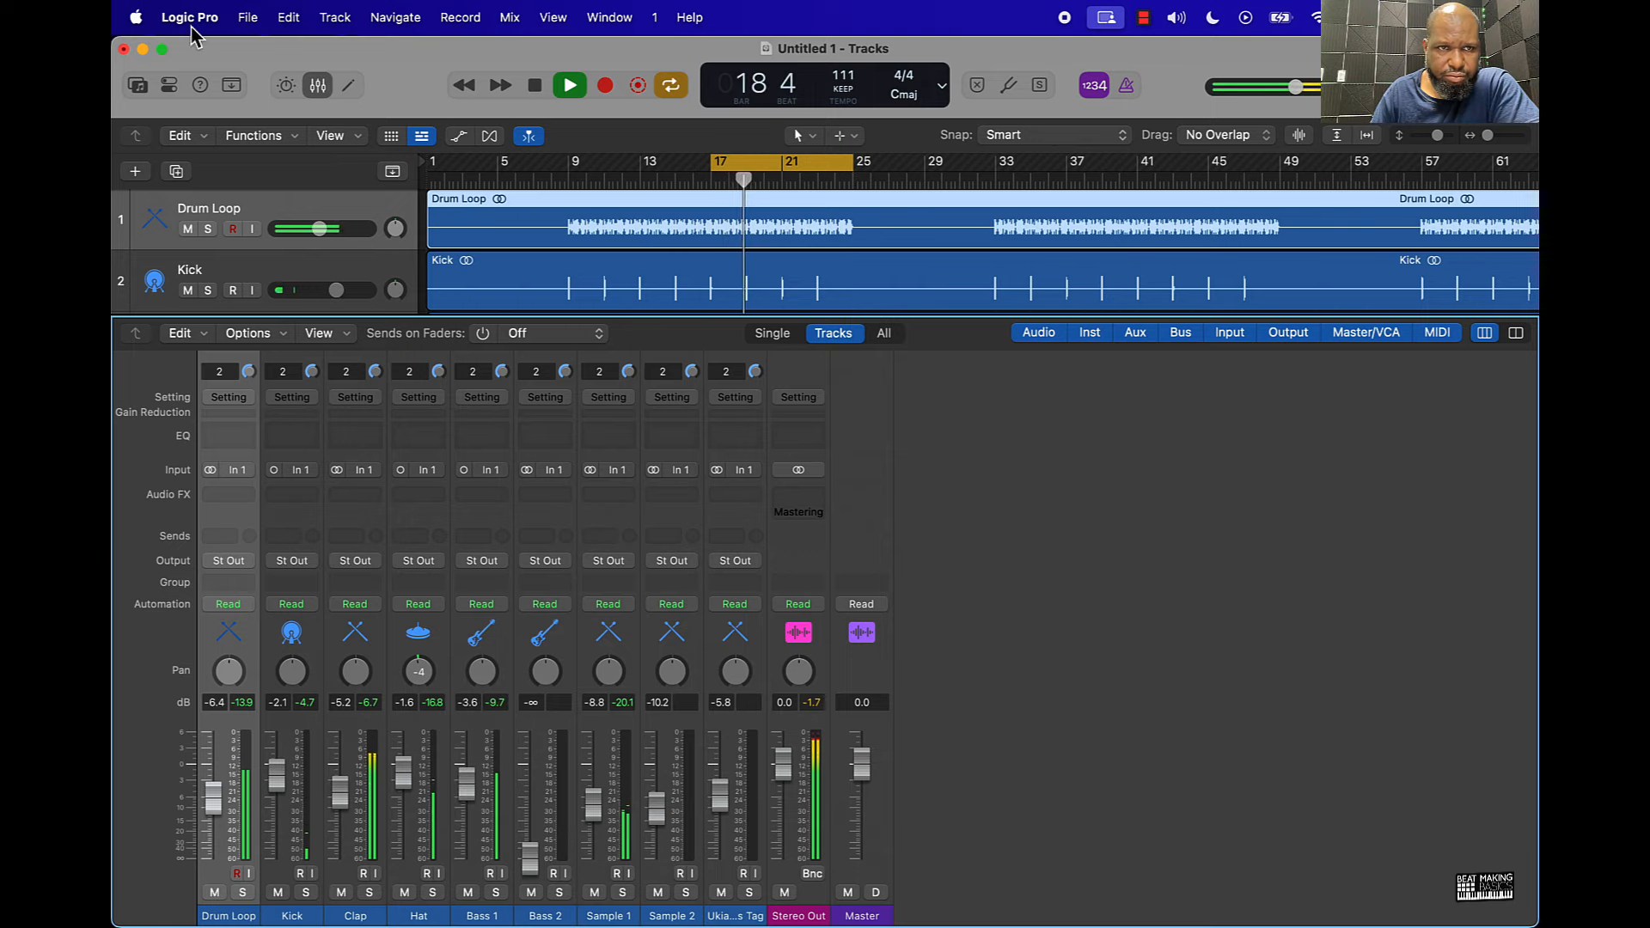
click(317, 86)
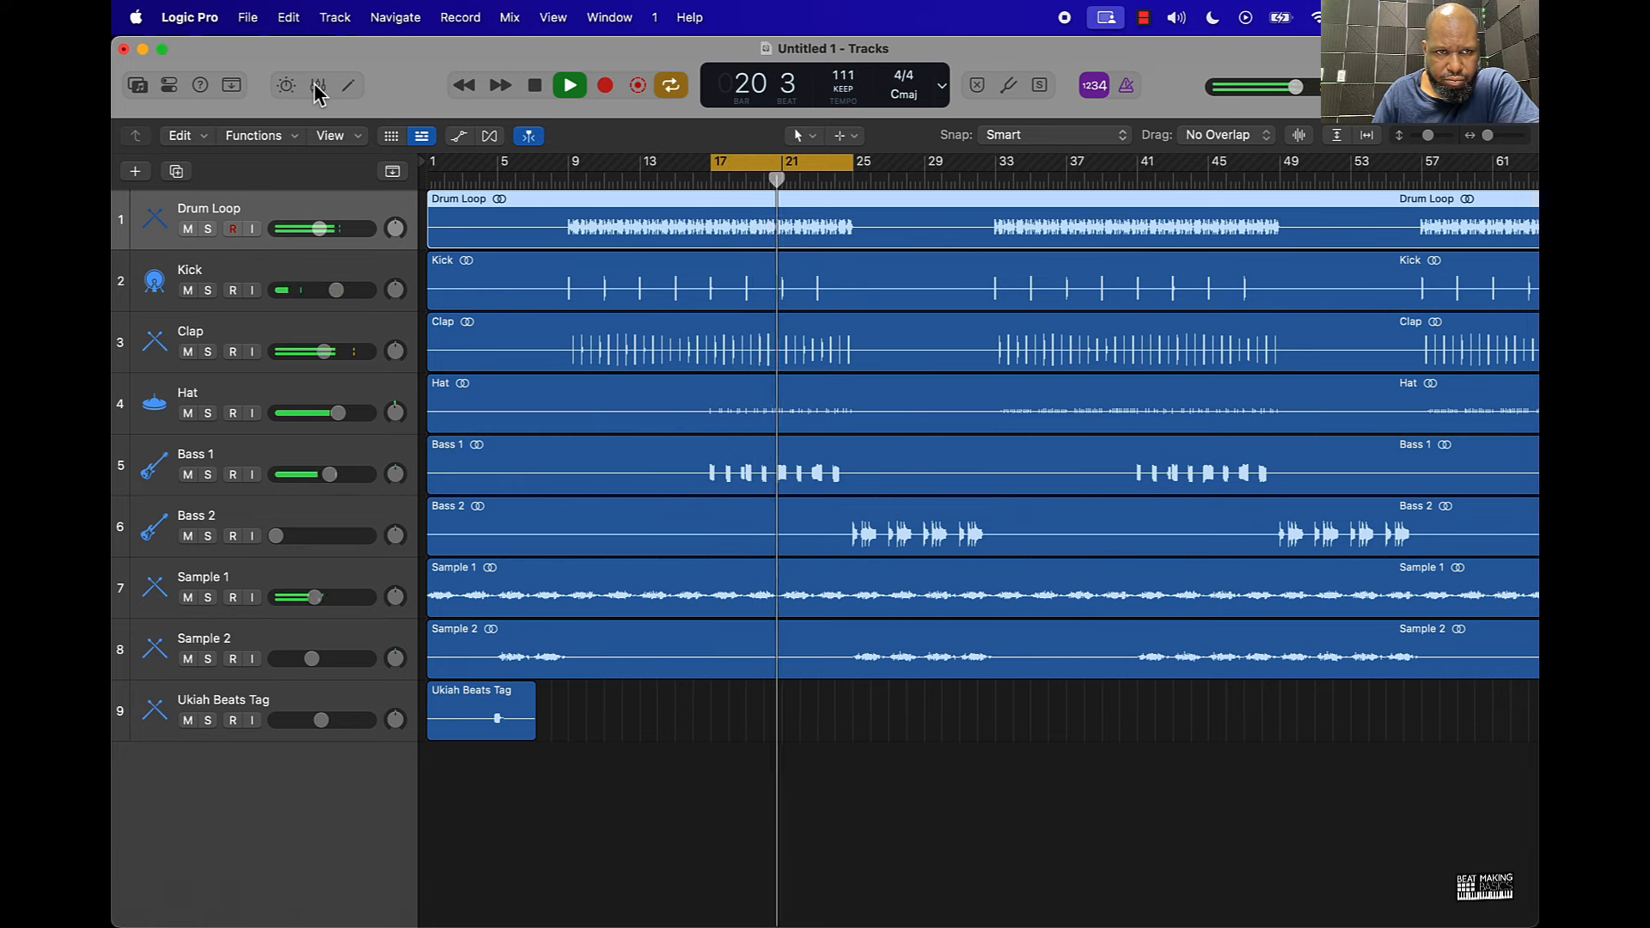
click(317, 86)
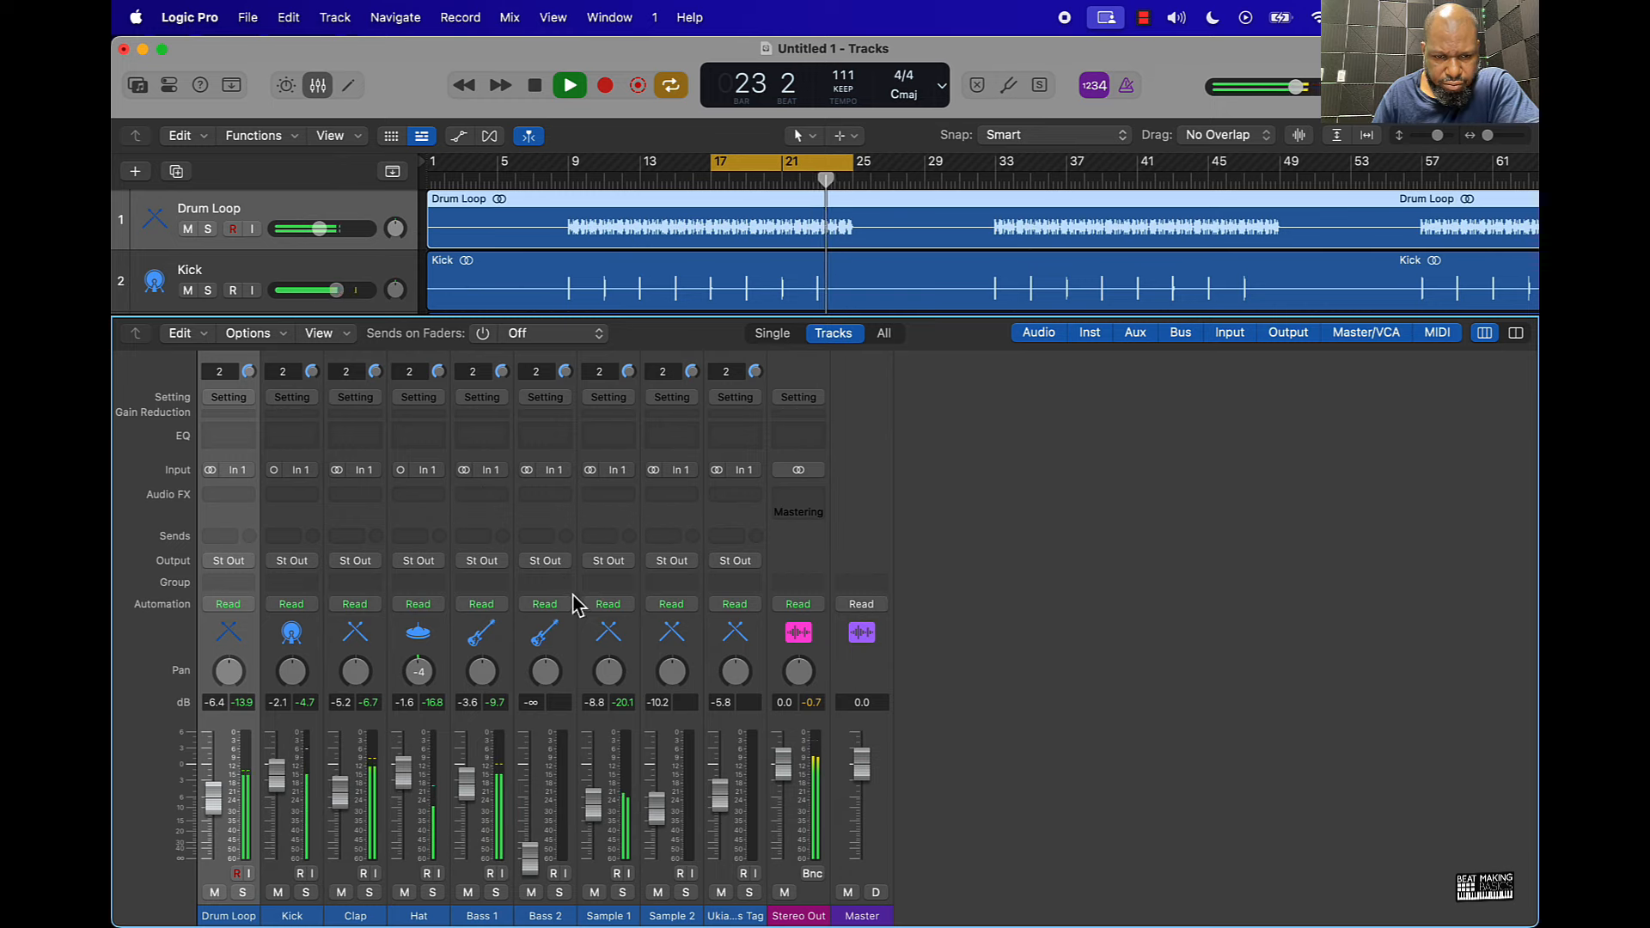
Set the volumes of Bass 1 and Bass 2 to −3.0 dB, Sample 1 to −7.6 dB and Sample 2 to −7.8 dB
drag(530, 857, 530, 780)
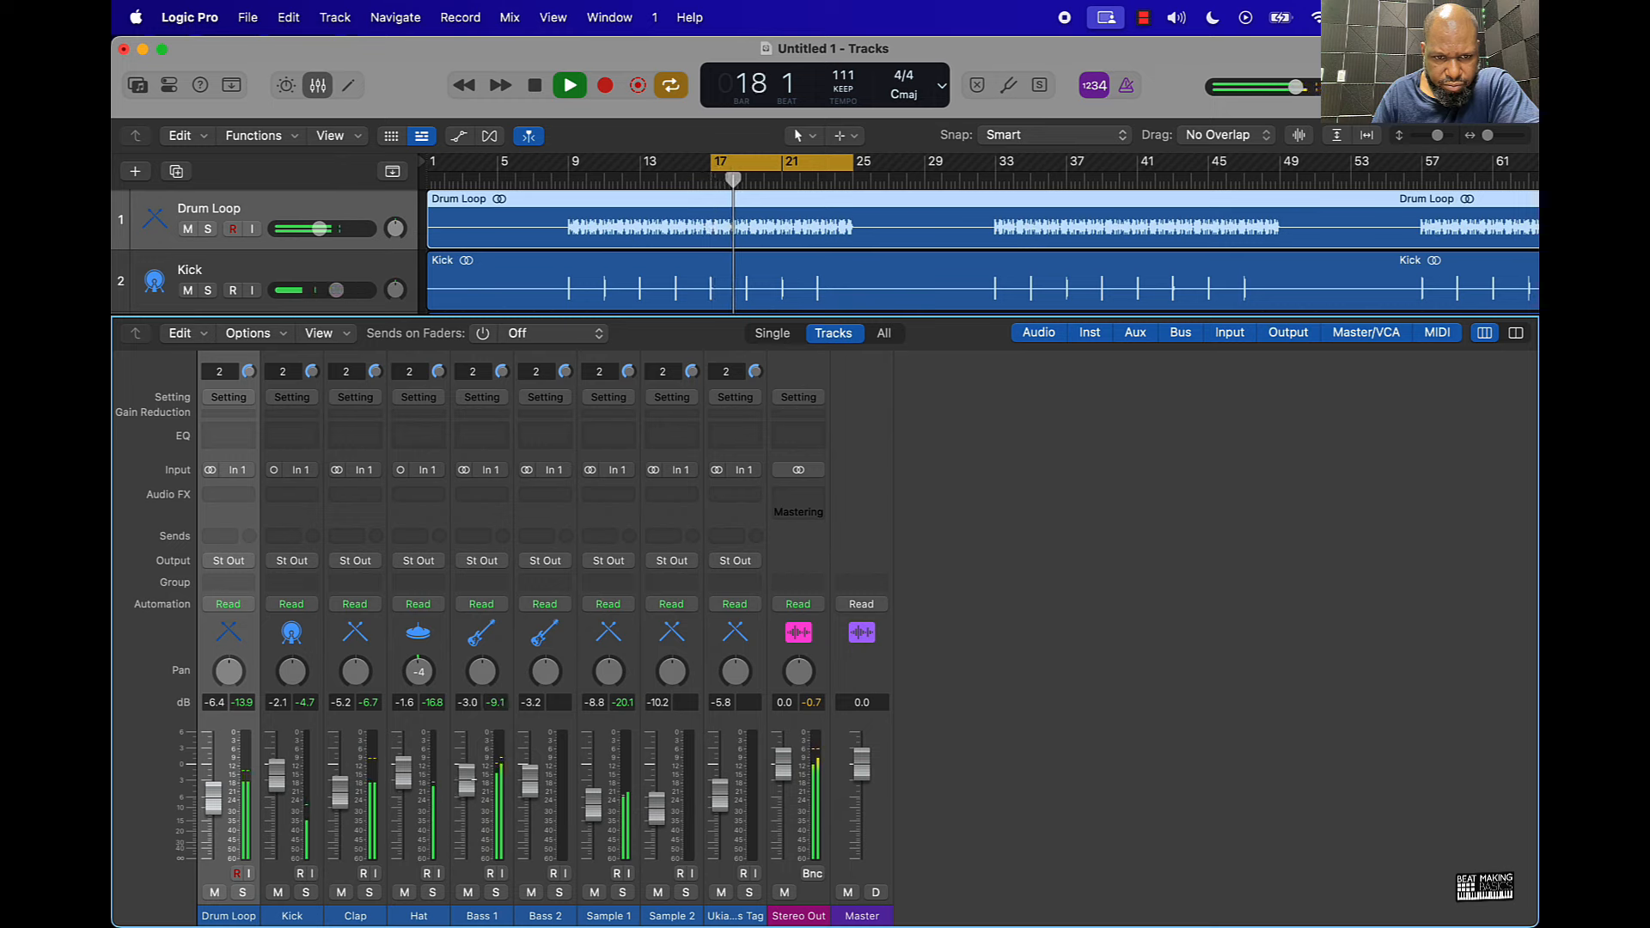
drag(529, 789, 530, 786)
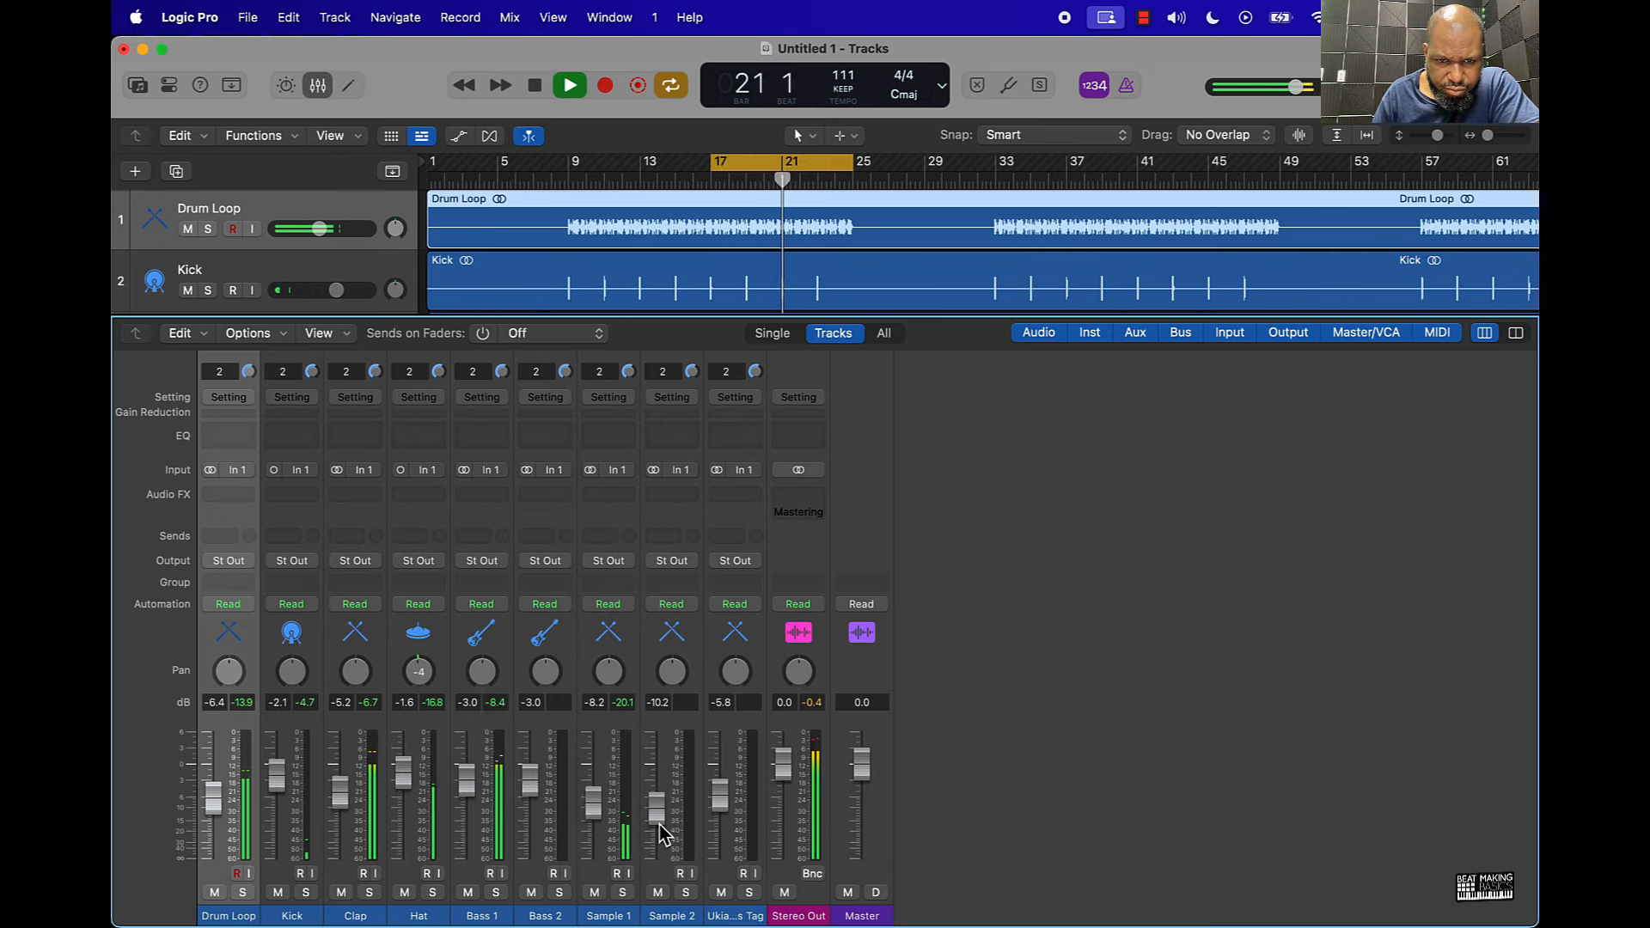
drag(658, 832, 658, 827)
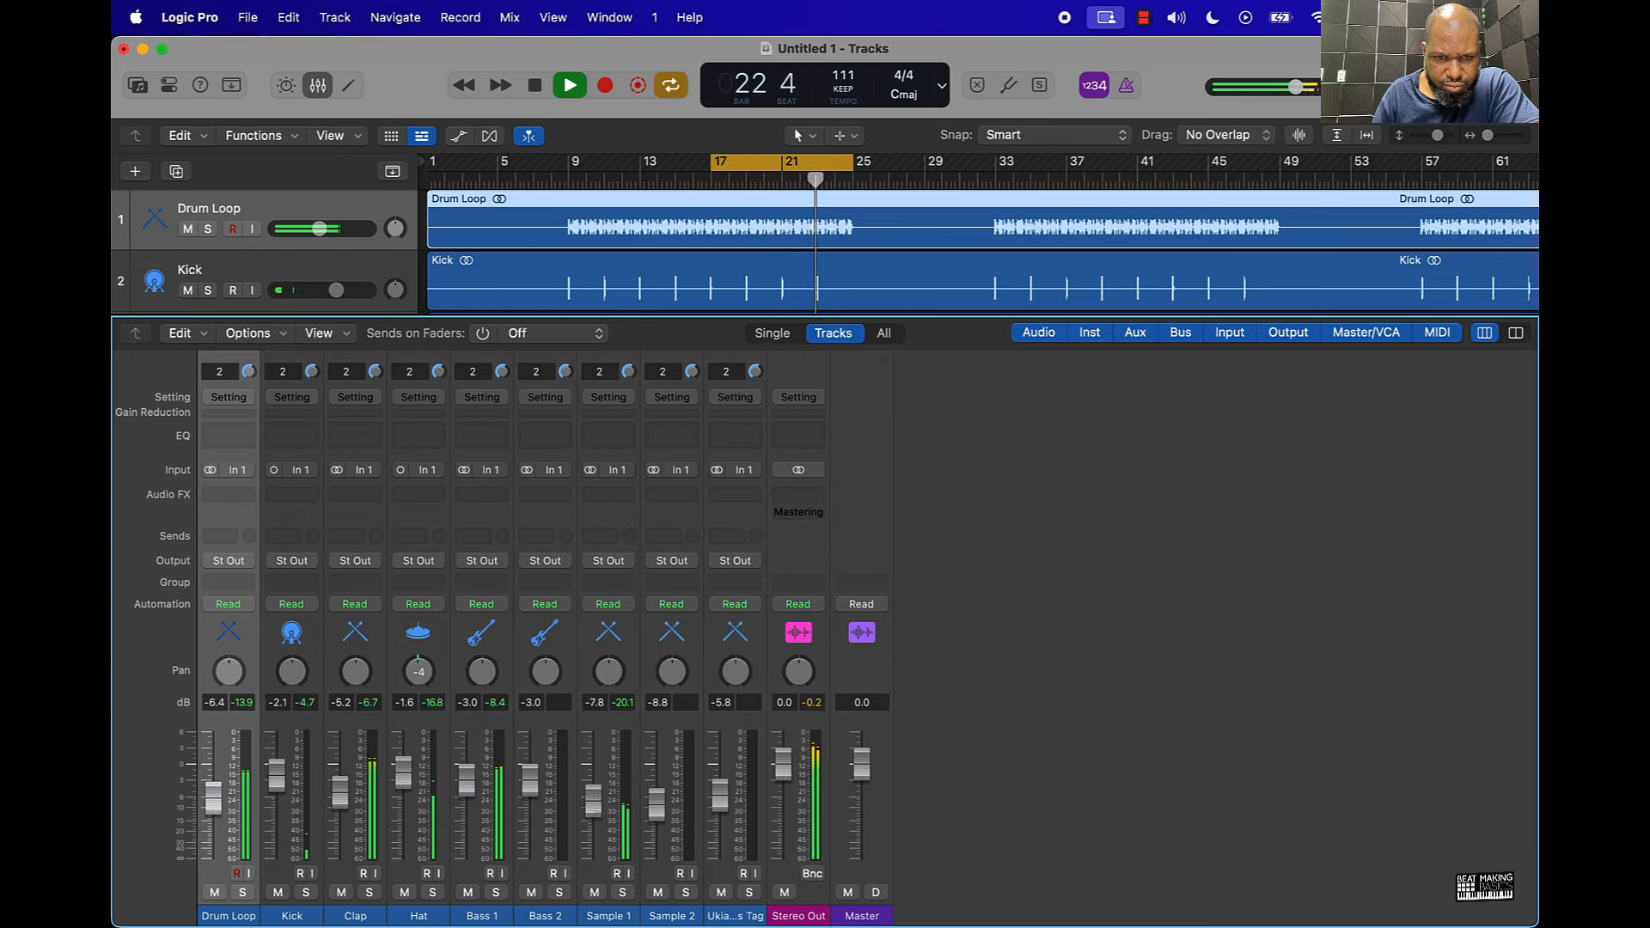
drag(657, 805, 657, 803)
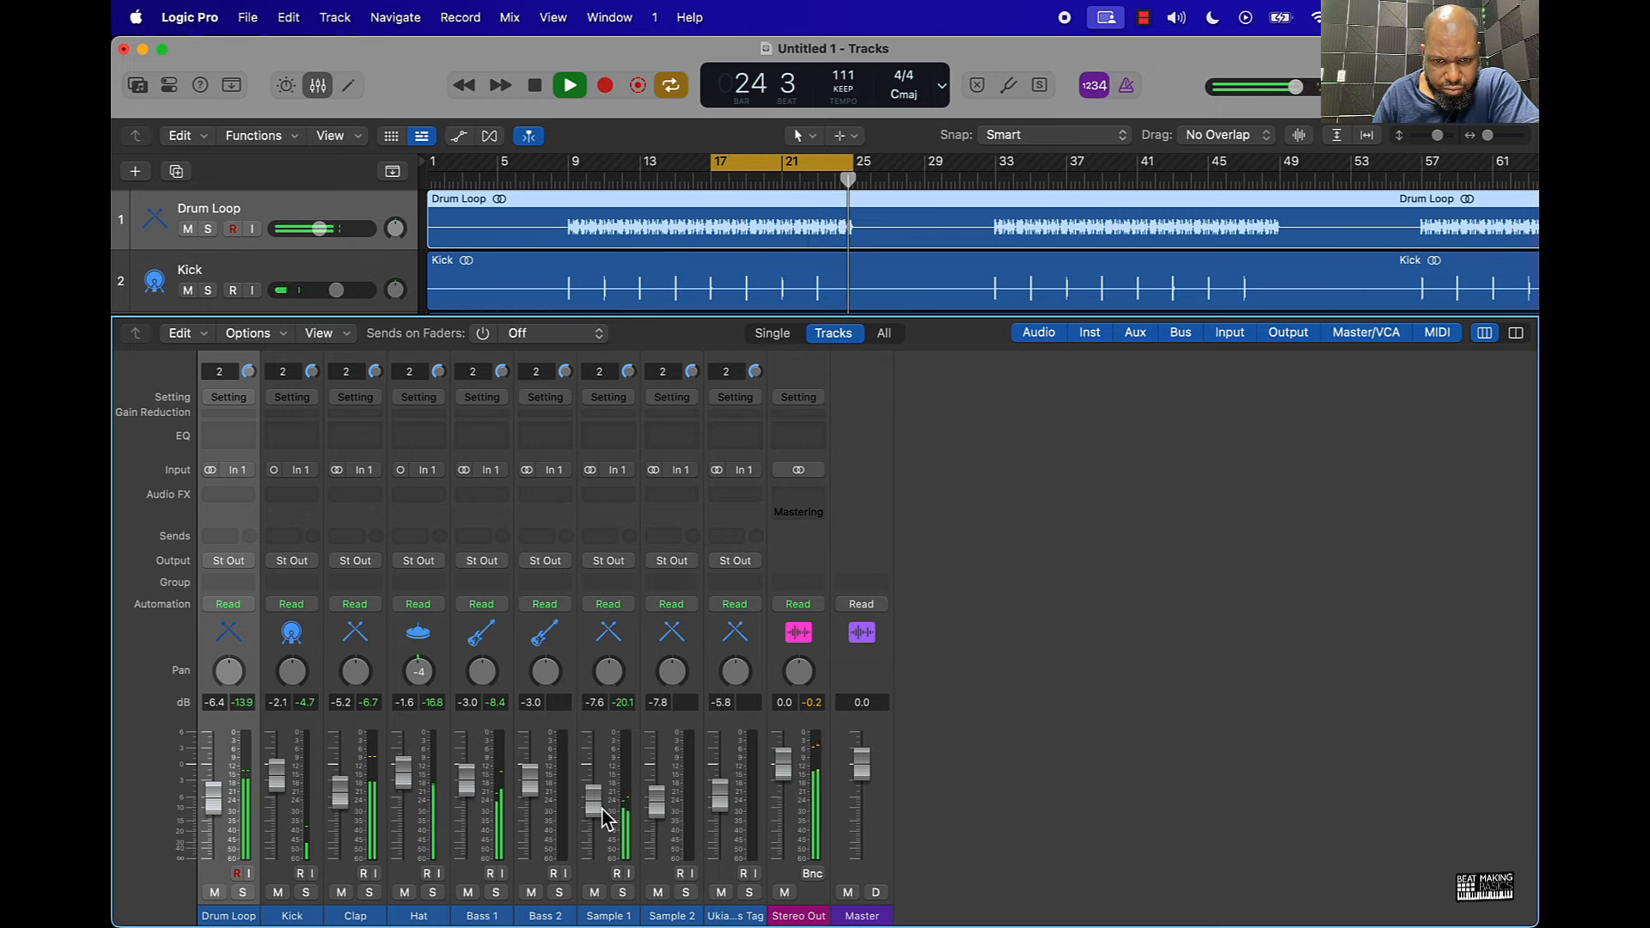
Play on from bar 24 with cycling off, setting Bass 2 to −2.3 dB and Sample 2 to −5.3 dB
click(317, 84)
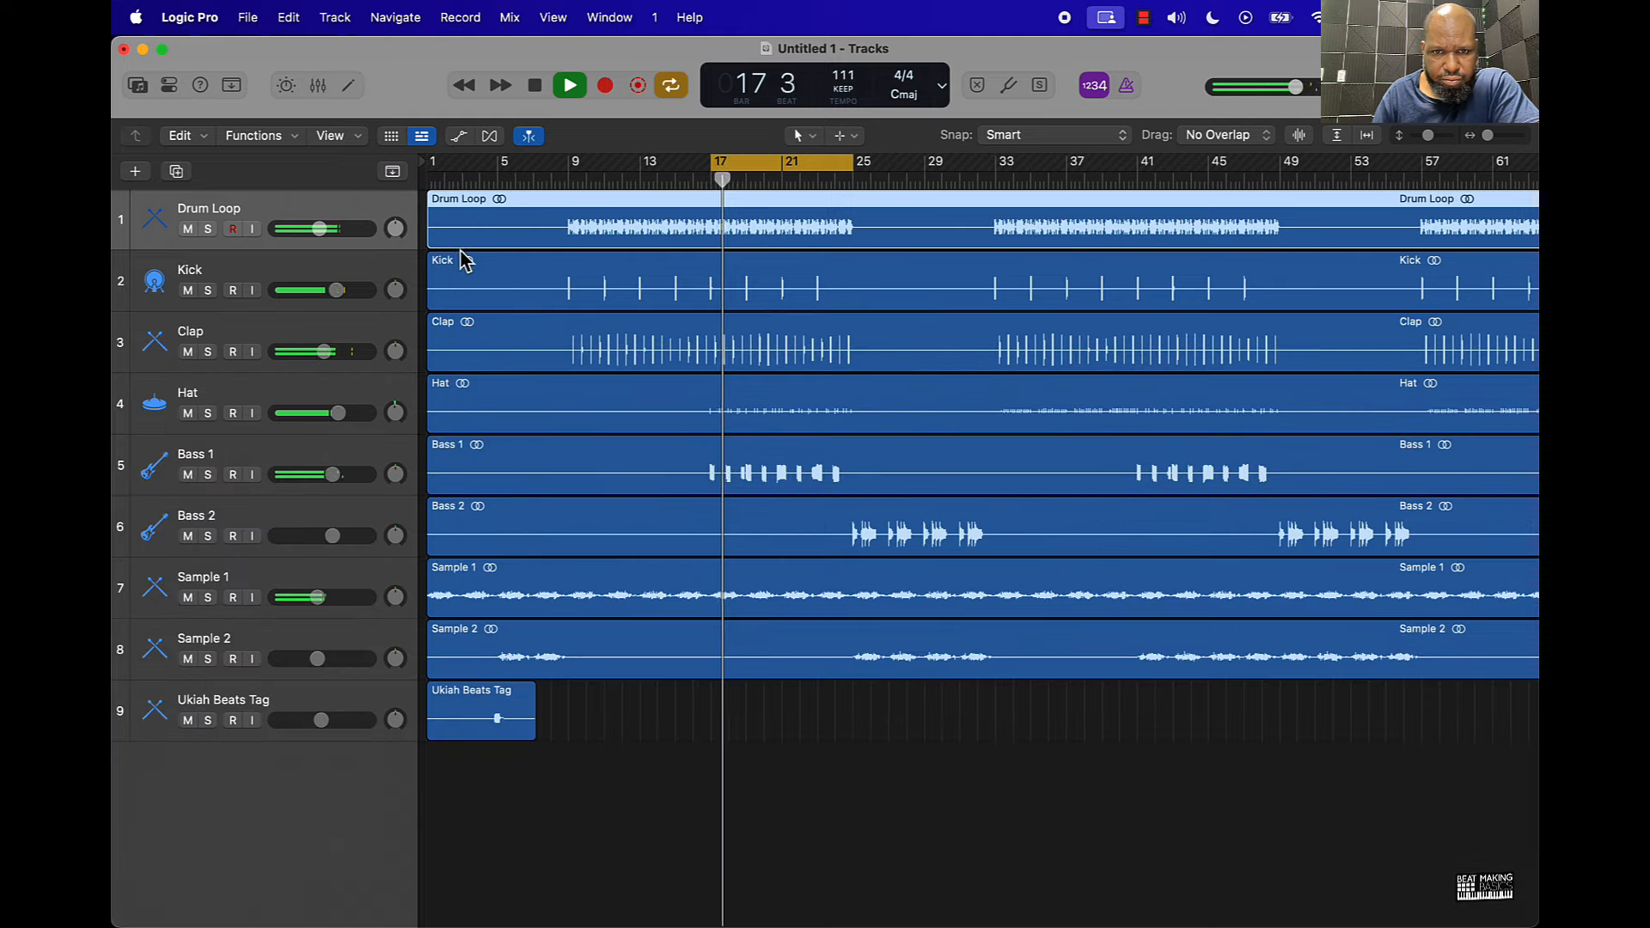
click(822, 165)
click(846, 178)
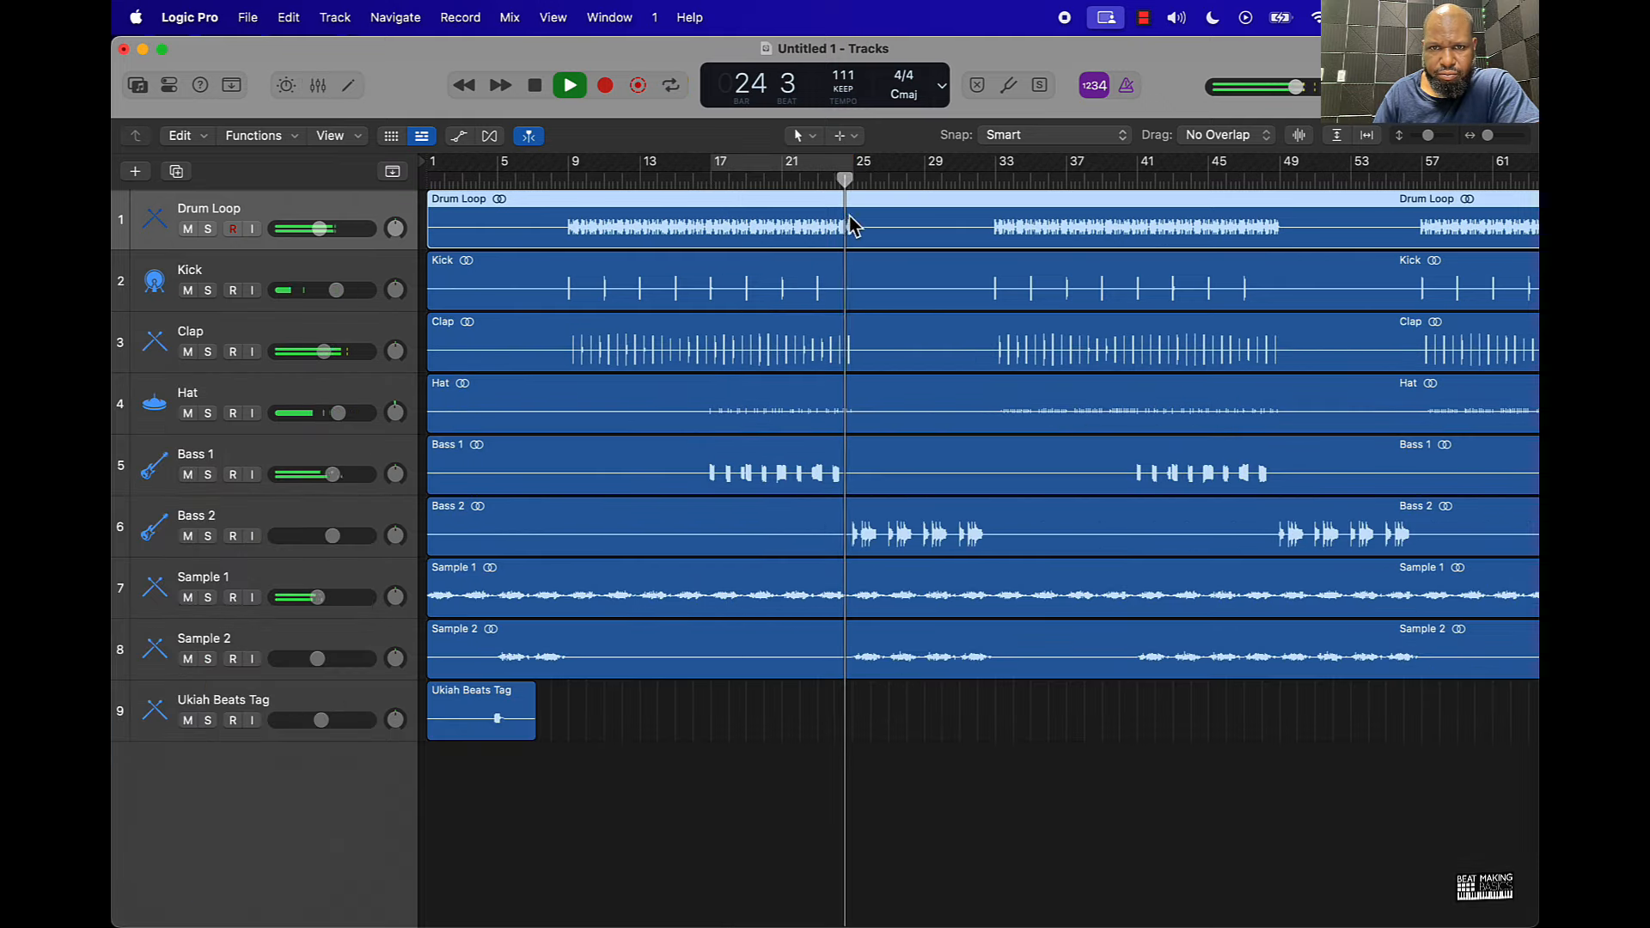
drag(332, 535, 341, 533)
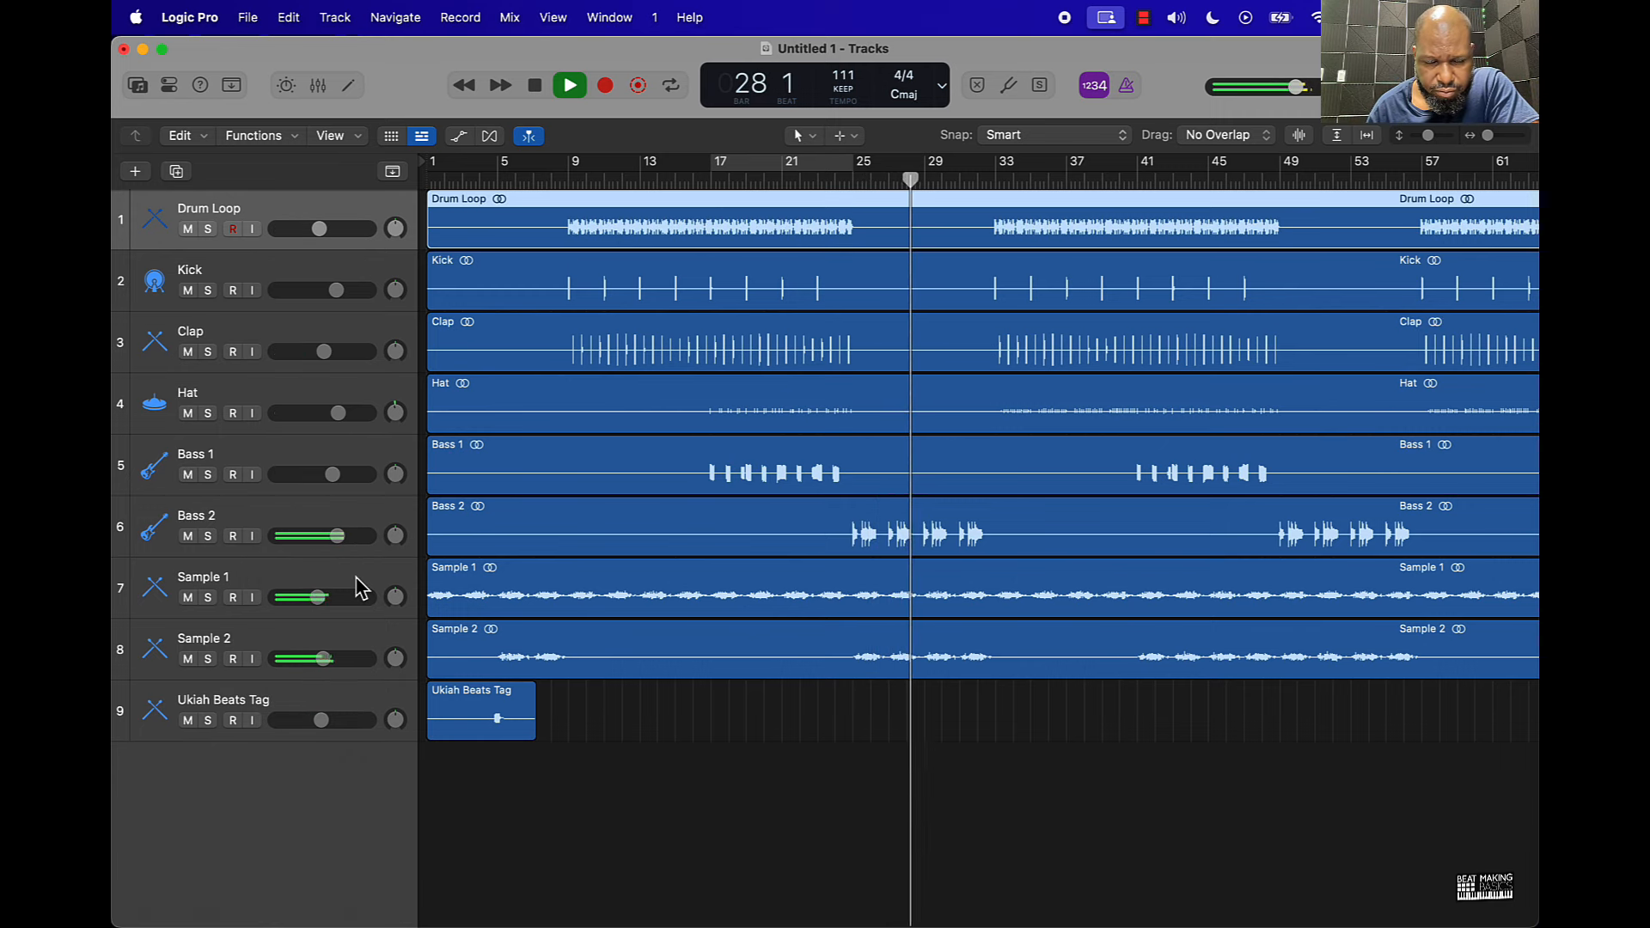
scroll(688, 603, left, 1)
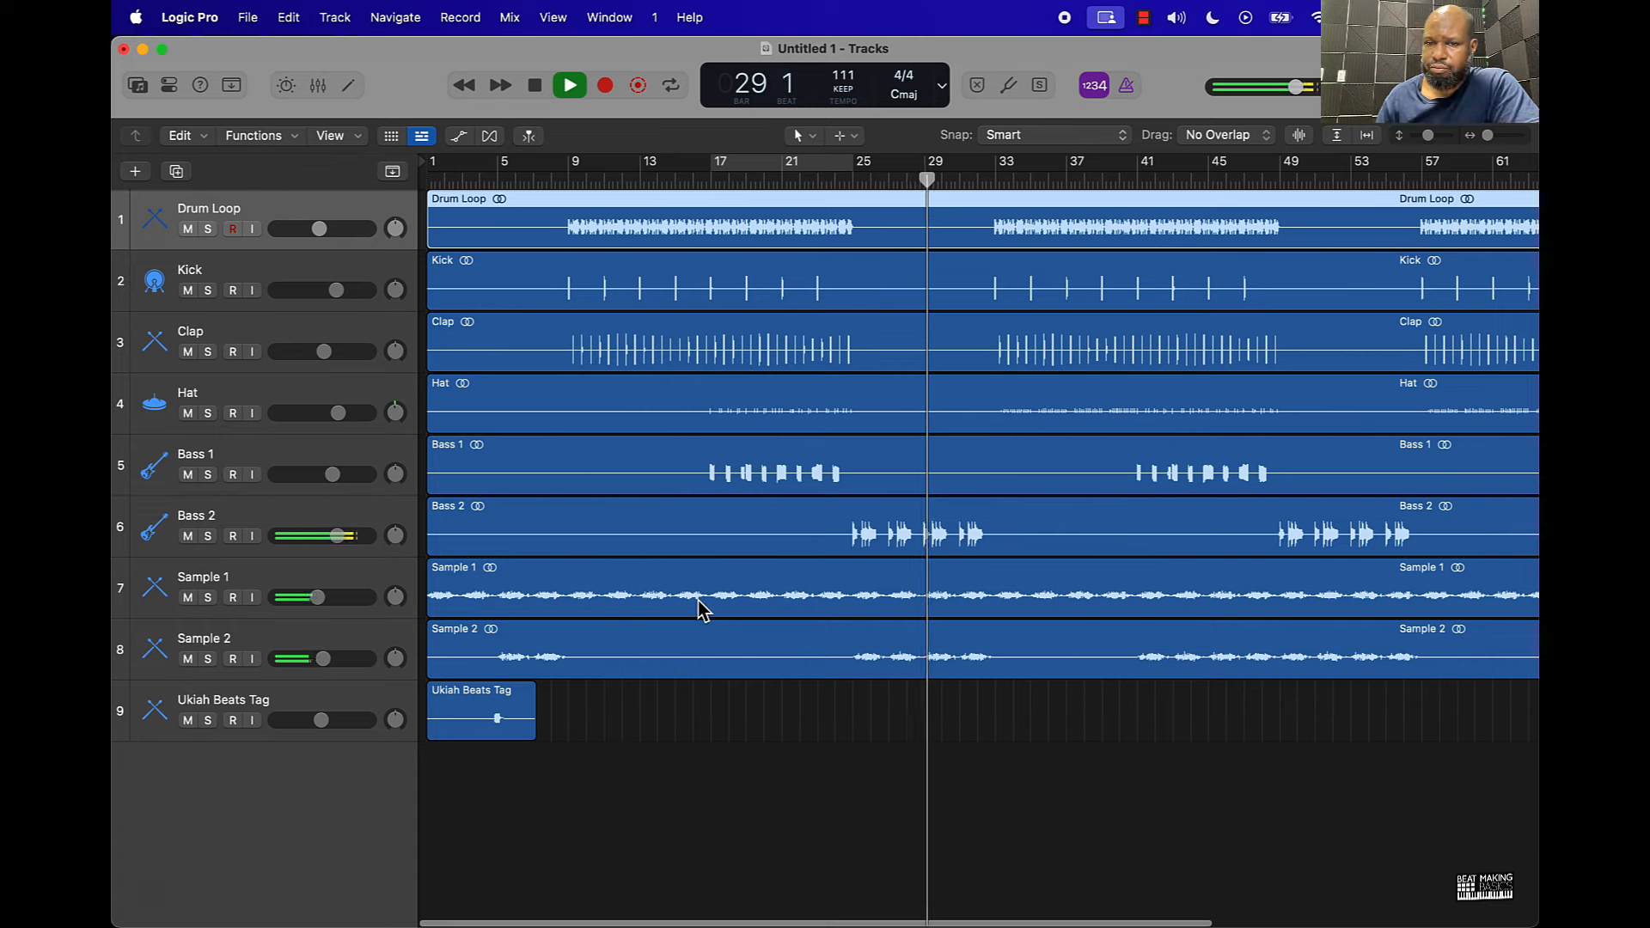
drag(335, 536, 332, 536)
Show the channel strip of the Bass 2 track in the Inspector and switch its format to mono
click(288, 515)
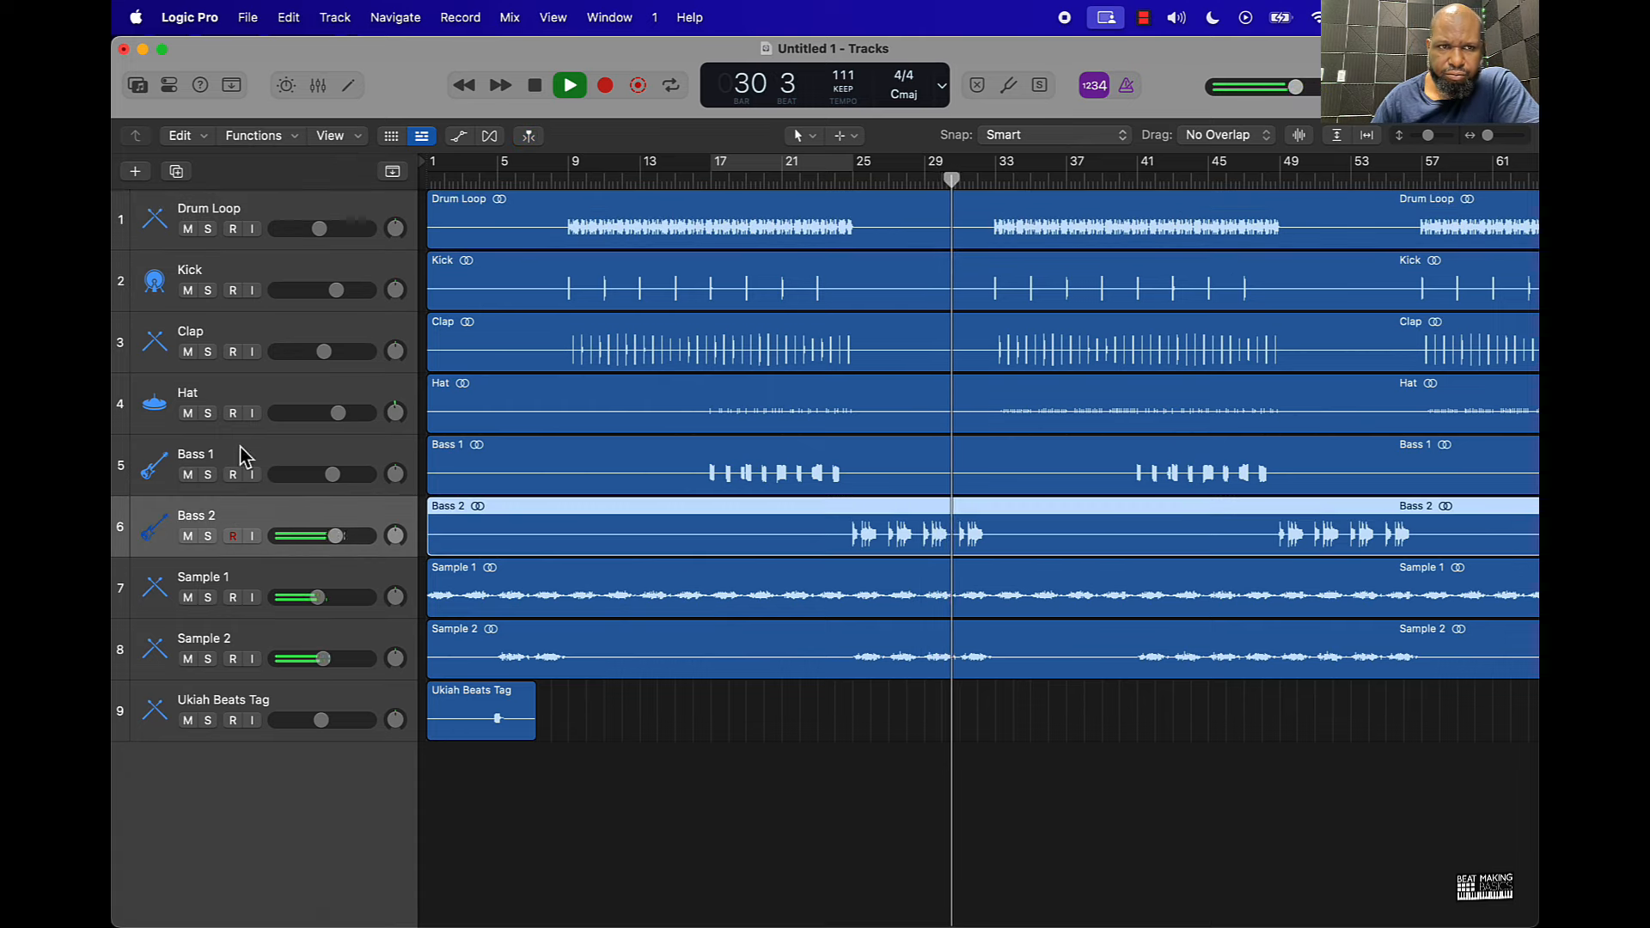
click(170, 85)
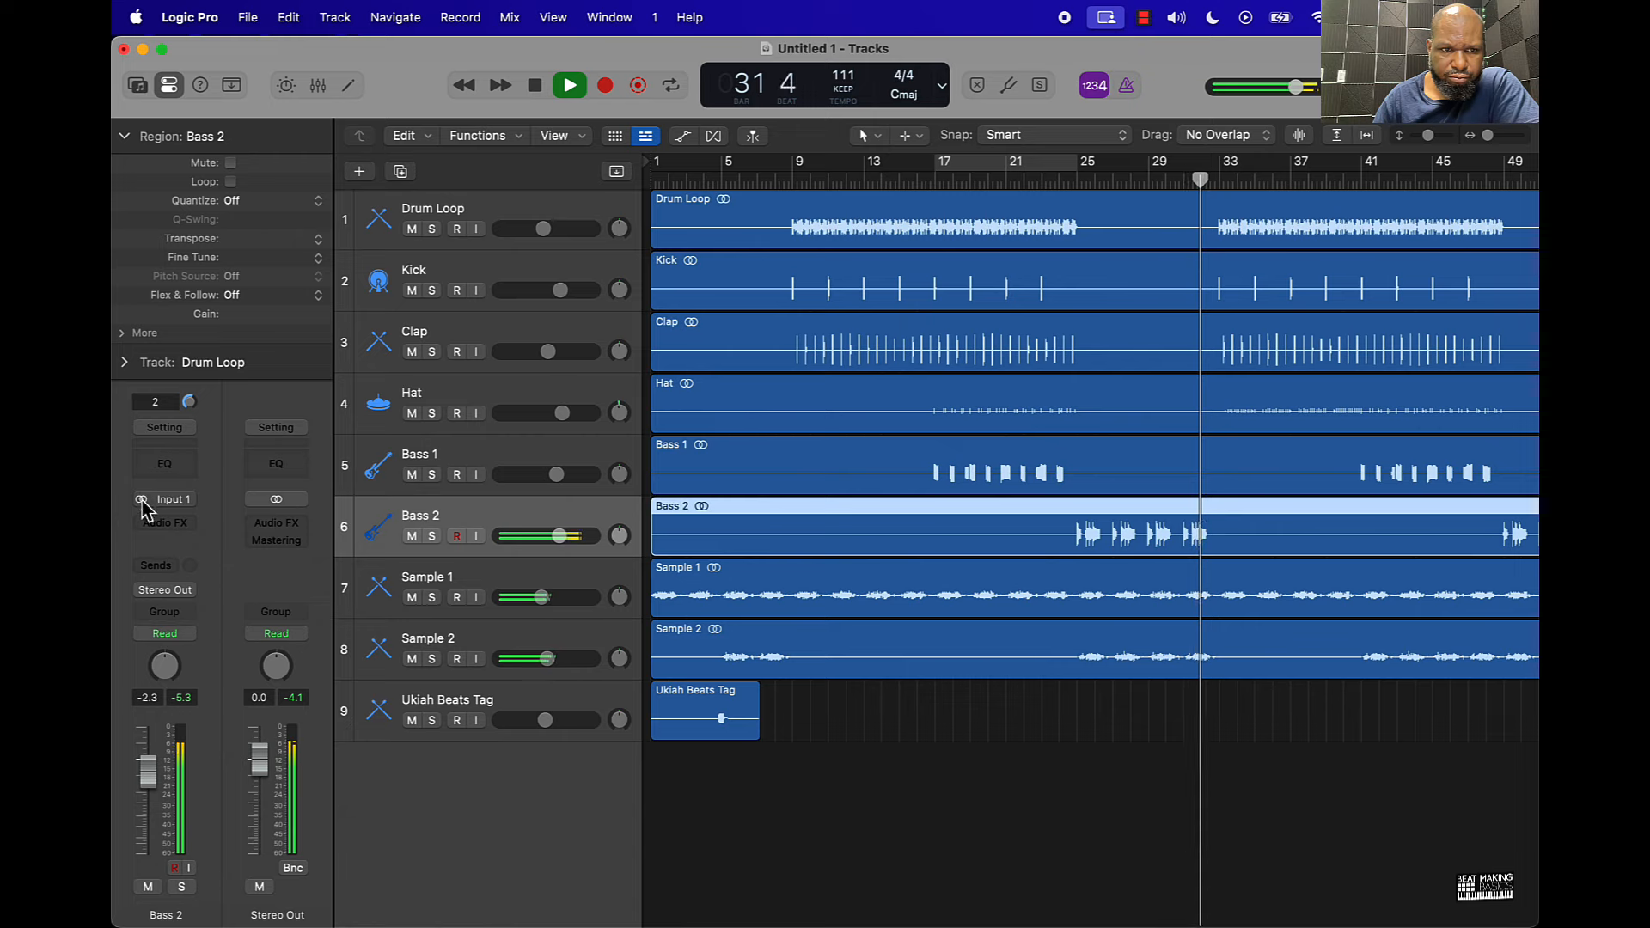
click(941, 813)
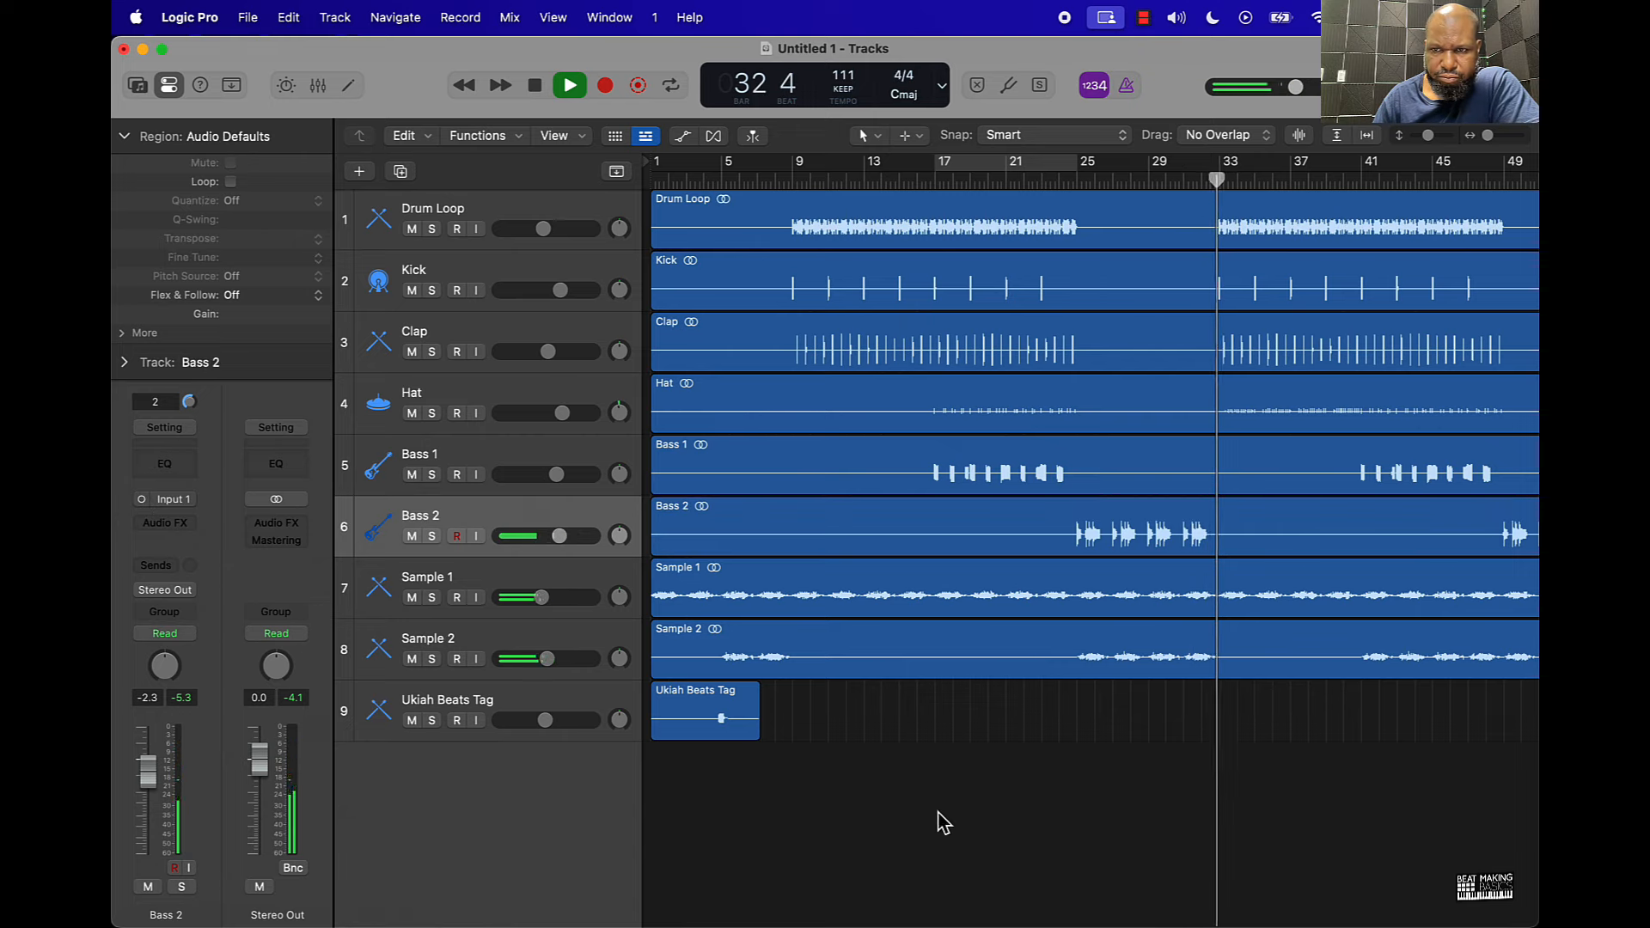
Play the second Bass 1 section from about bar 42, raise Bass 1 to −1.6 dB and reset the Stereo Out peak level
scroll(969, 816, right, 5)
scroll(970, 817, right, 2)
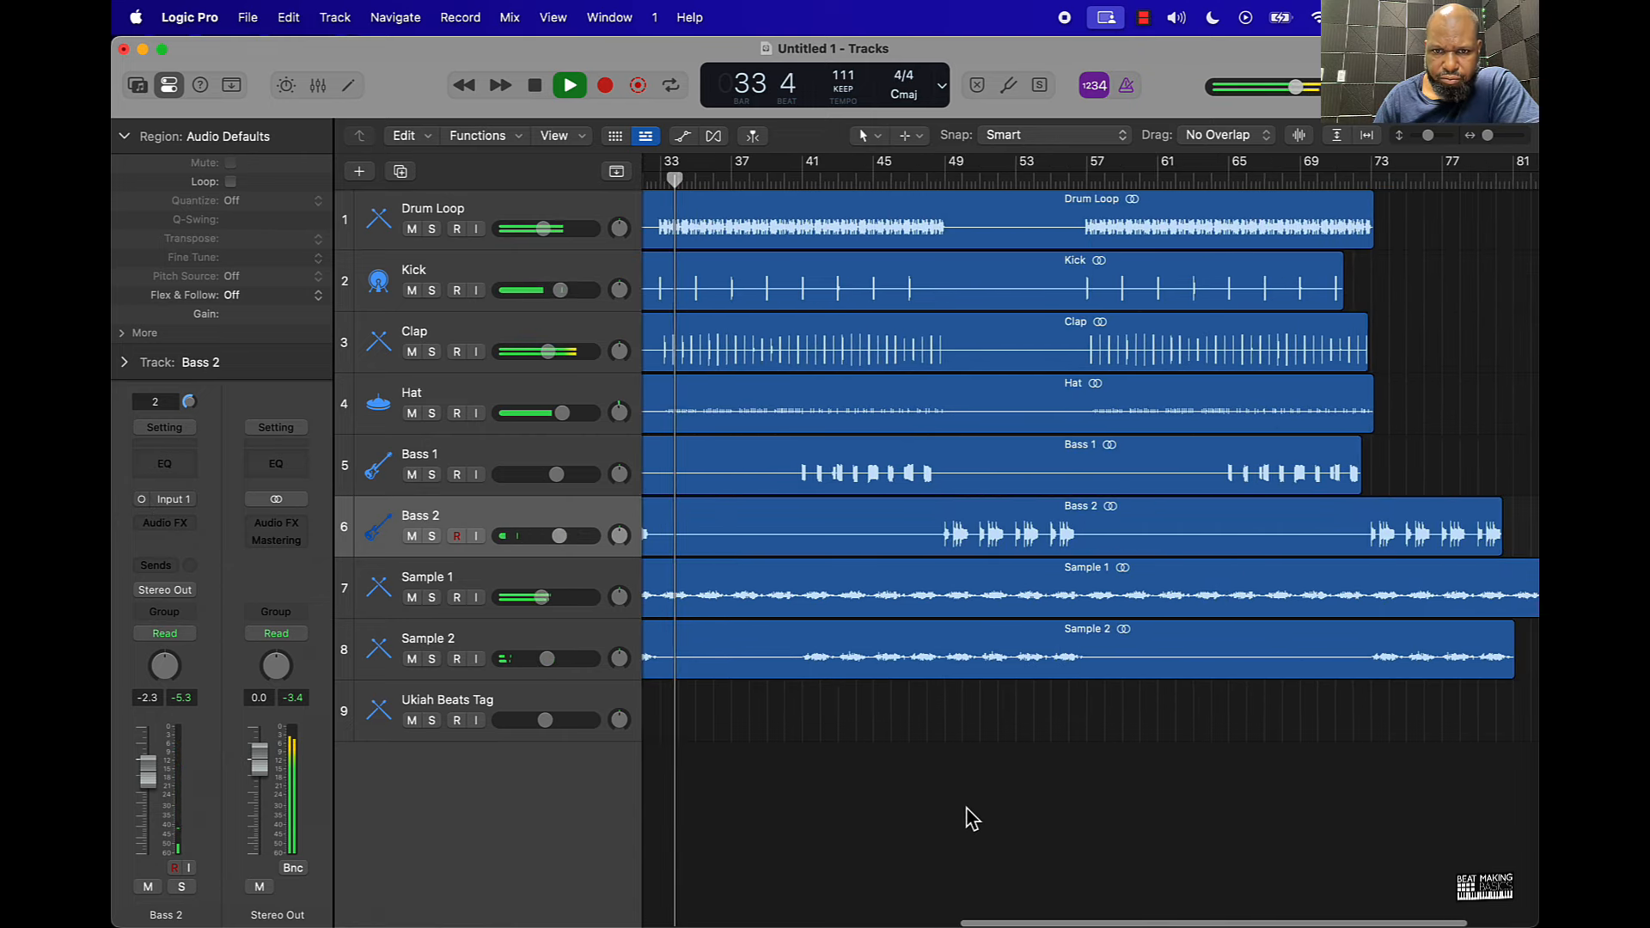
scroll(969, 818, left, 3)
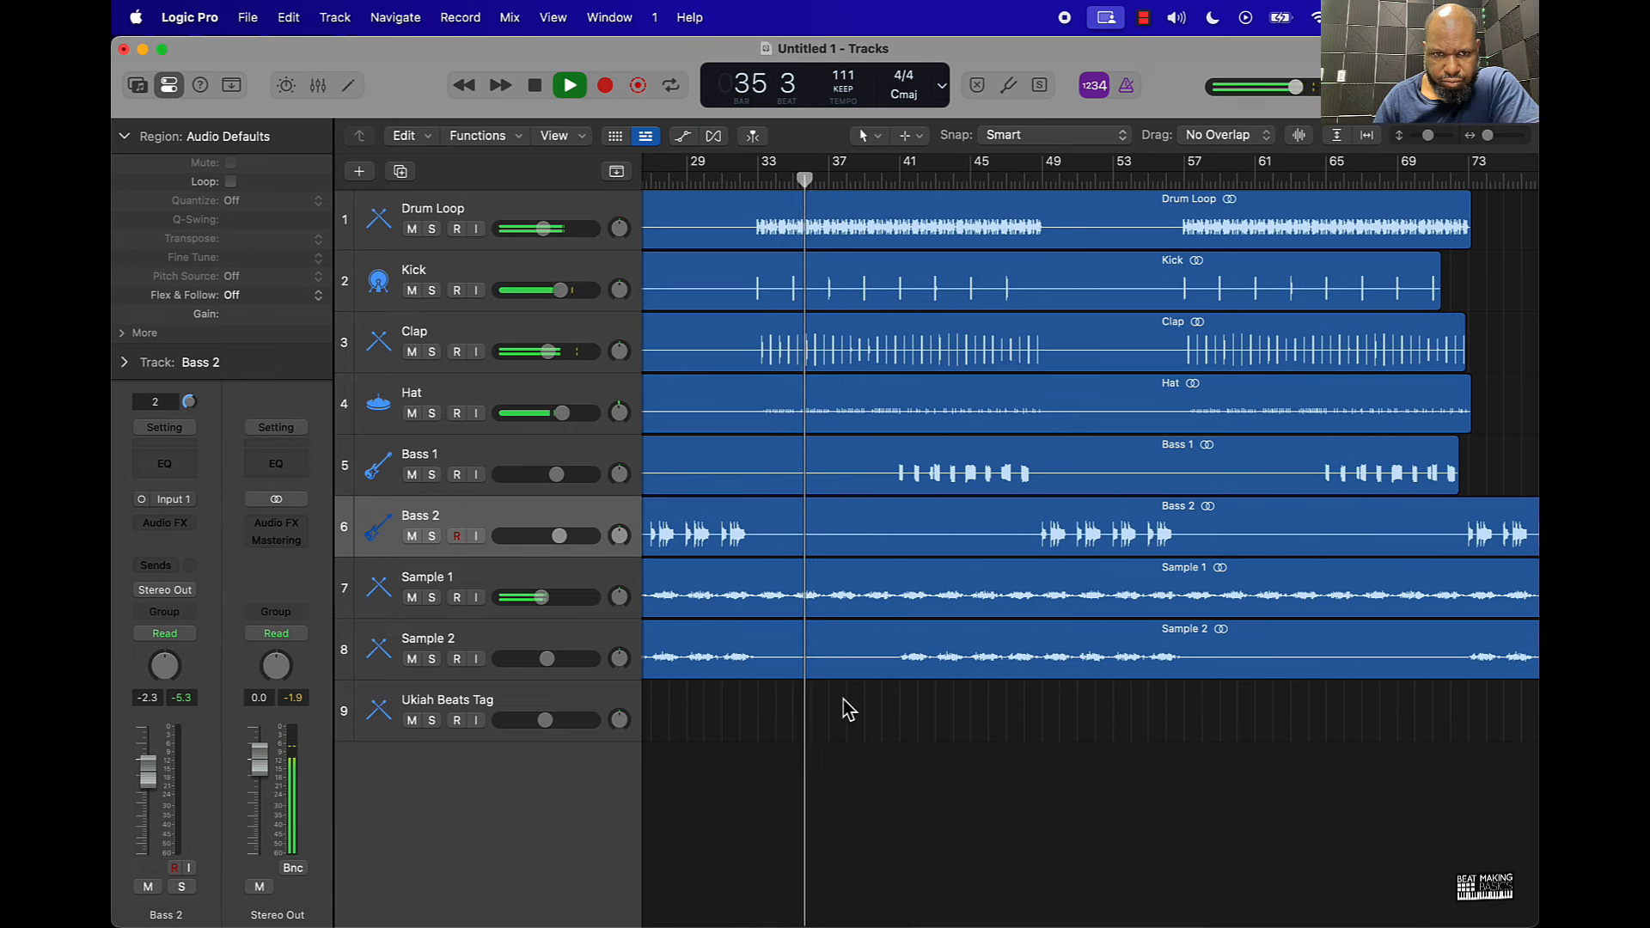
scroll(846, 709, right, 3)
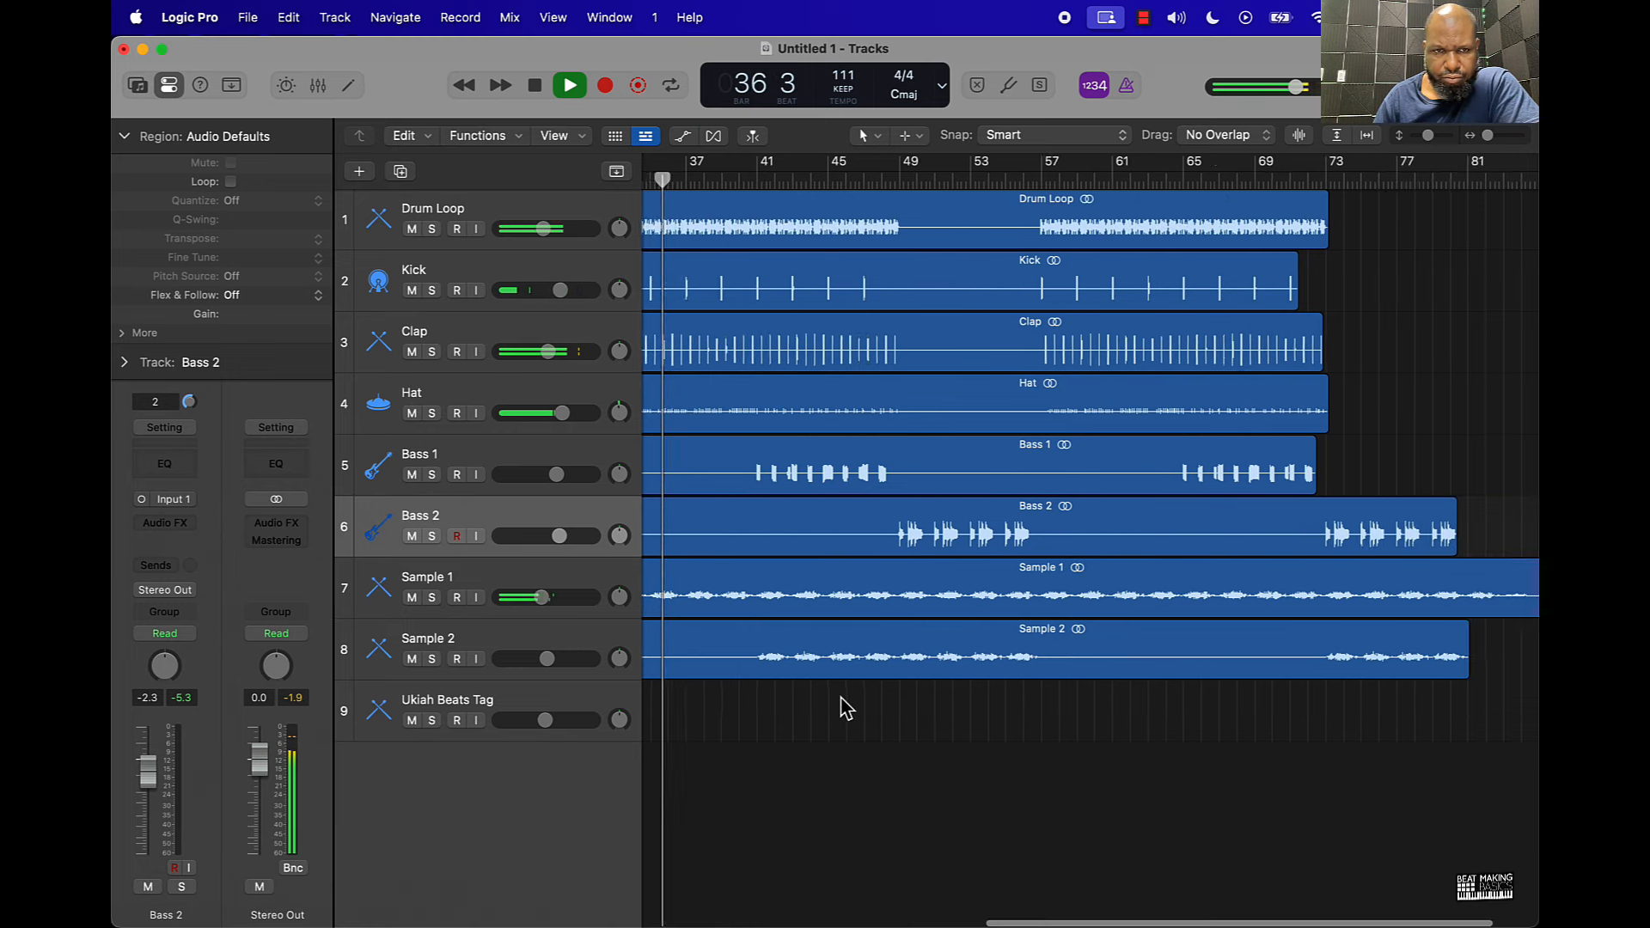
scroll(846, 709, left, 4)
scroll(845, 705, left, 4)
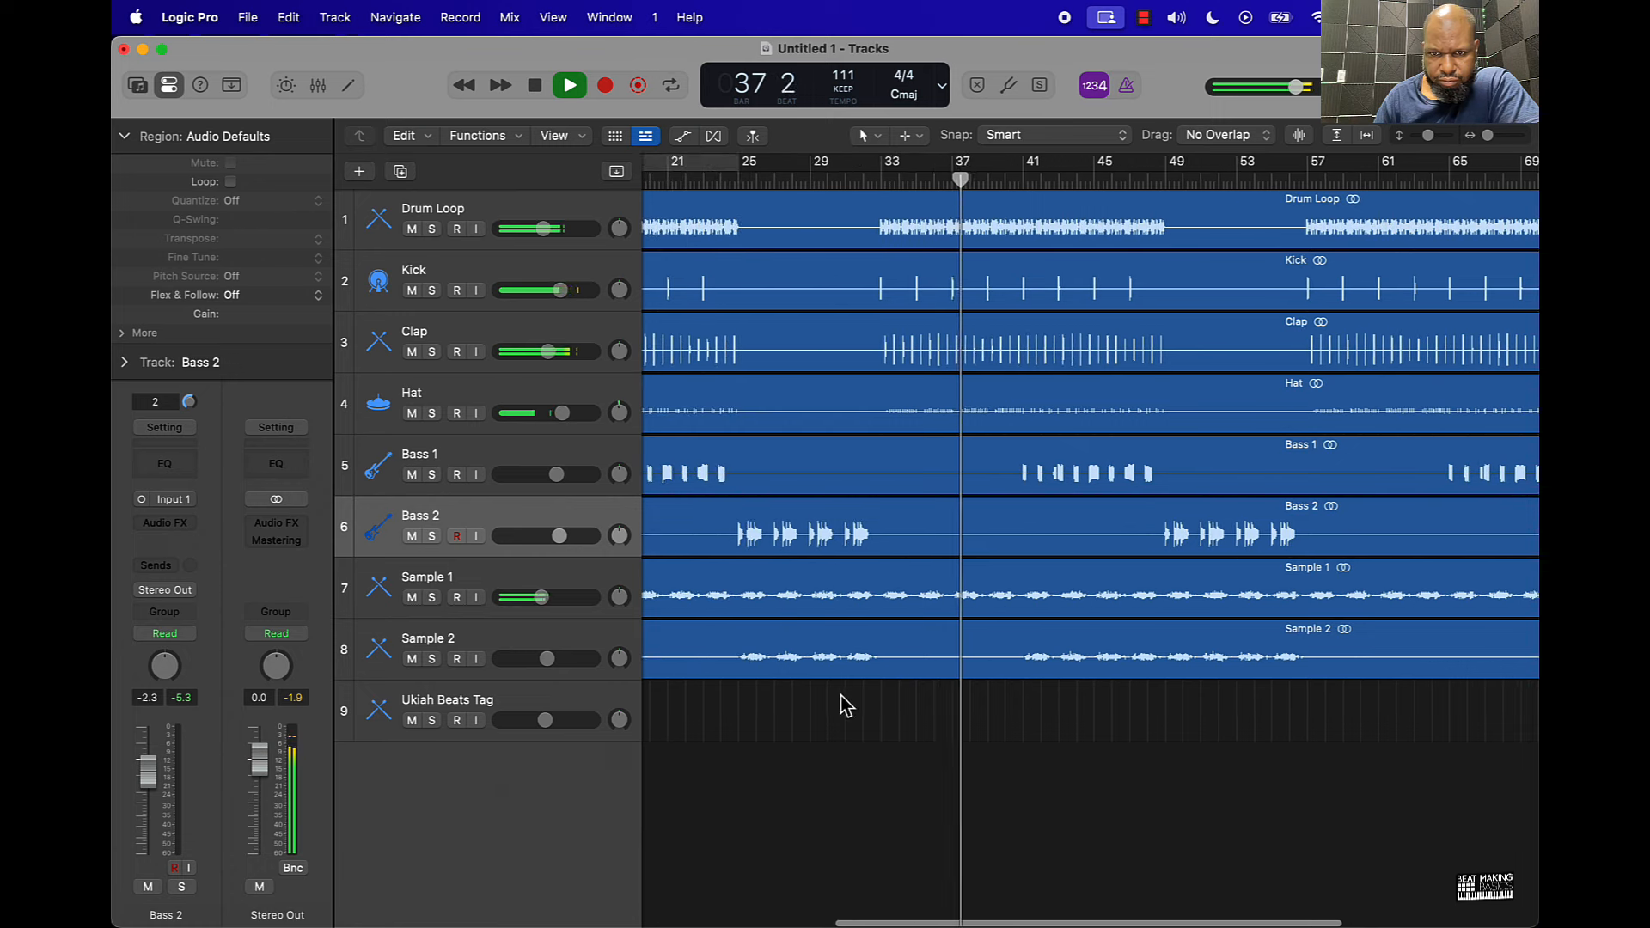
click(1056, 175)
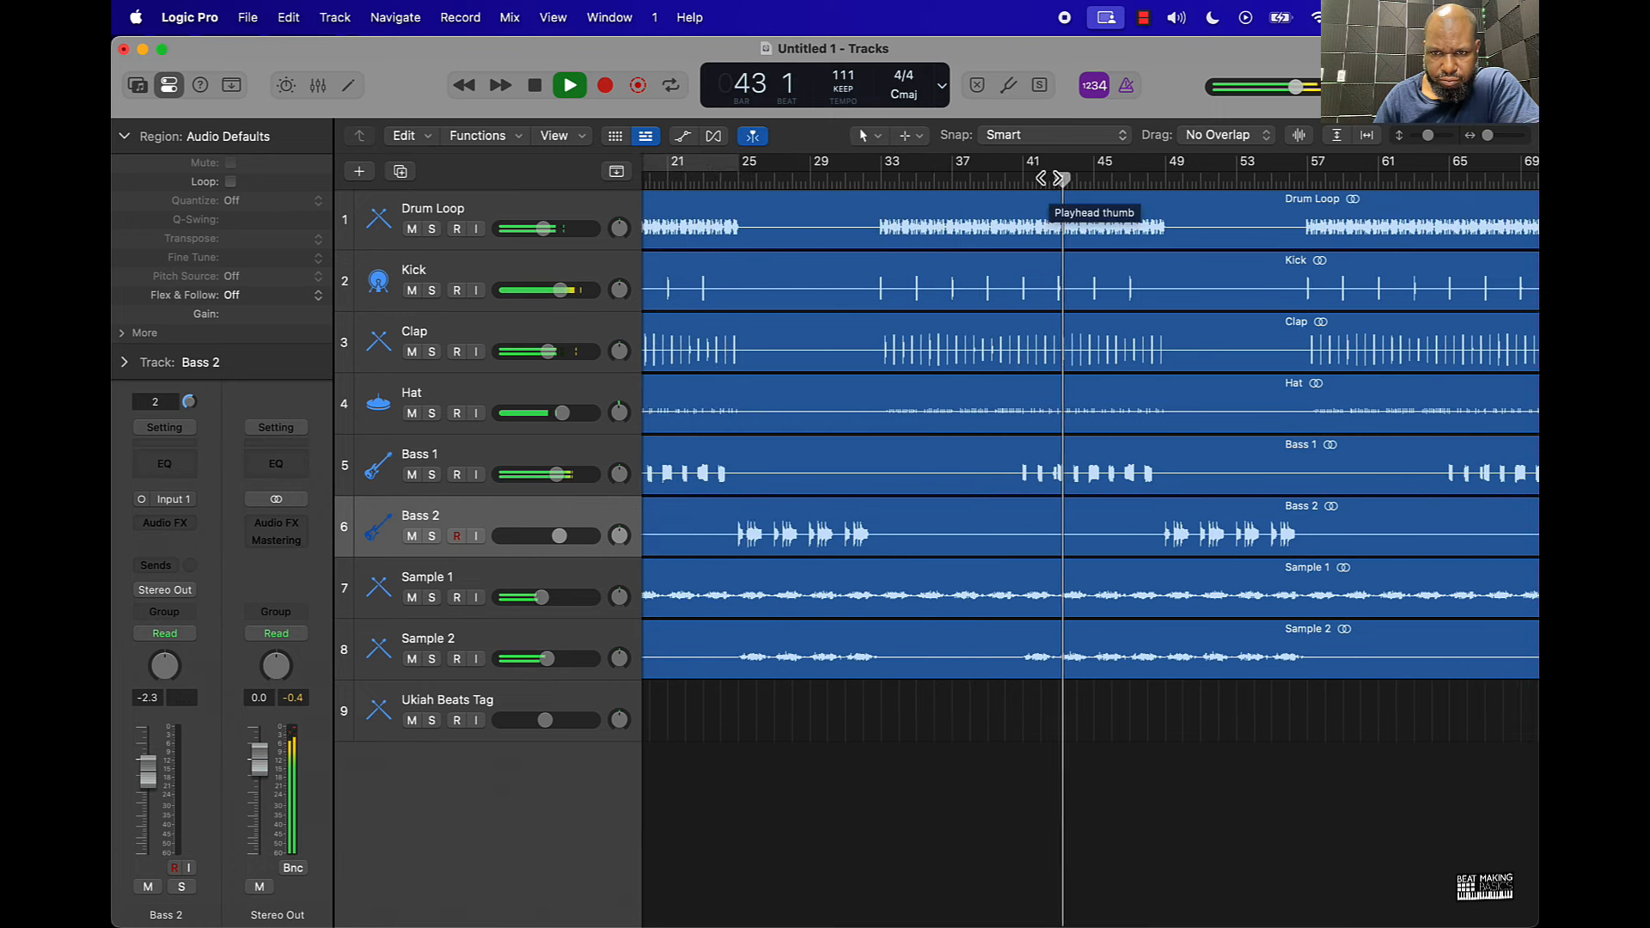
drag(558, 475, 563, 476)
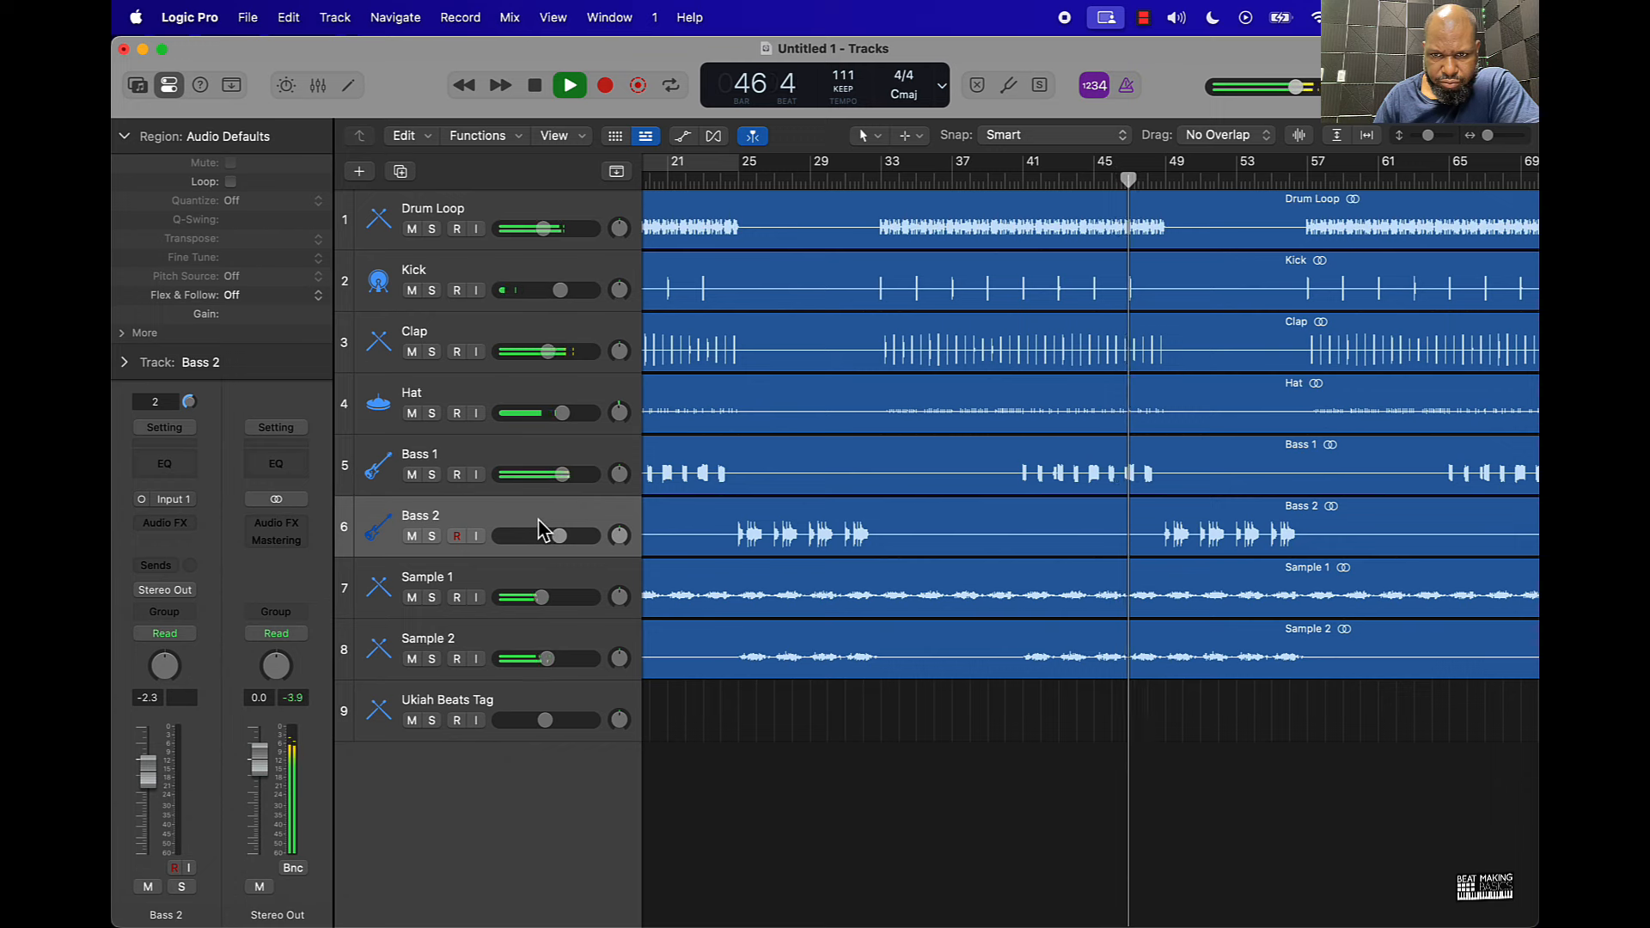
click(508, 465)
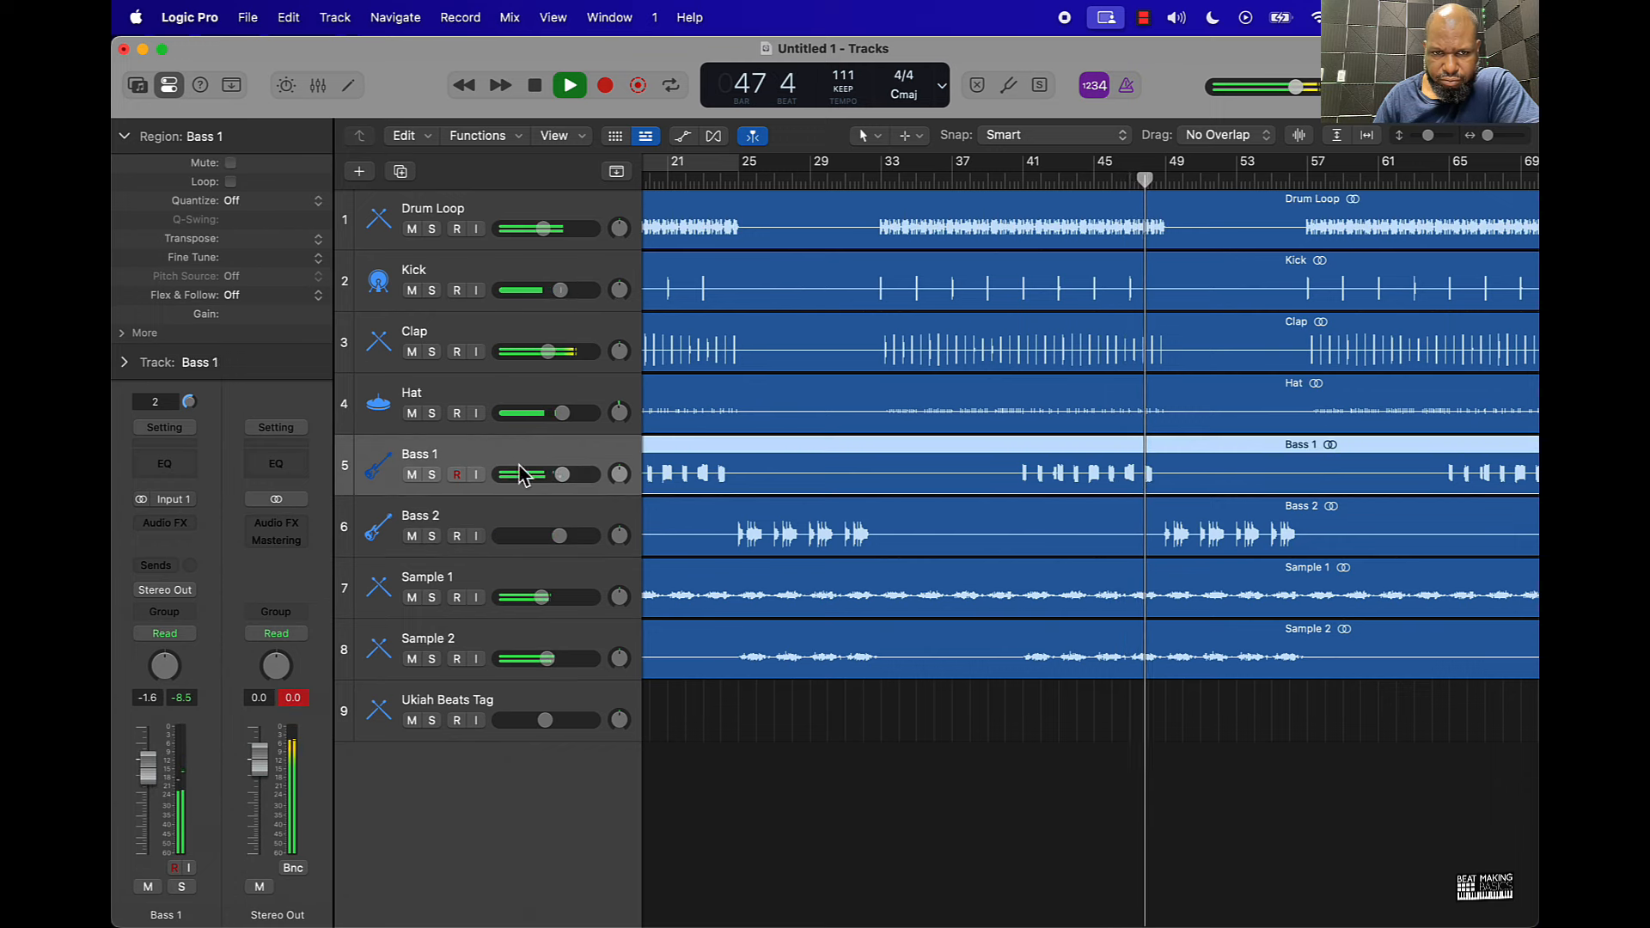
click(297, 699)
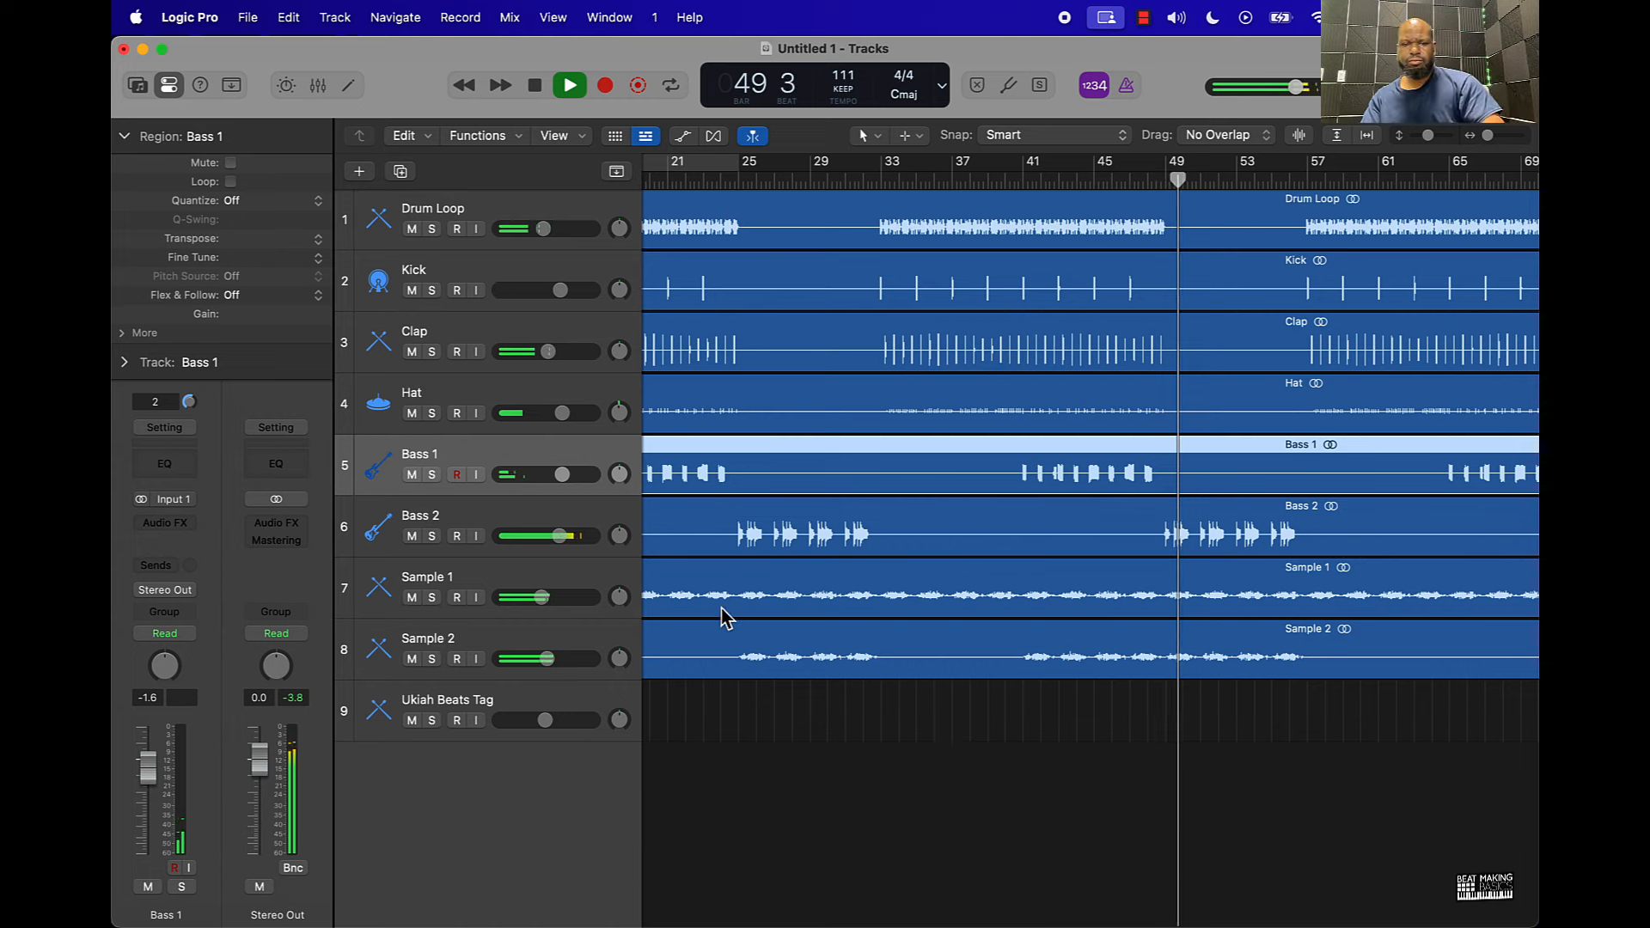
Switch Bass 1 to mono, compare the bass tracks from bars 41 and 49, and return both to stereo
click(144, 500)
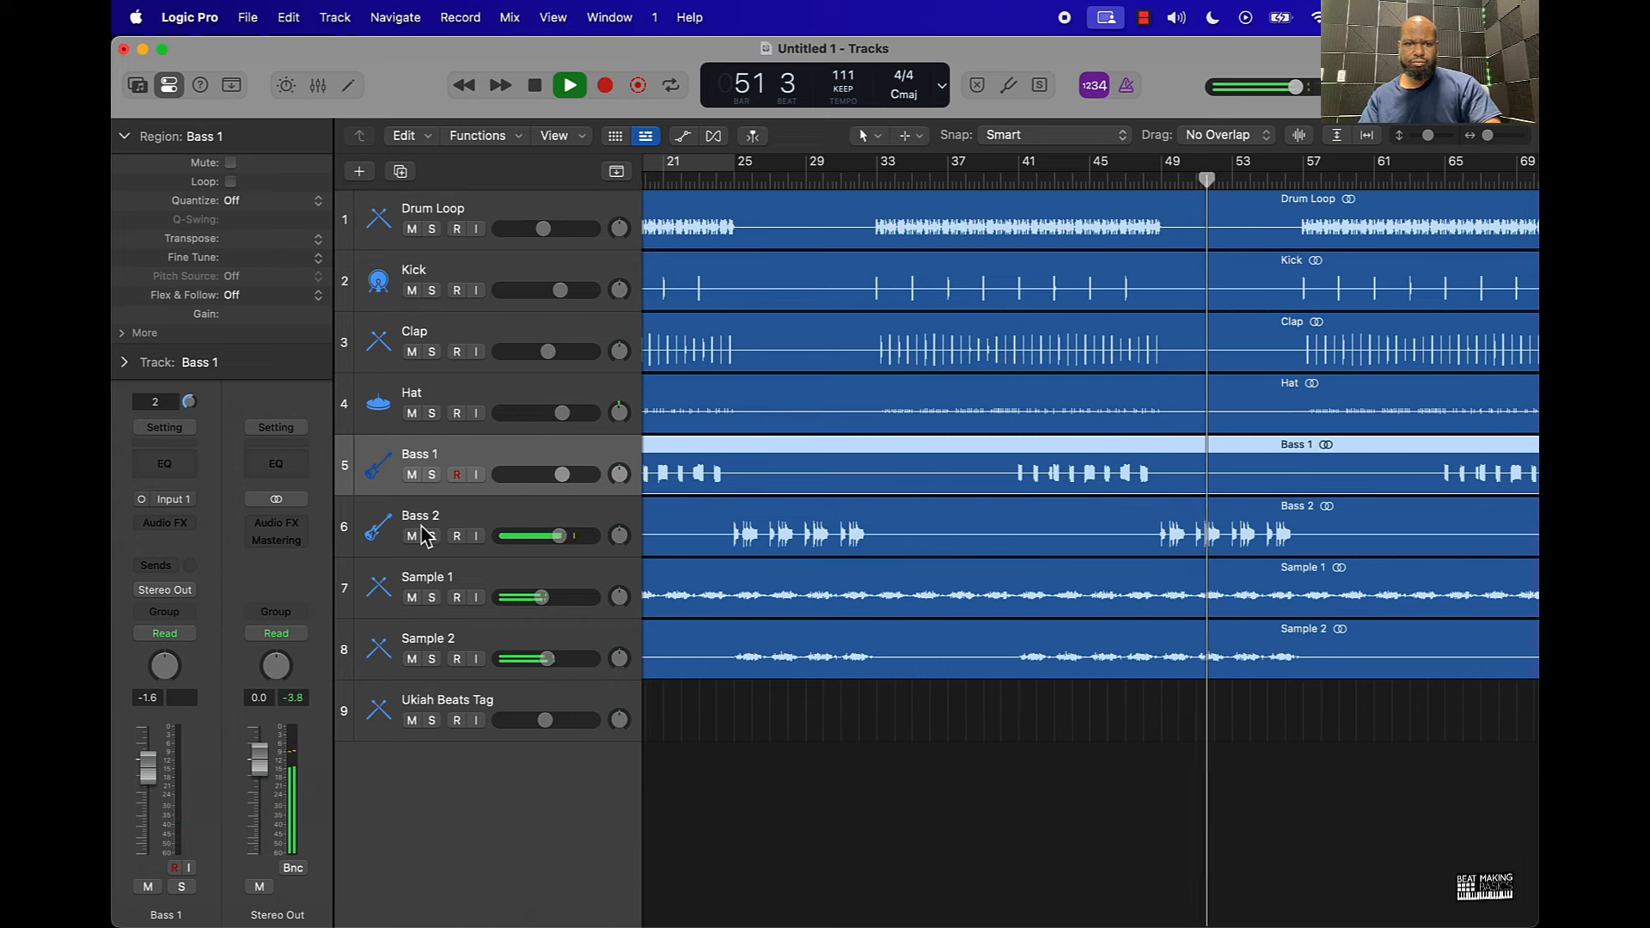
click(1031, 176)
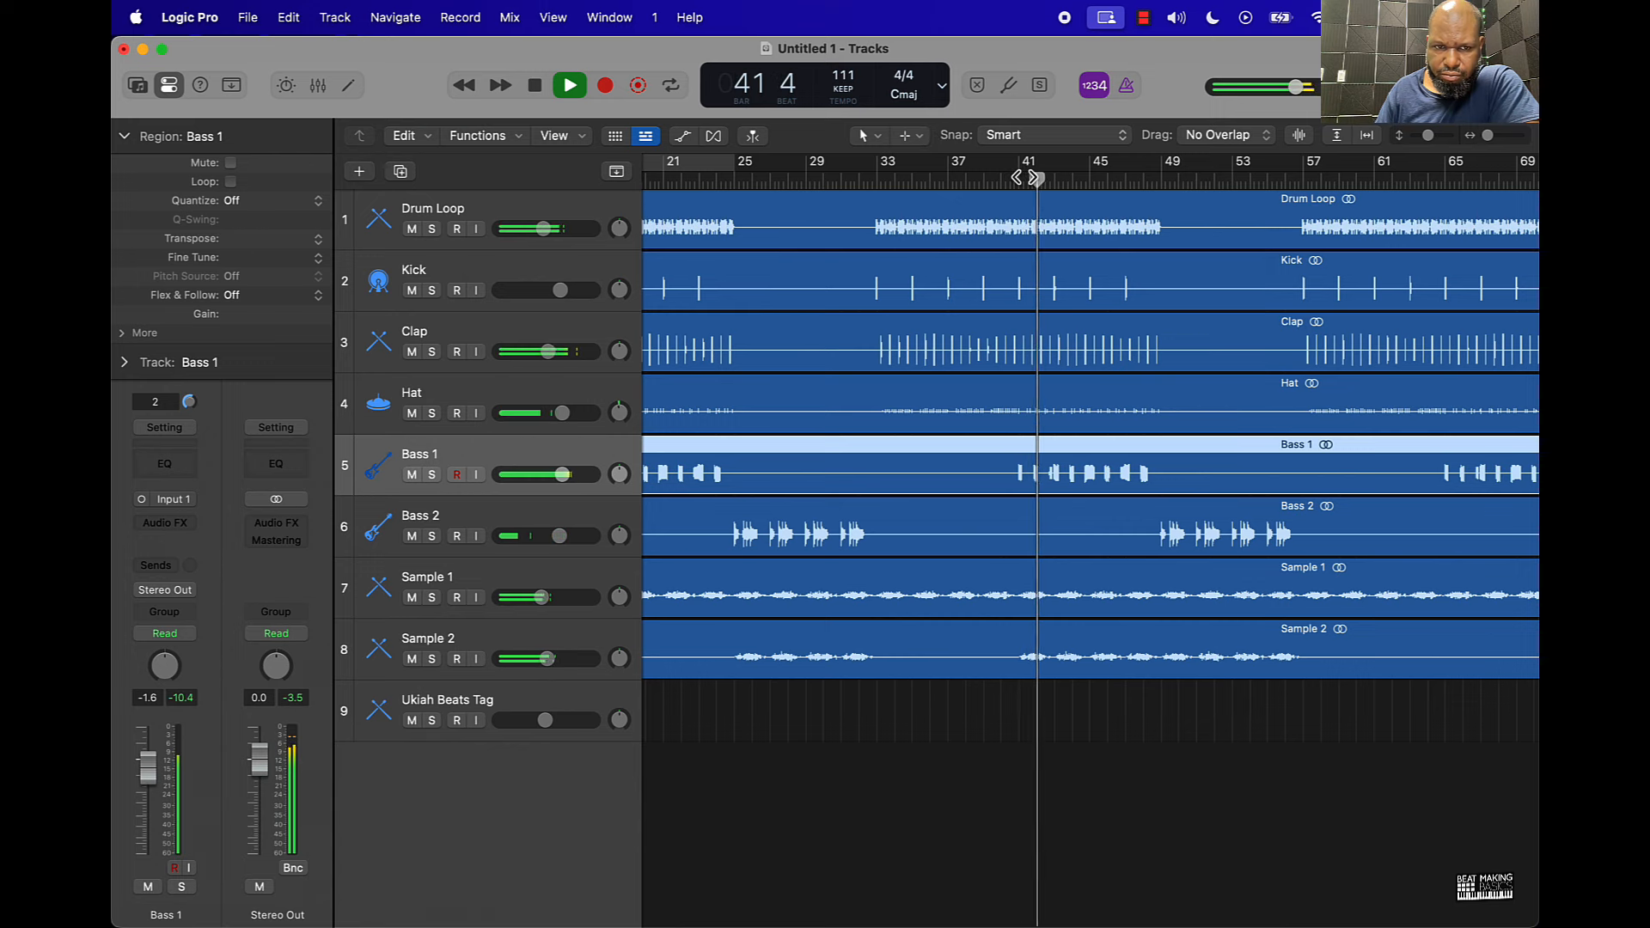
click(381, 546)
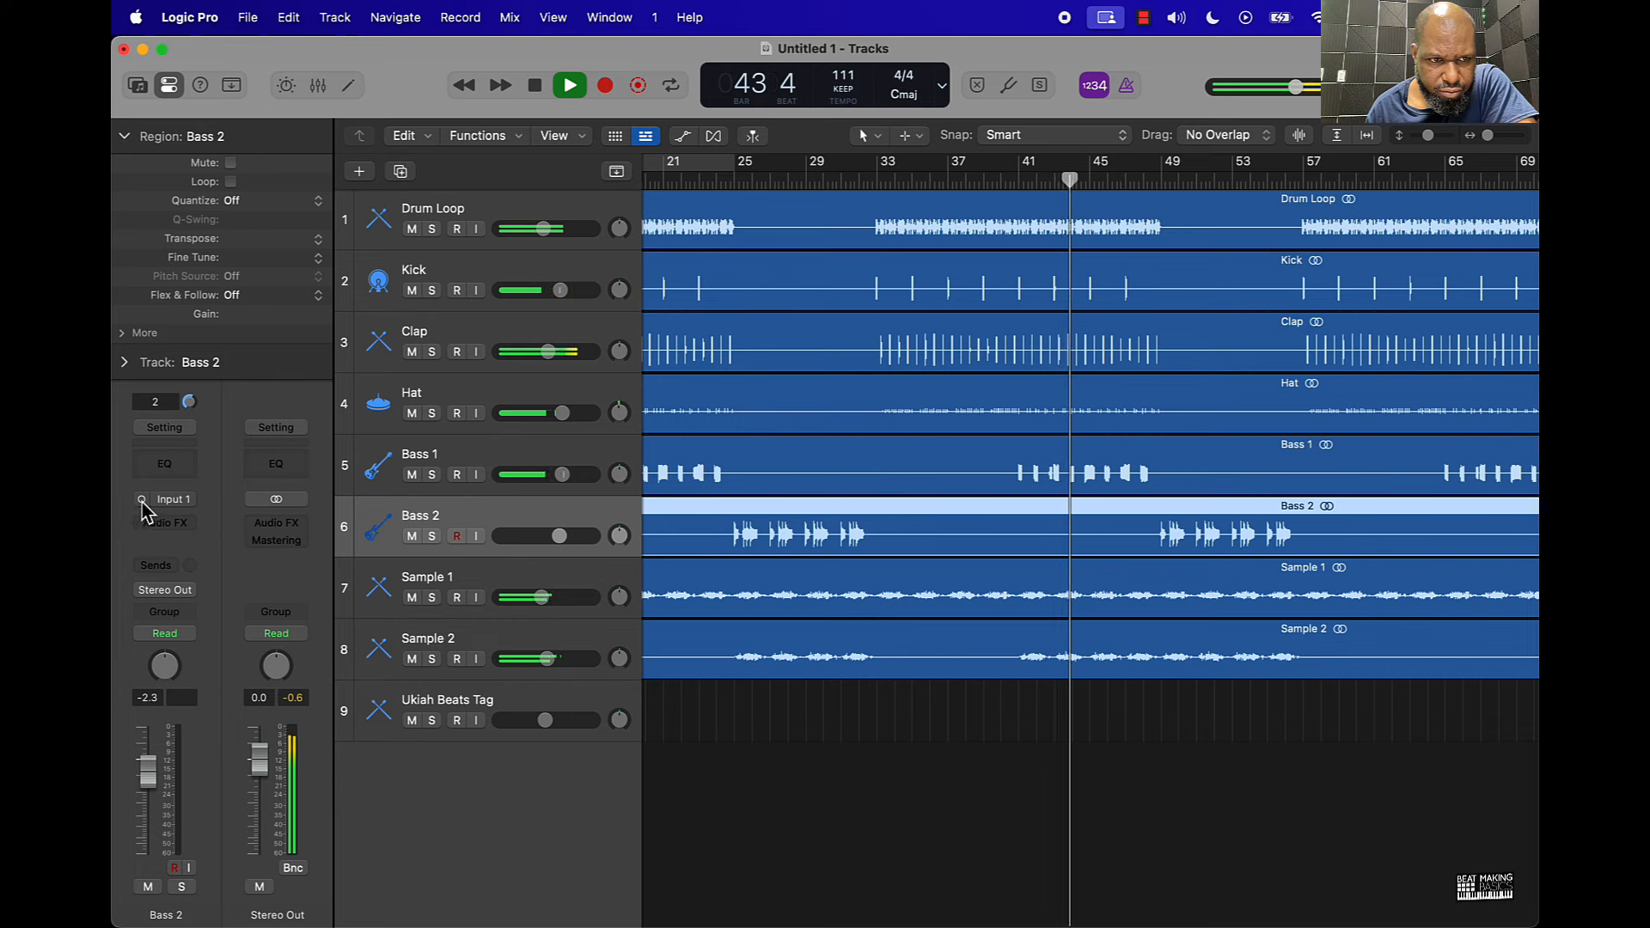
click(380, 483)
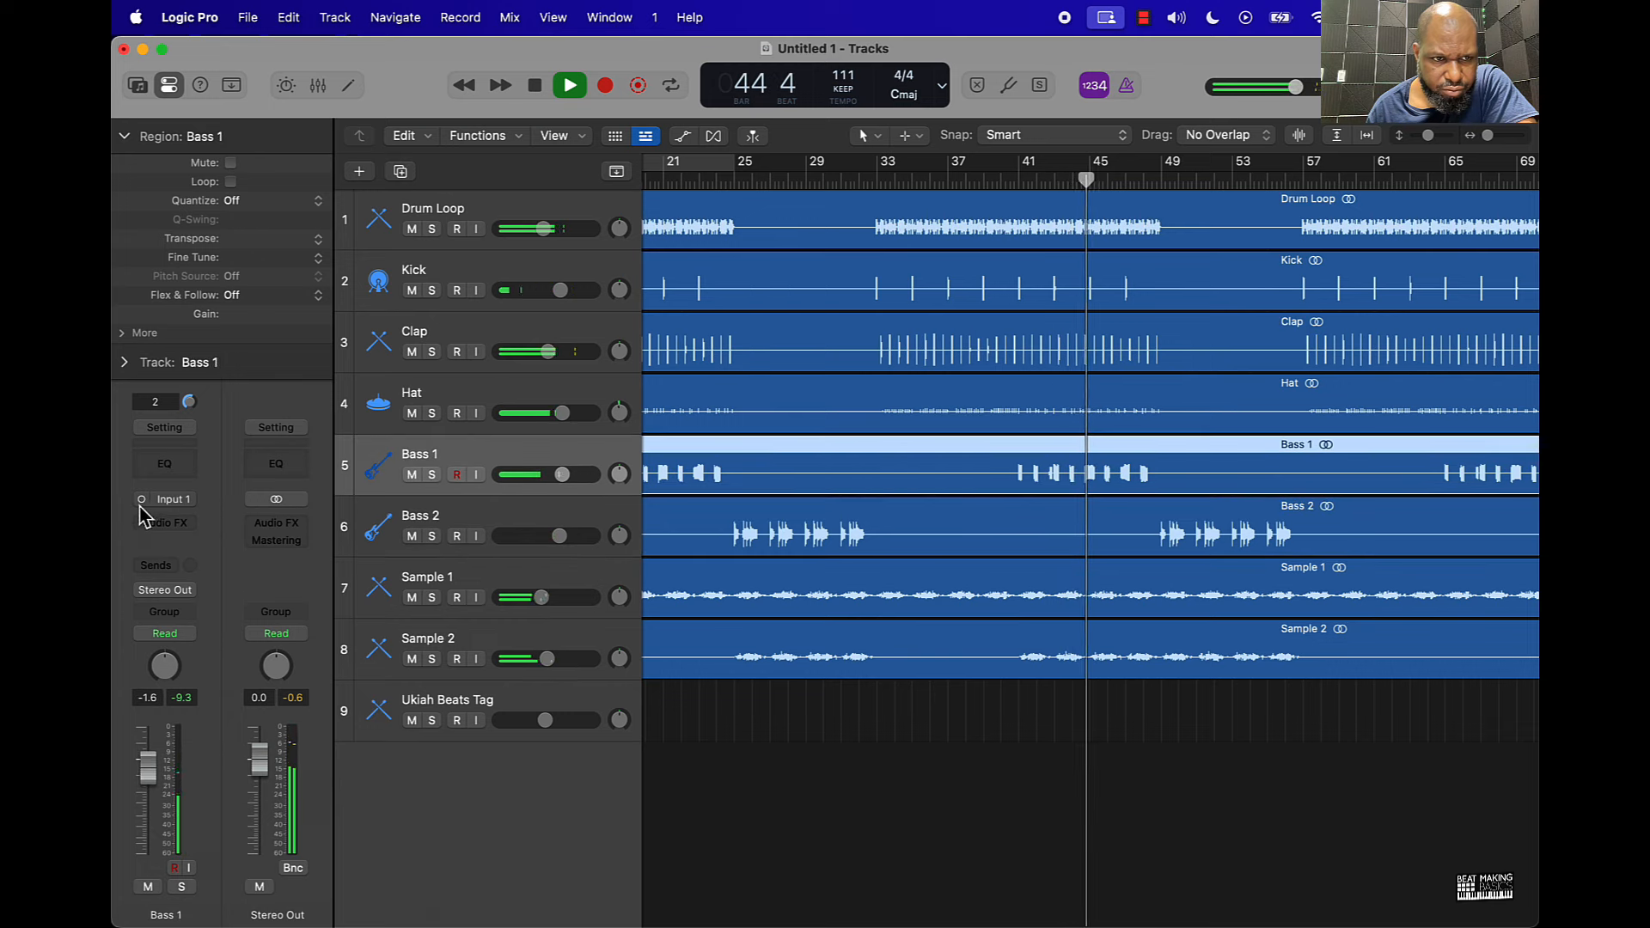
click(1171, 172)
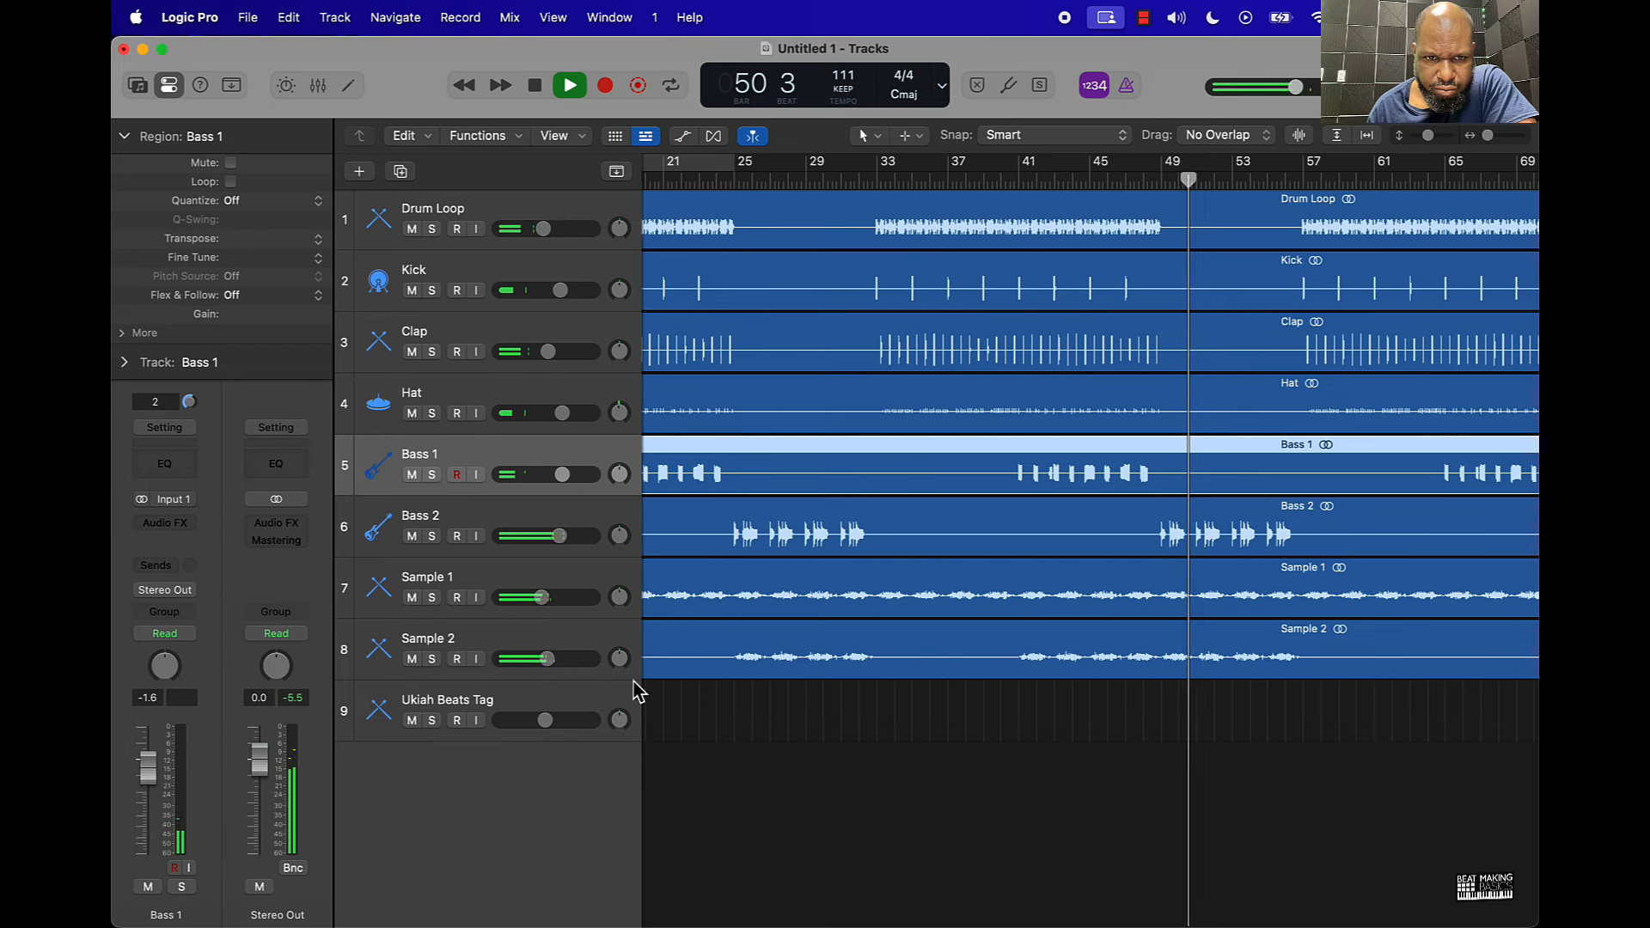
Lower the Ukiah Beats Tag volume to −14.4 dB while auditioning the intro from bar 4, and stop playback
scroll(757, 715, left, 10)
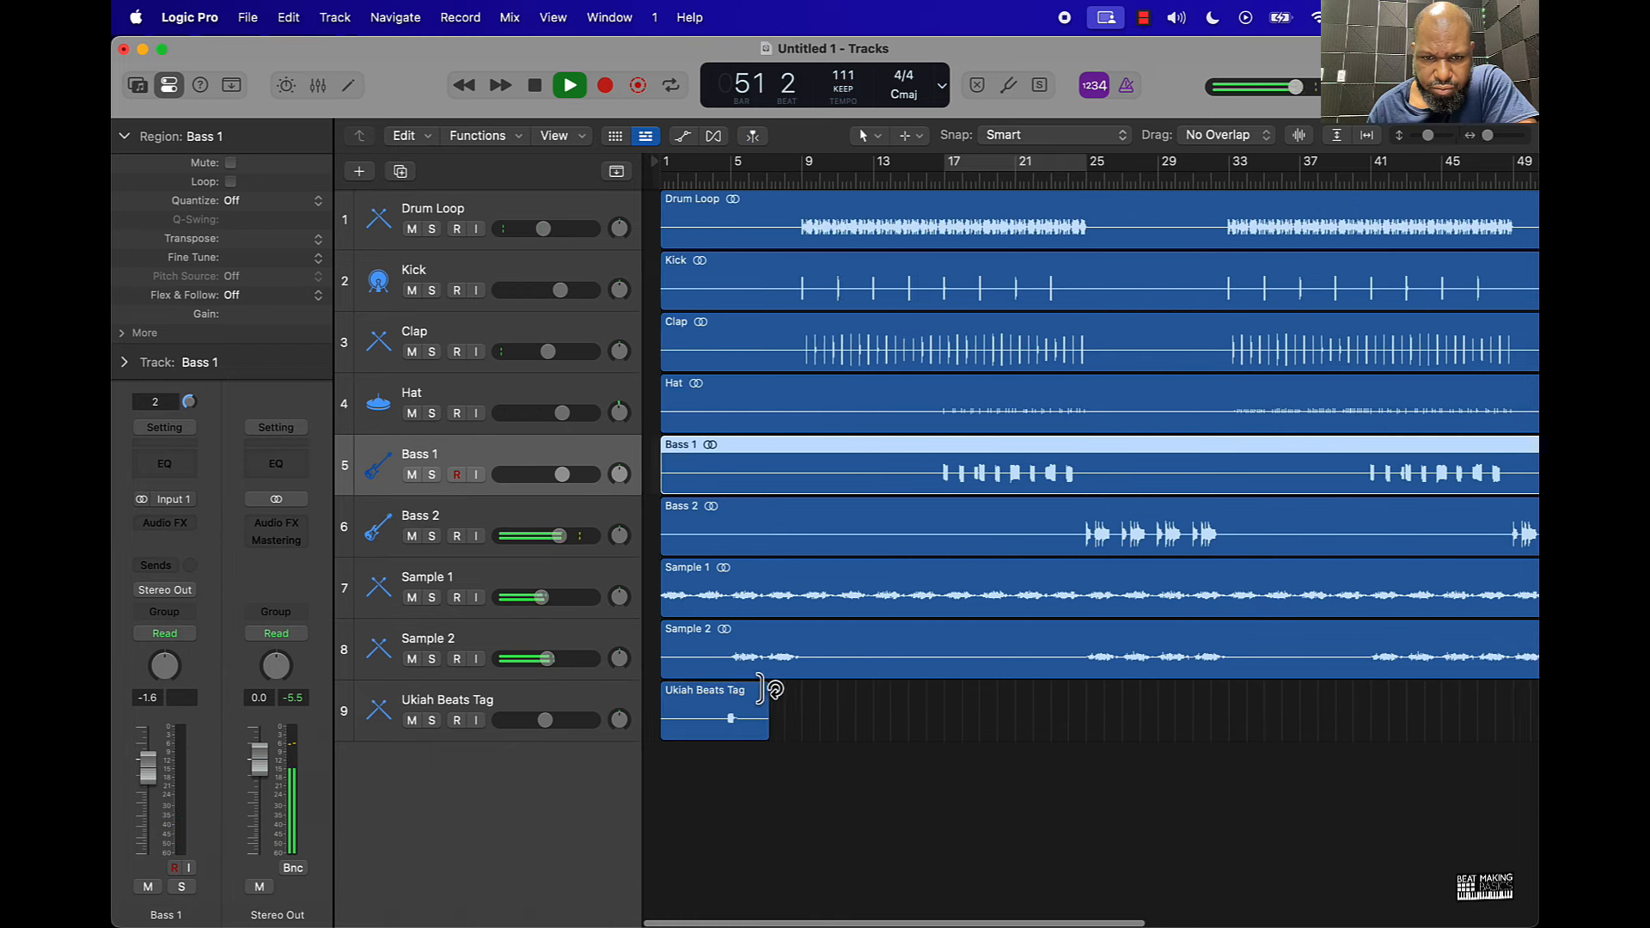
drag(545, 720, 520, 720)
click(688, 748)
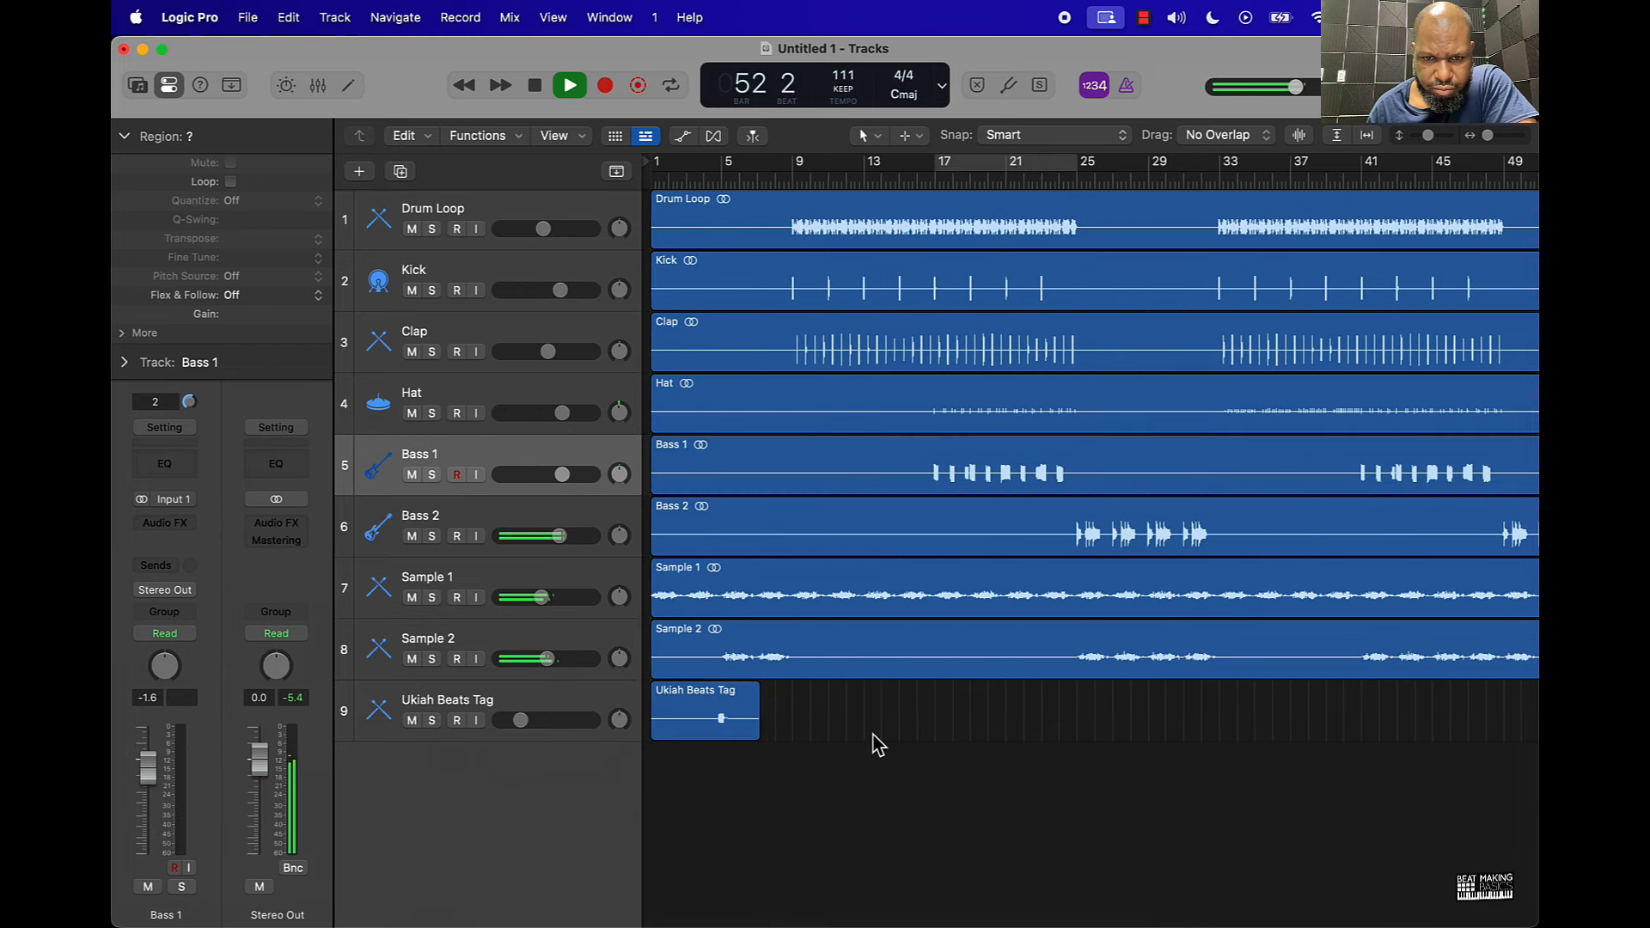
click(706, 179)
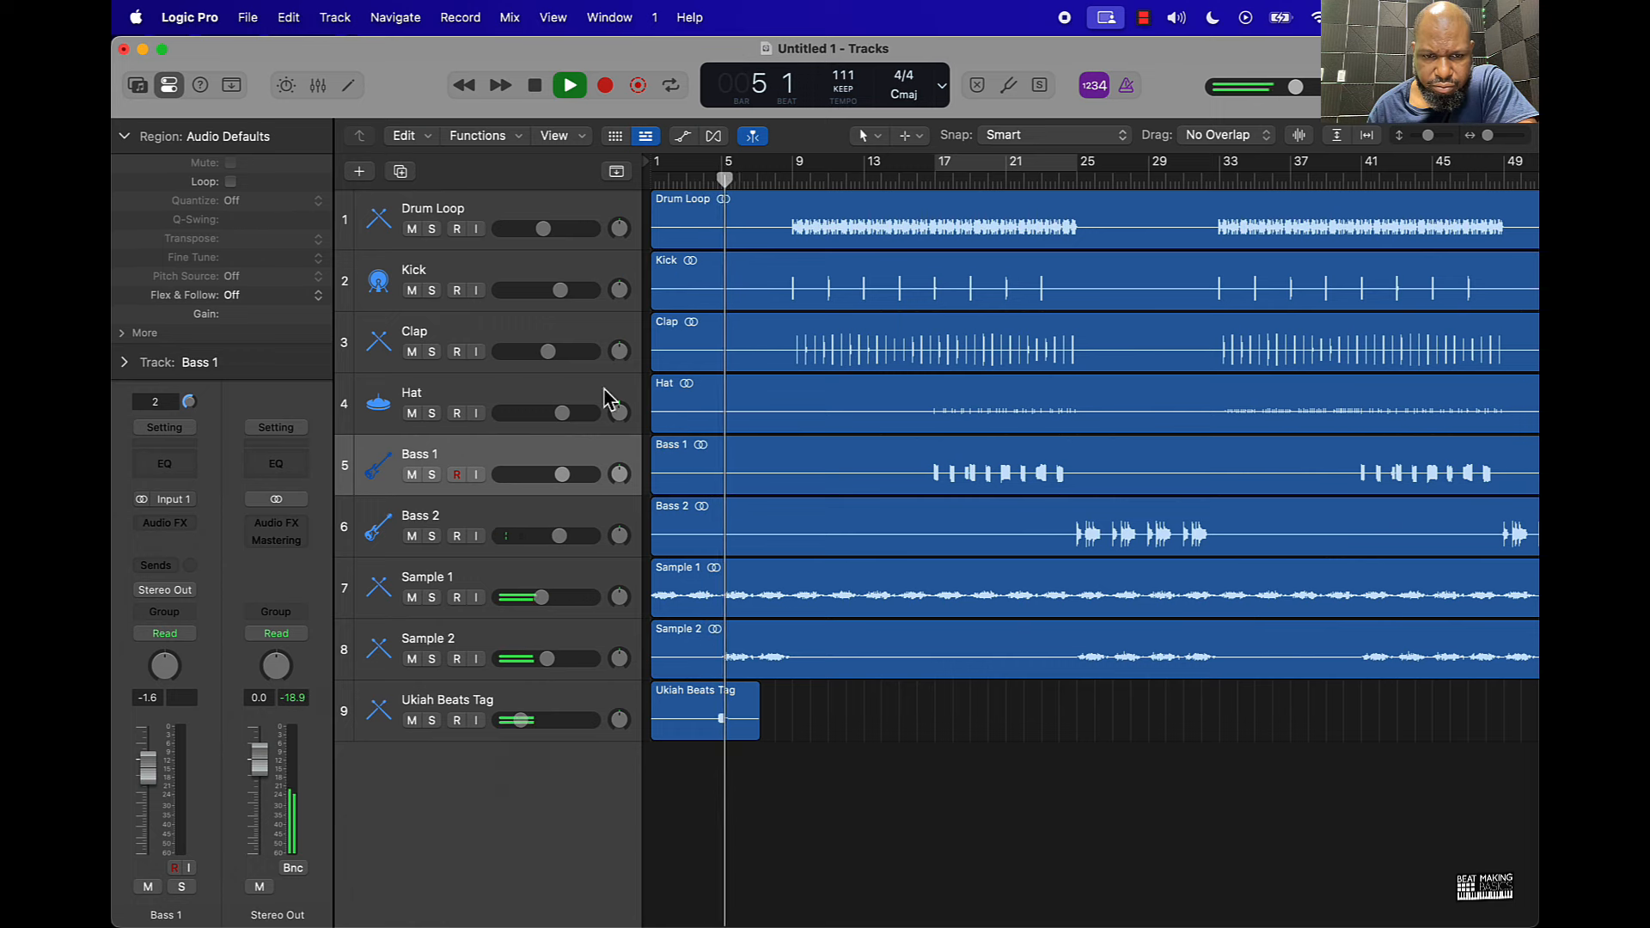
drag(520, 720, 528, 720)
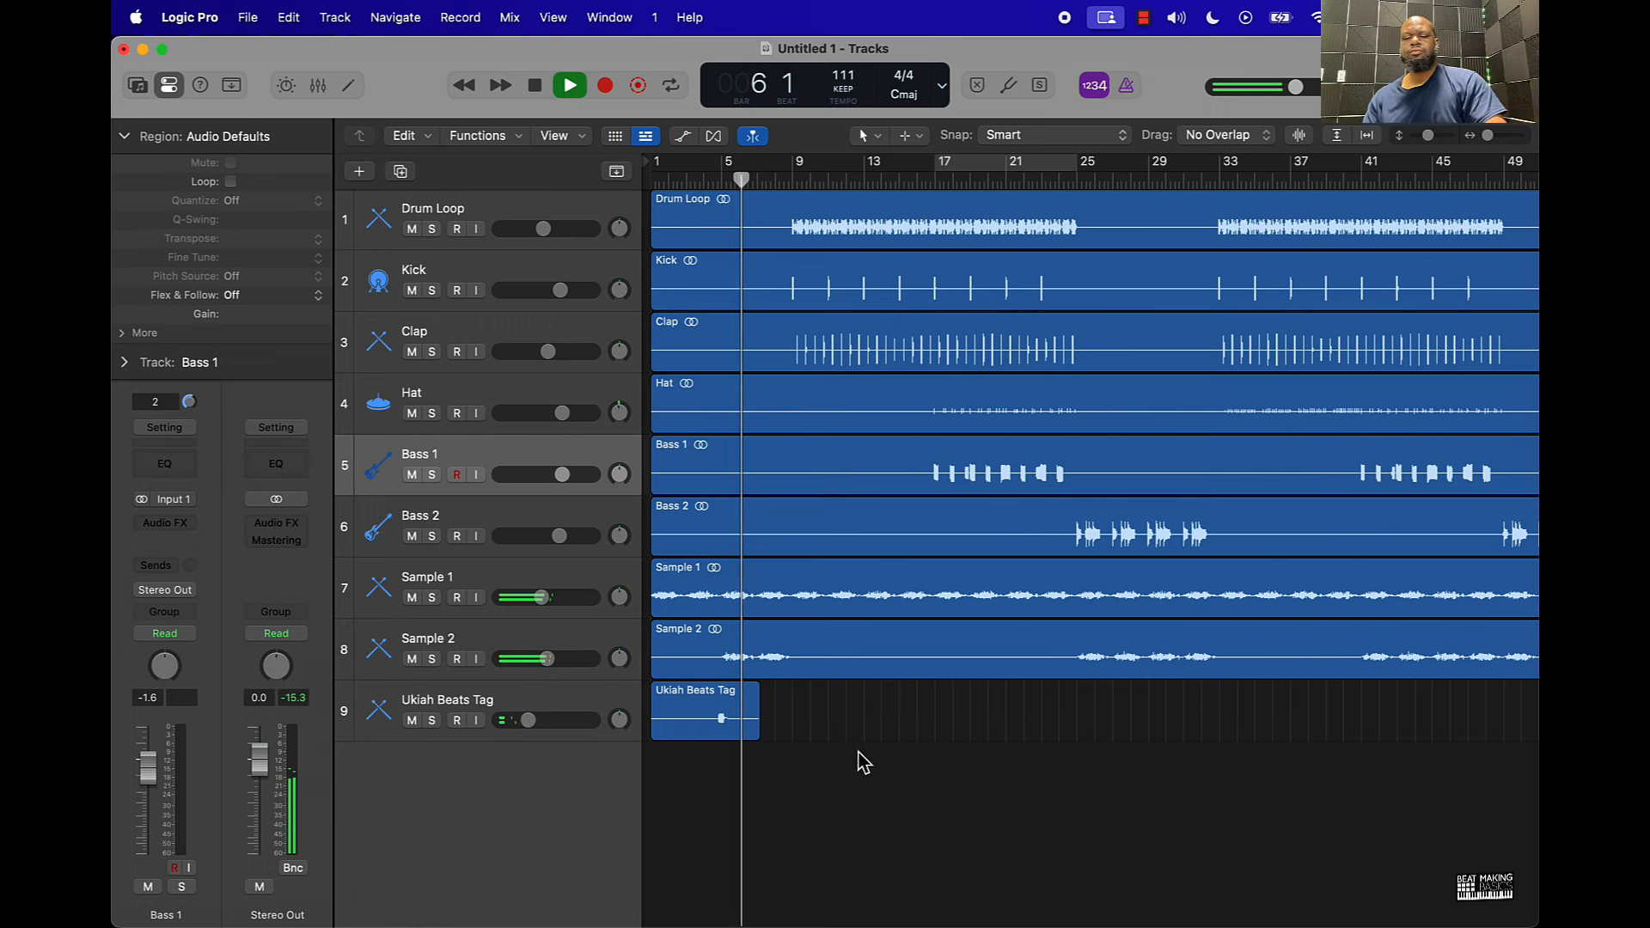
key(space)
Reopen the mixer, turn cycling back on for bars 17–25 and play that section to check the levels
ctrl+alt+click(856, 741)
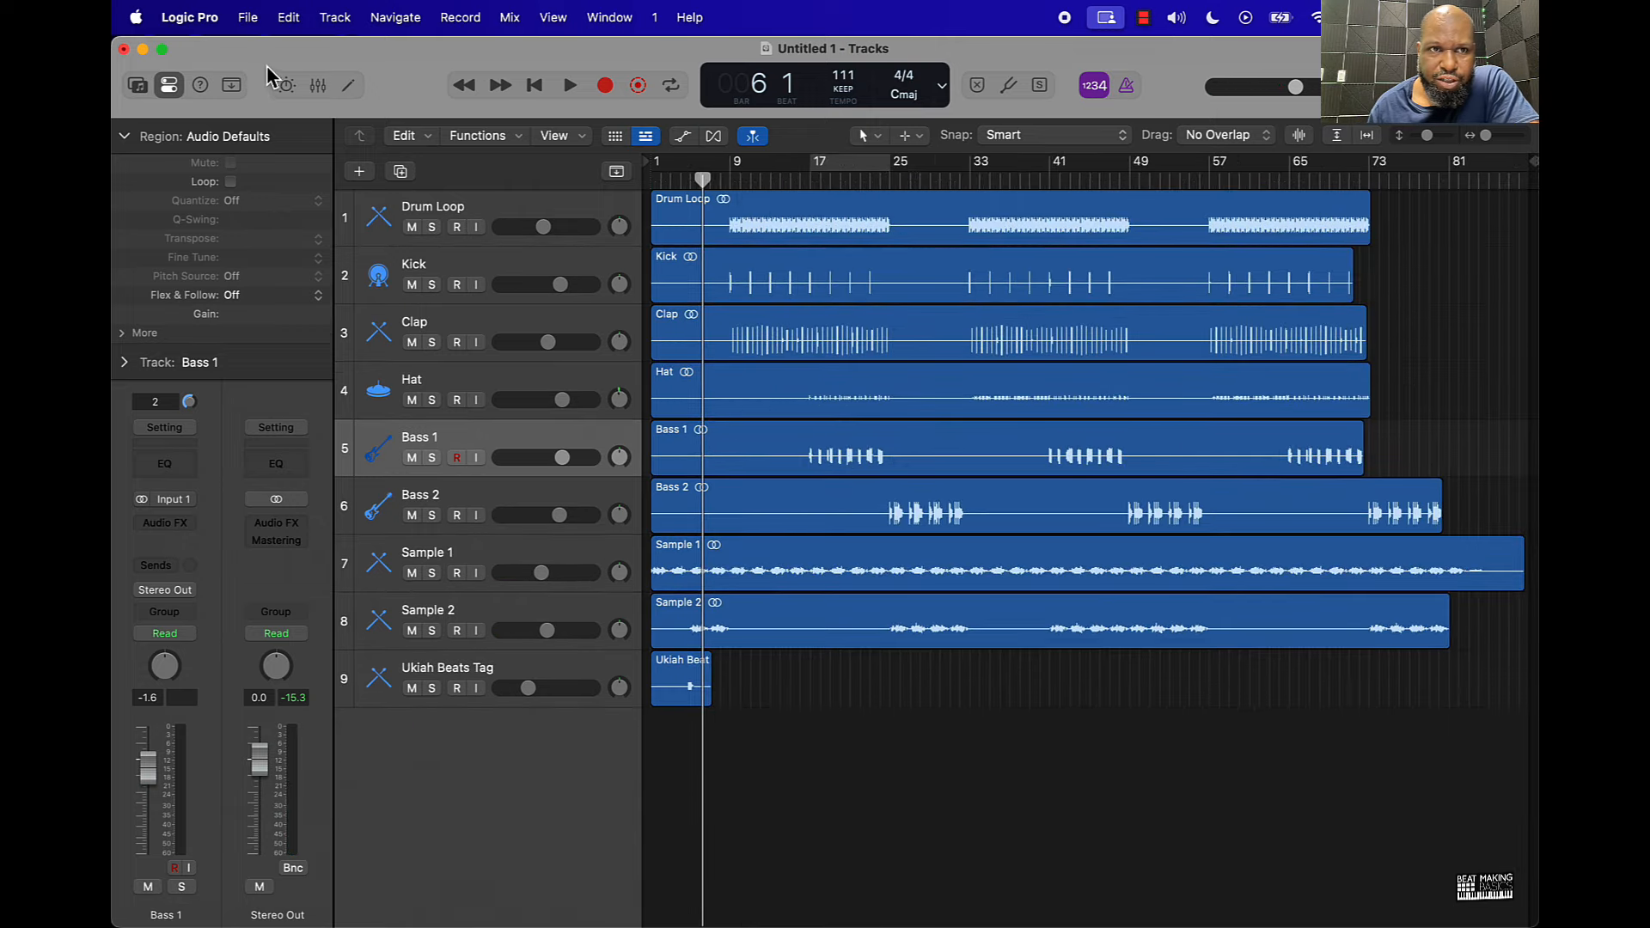
click(317, 86)
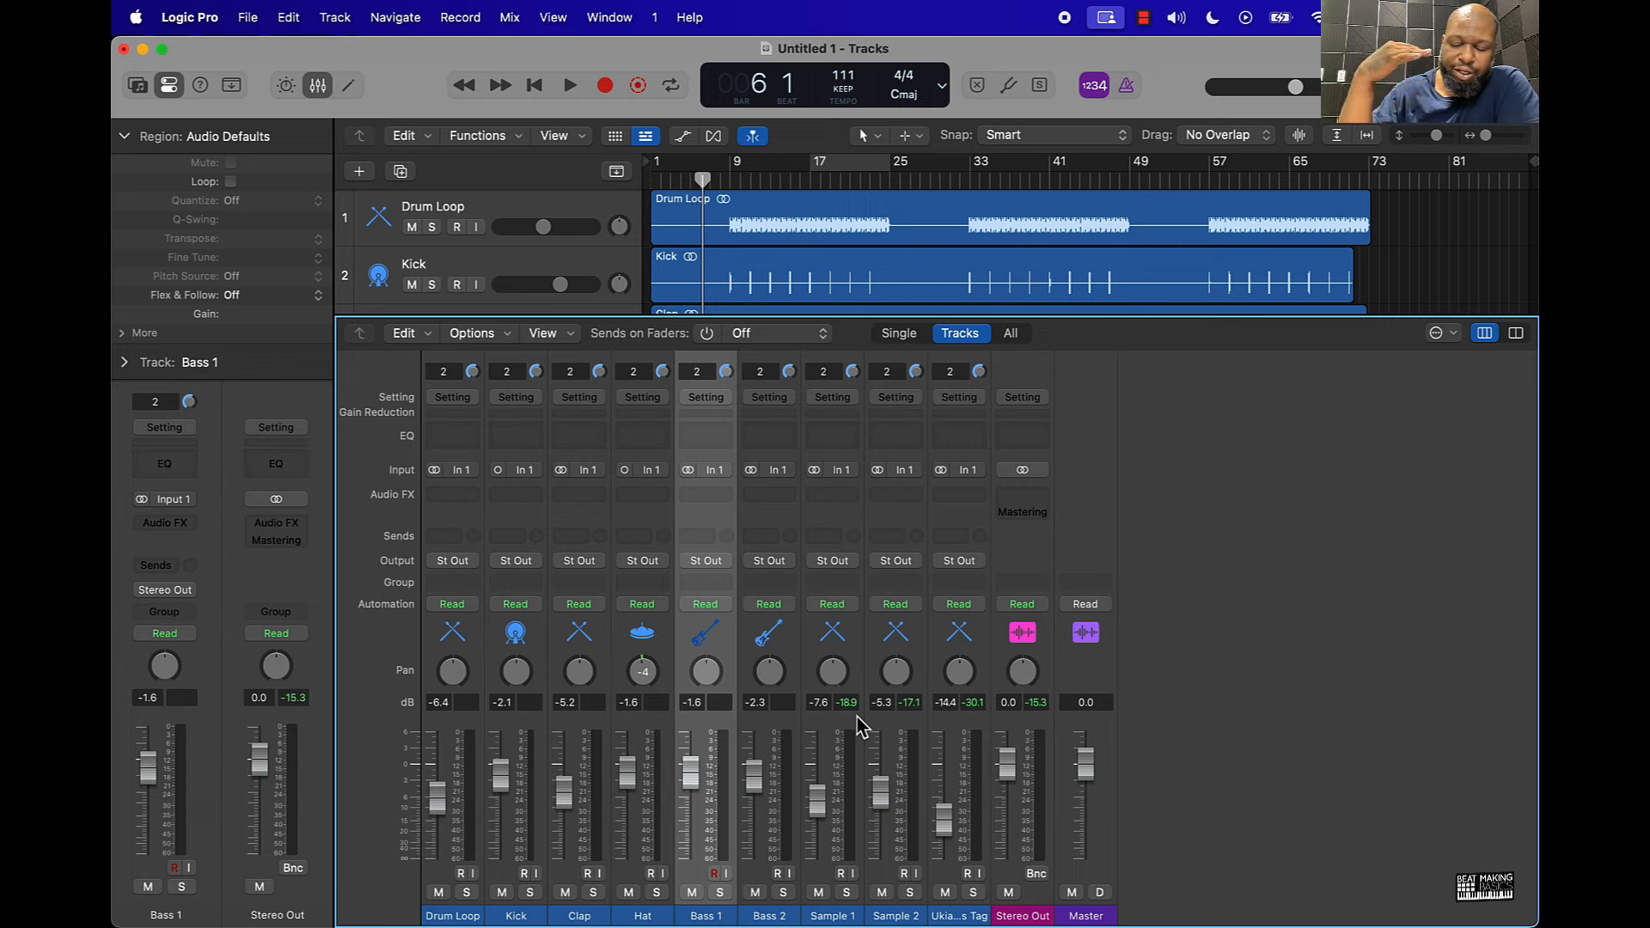
click(860, 170)
key(space)
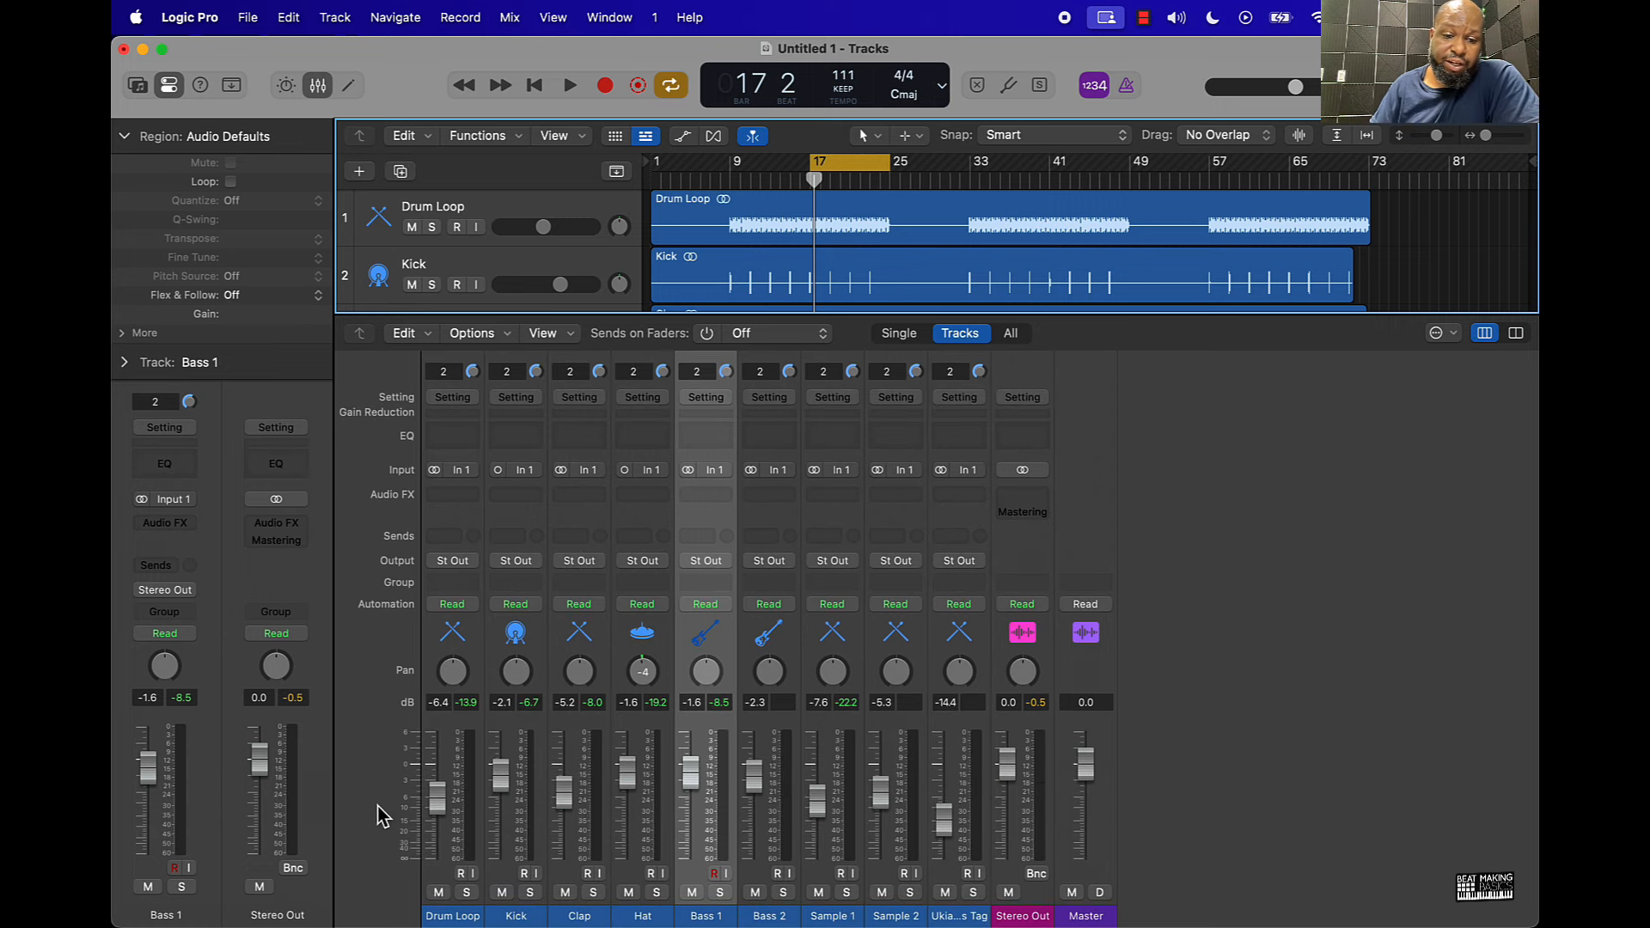
Route the outputs of the Drum Loop, Kick, Clap and Hat tracks to Bus 1
click(436, 878)
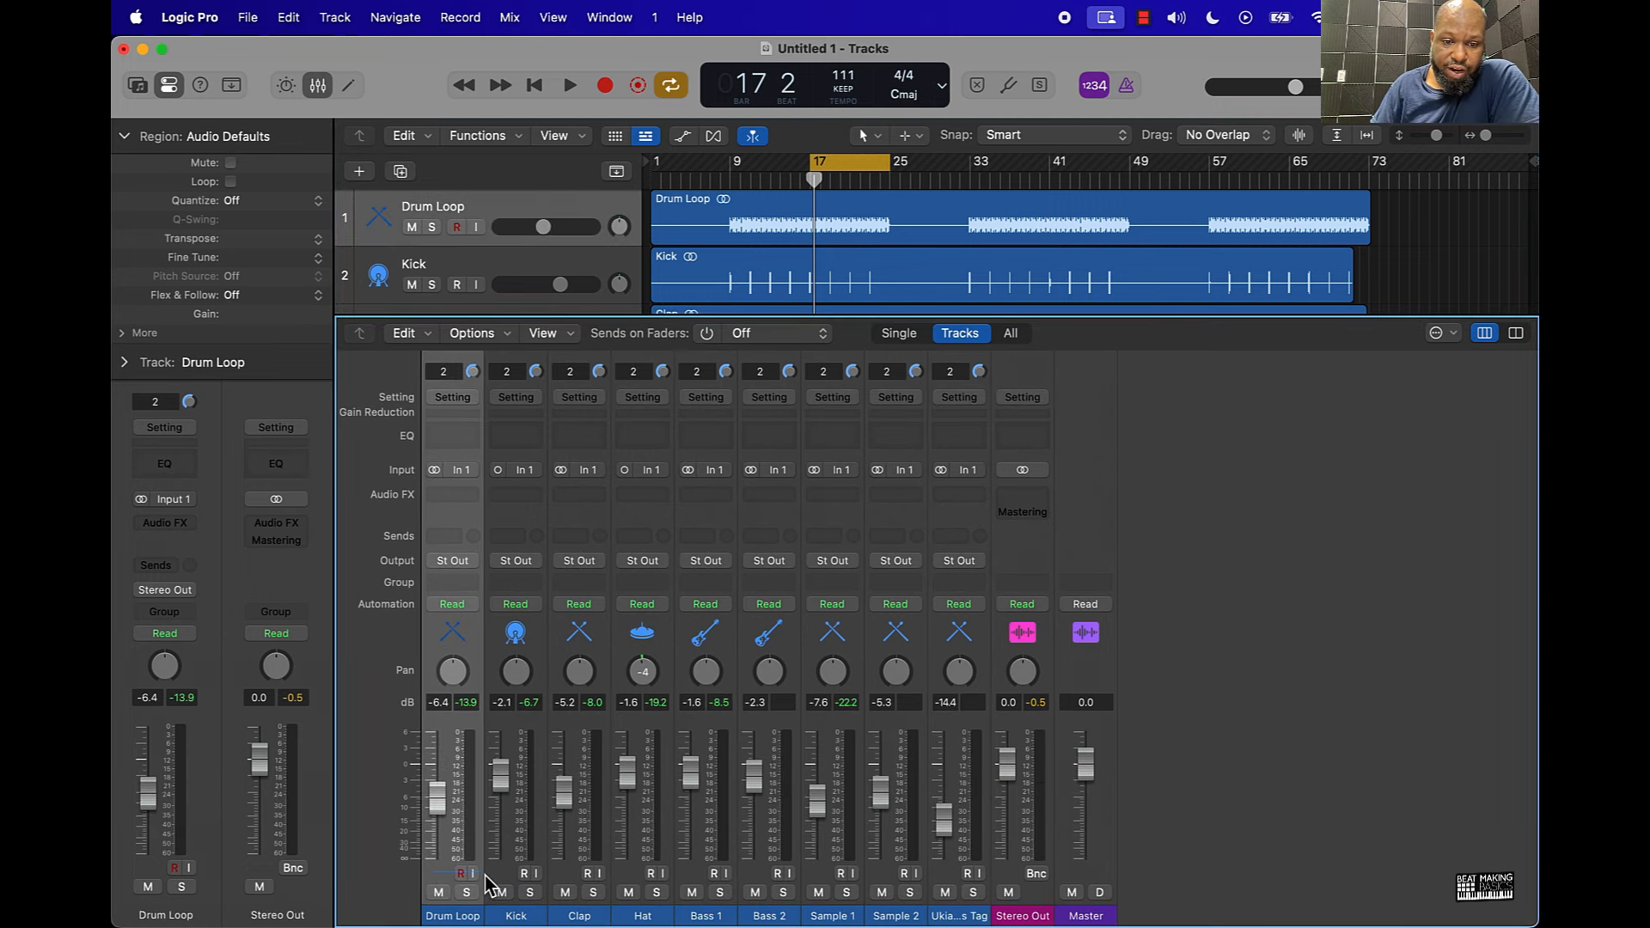
drag(487, 885, 653, 894)
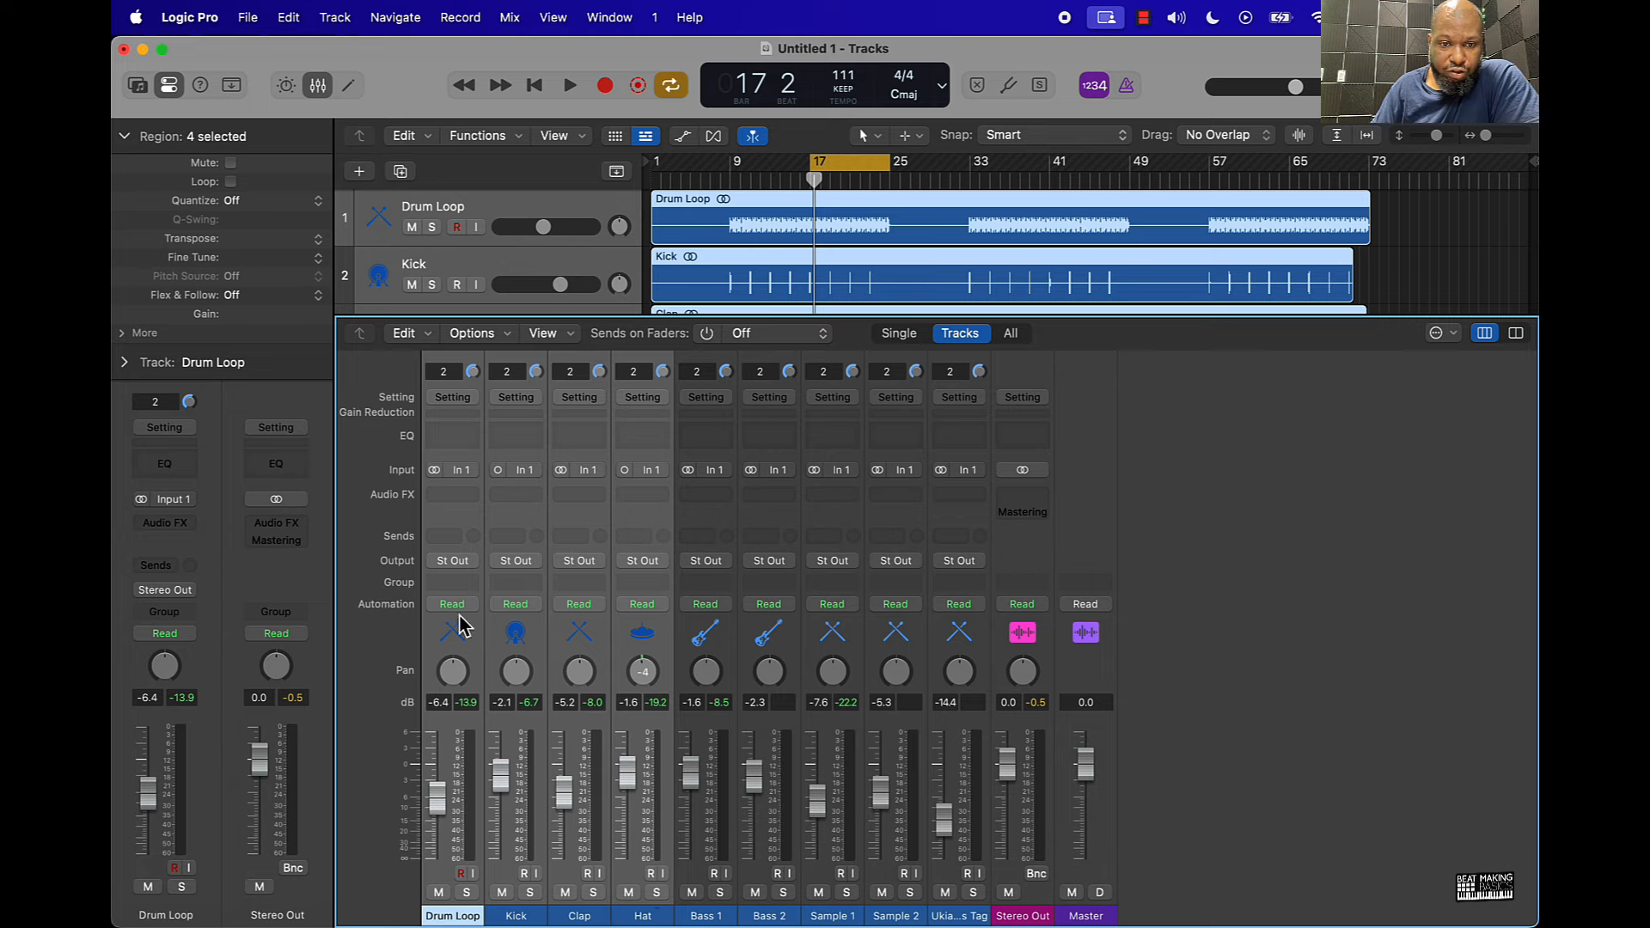
click(454, 563)
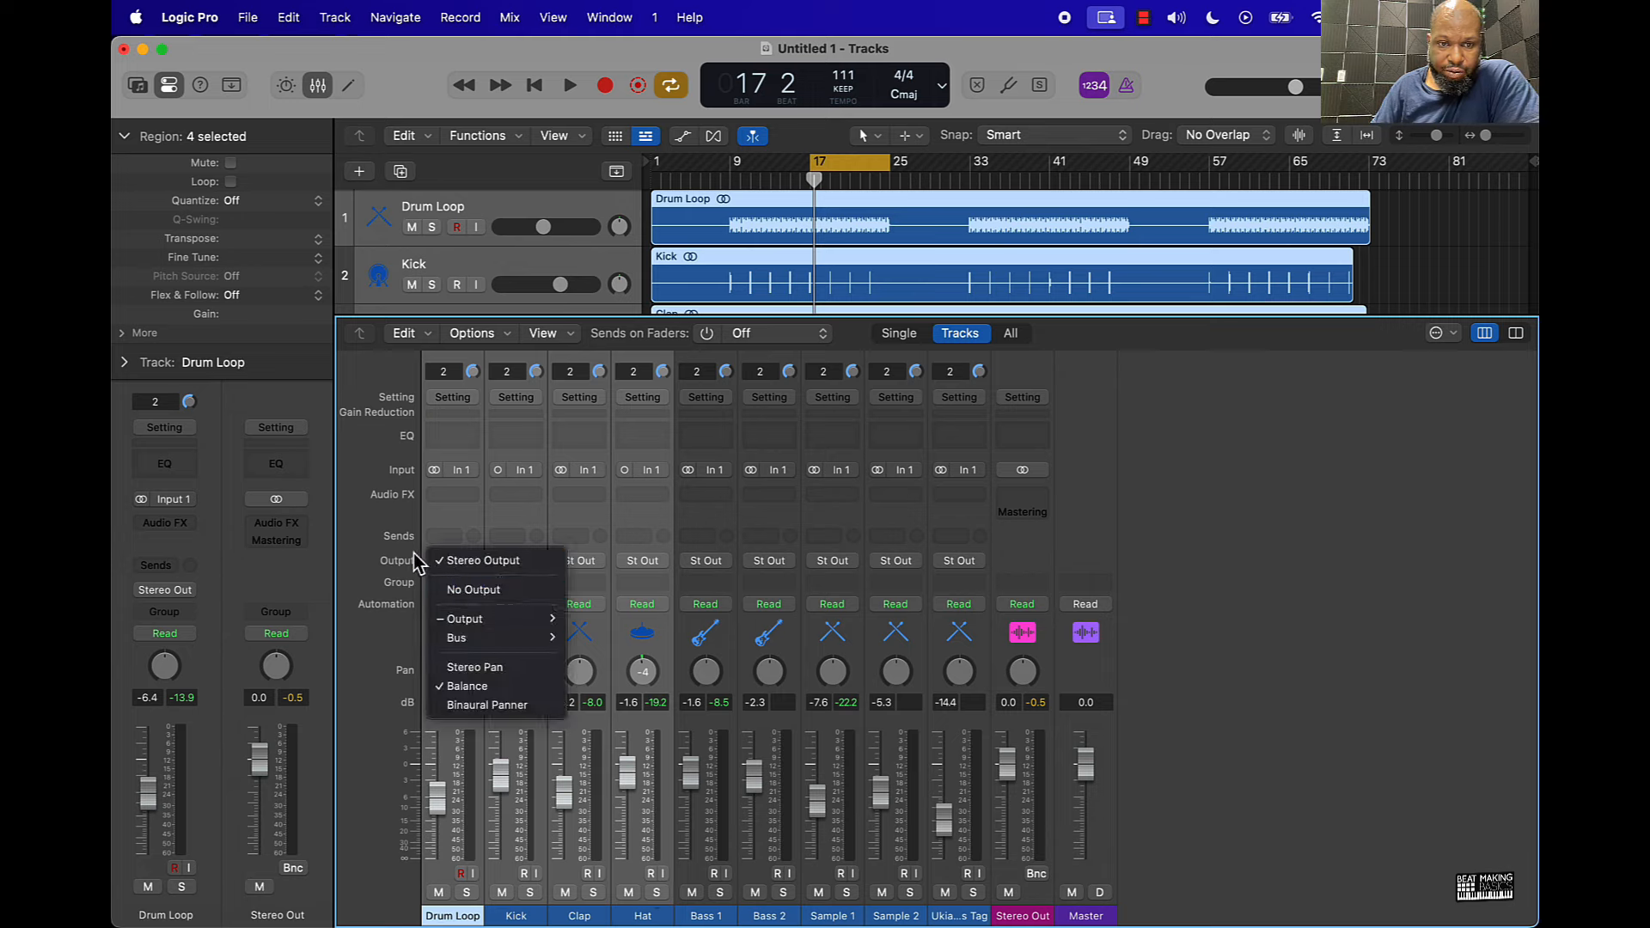
mouse_move(526, 638)
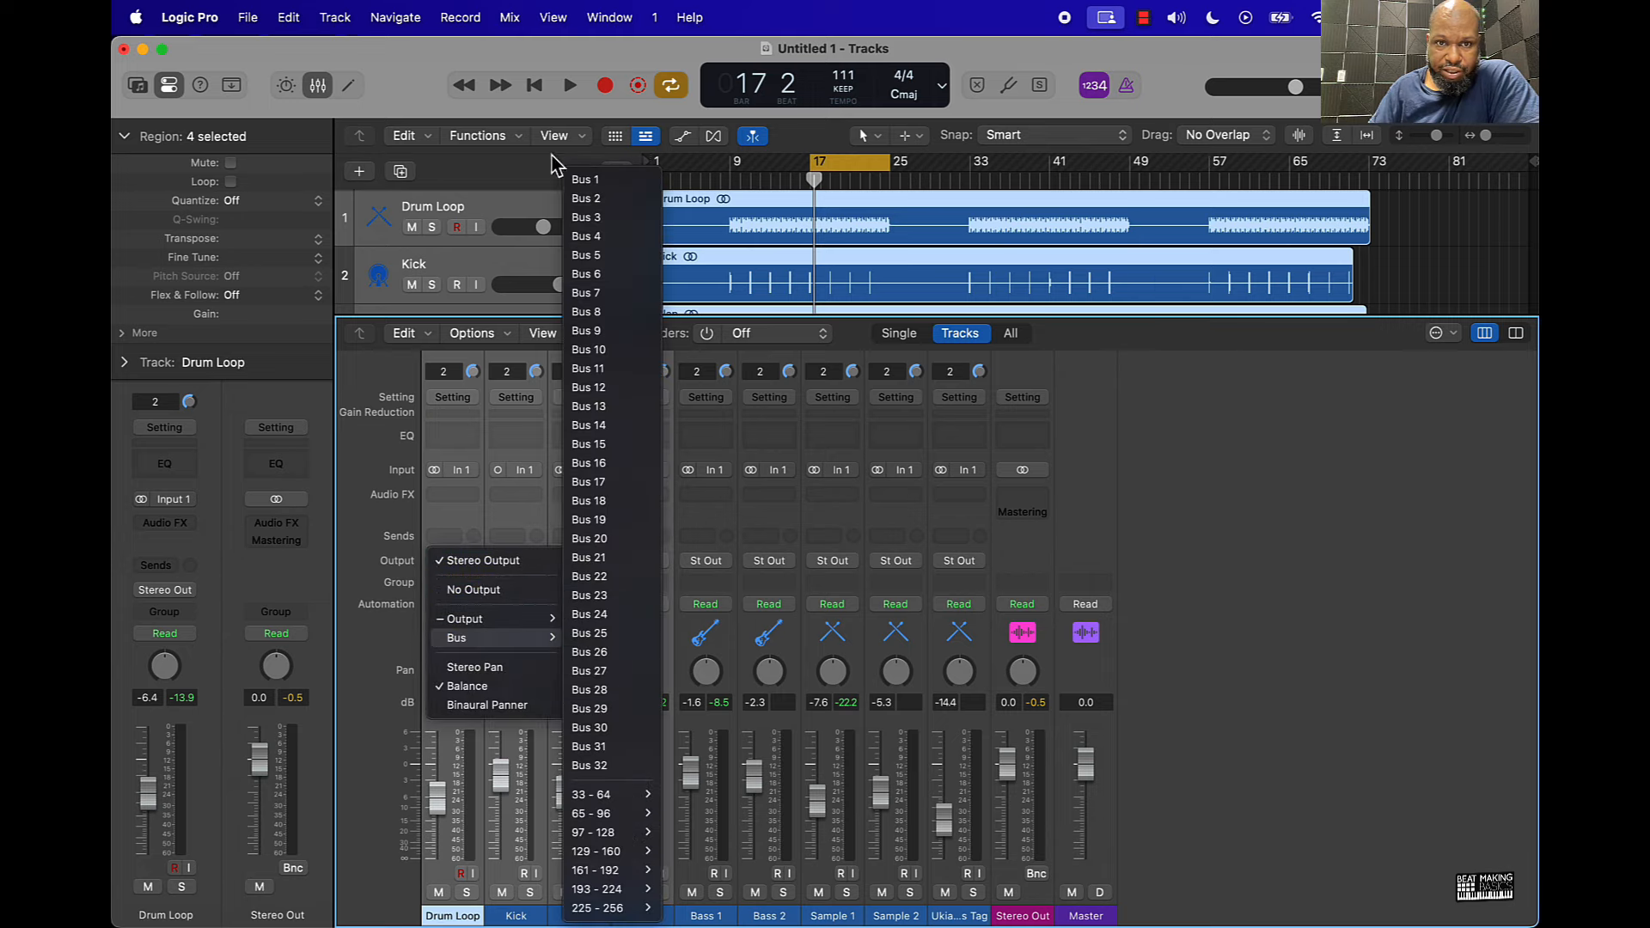
click(585, 180)
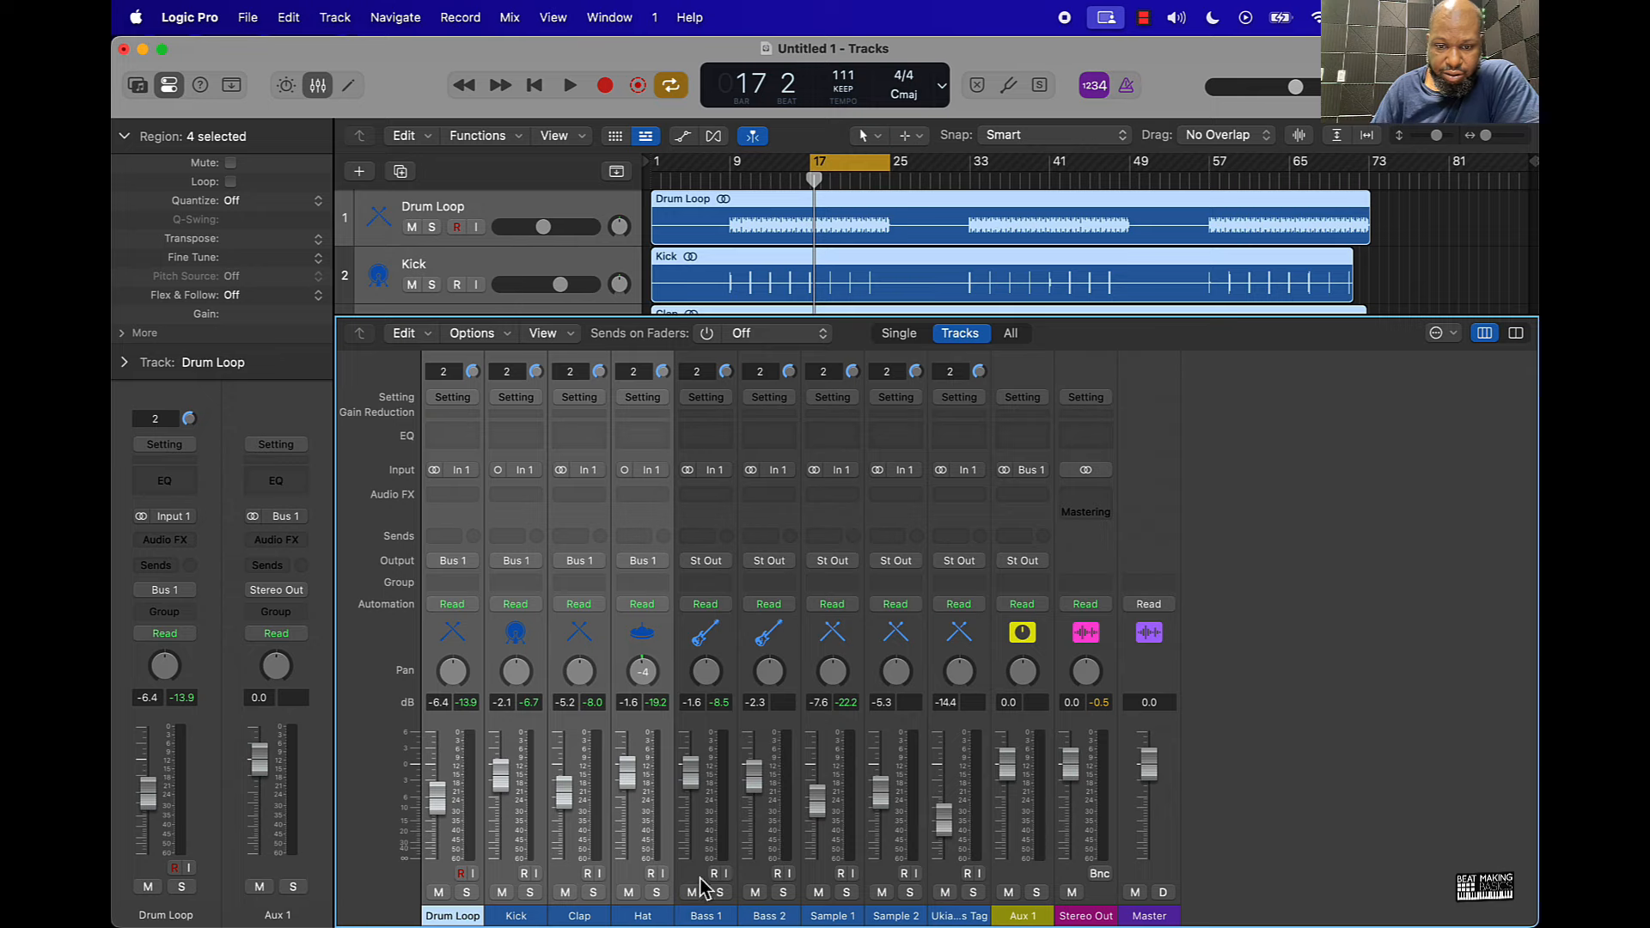
Route the outputs of Bass 1 and Bass 2 to Bus 2
drag(701, 879, 749, 879)
click(700, 563)
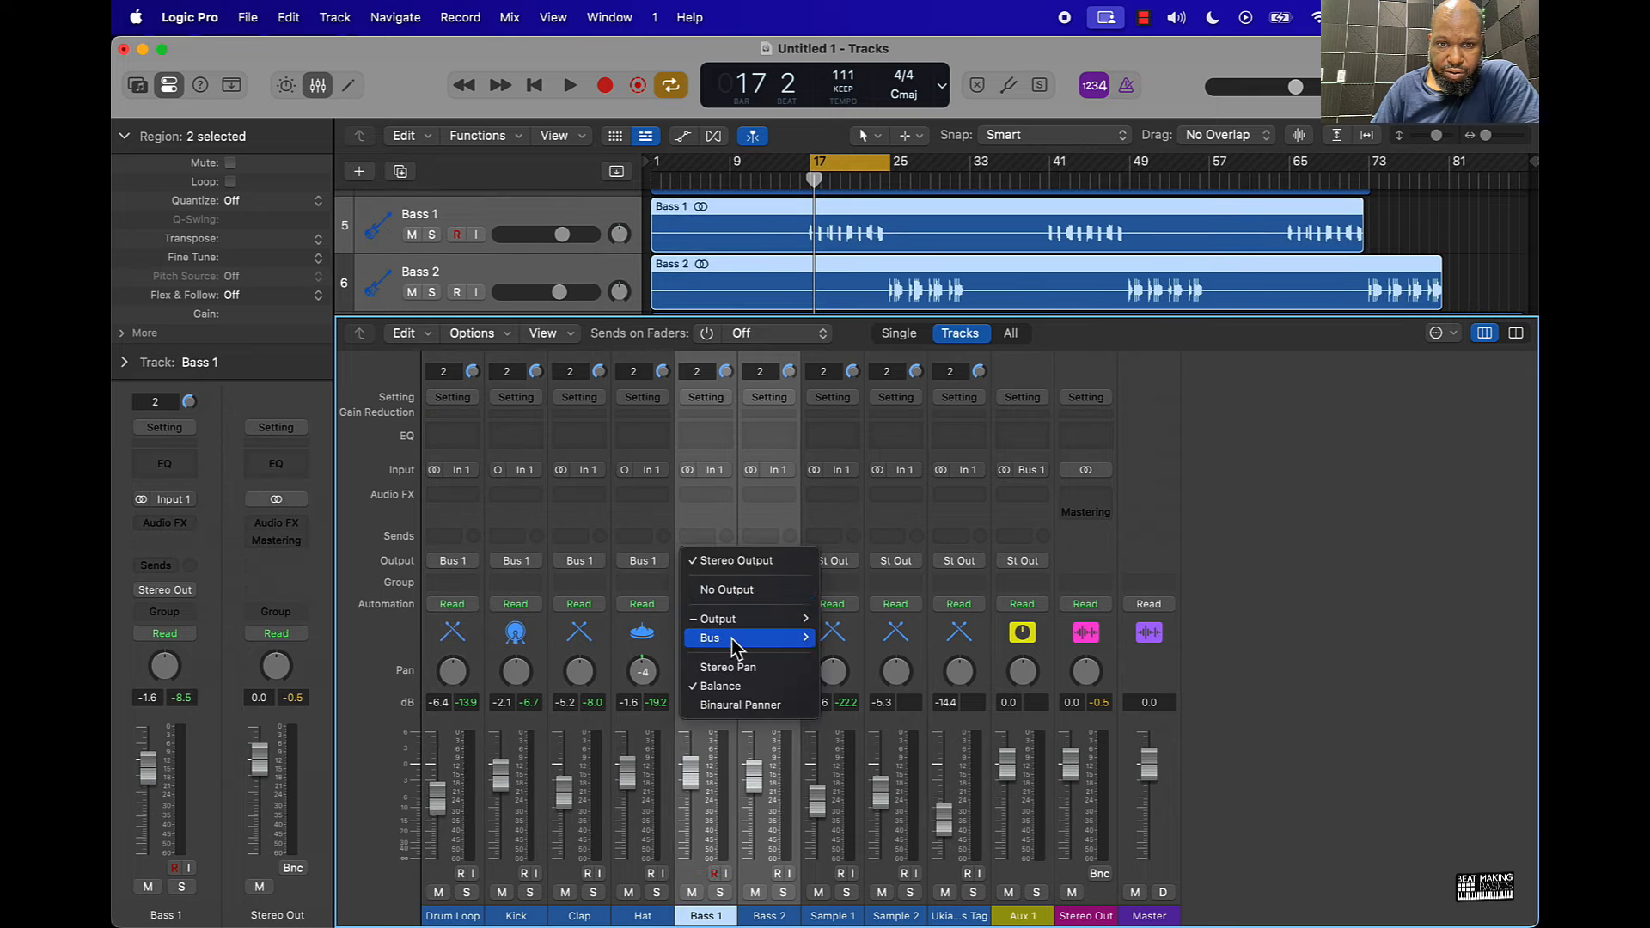
mouse_move(731, 646)
click(871, 197)
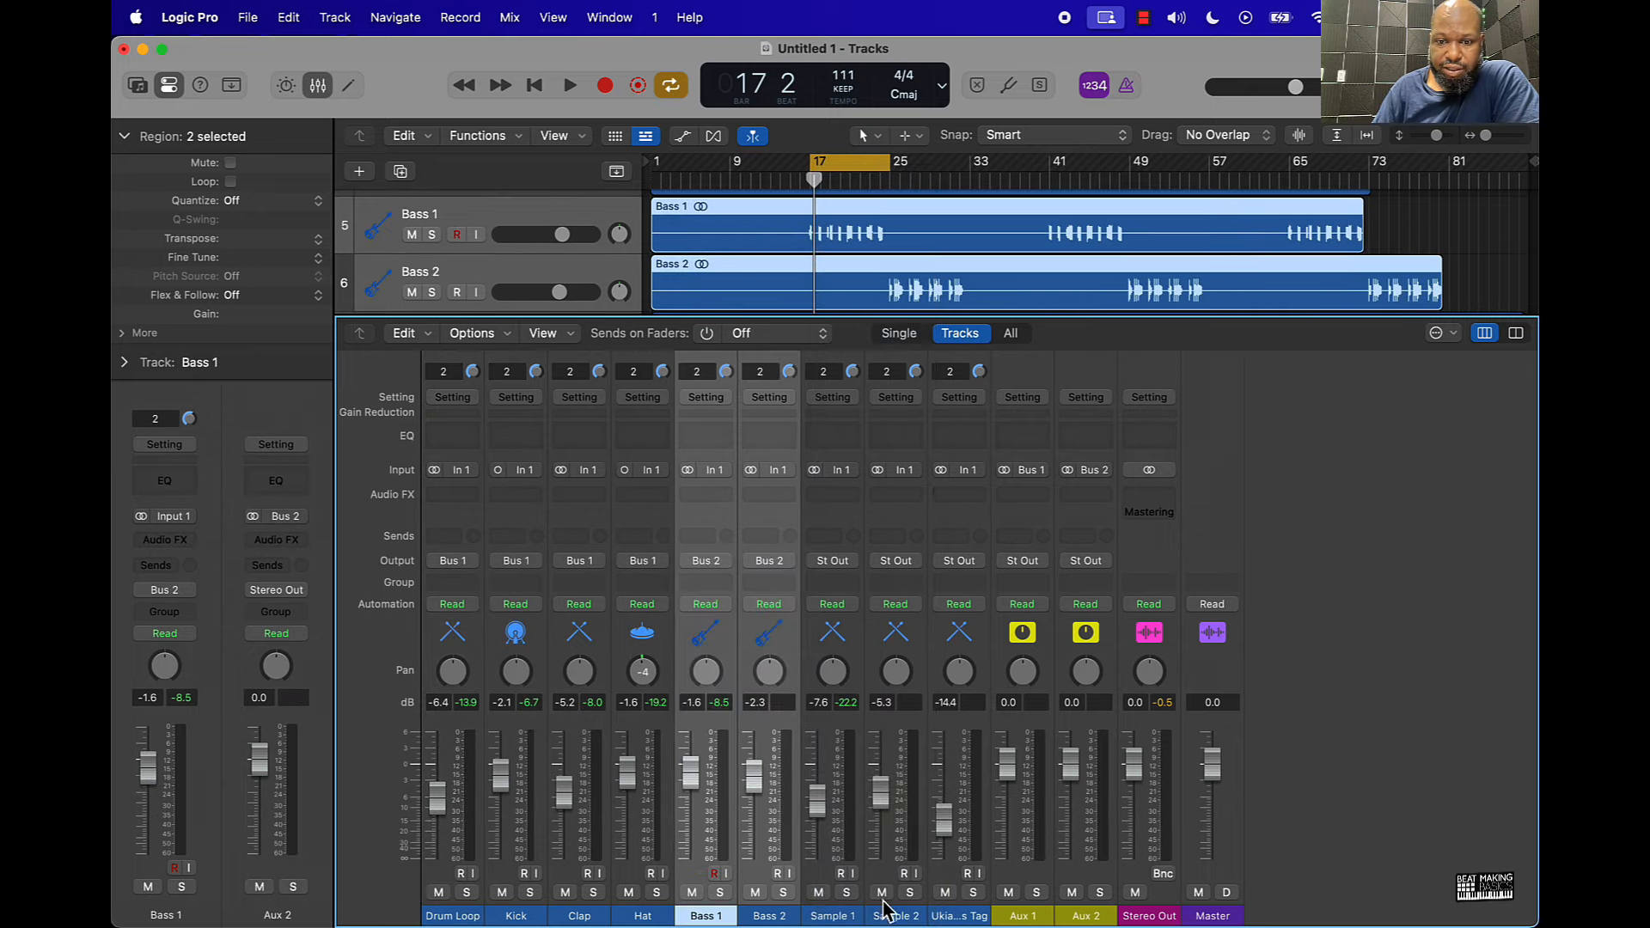
Route the outputs of Sample 1 and Sample 2 to Bus 3
drag(821, 881, 899, 873)
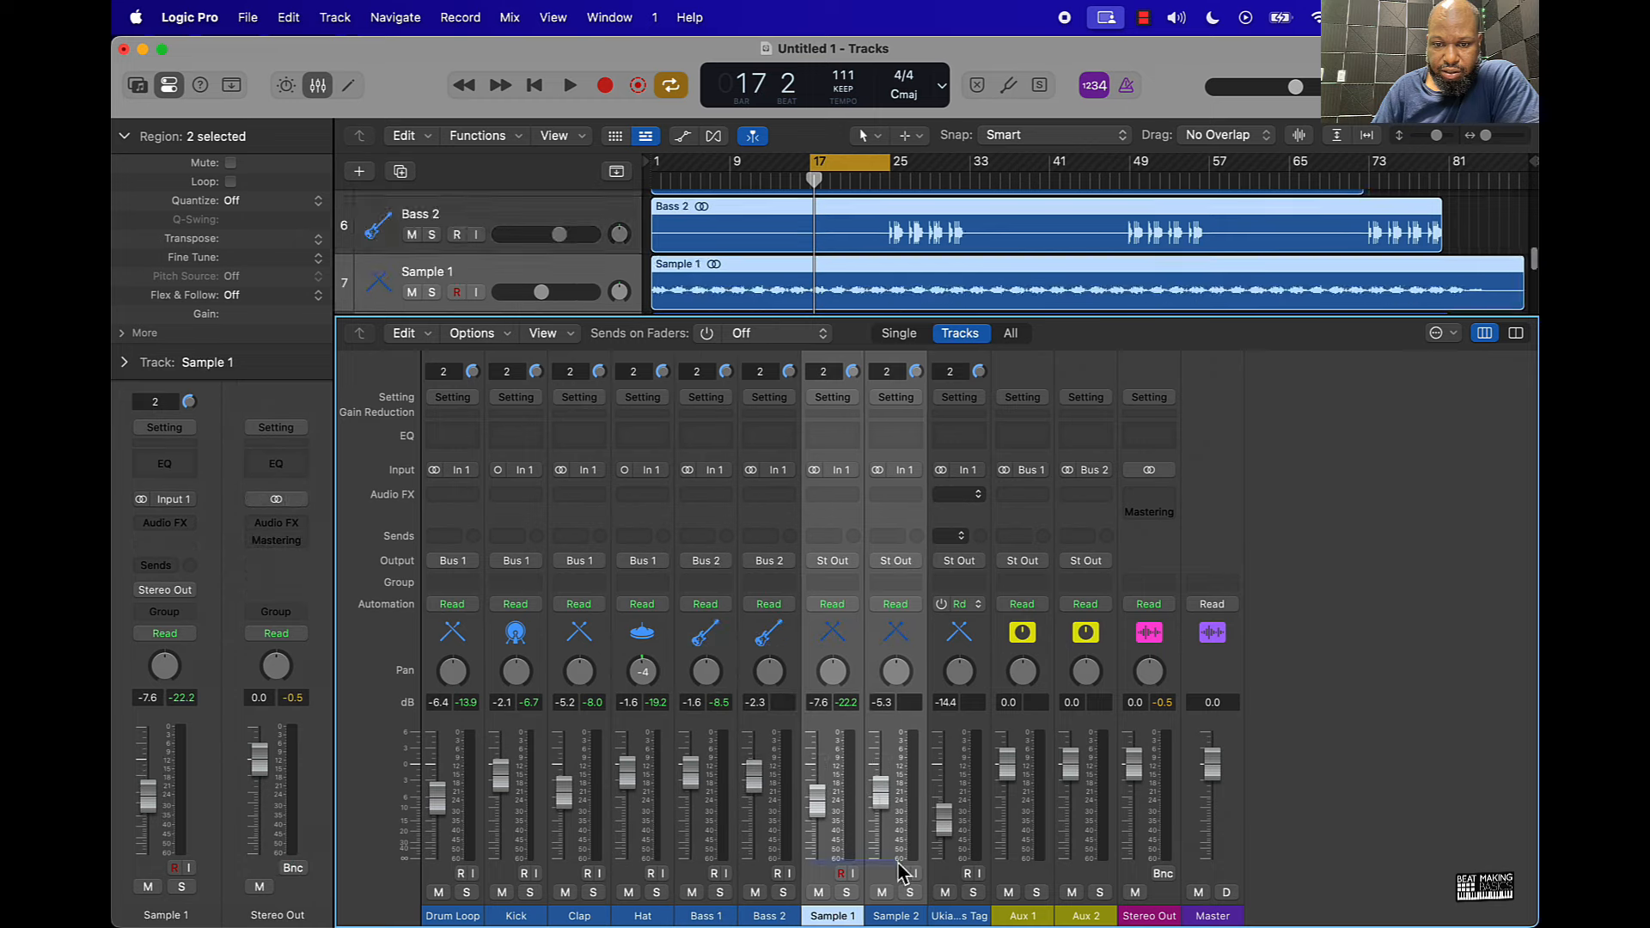
click(833, 560)
mouse_move(836, 638)
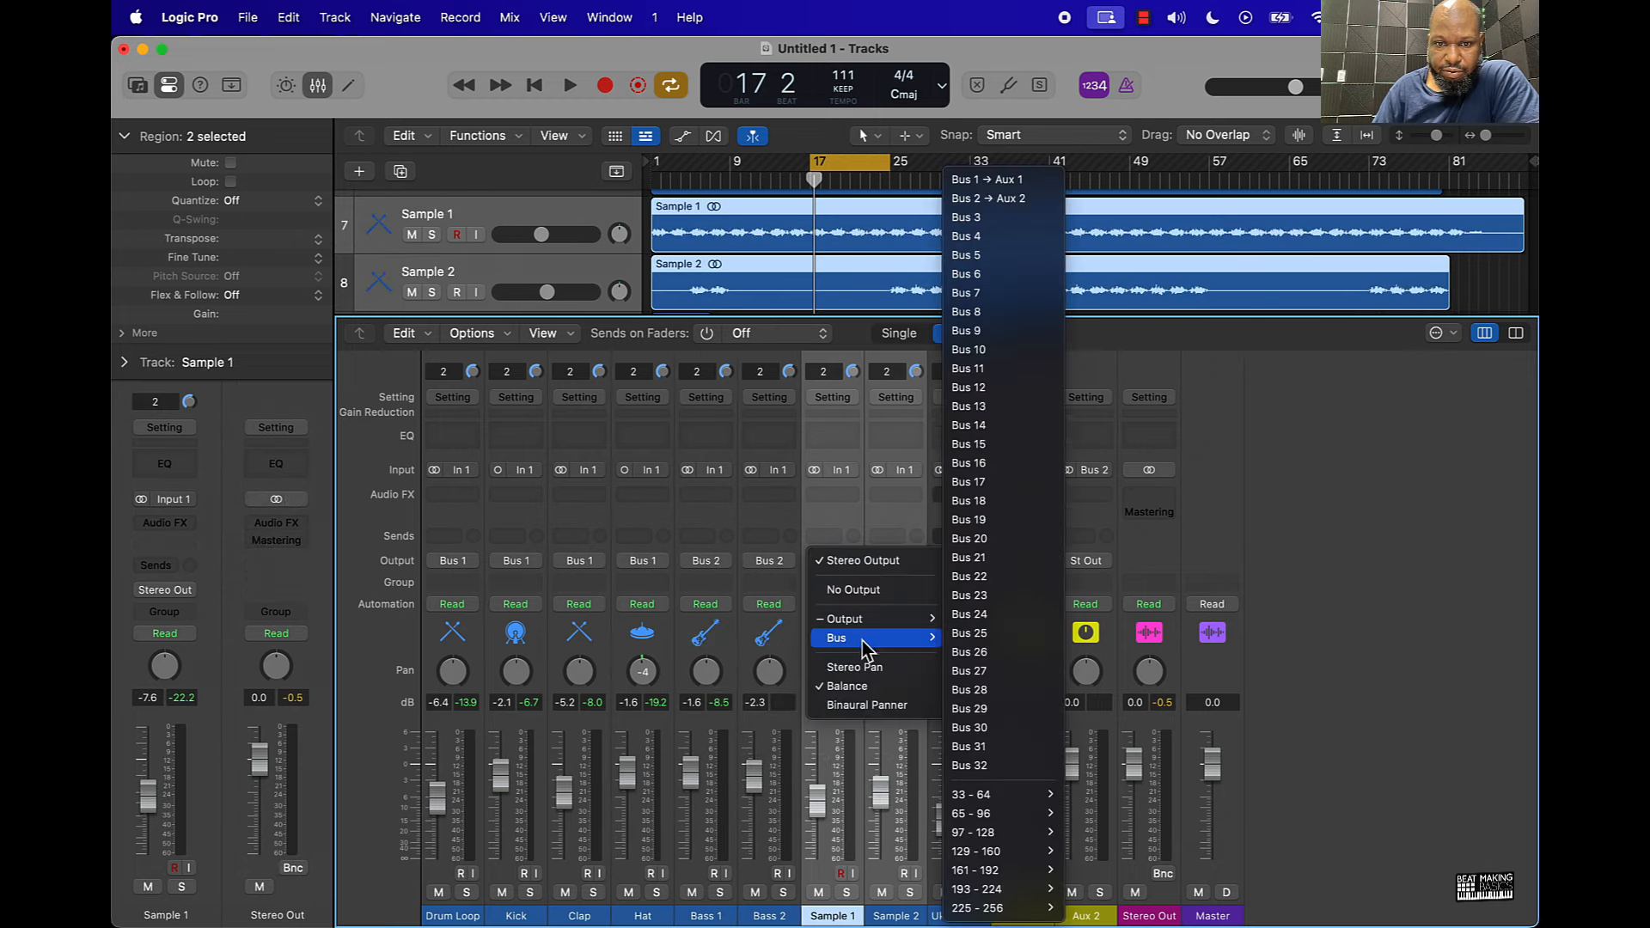
click(988, 216)
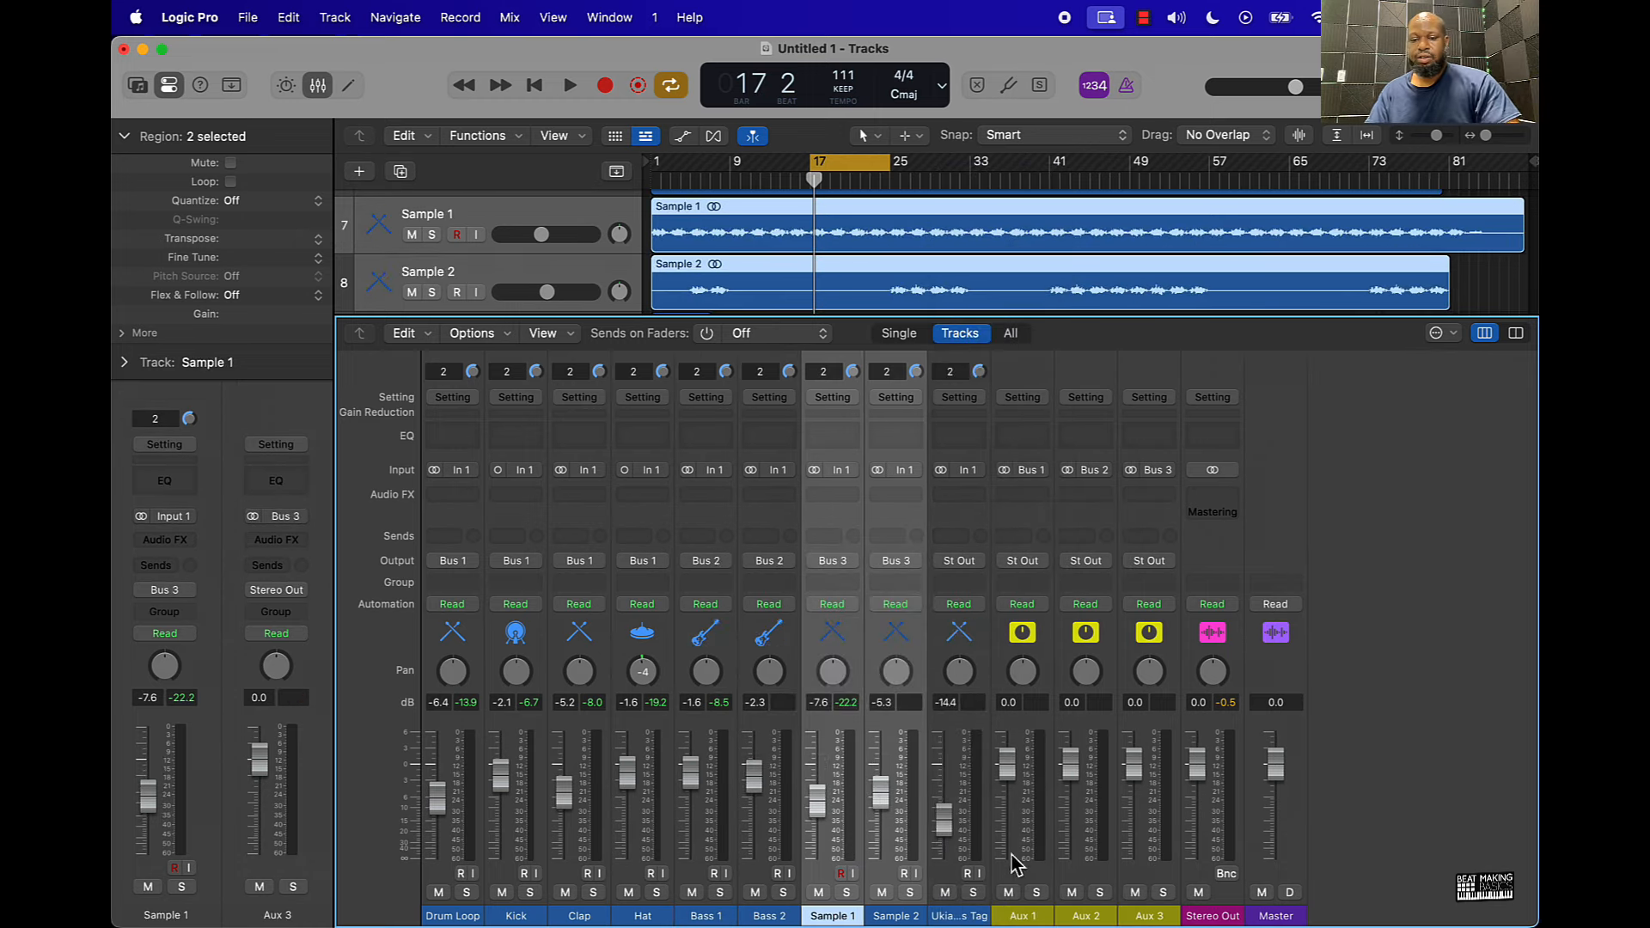
Rename the three aux channels for Bus 1, 2 and 3 as Drums, Bass and Meldoy
double_click(1023, 916)
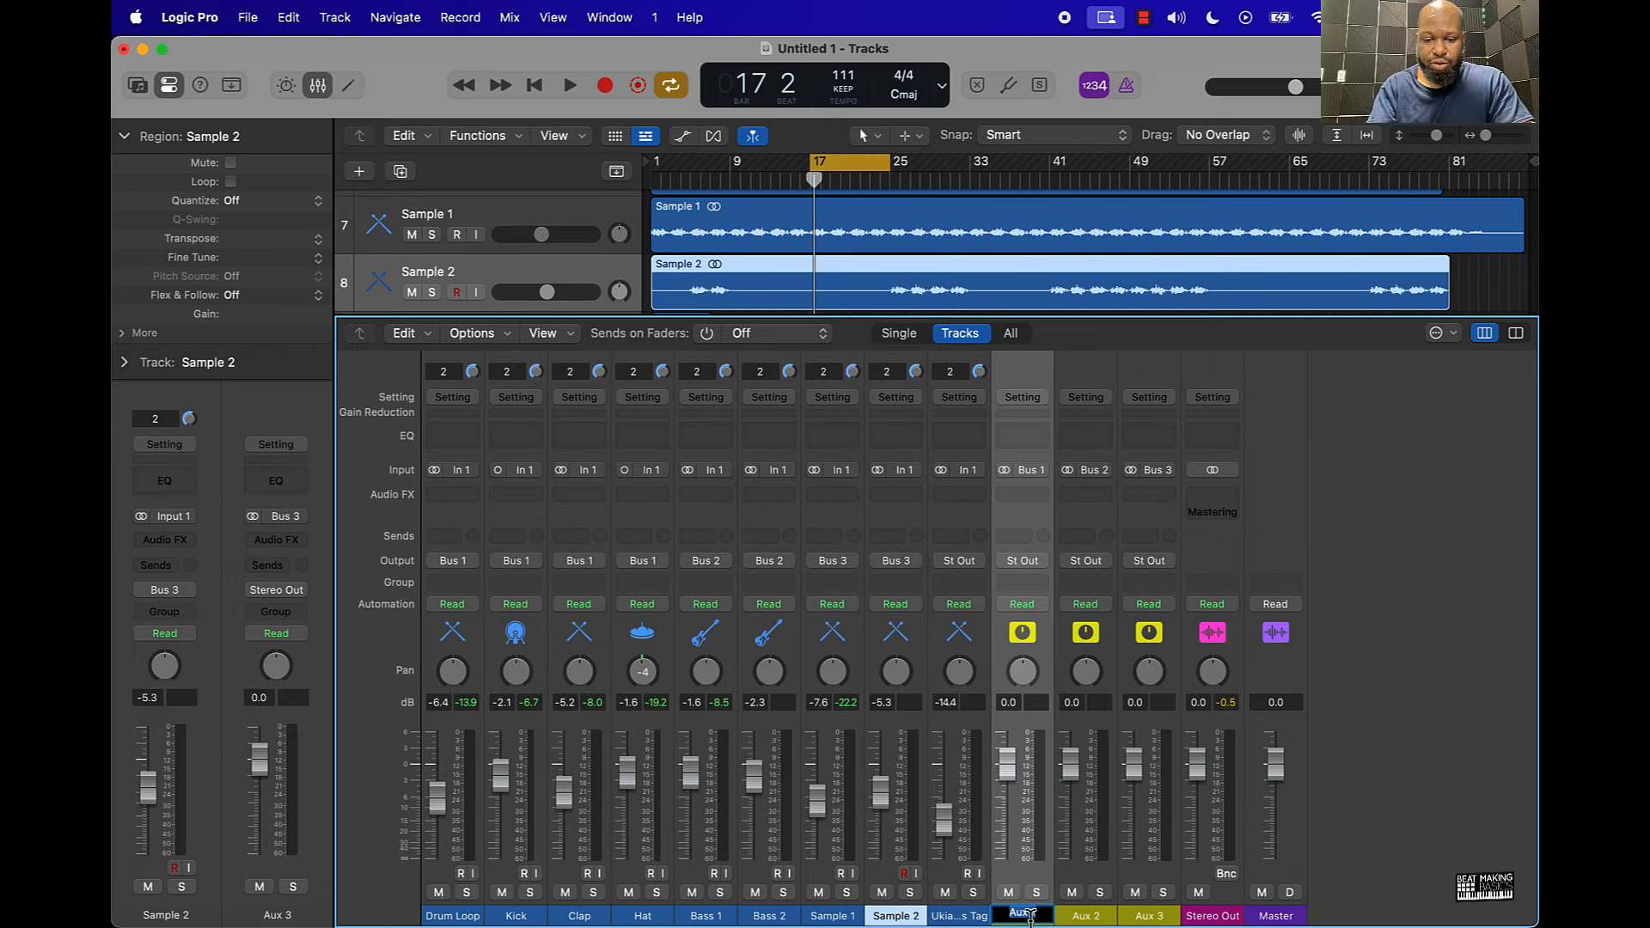
text(Drums)
key(Tab)
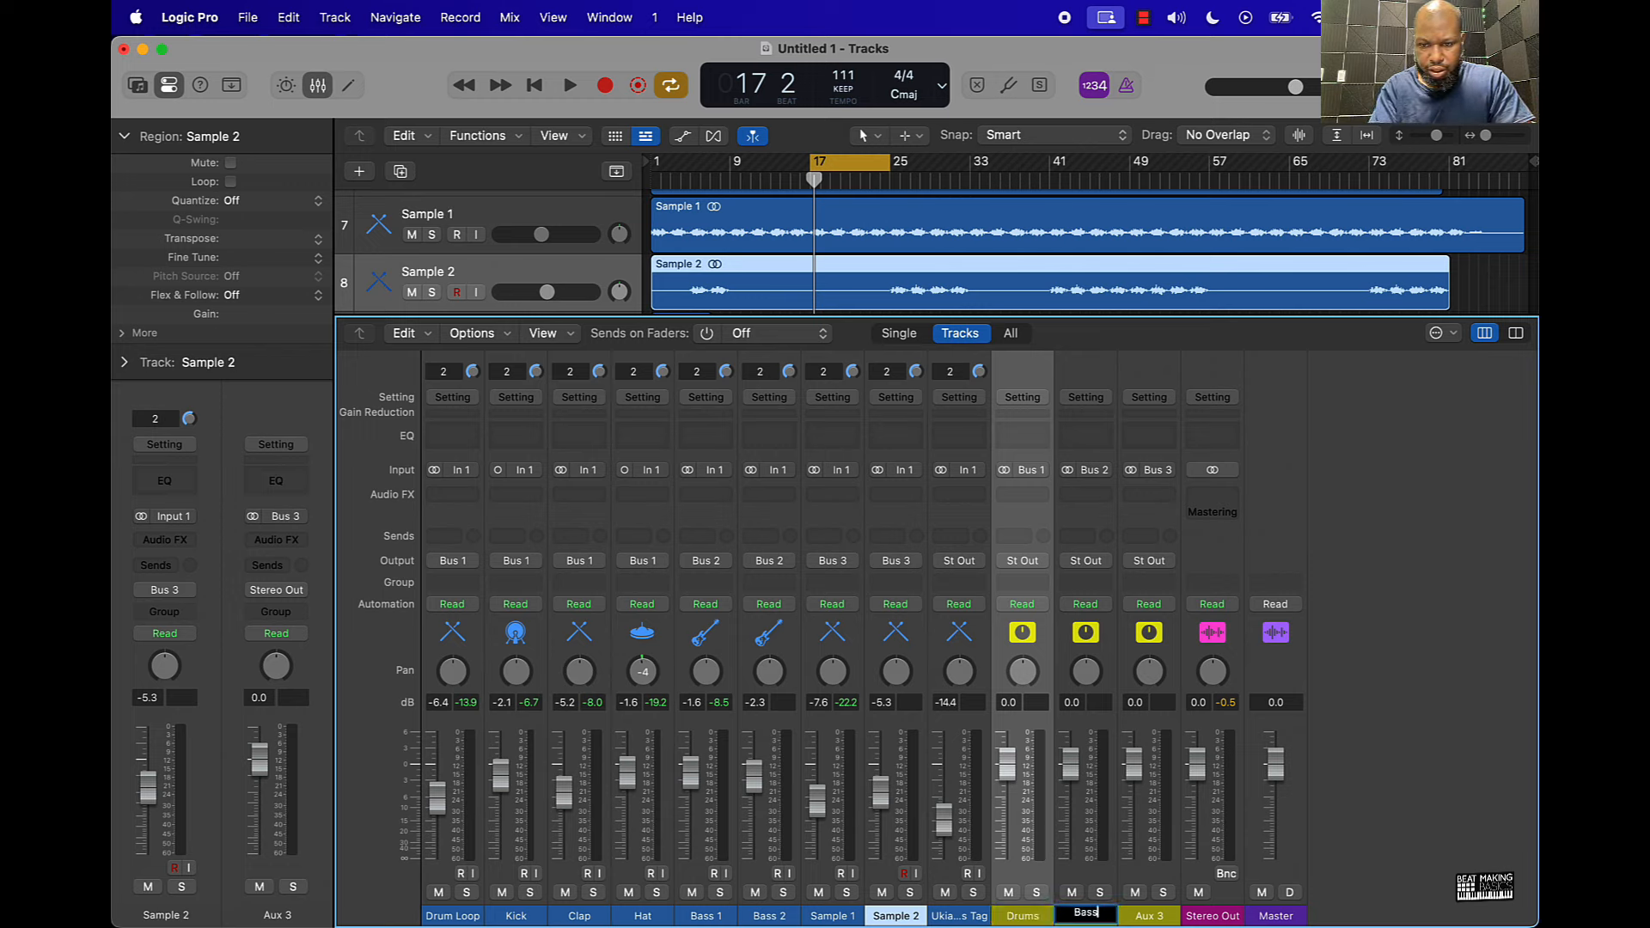
key(Tab)
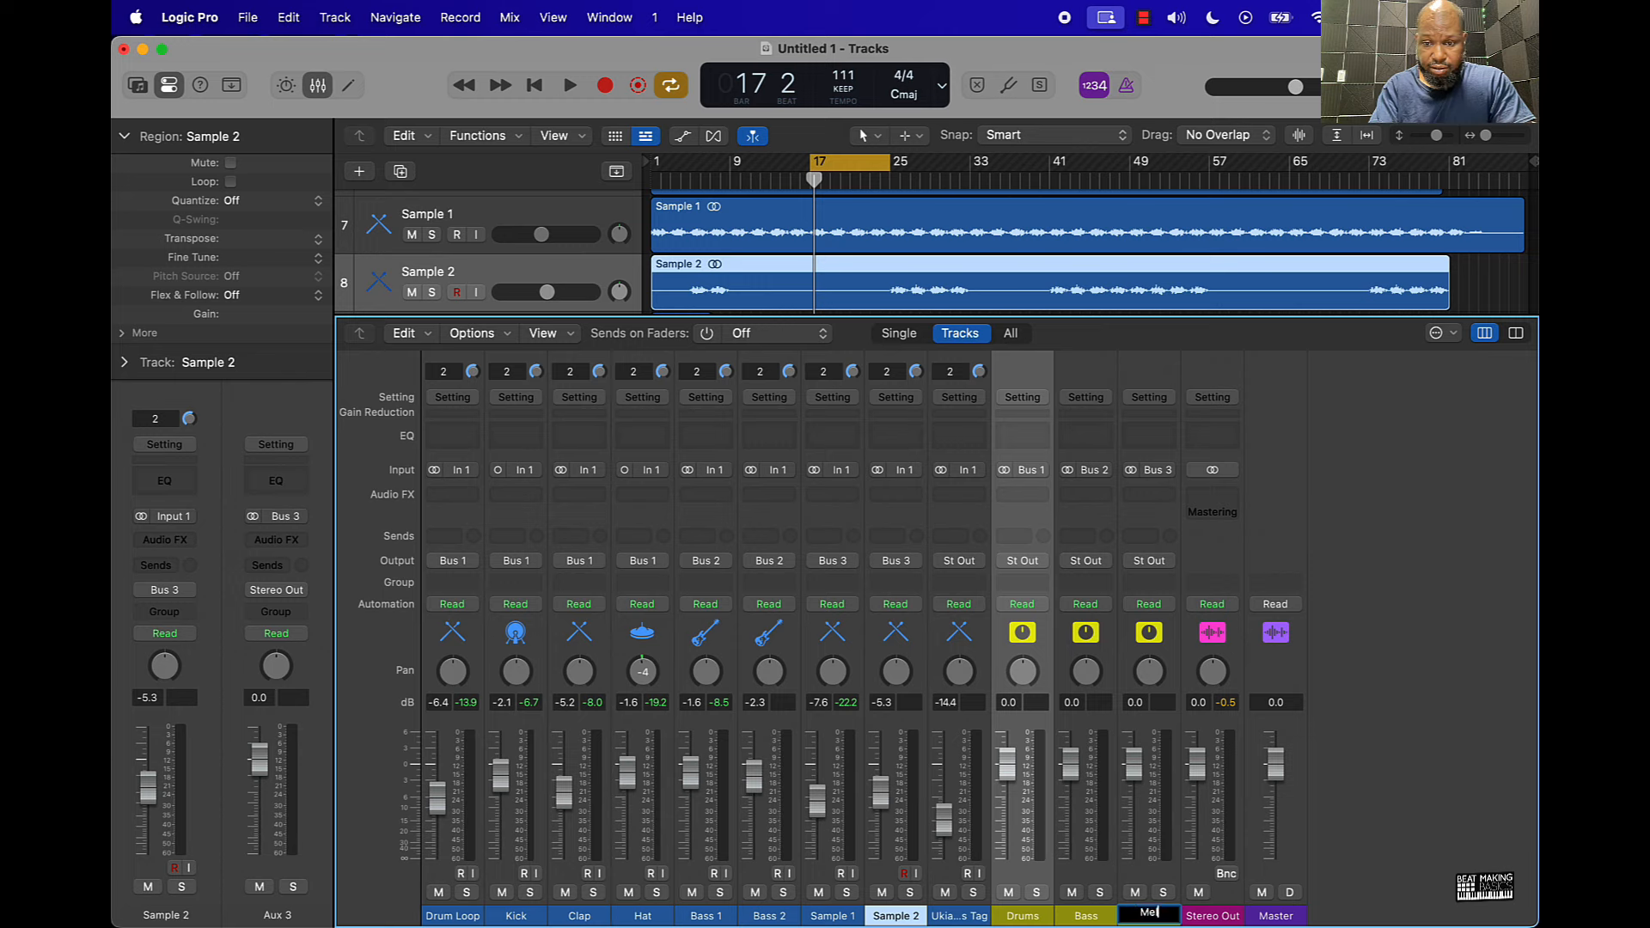
key(Return)
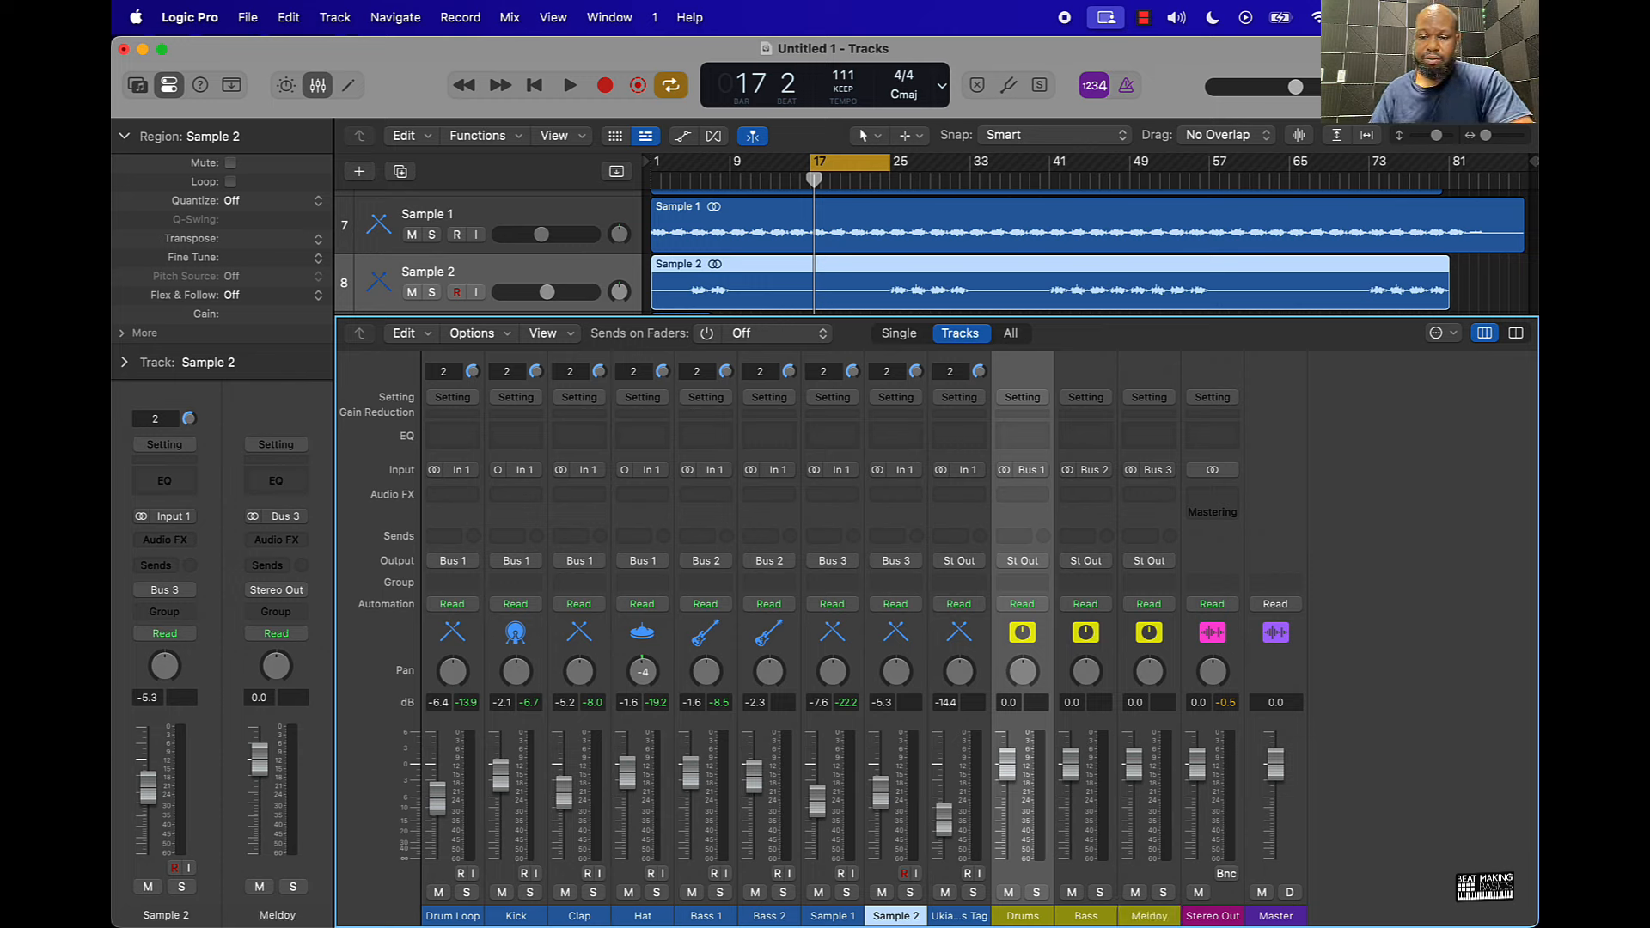
Lower the three aux channels to −5.9 dB and Ukiah Beats Tag to −20.3 dB together while auditioning from bar 17, and stop playback
drag(1145, 880, 945, 834)
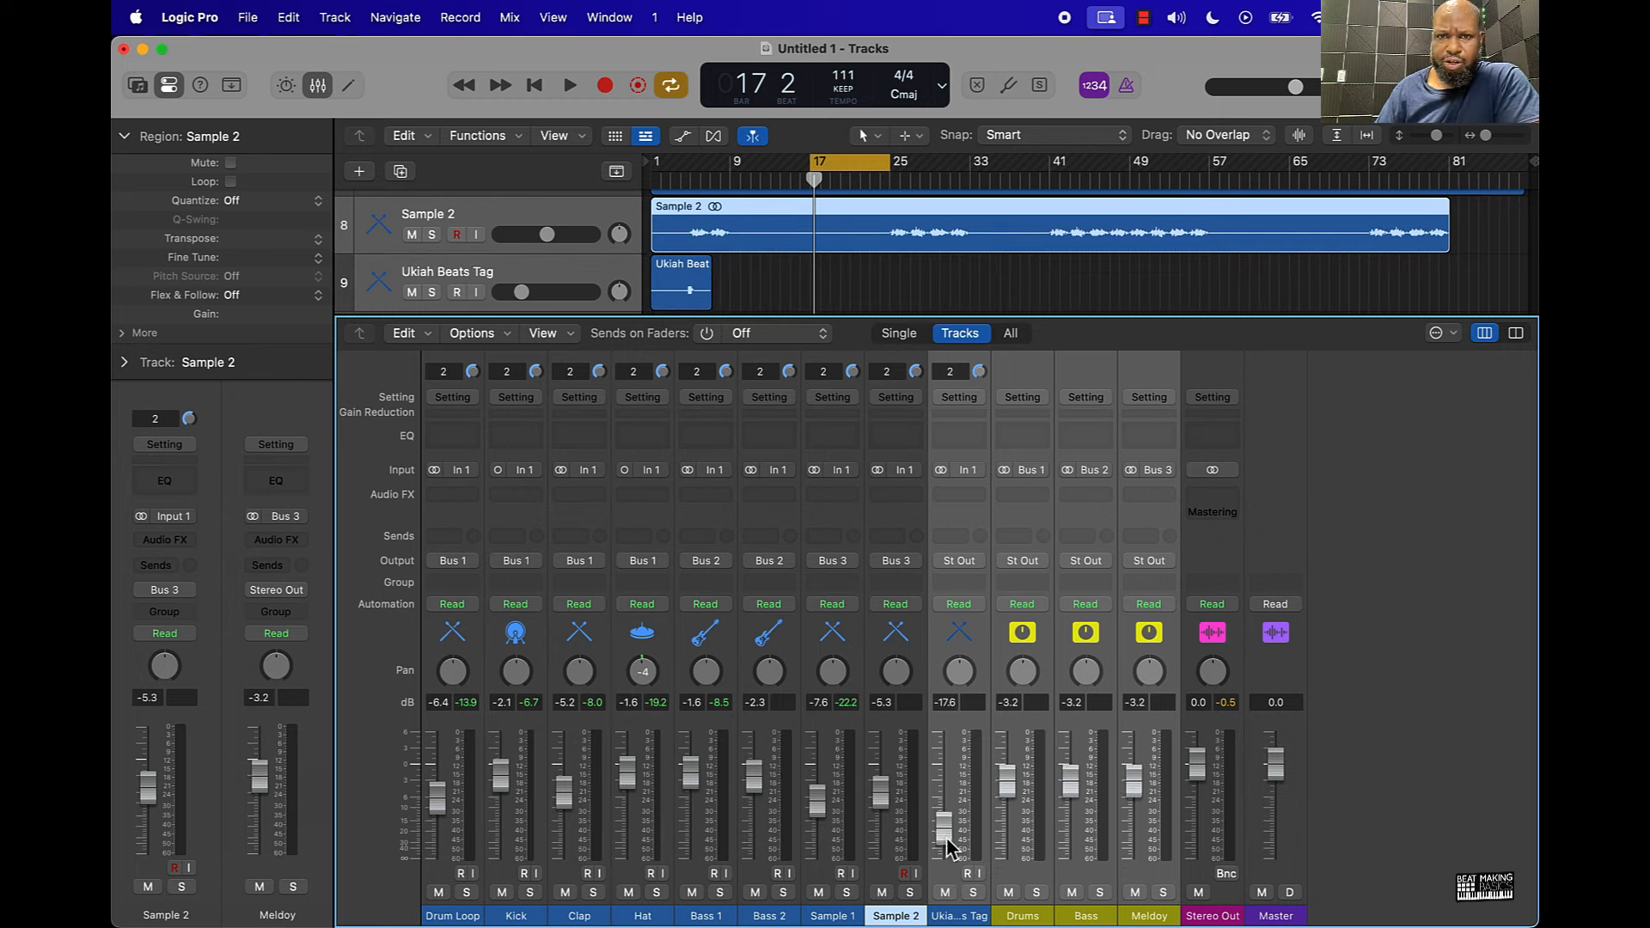
key(space)
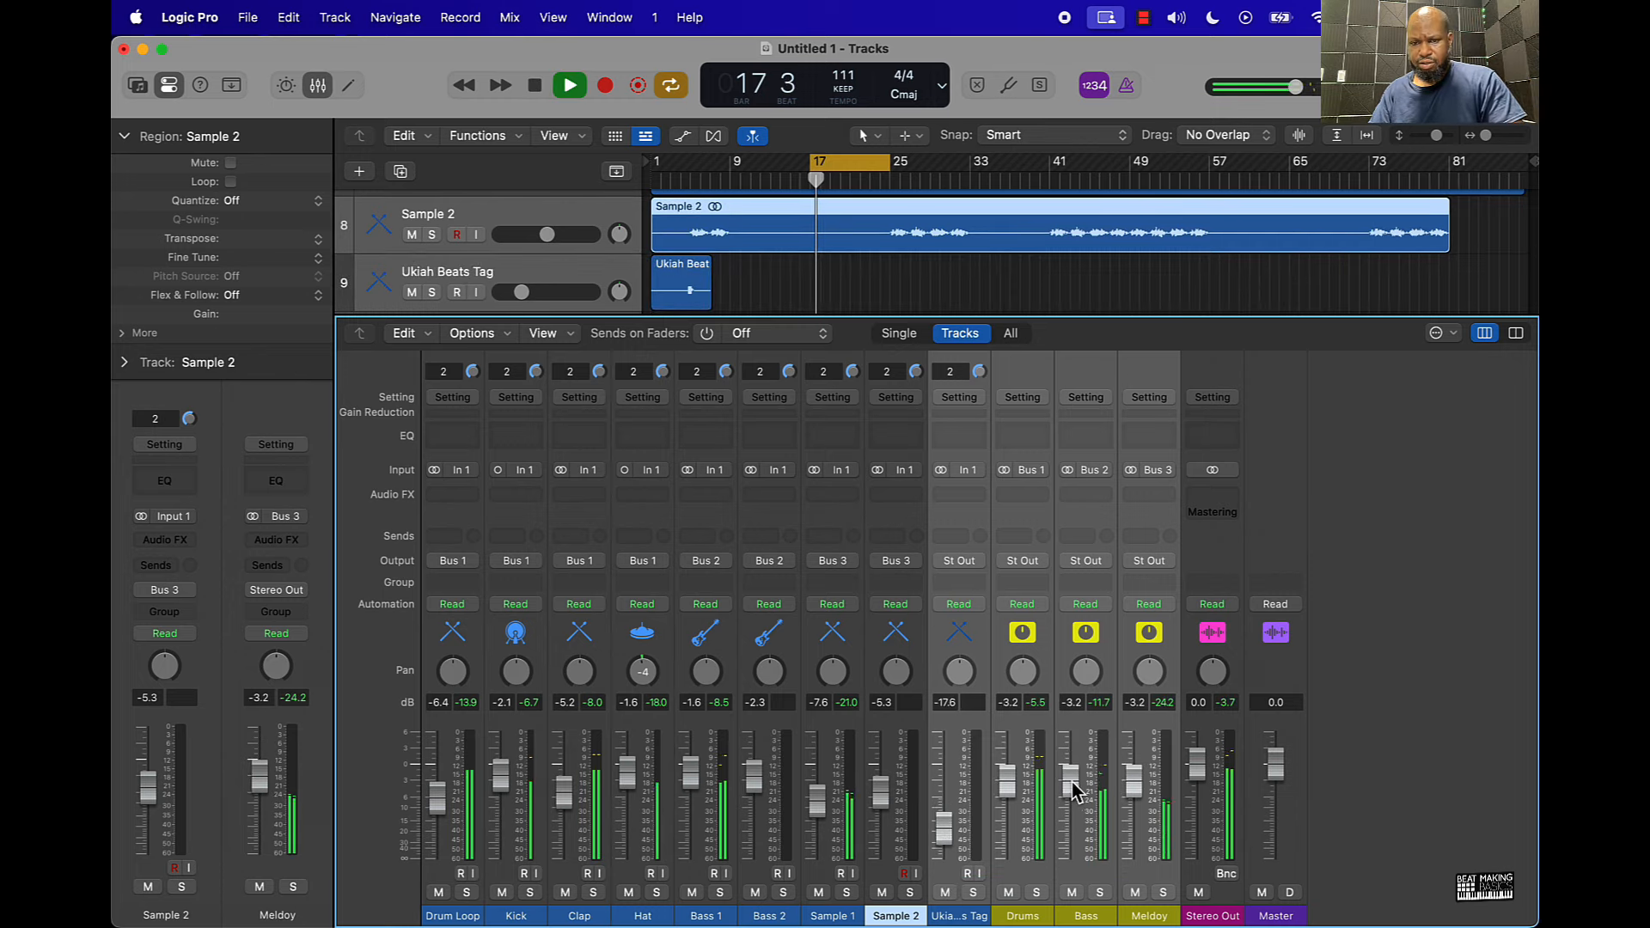
drag(1070, 776, 1070, 797)
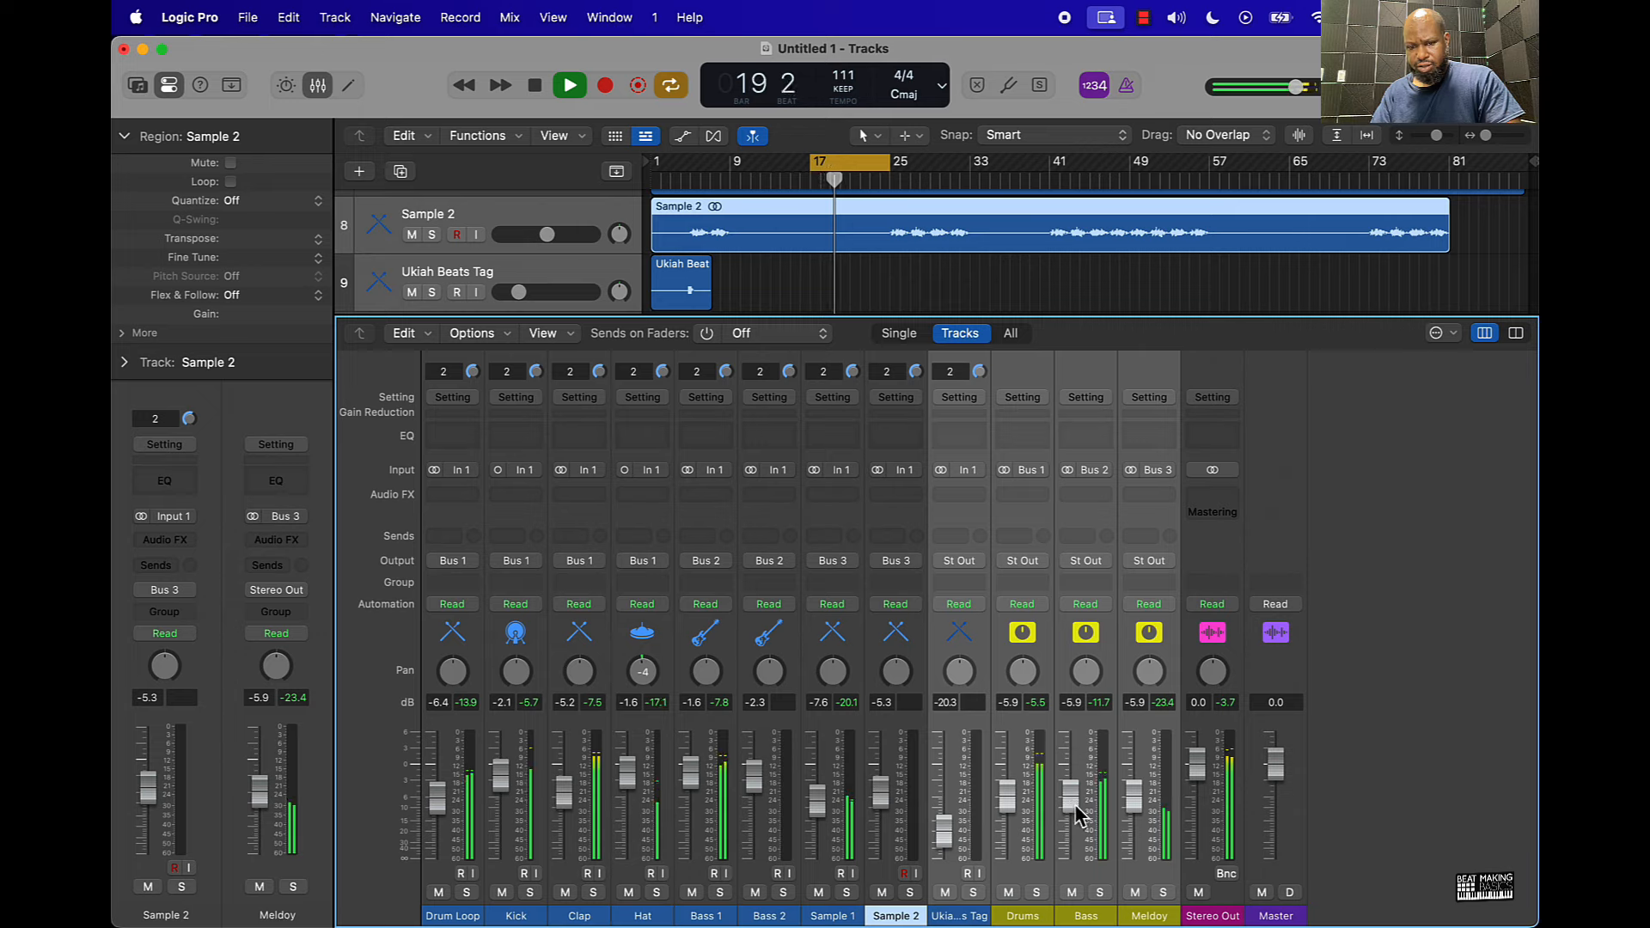
key(space)
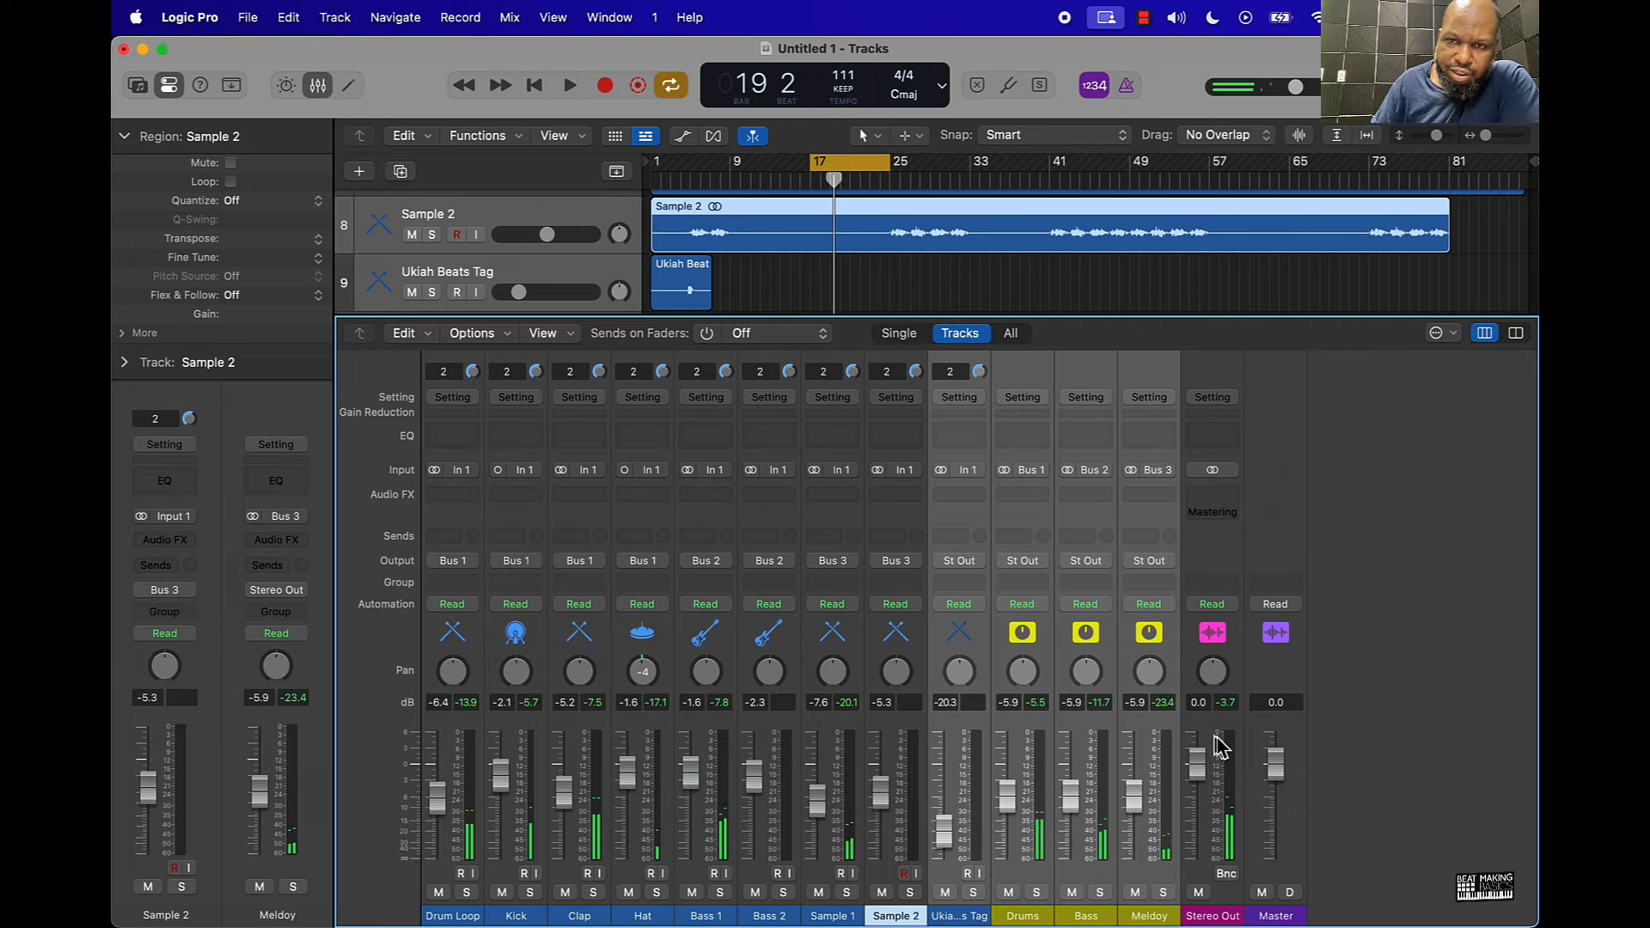
Turn cycling off, pan Hat to −6, Sample 1 to −5 and Sample 2 to +3, and turn cycling back on
click(859, 165)
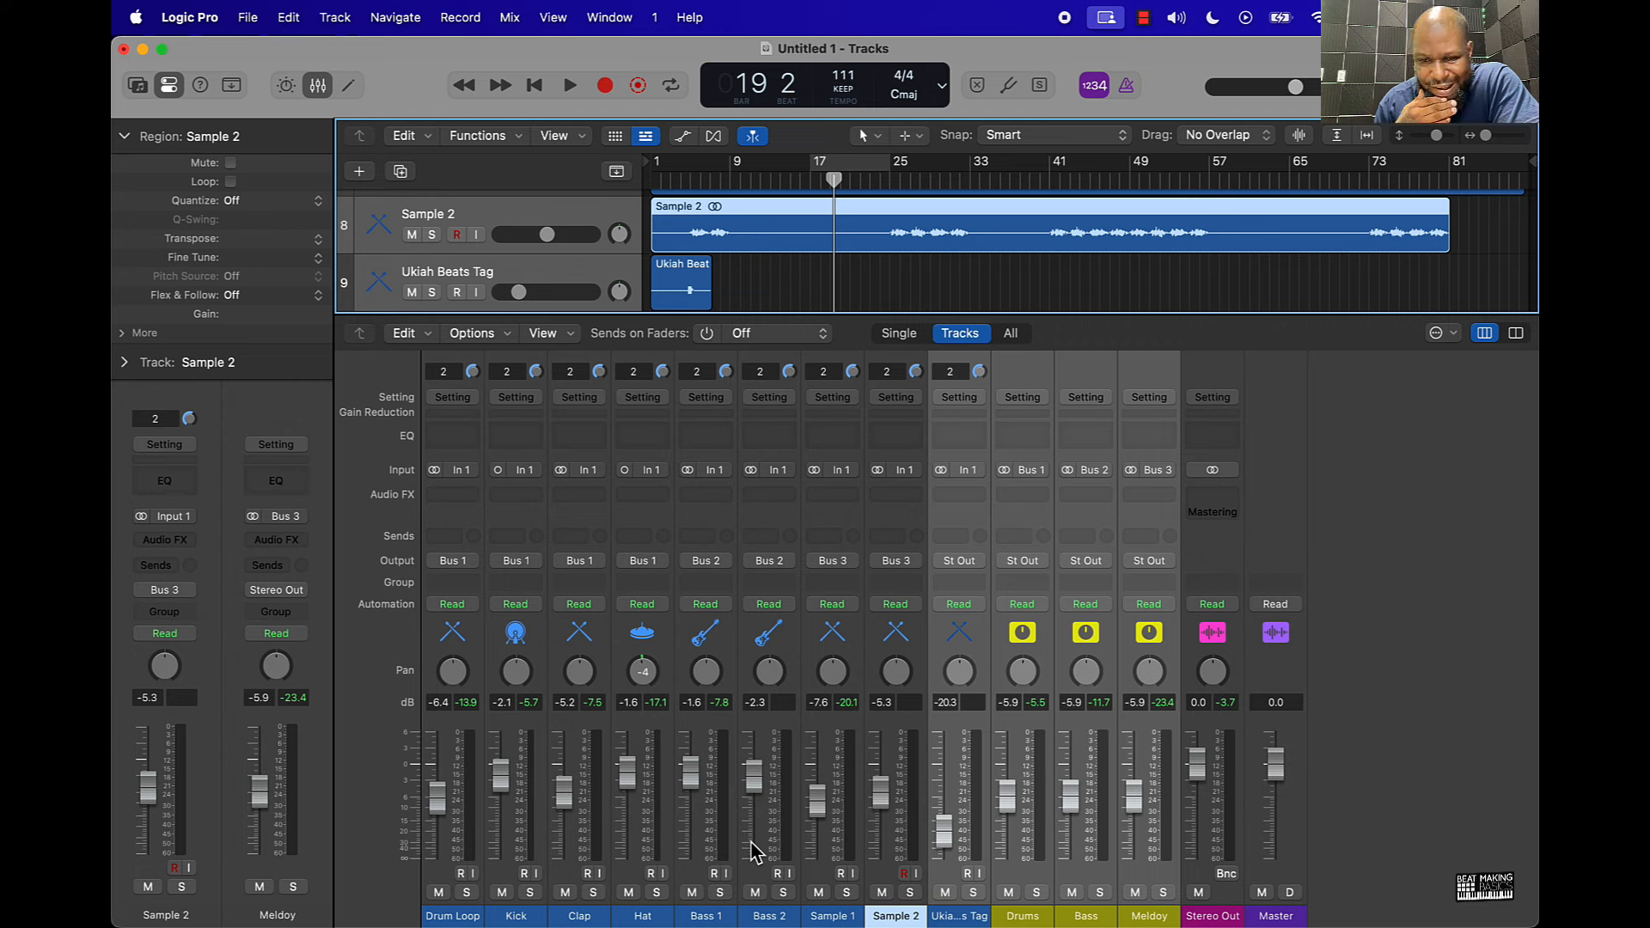
click(881, 806)
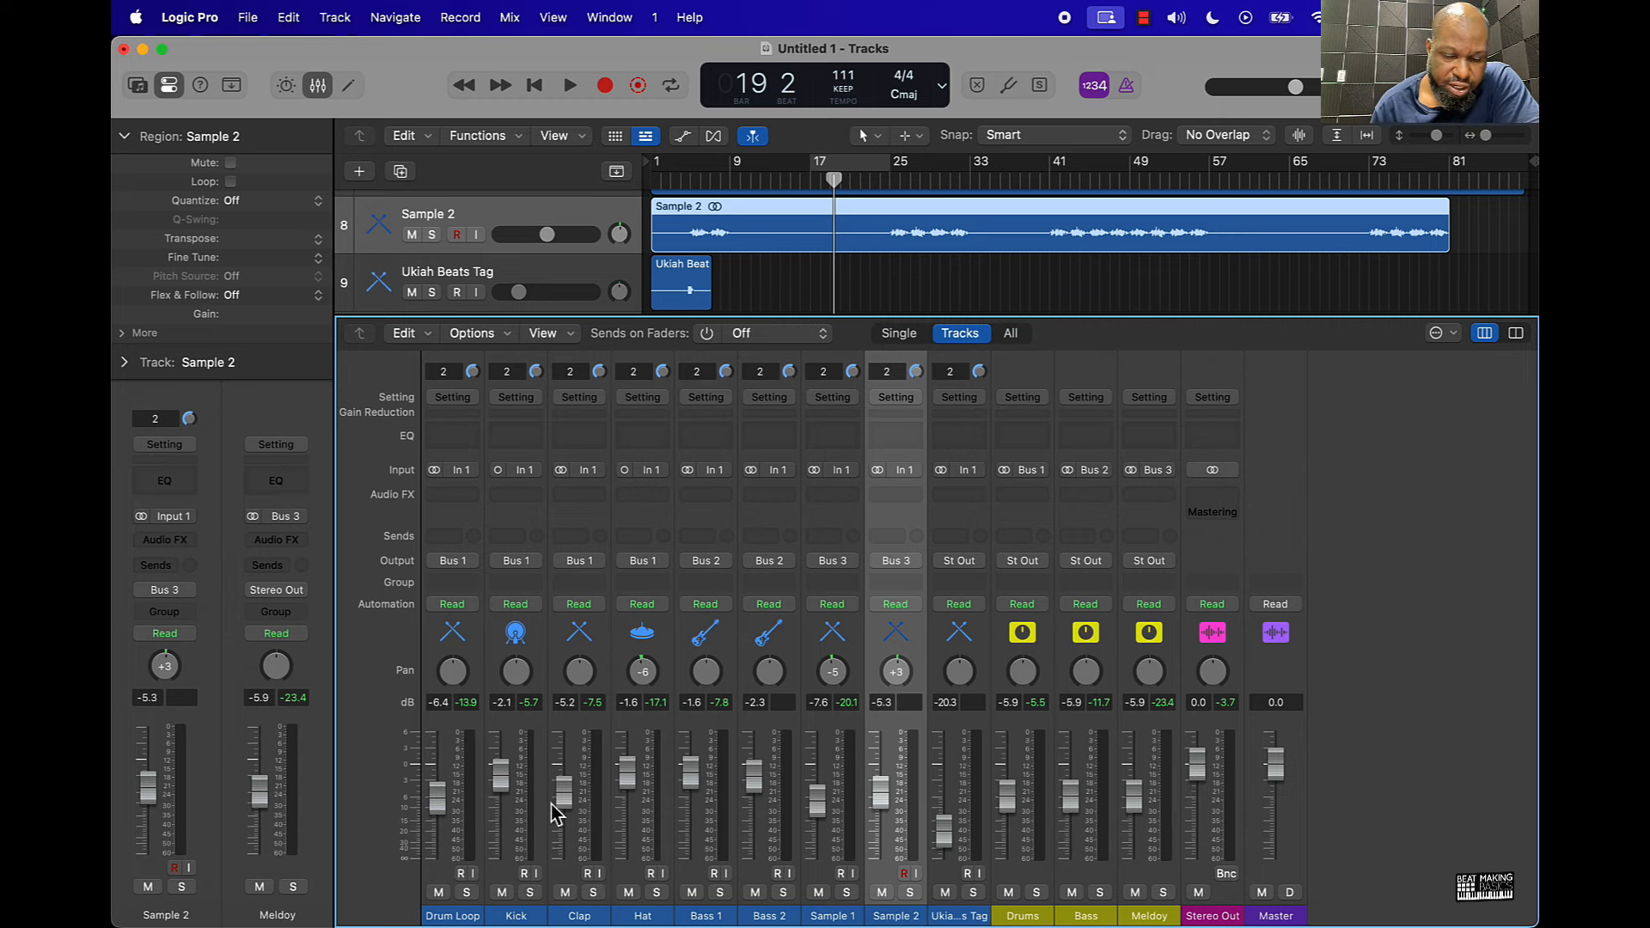
click(858, 176)
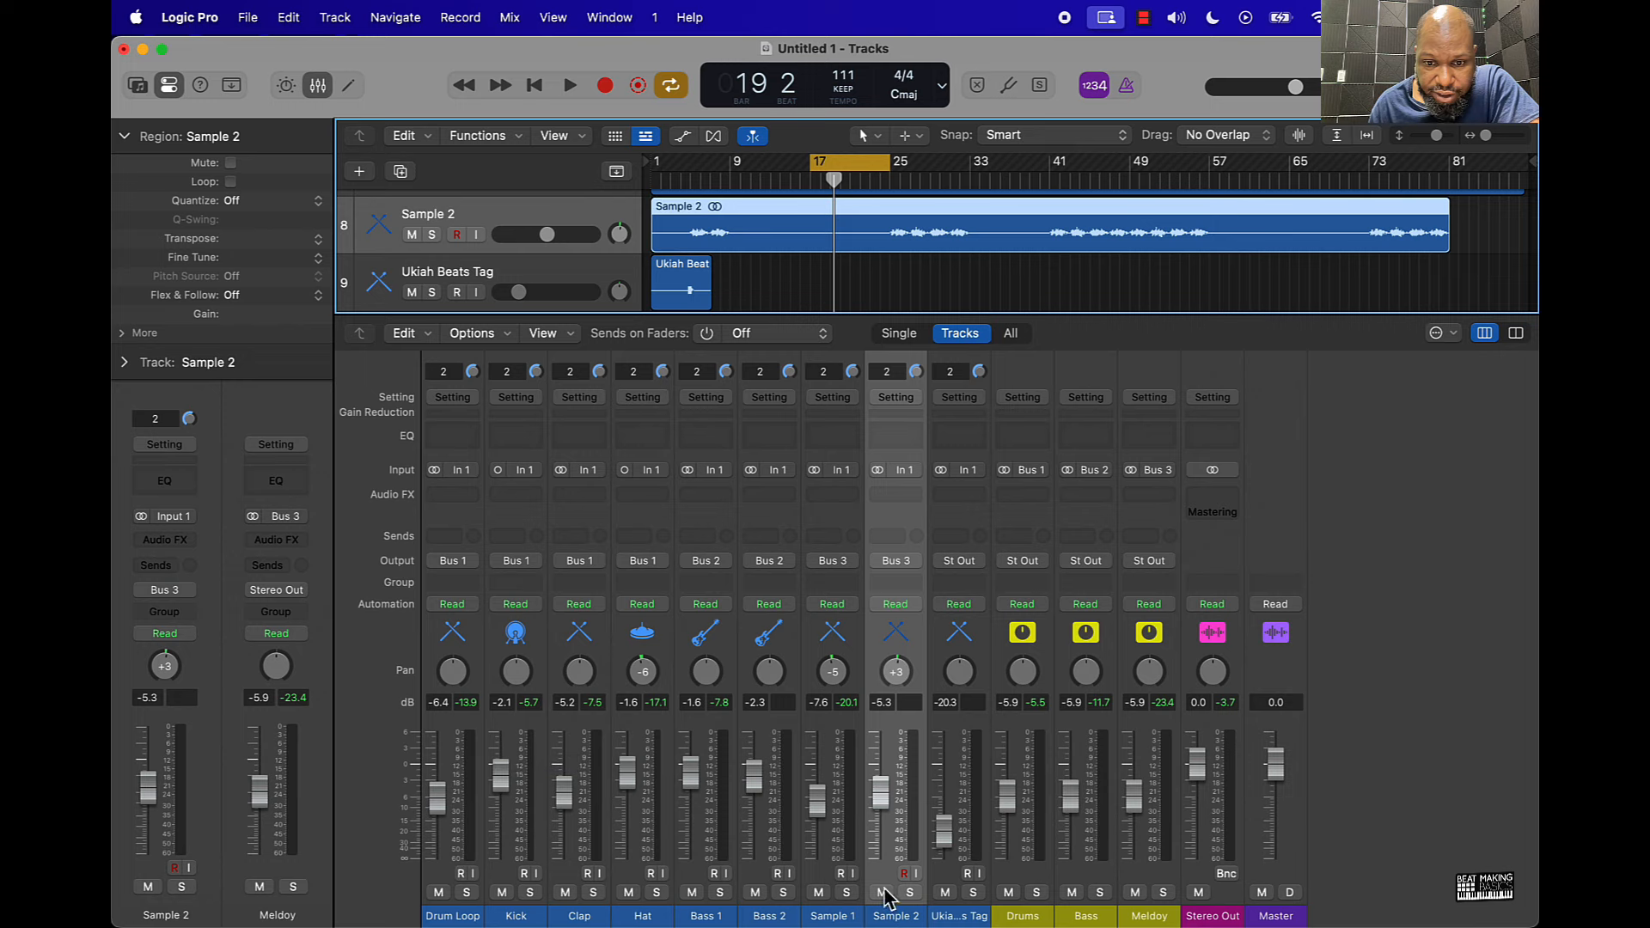
Add a Channel EQ to Sample 1 and, during playback, set its low cut to about 306 Hz at 18 dB/Oct
click(825, 881)
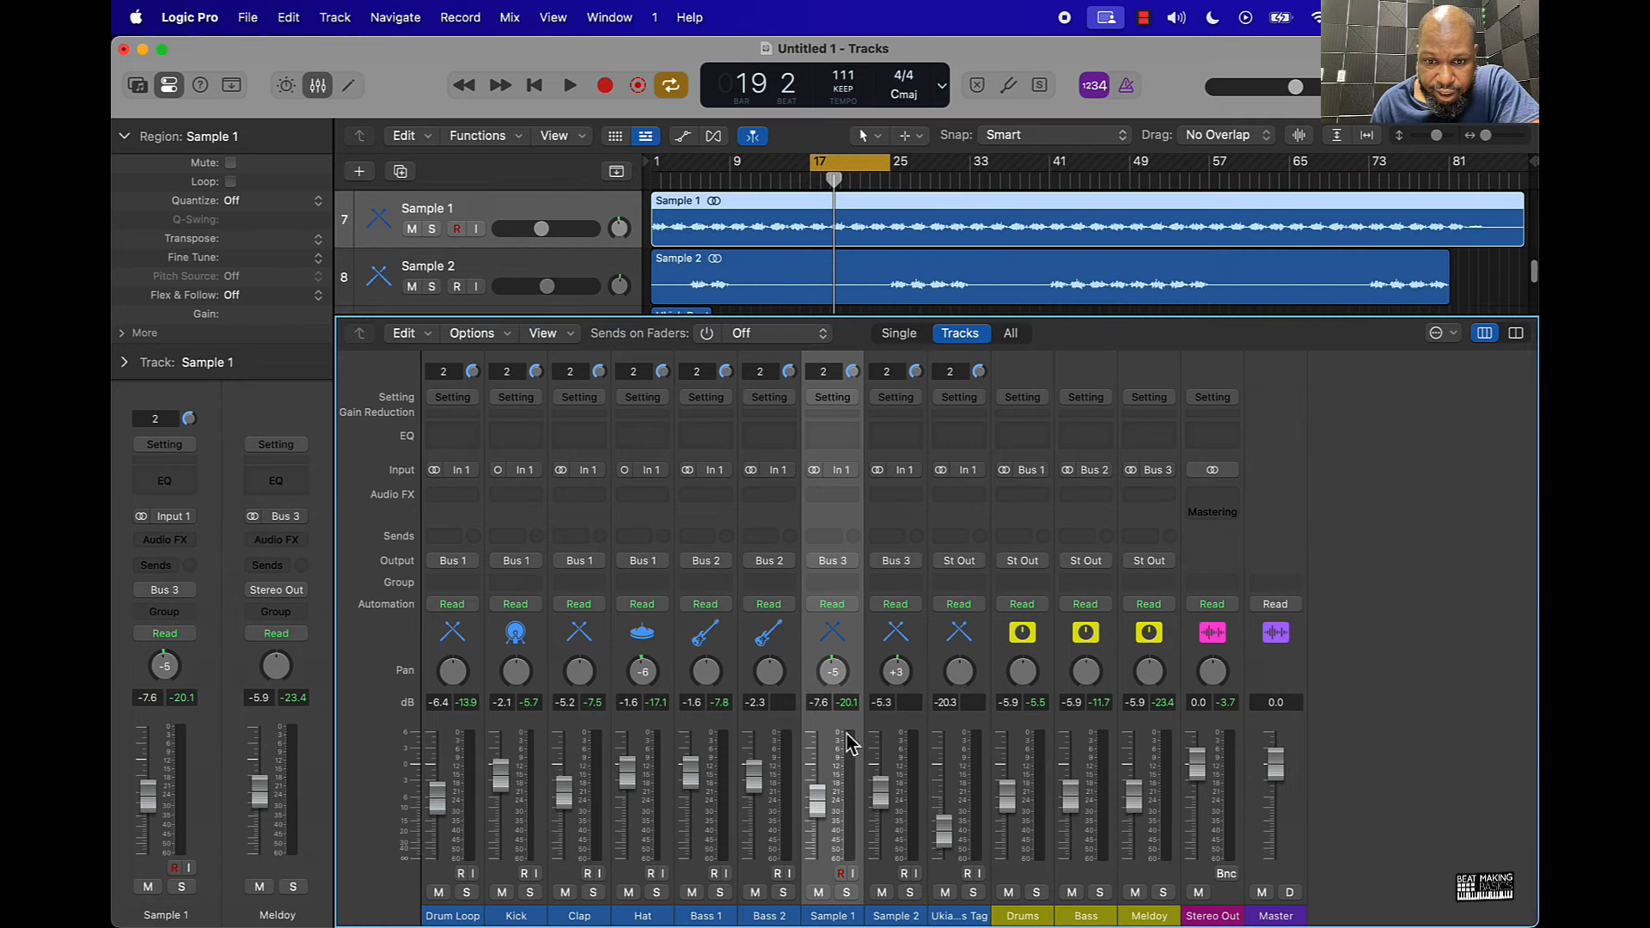
click(830, 444)
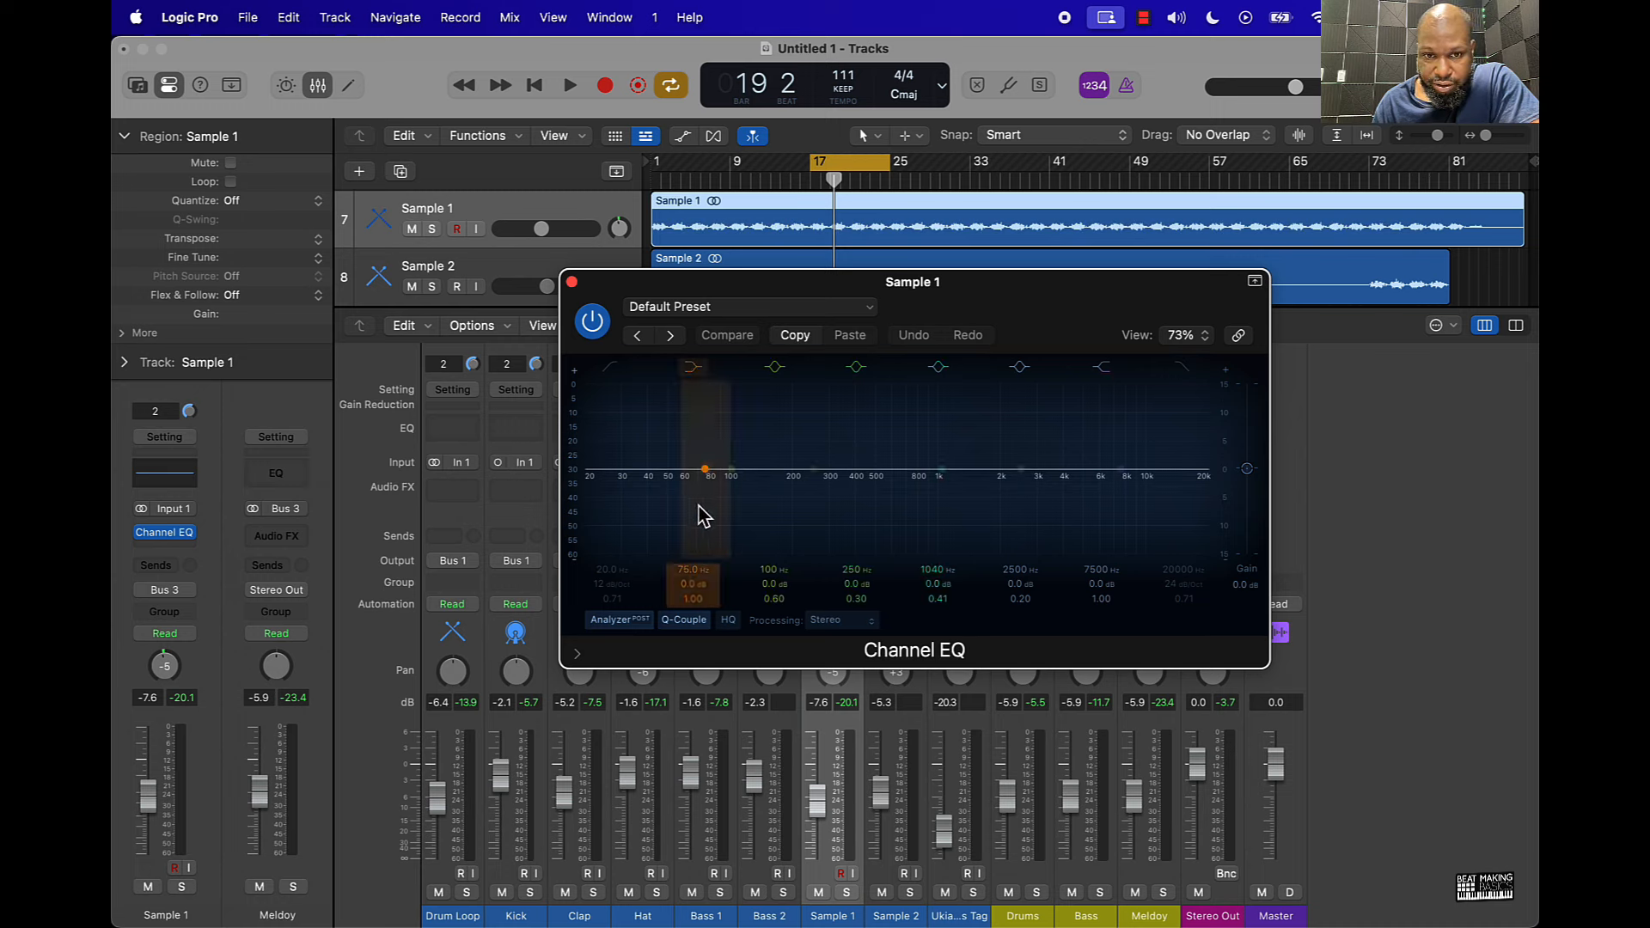
click(610, 368)
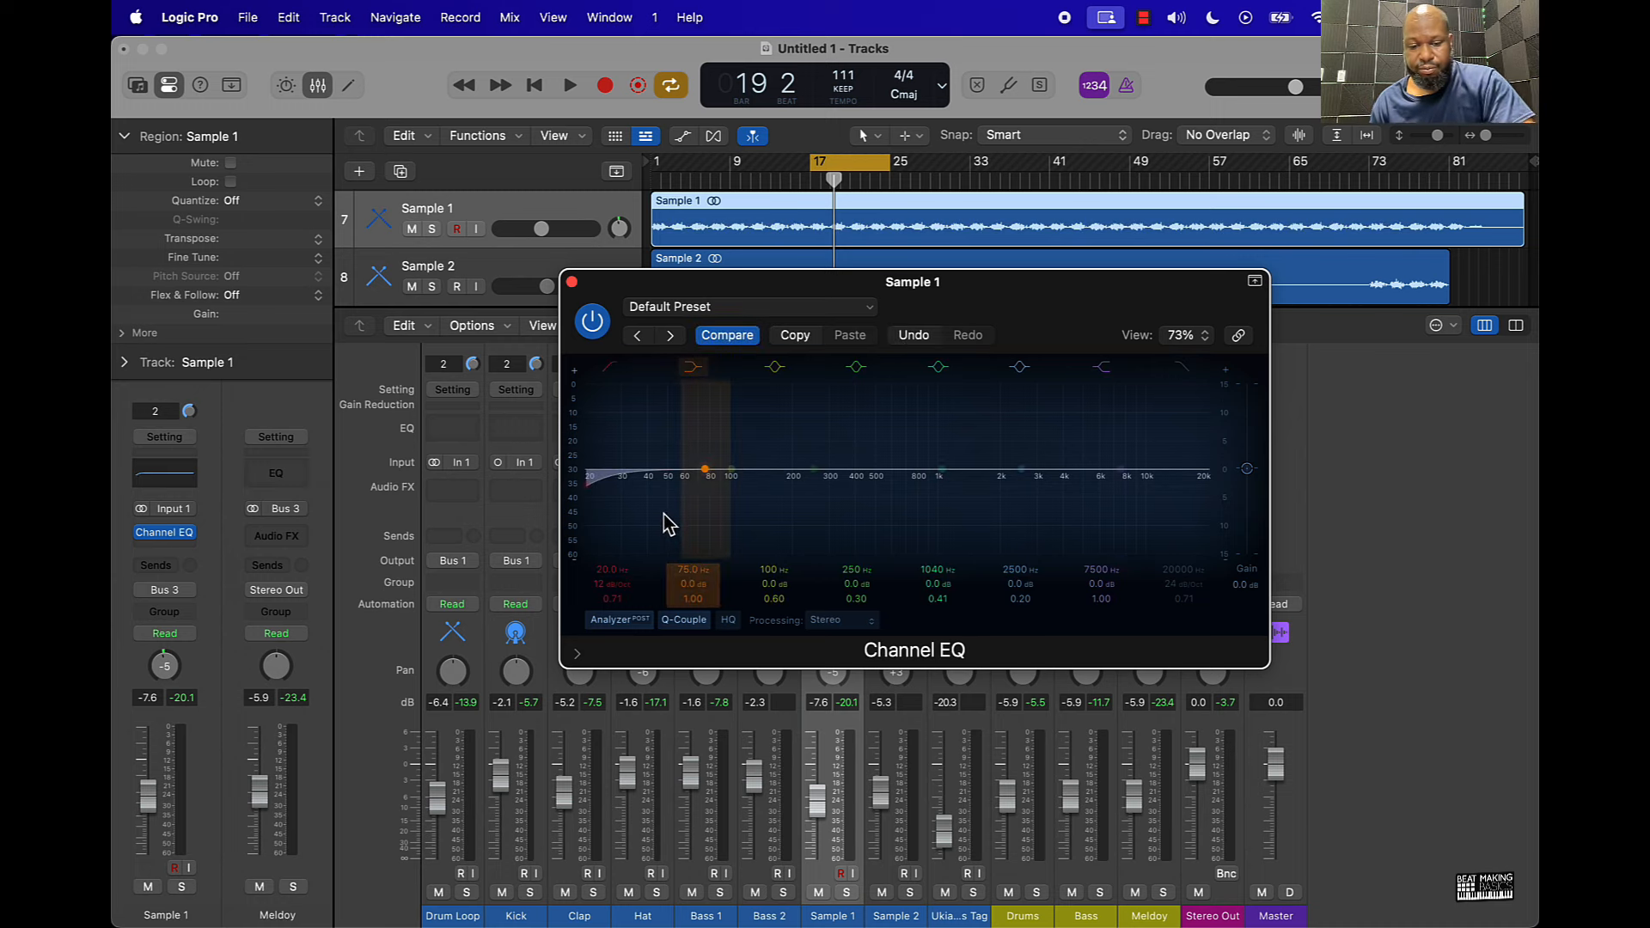
key(space)
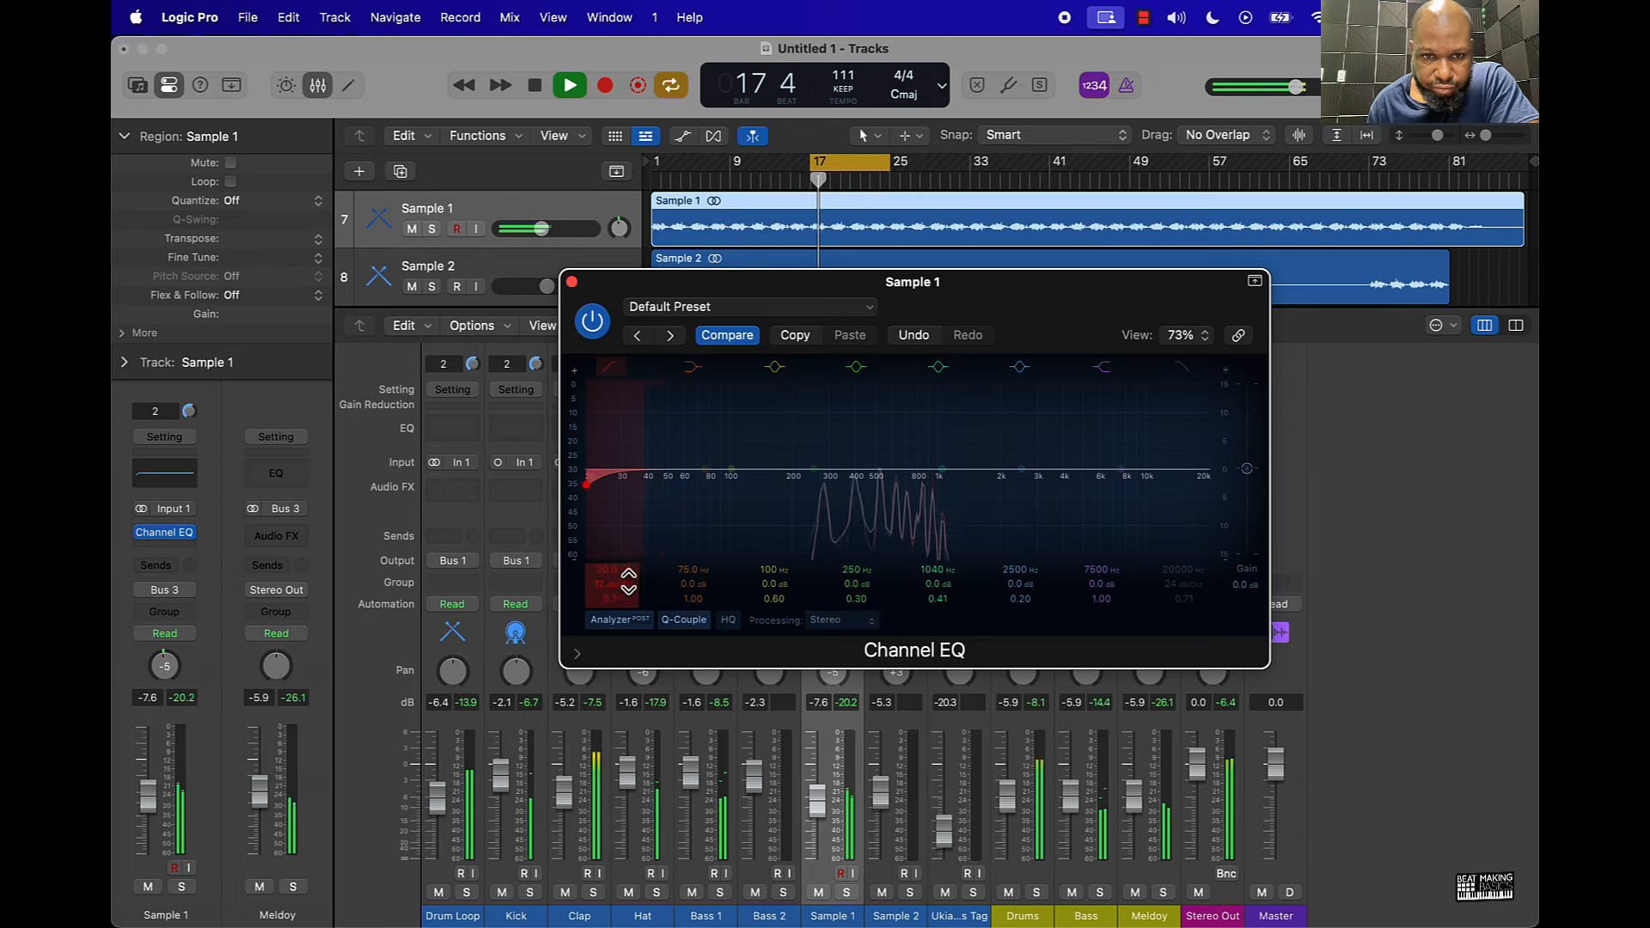
drag(606, 570, 606, 470)
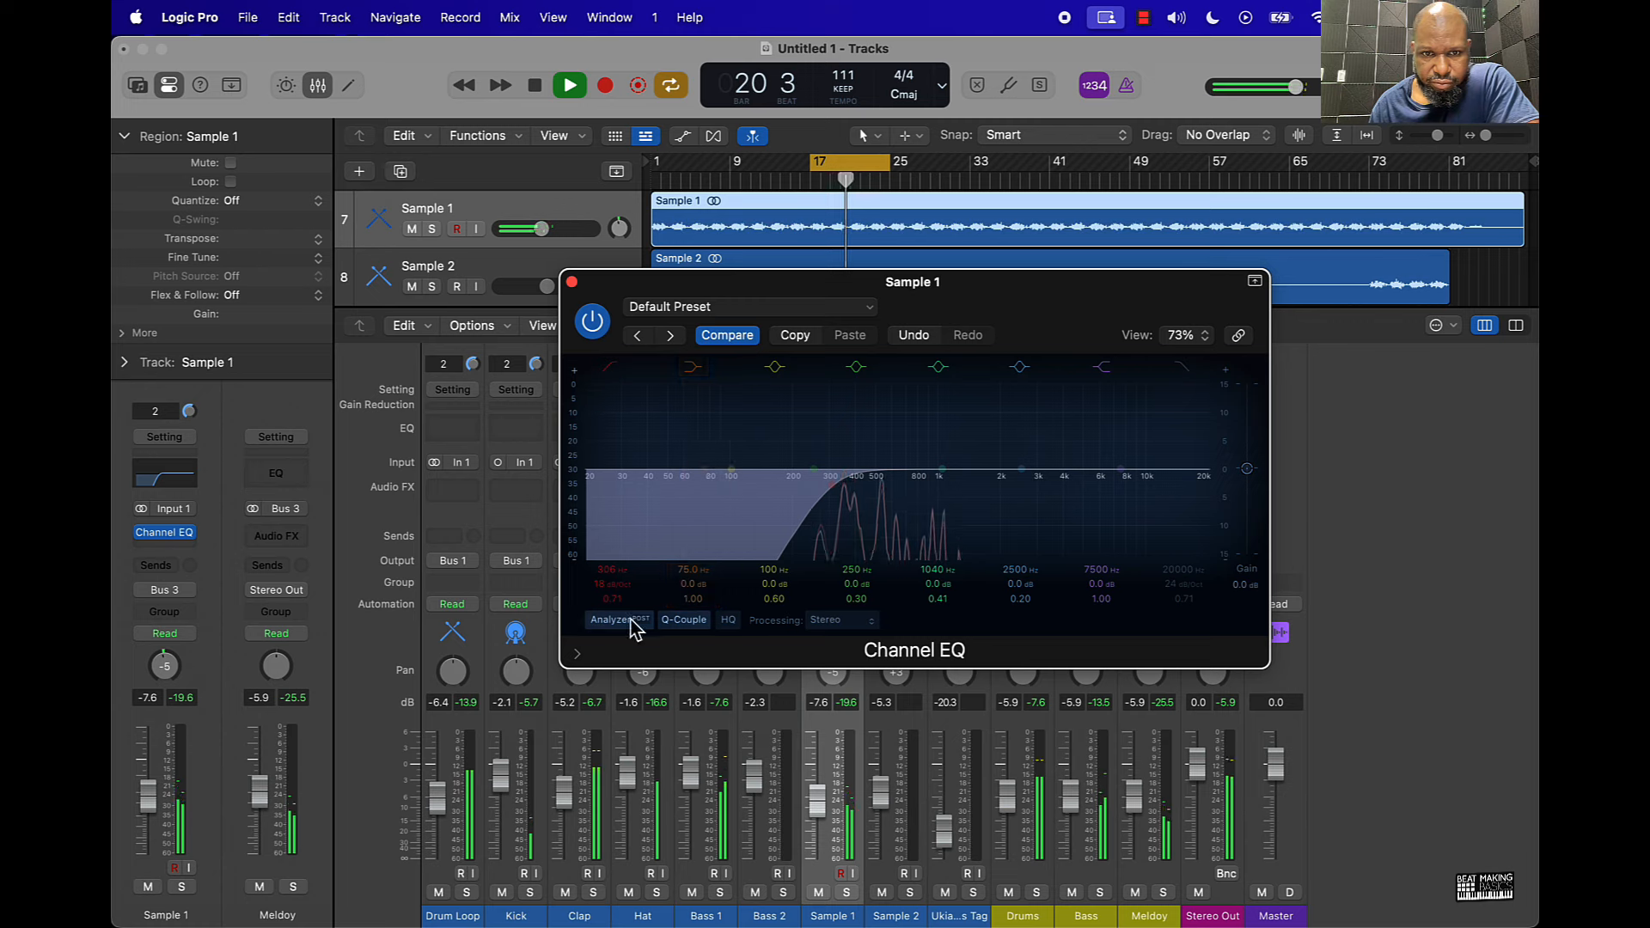
Add a Channel EQ to Kick, move its window aside, view its frequency content with the analyzer during playback, and stop
click(503, 434)
drag(988, 332, 623, 296)
click(255, 604)
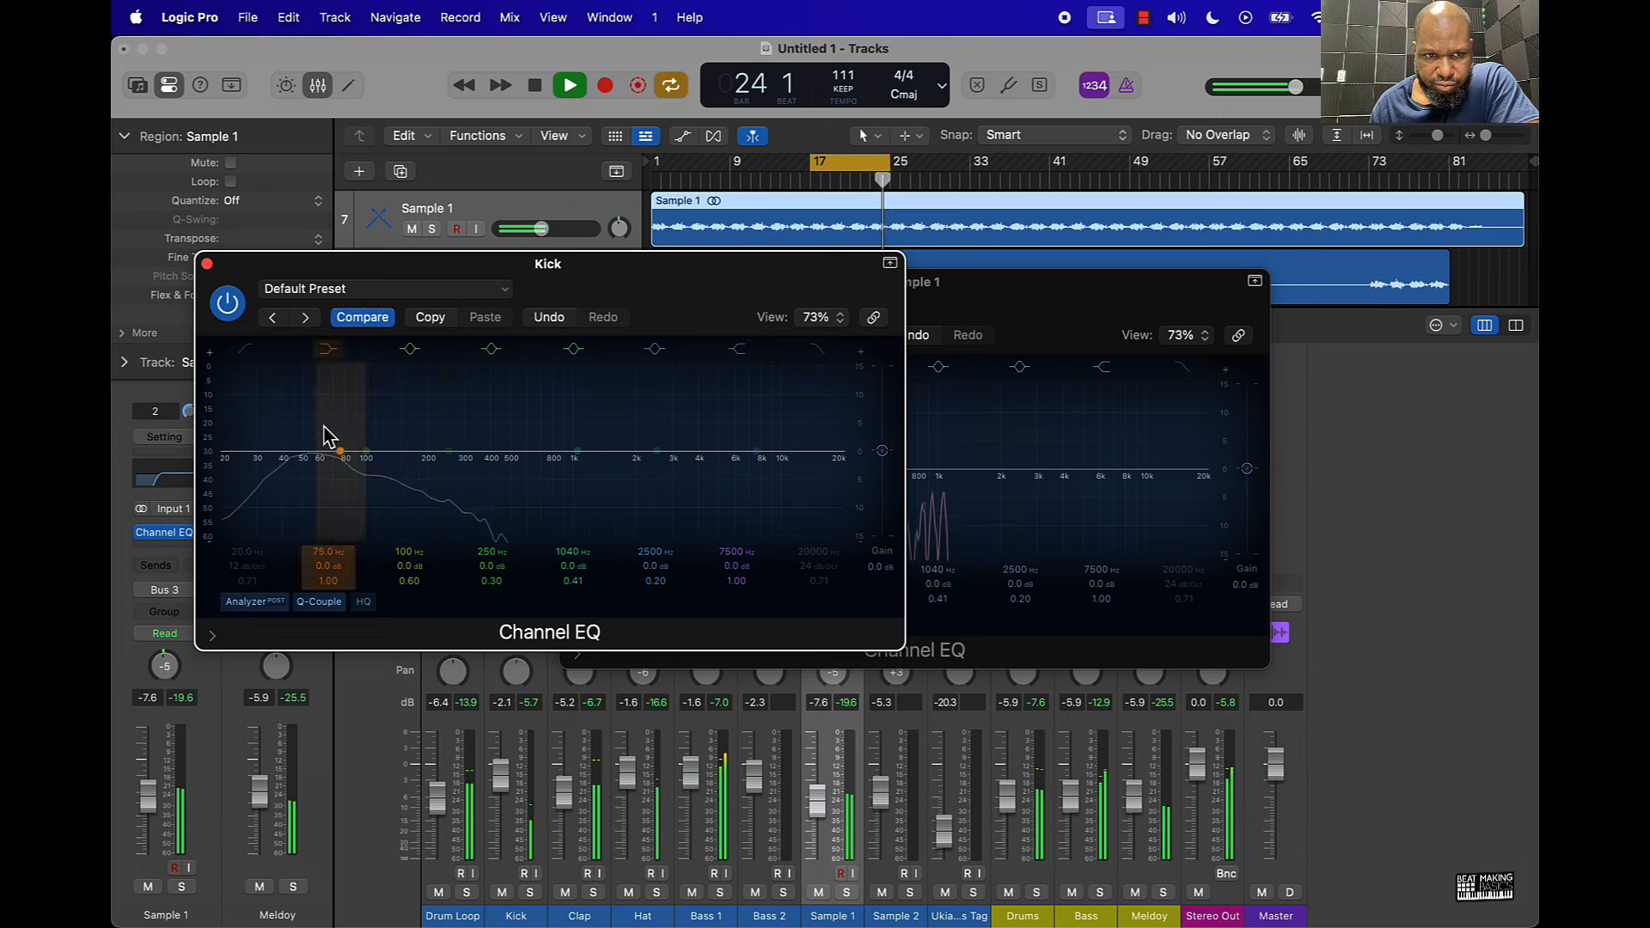
key(space)
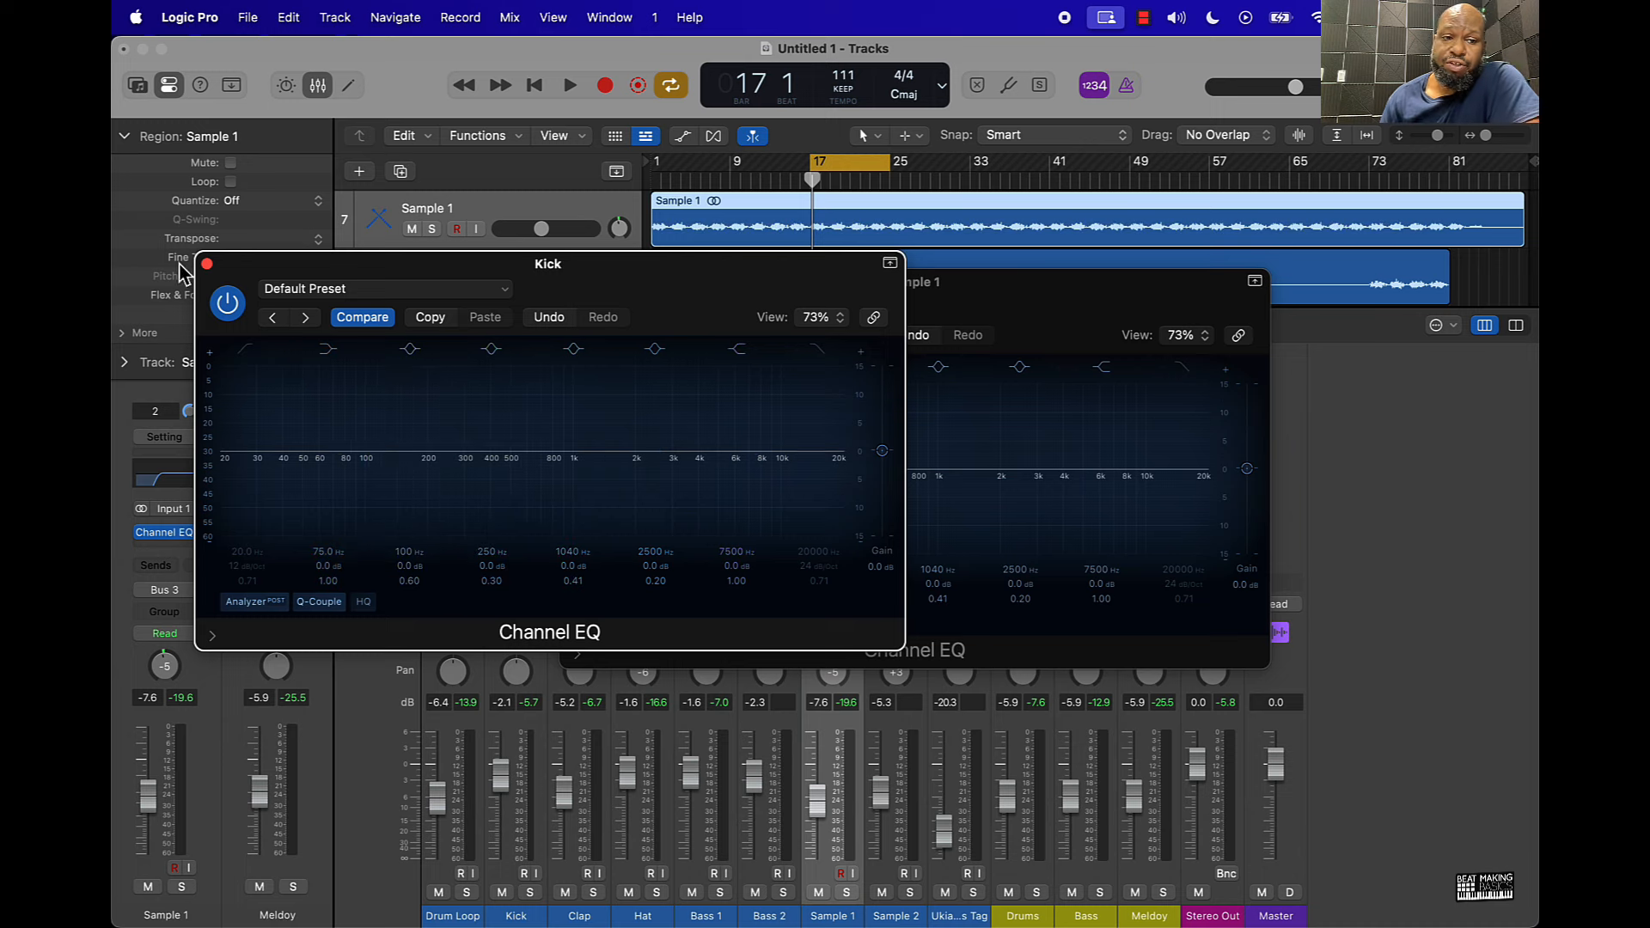
Close both Channel EQ windows and copy Sample 1's EQ to Sample 2
click(207, 263)
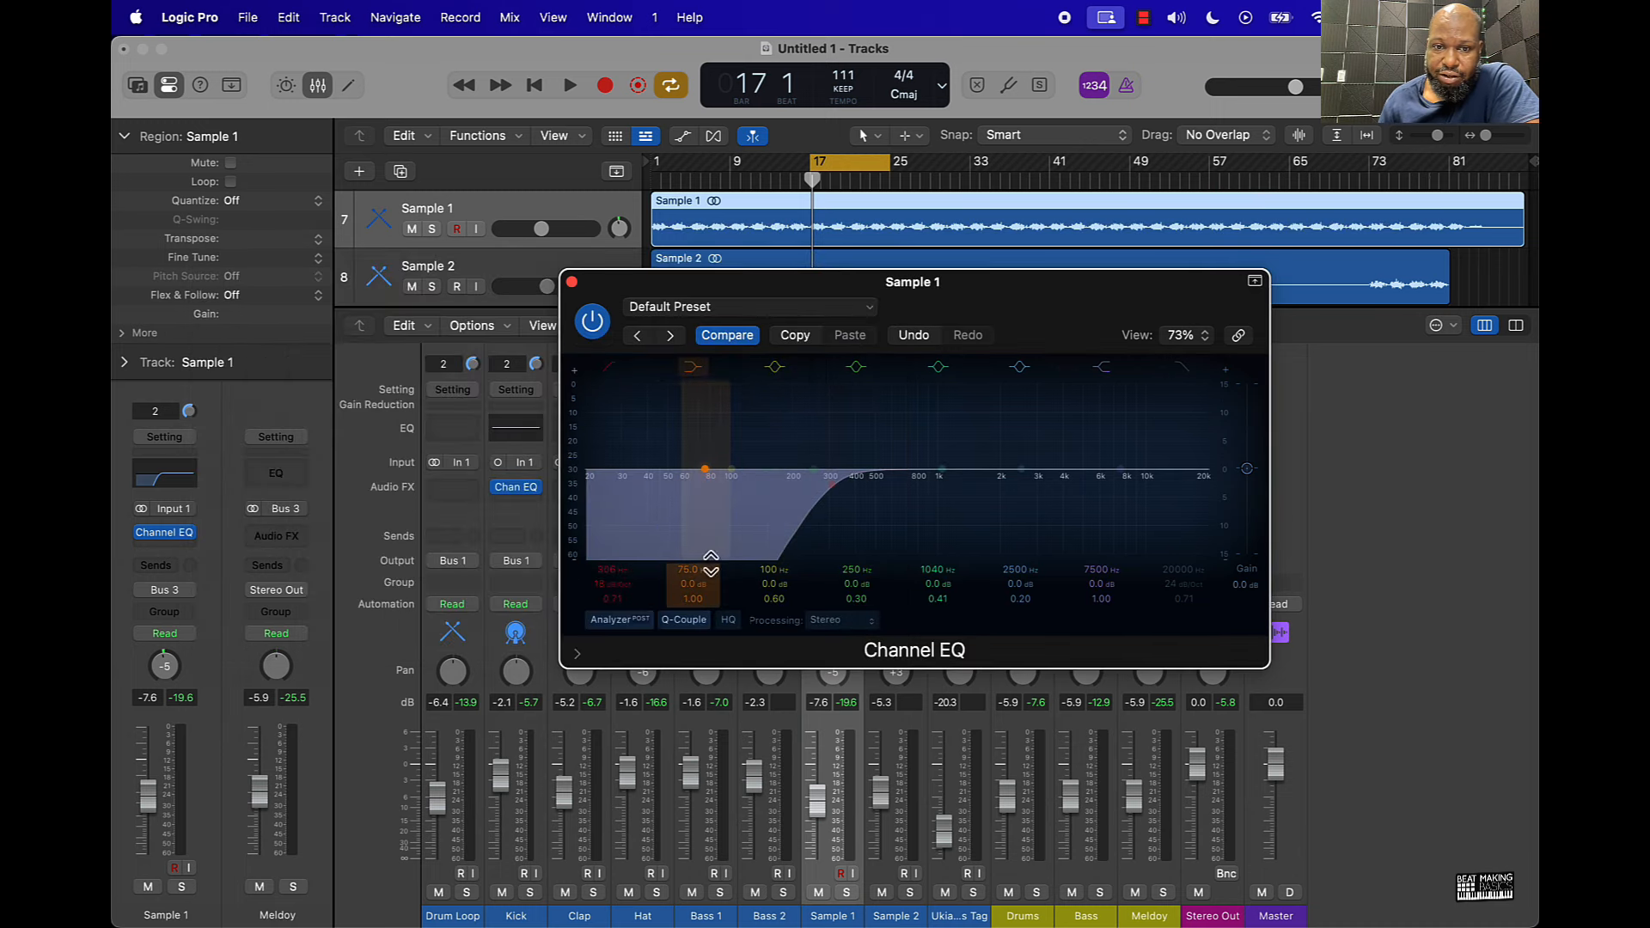
click(572, 282)
drag(841, 440, 876, 448)
Start playback, add a Channel EQ to Hat, raise its low cut to roughly 400 Hz, and close the EQ window
key(space)
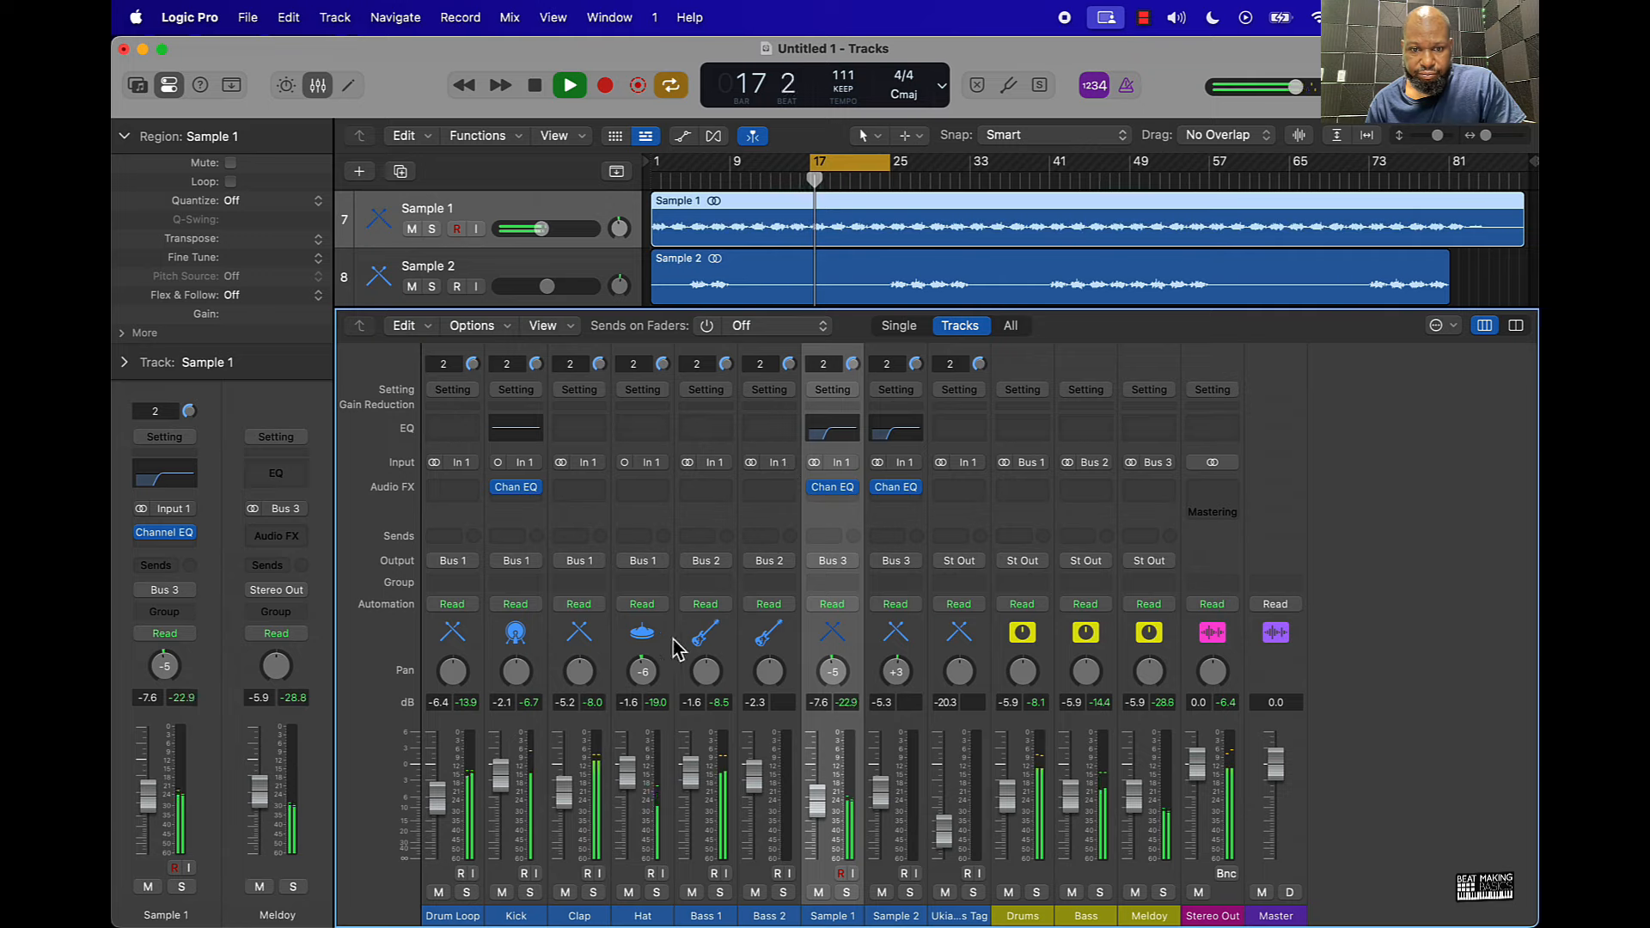
click(643, 430)
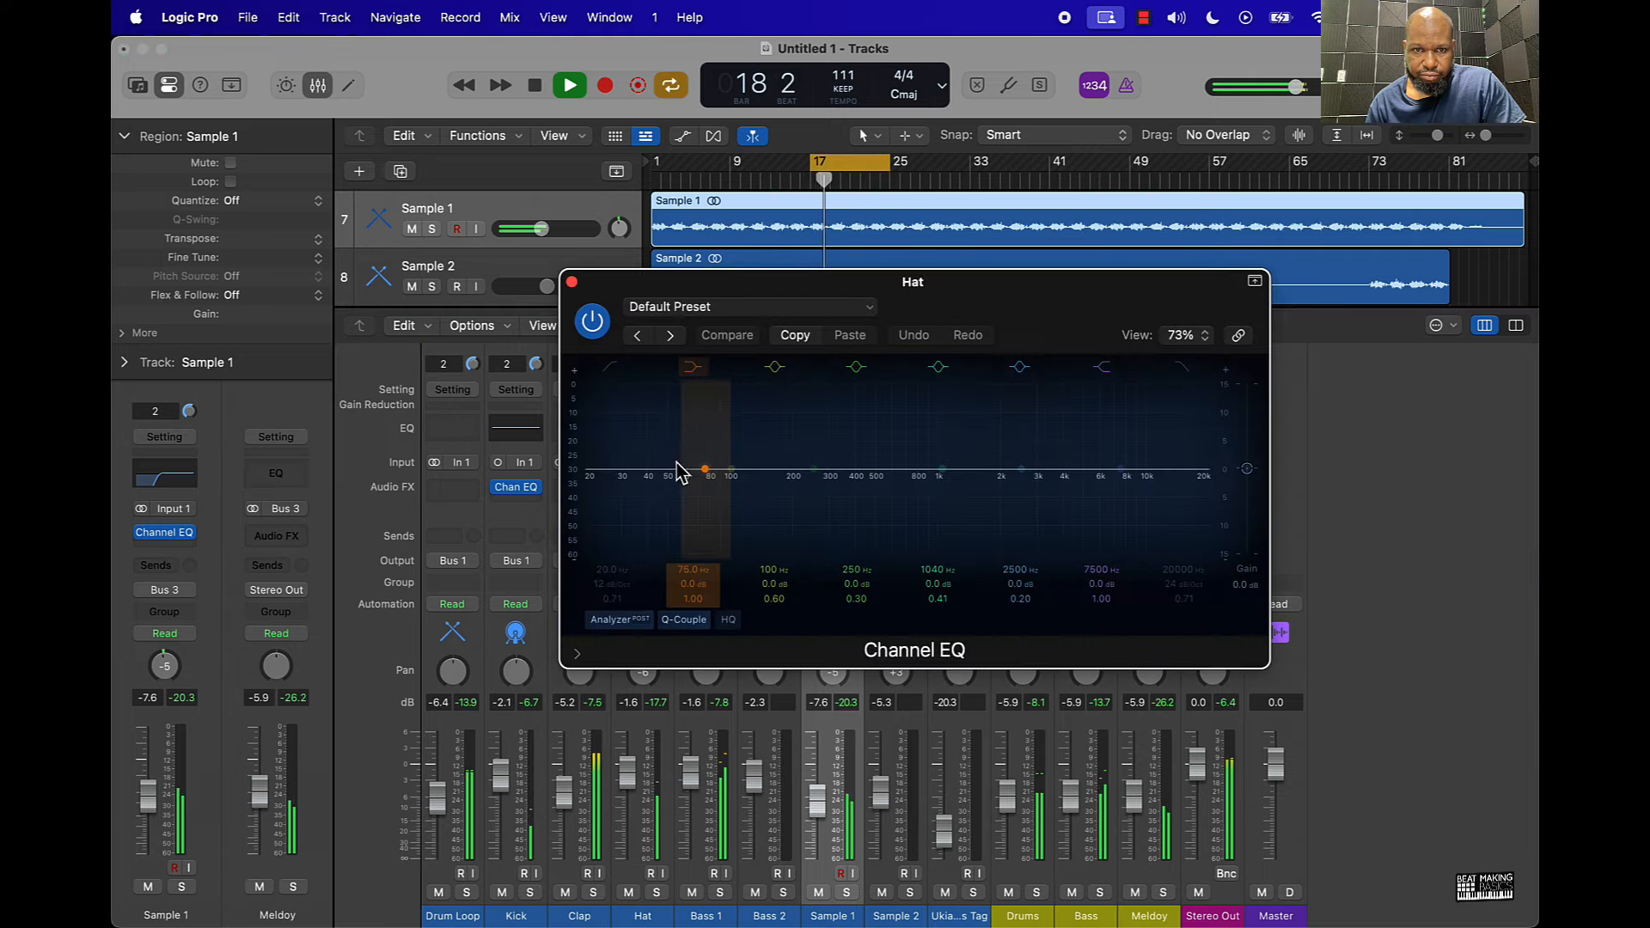
drag(622, 568, 622, 494)
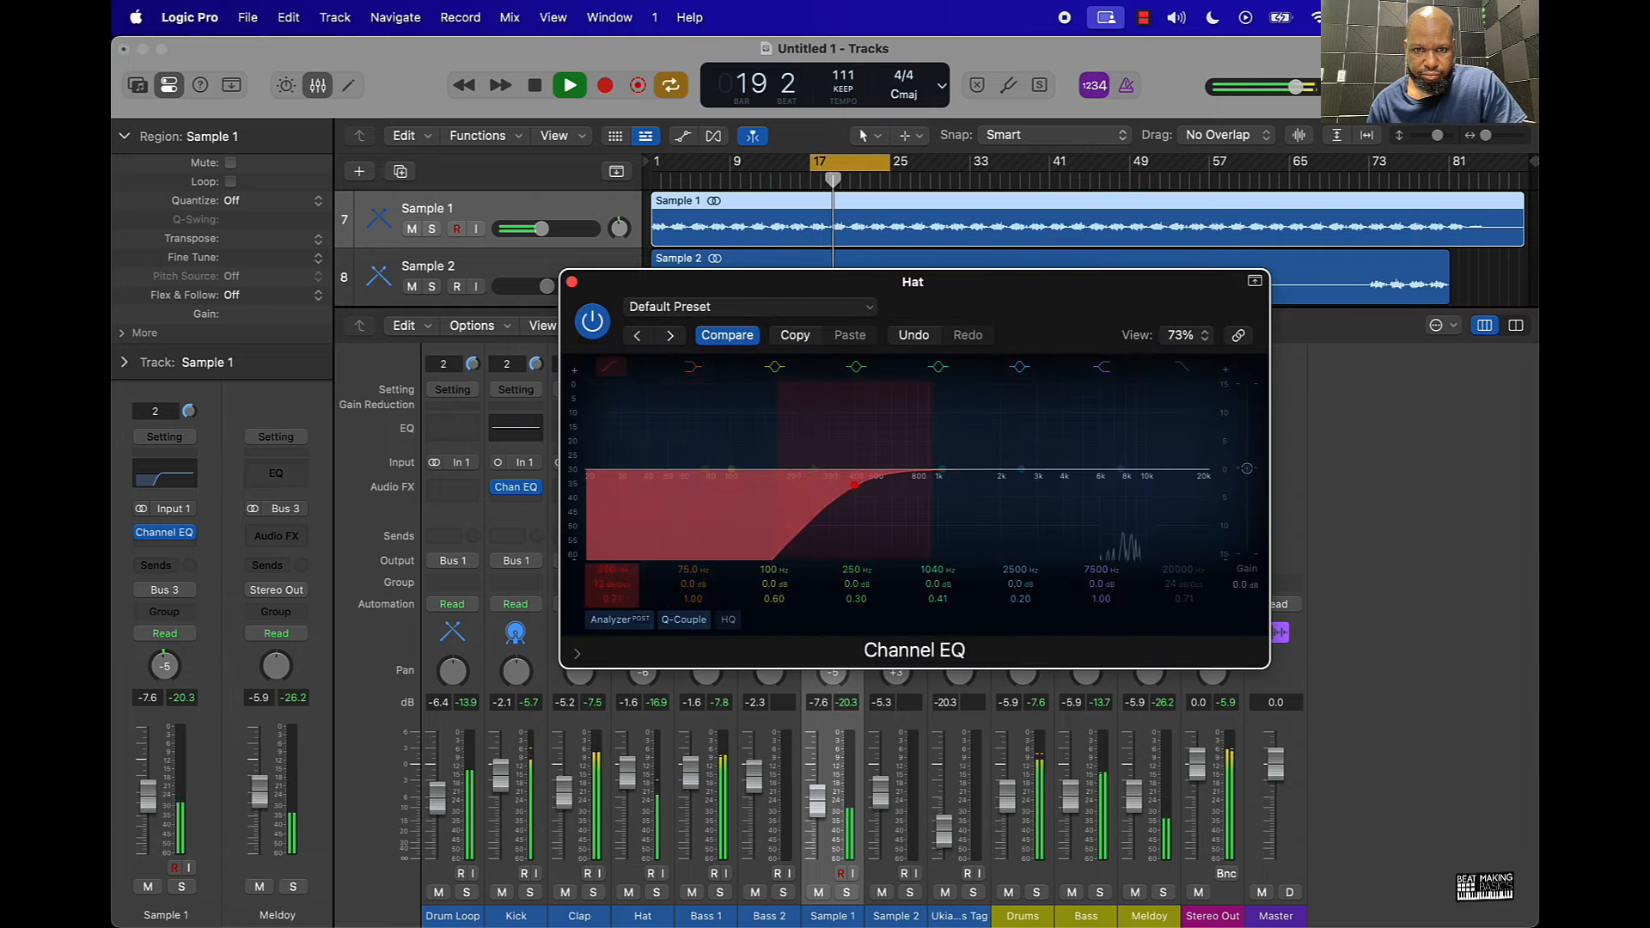
click(571, 283)
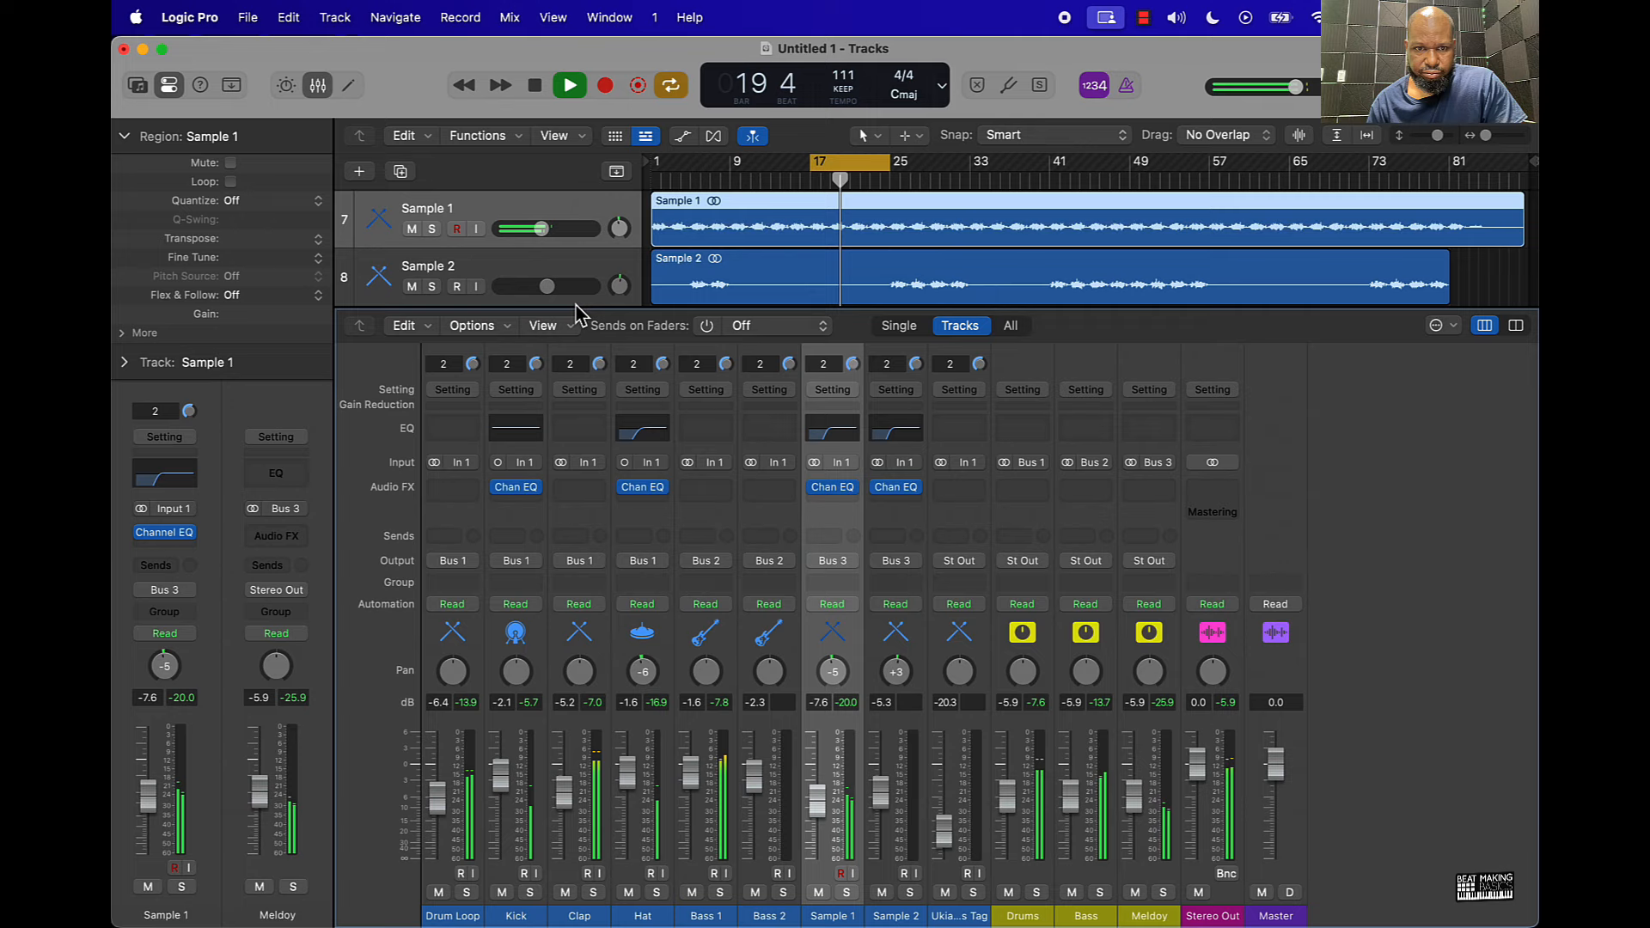
Add a Channel EQ to Clap and enable its low cut at about 340 Hz while the section plays
click(587, 413)
click(601, 427)
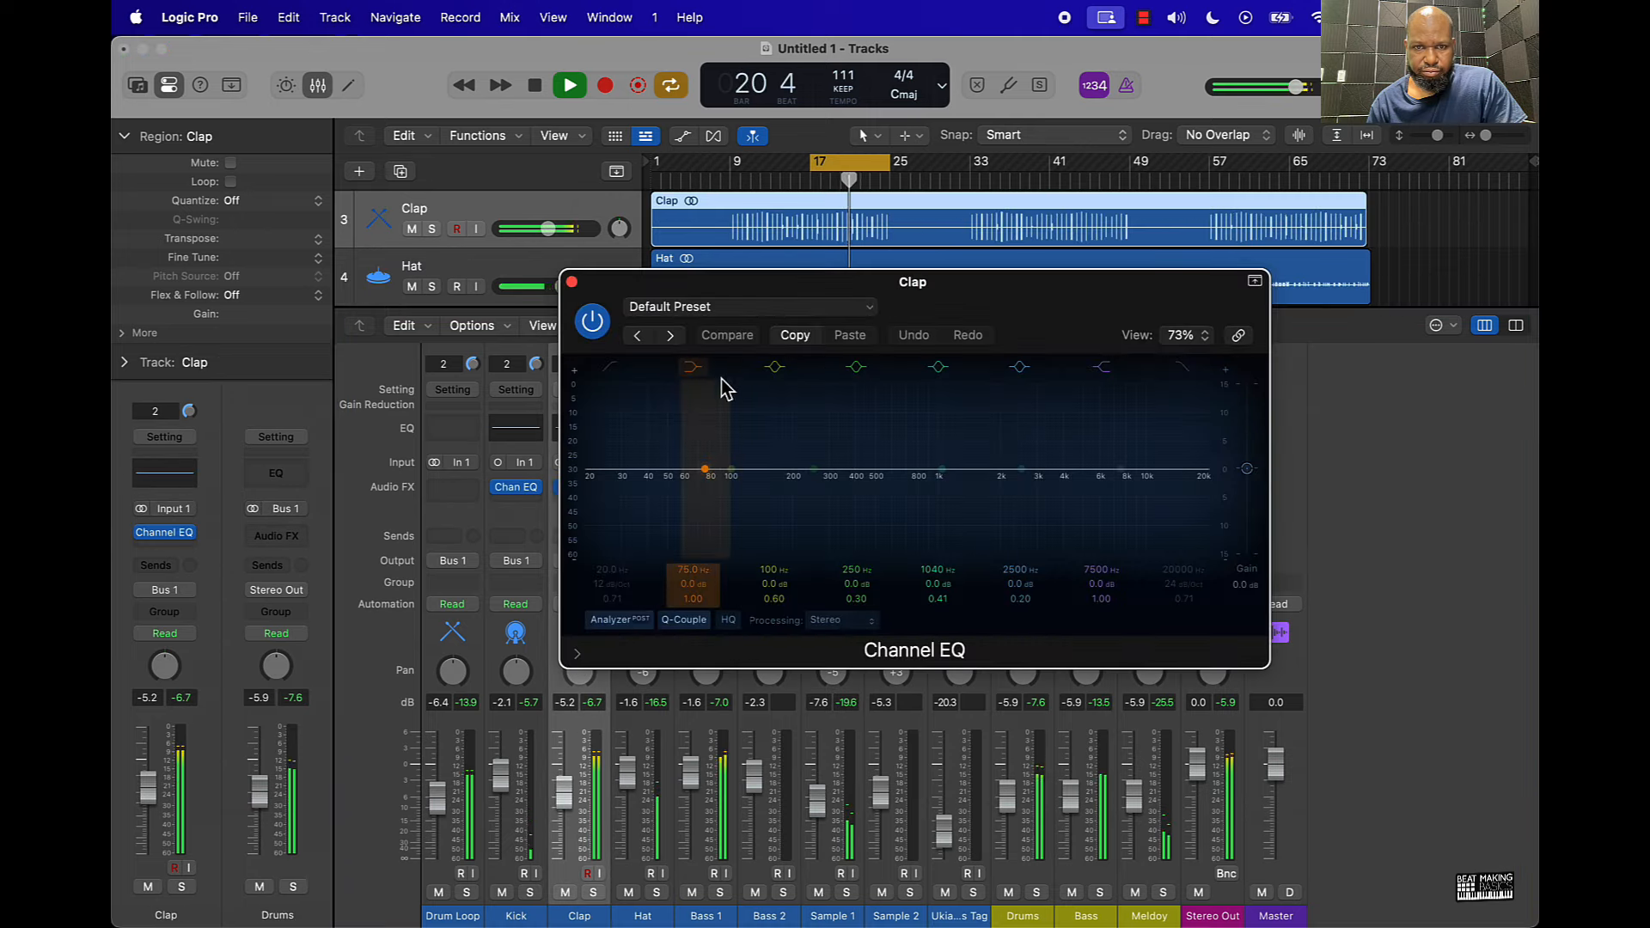
click(610, 367)
drag(612, 569, 613, 501)
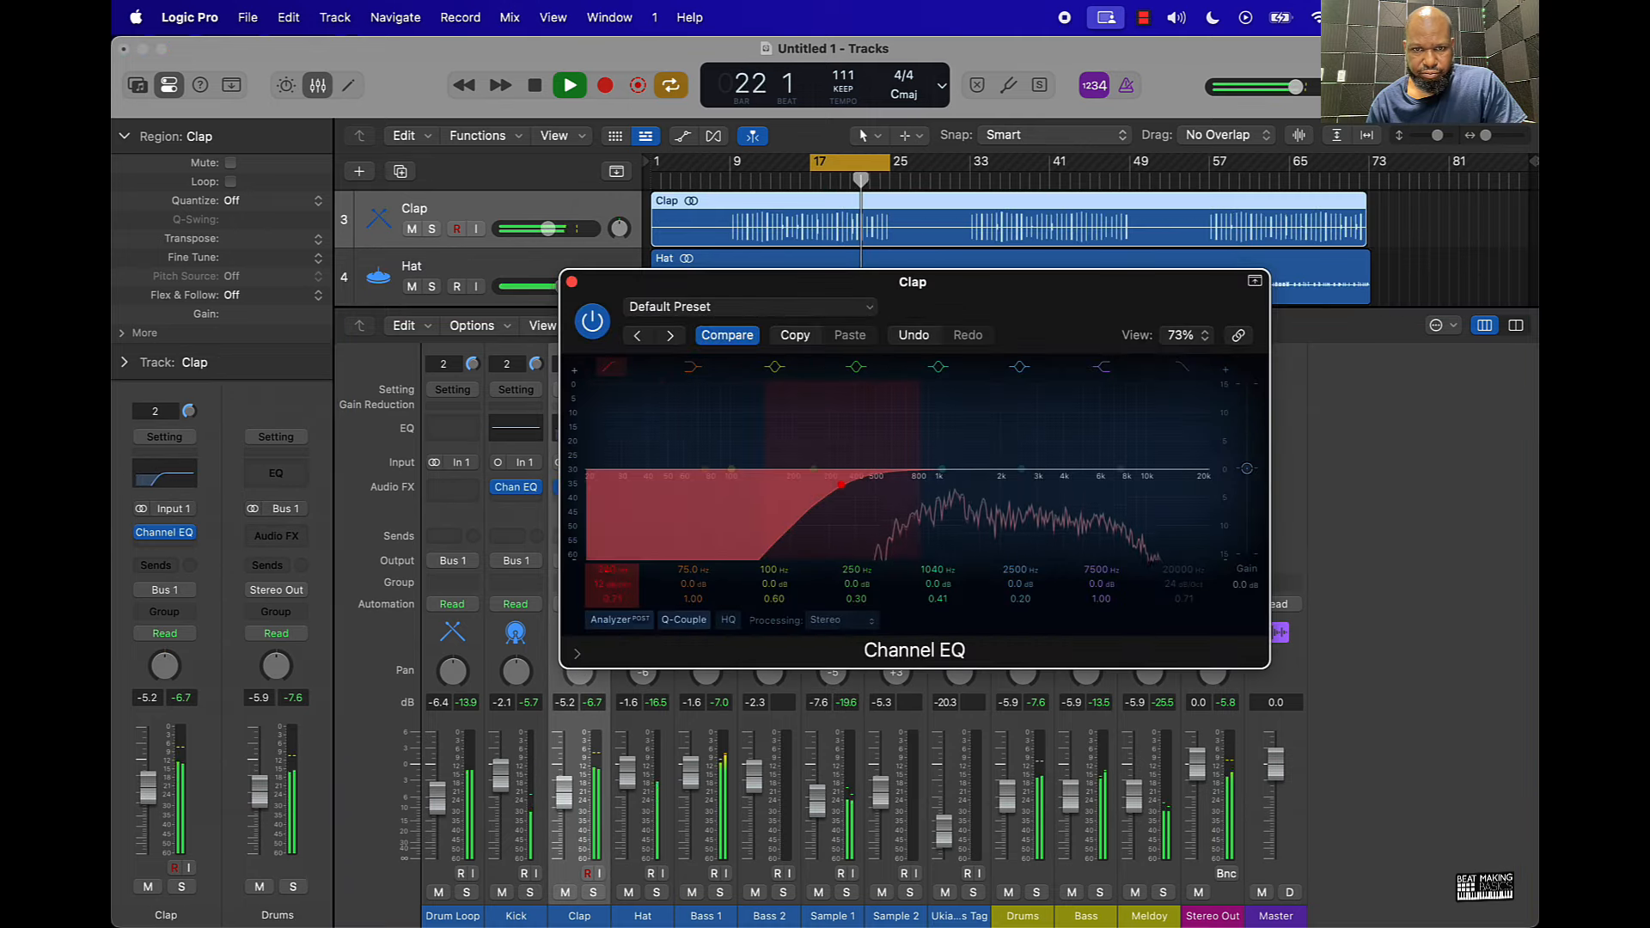
Close Clap's EQ window, resume playback with cycling off, and raise Bass 2's level to -1.2 dB
click(571, 282)
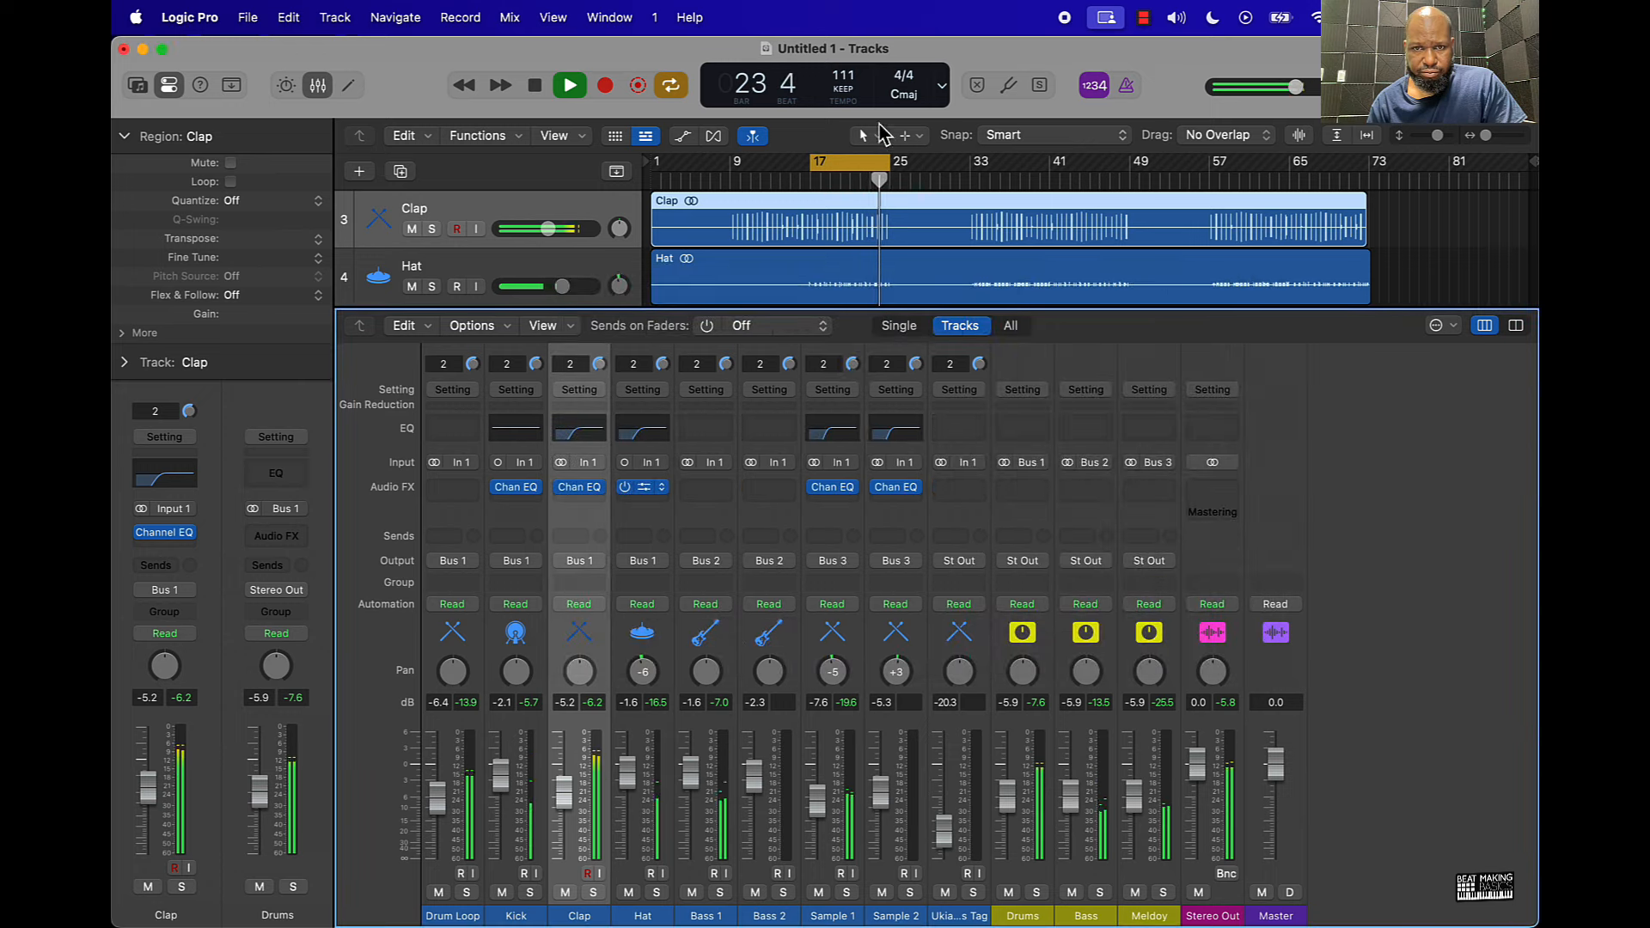
key(space)
click(851, 164)
key(space)
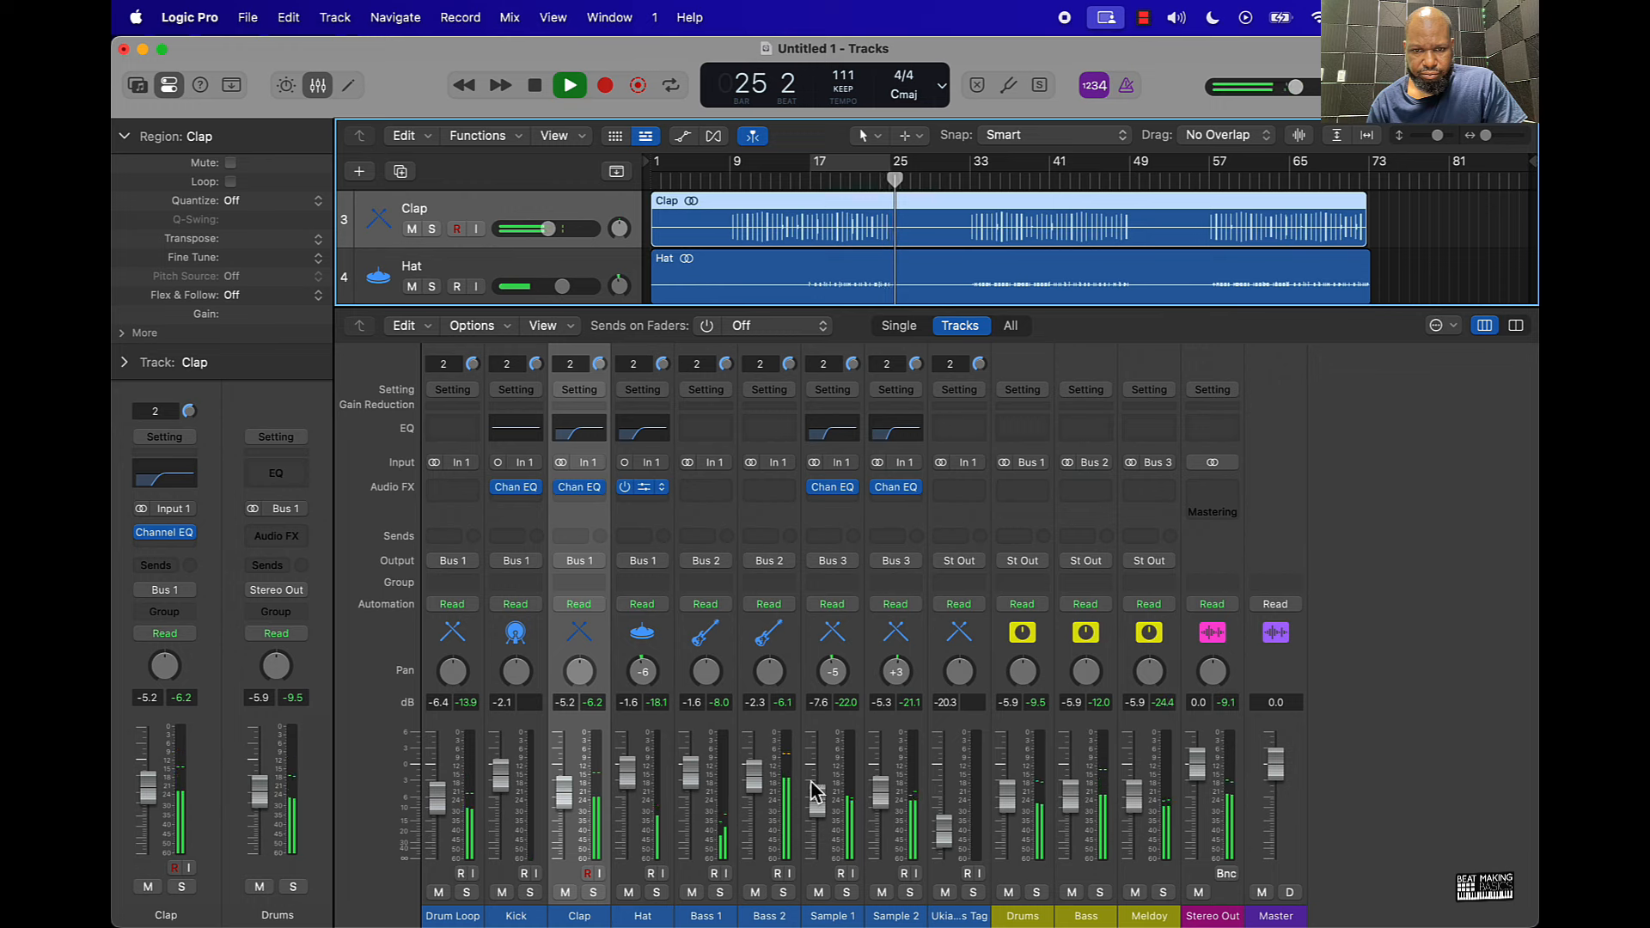
drag(754, 778, 755, 772)
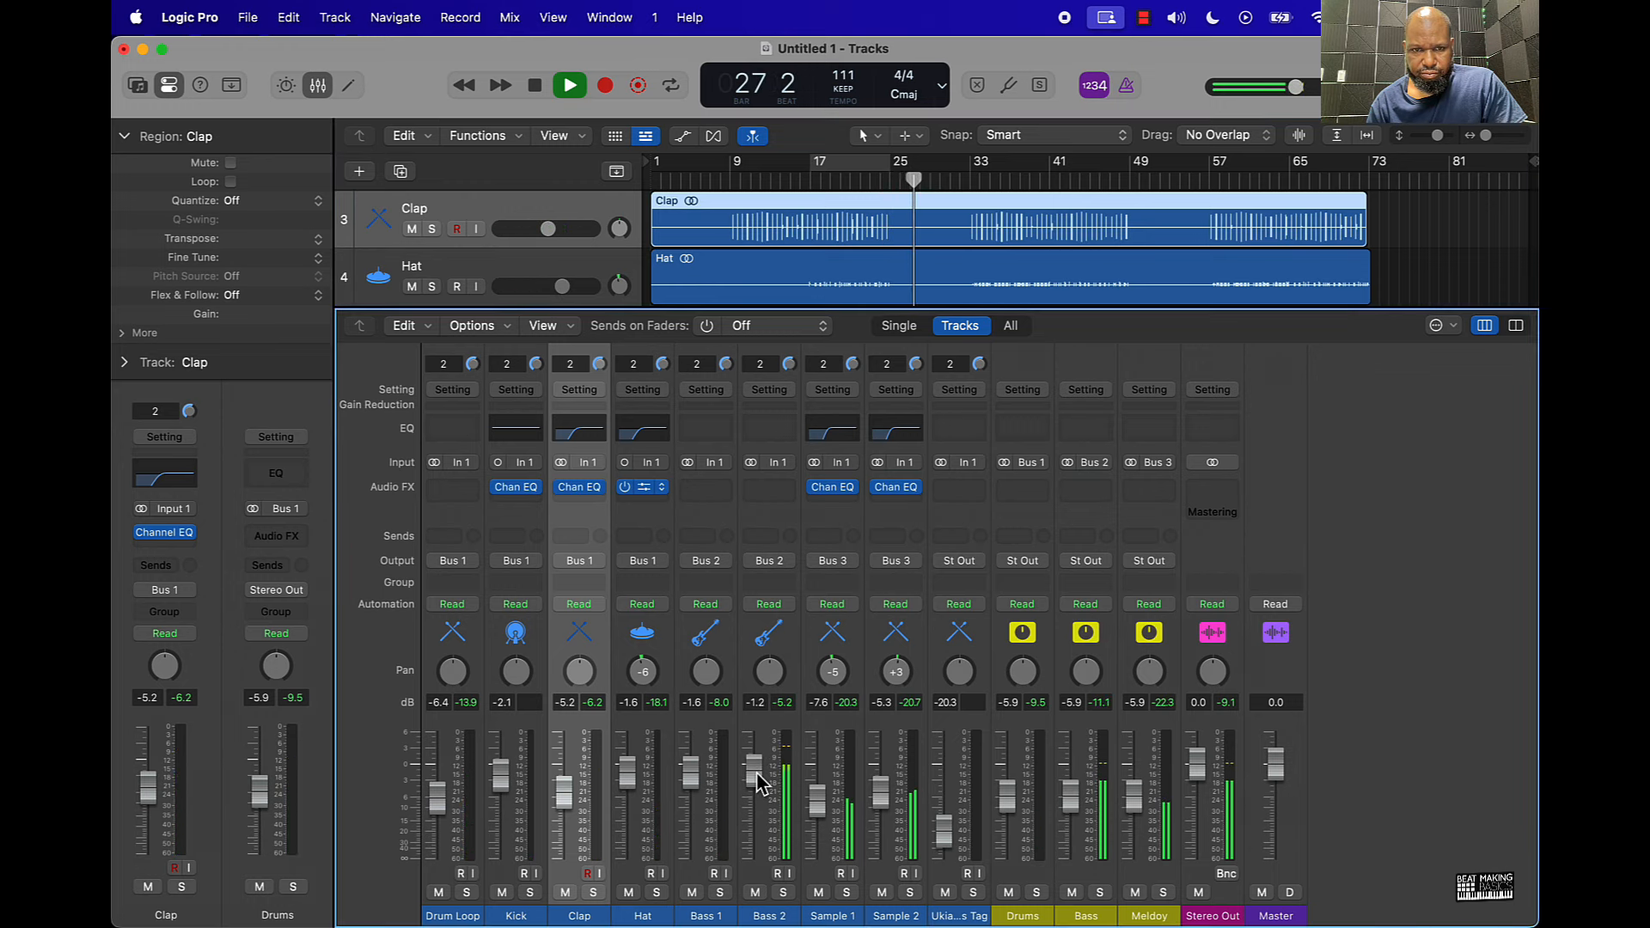
Remove the Channel EQ from Kick and stop playback
click(535, 488)
click(571, 481)
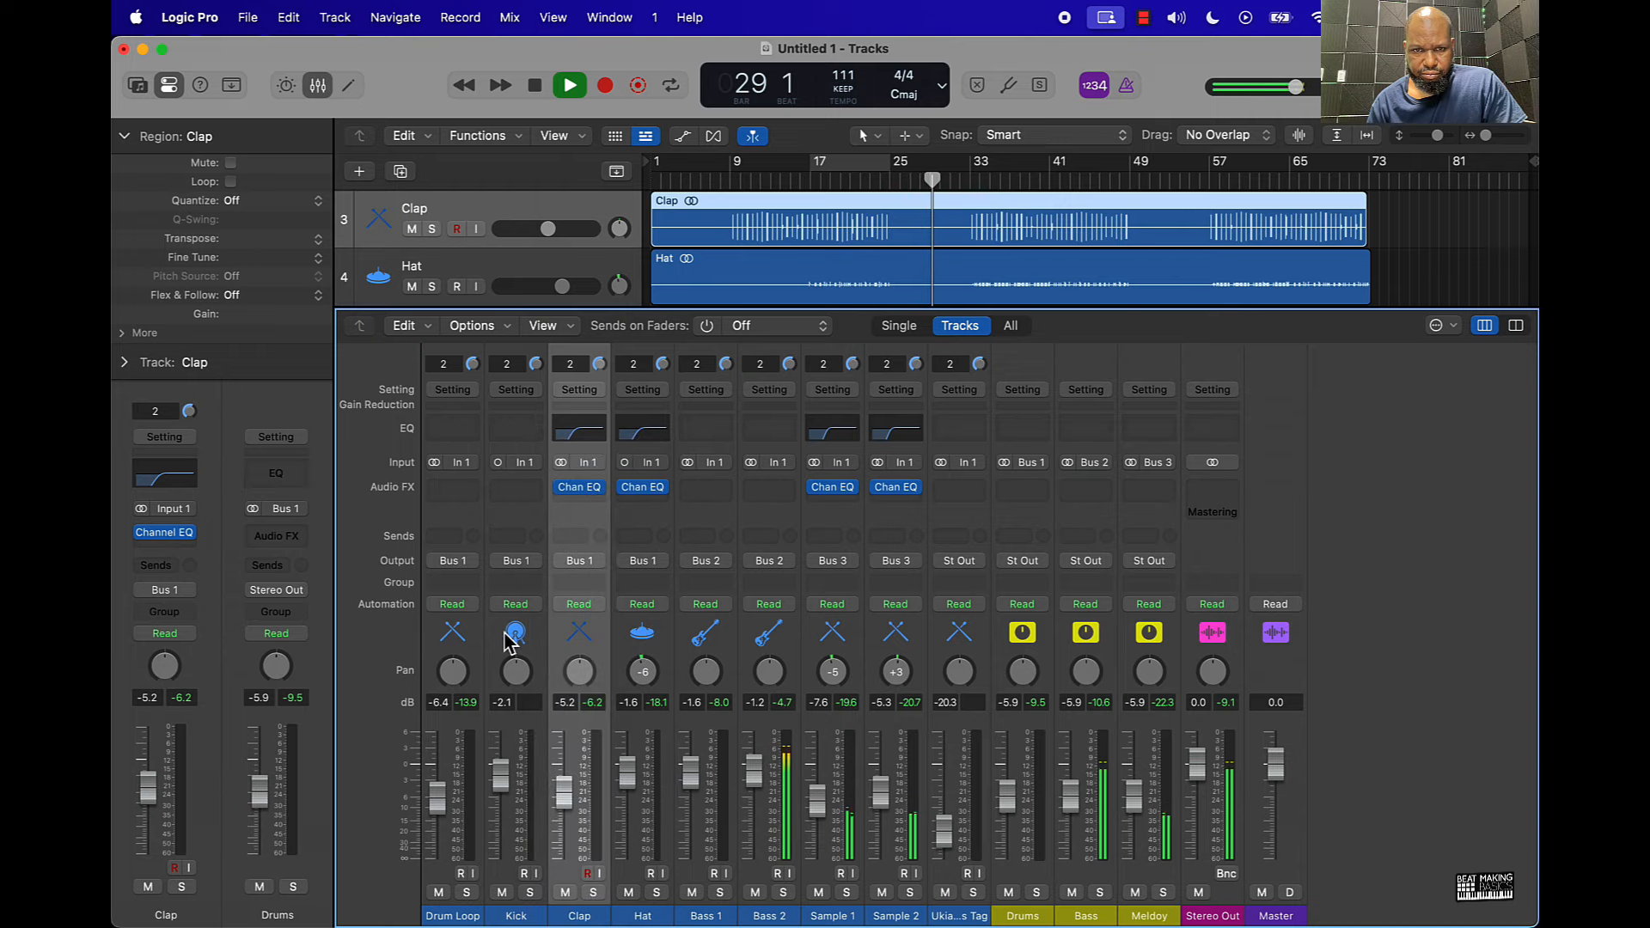
key(space)
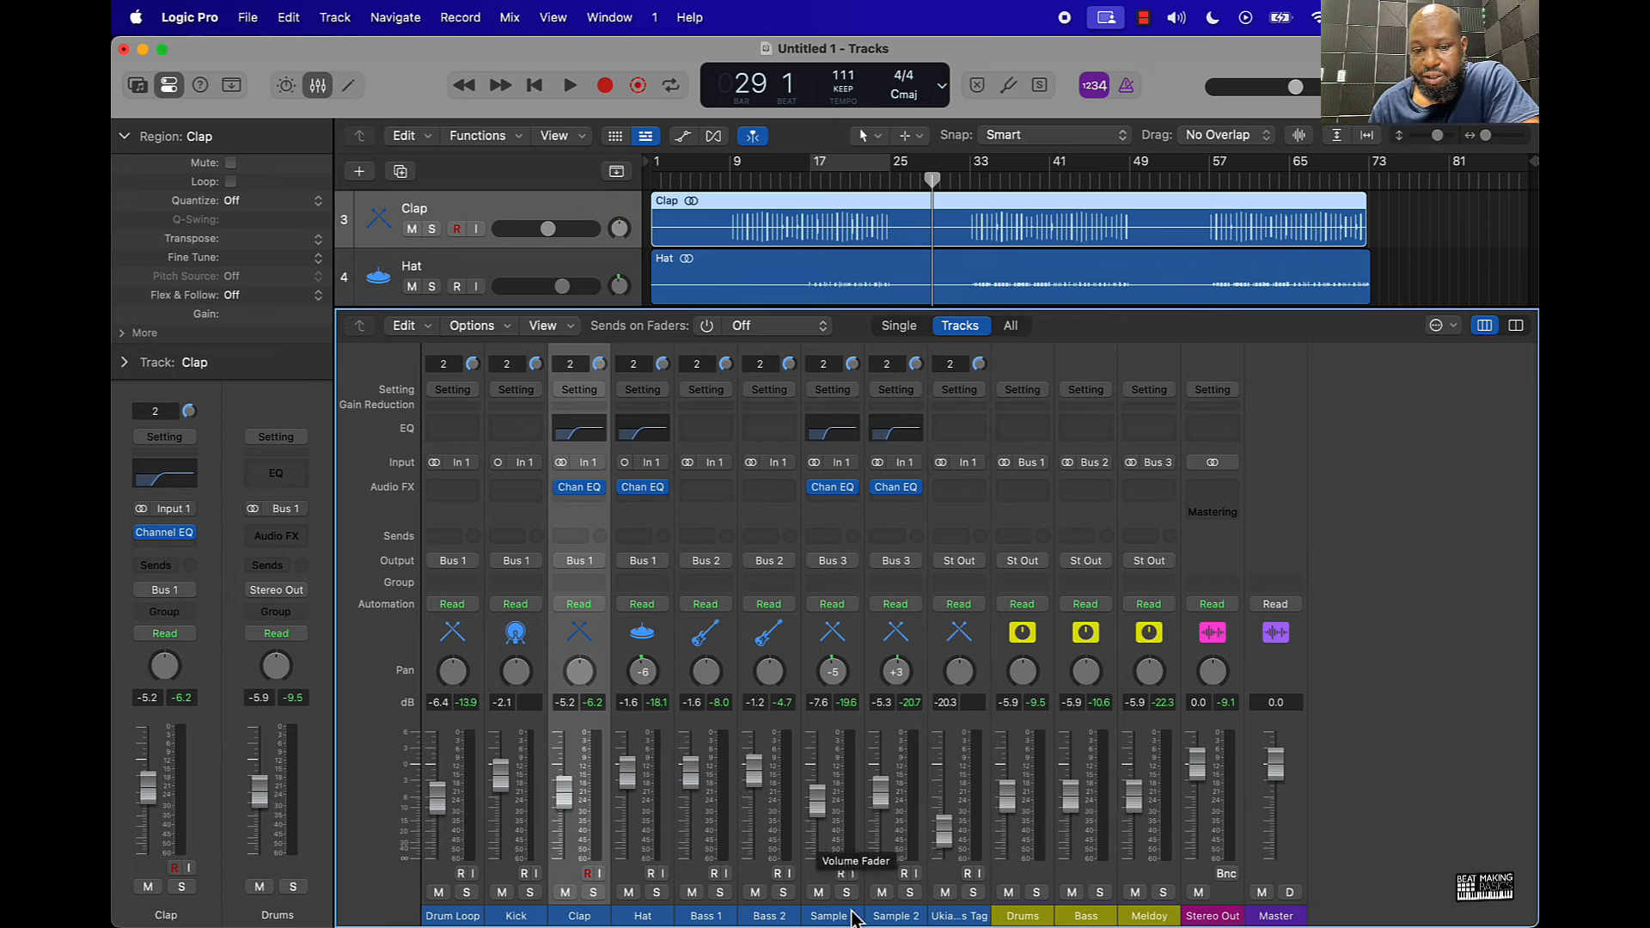
Select Sample 1 and Sample 2 together and add a send to Bus 4 on both
click(894, 915)
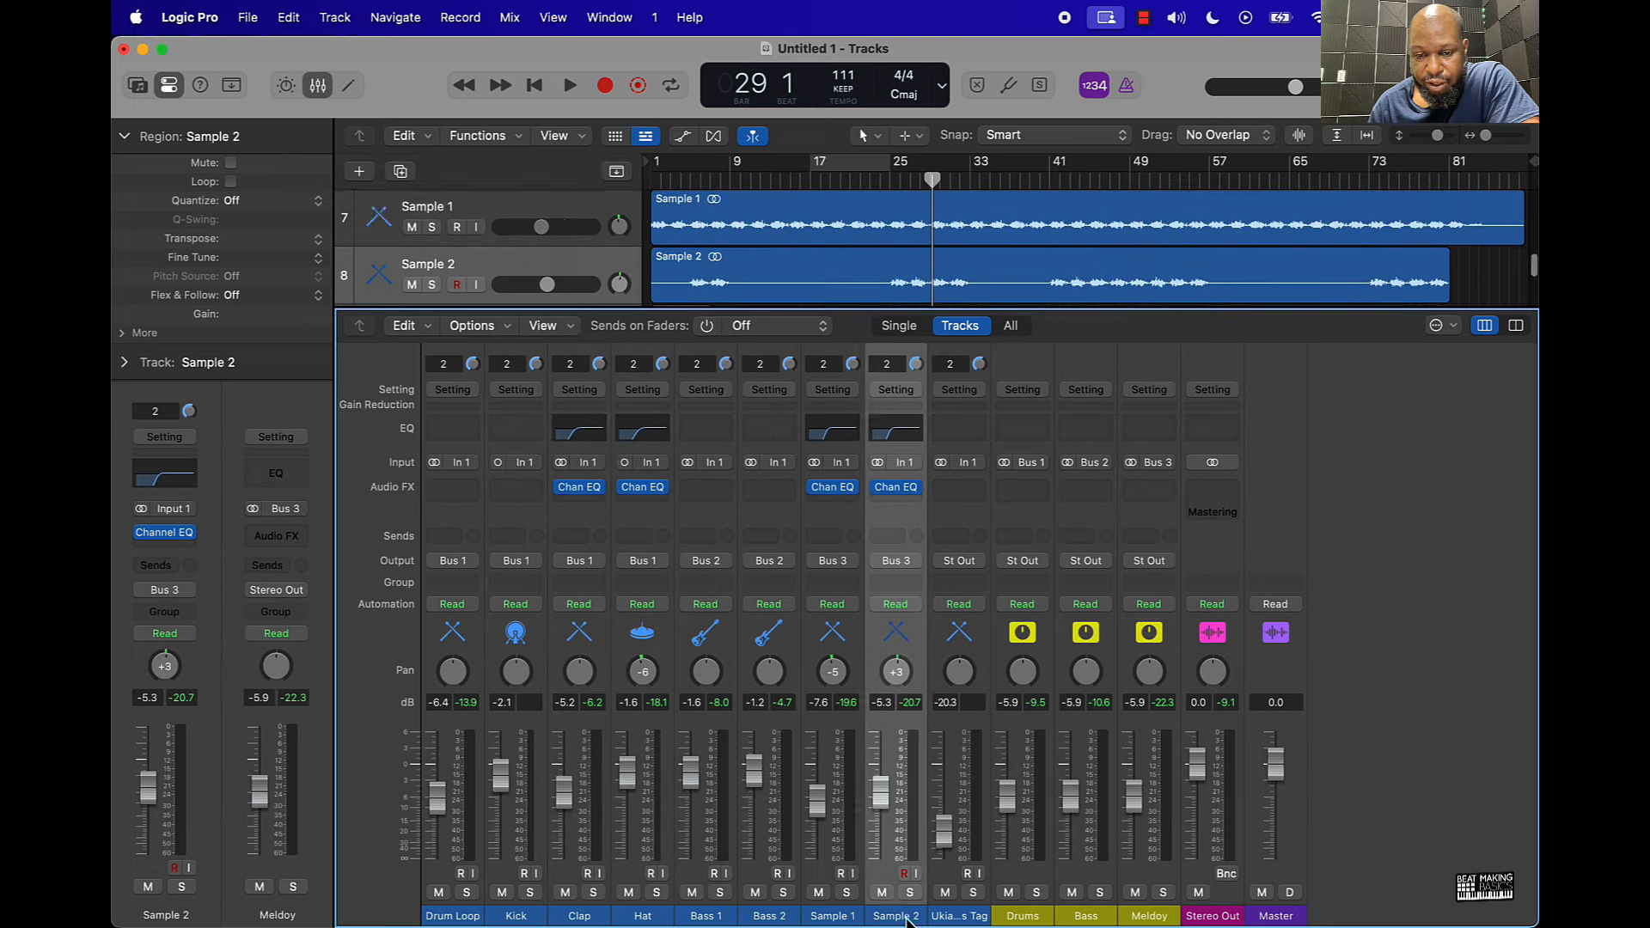
shift+click(833, 646)
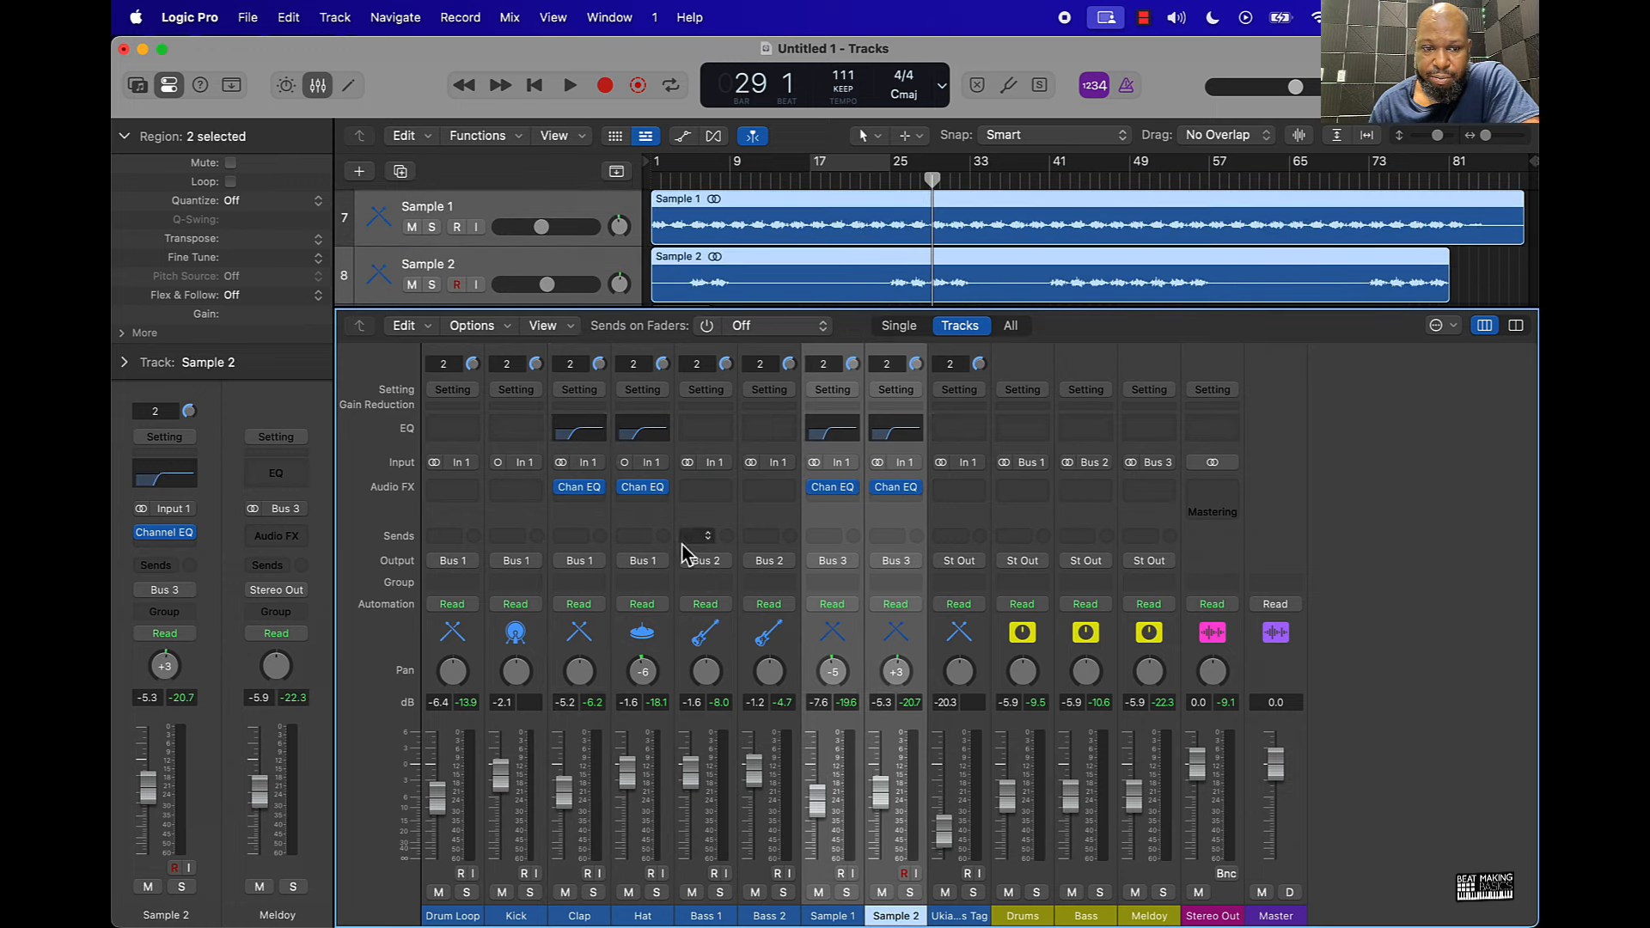
click(820, 539)
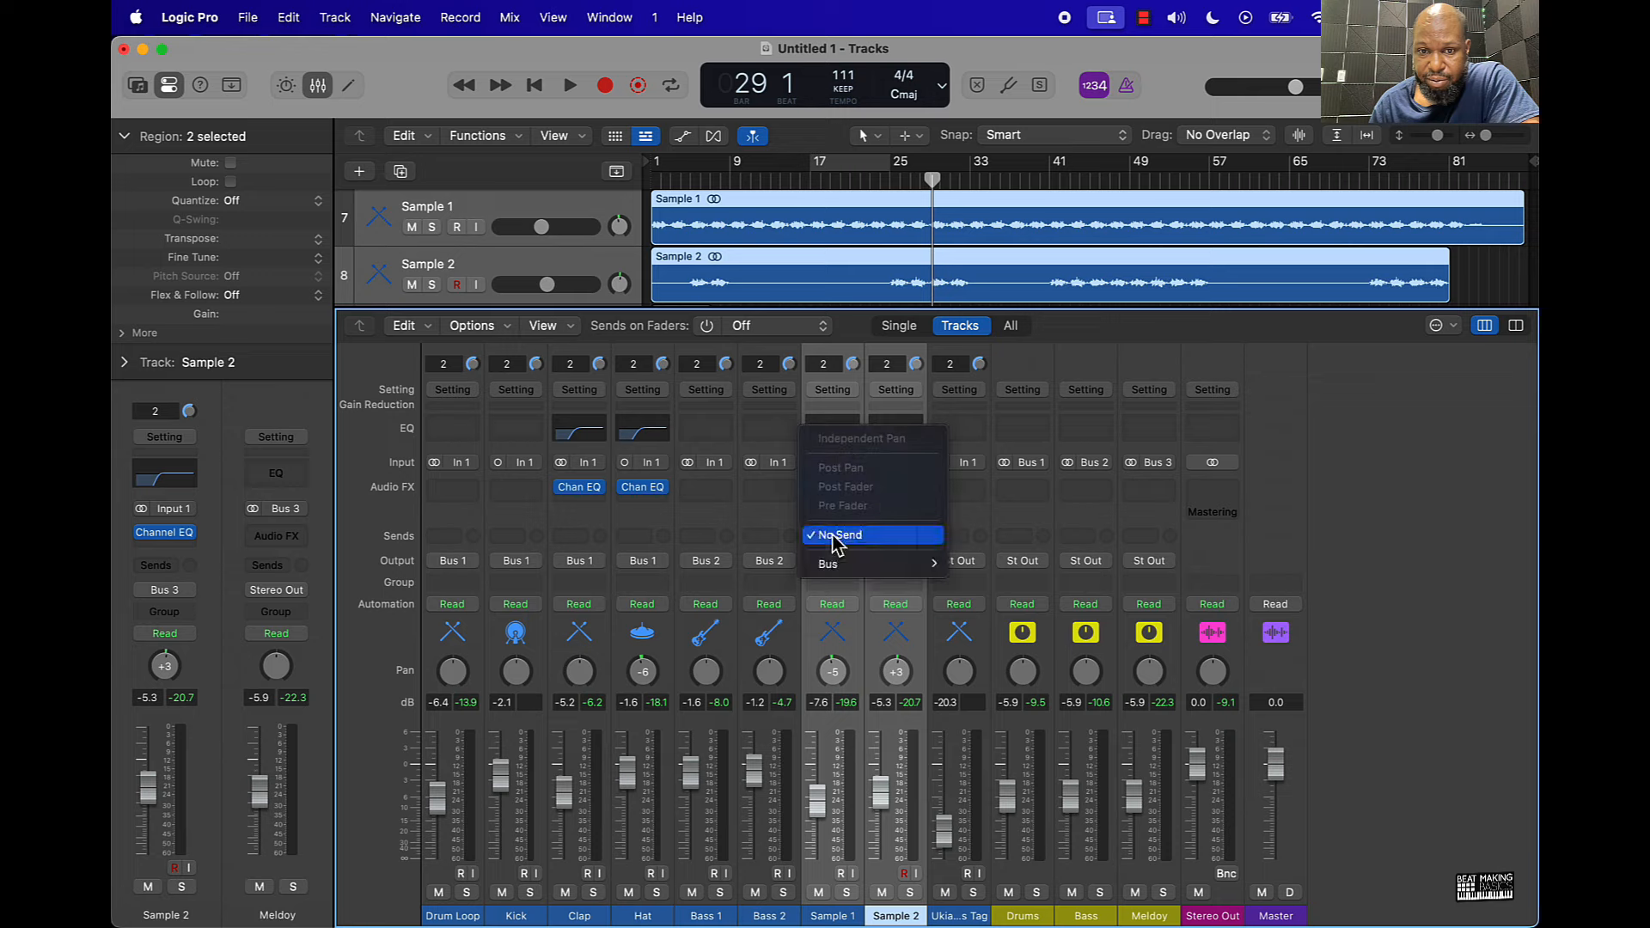
mouse_move(840, 574)
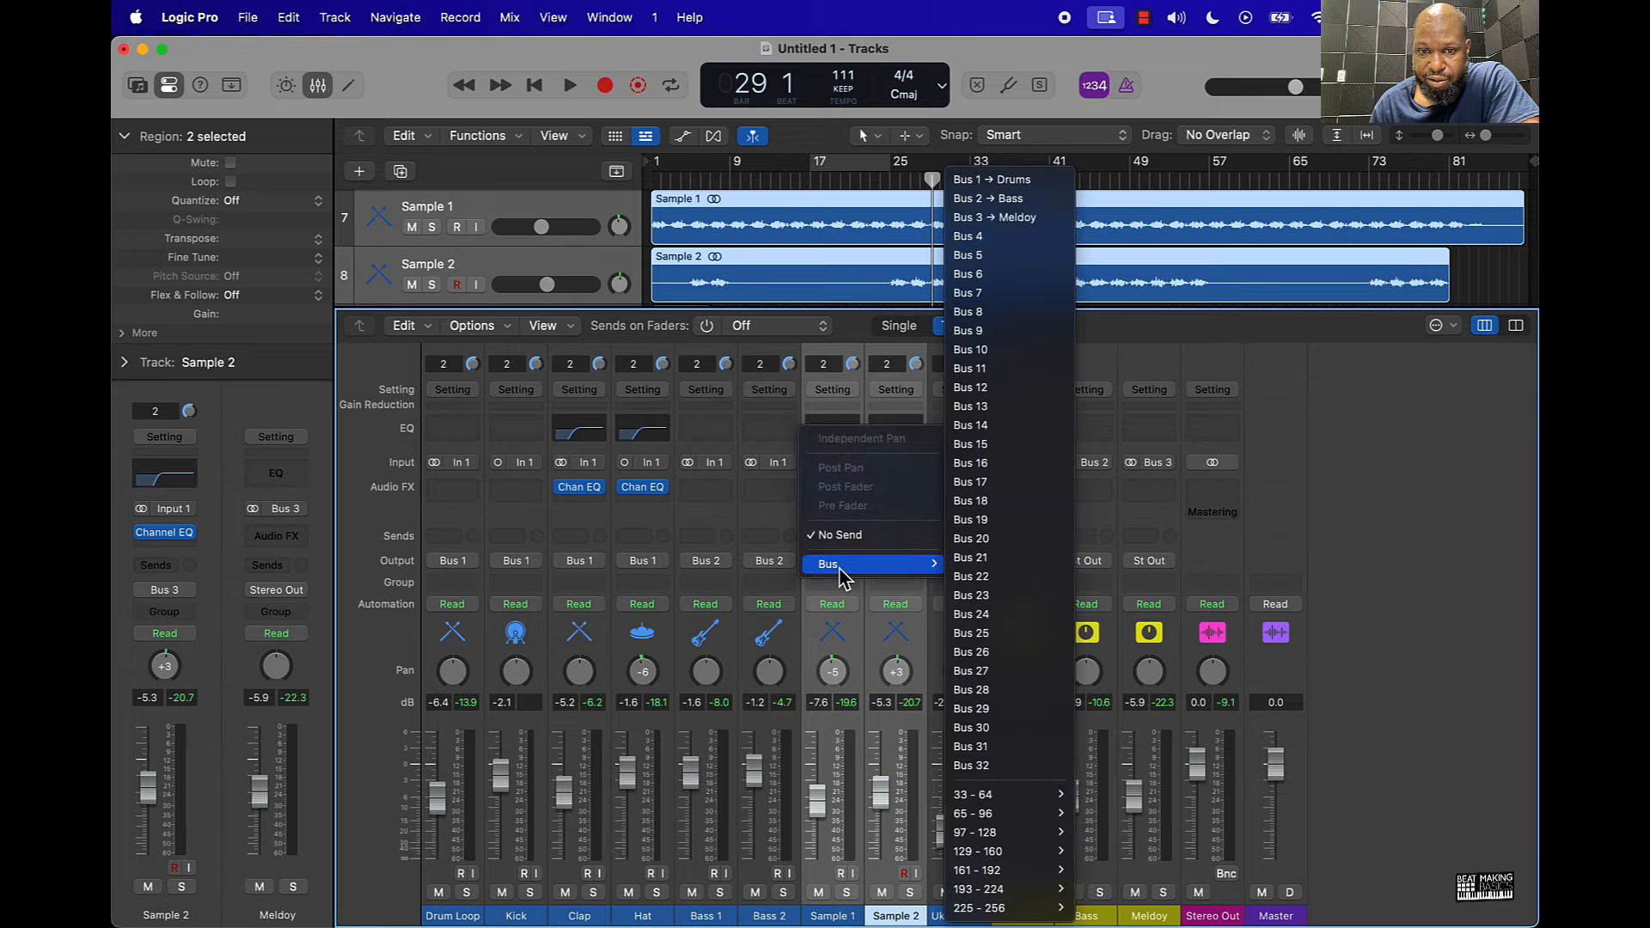
click(1014, 236)
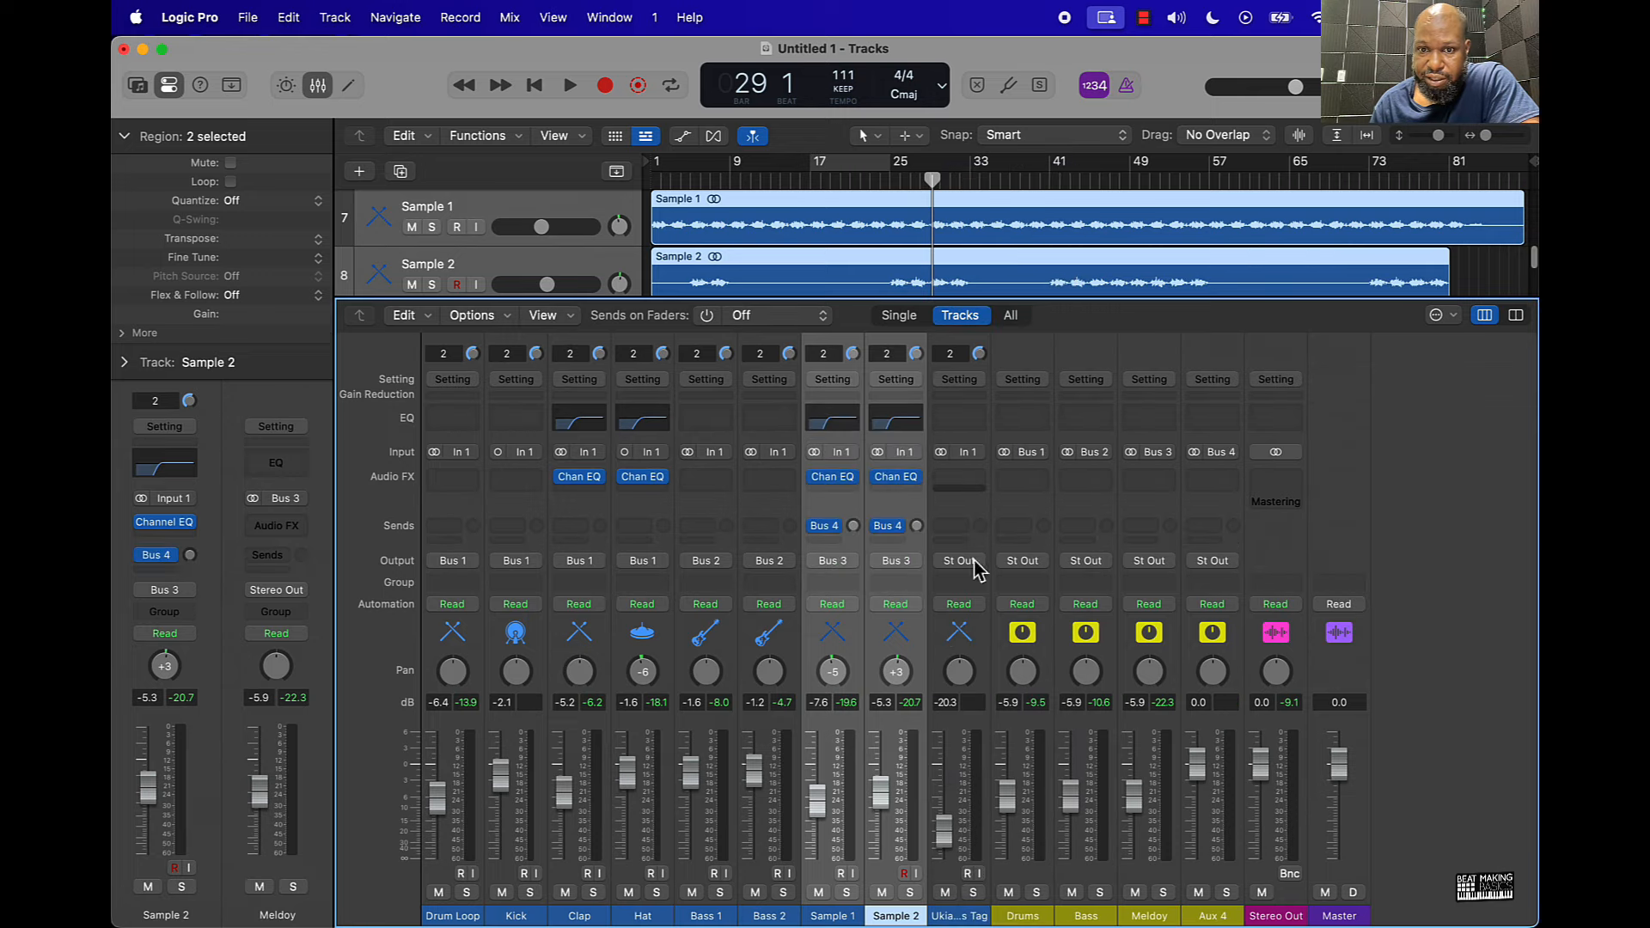
Rename the new Bus 4 aux channel Reverb and lower its level to about -4.7 dB
double_click(1212, 916)
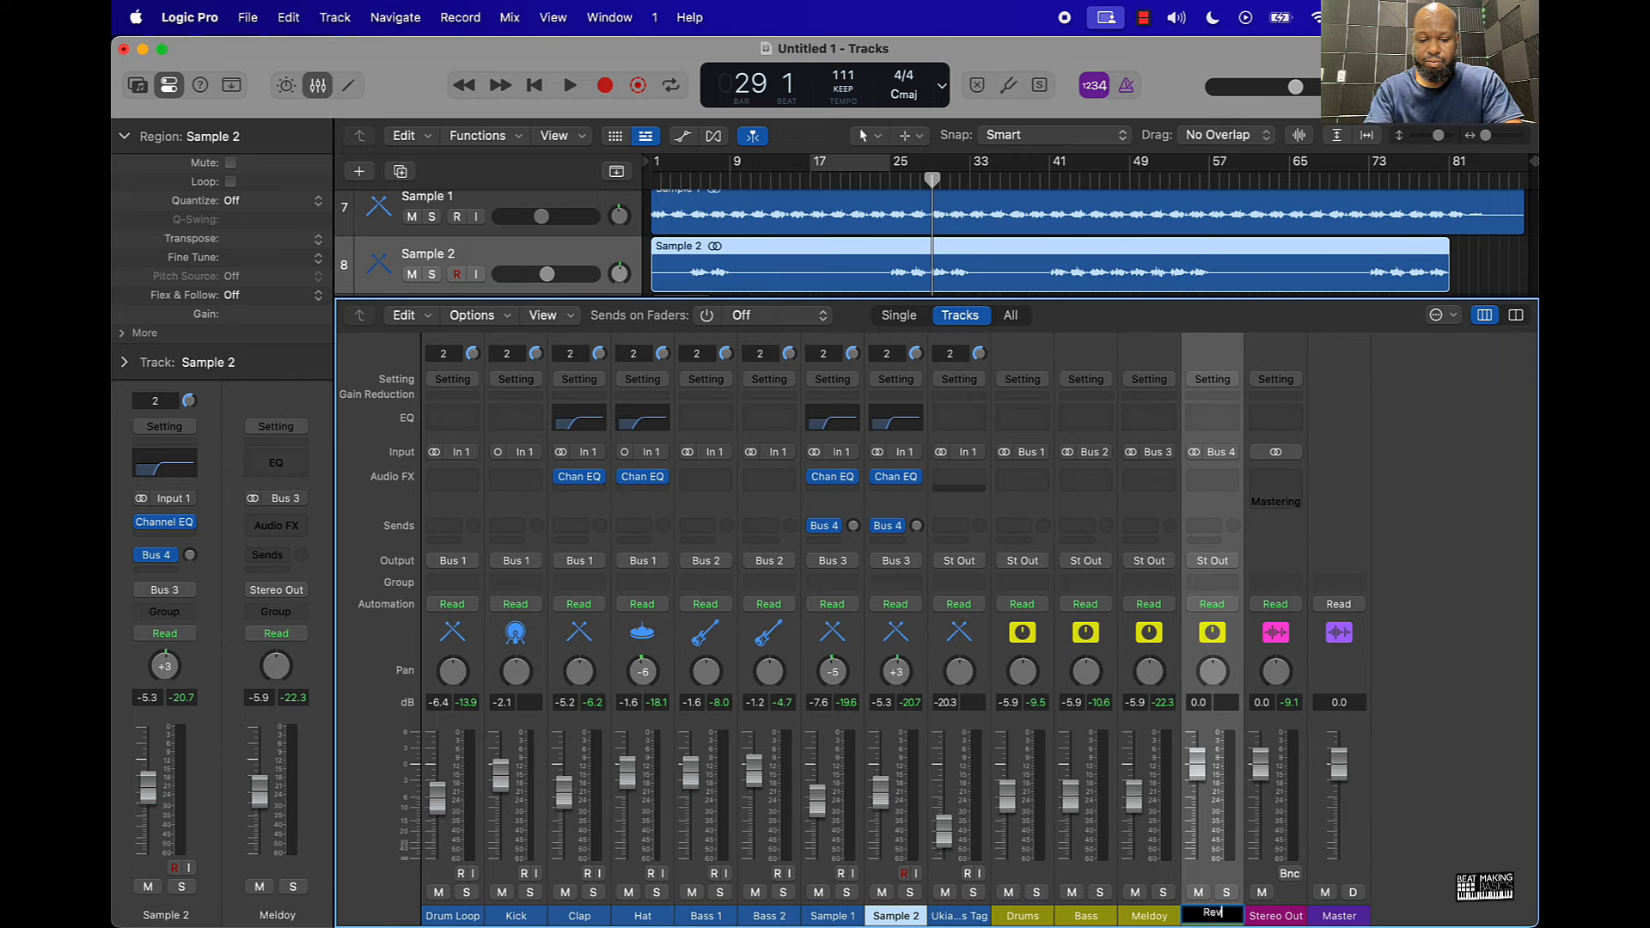
text(Reverb)
key(Return)
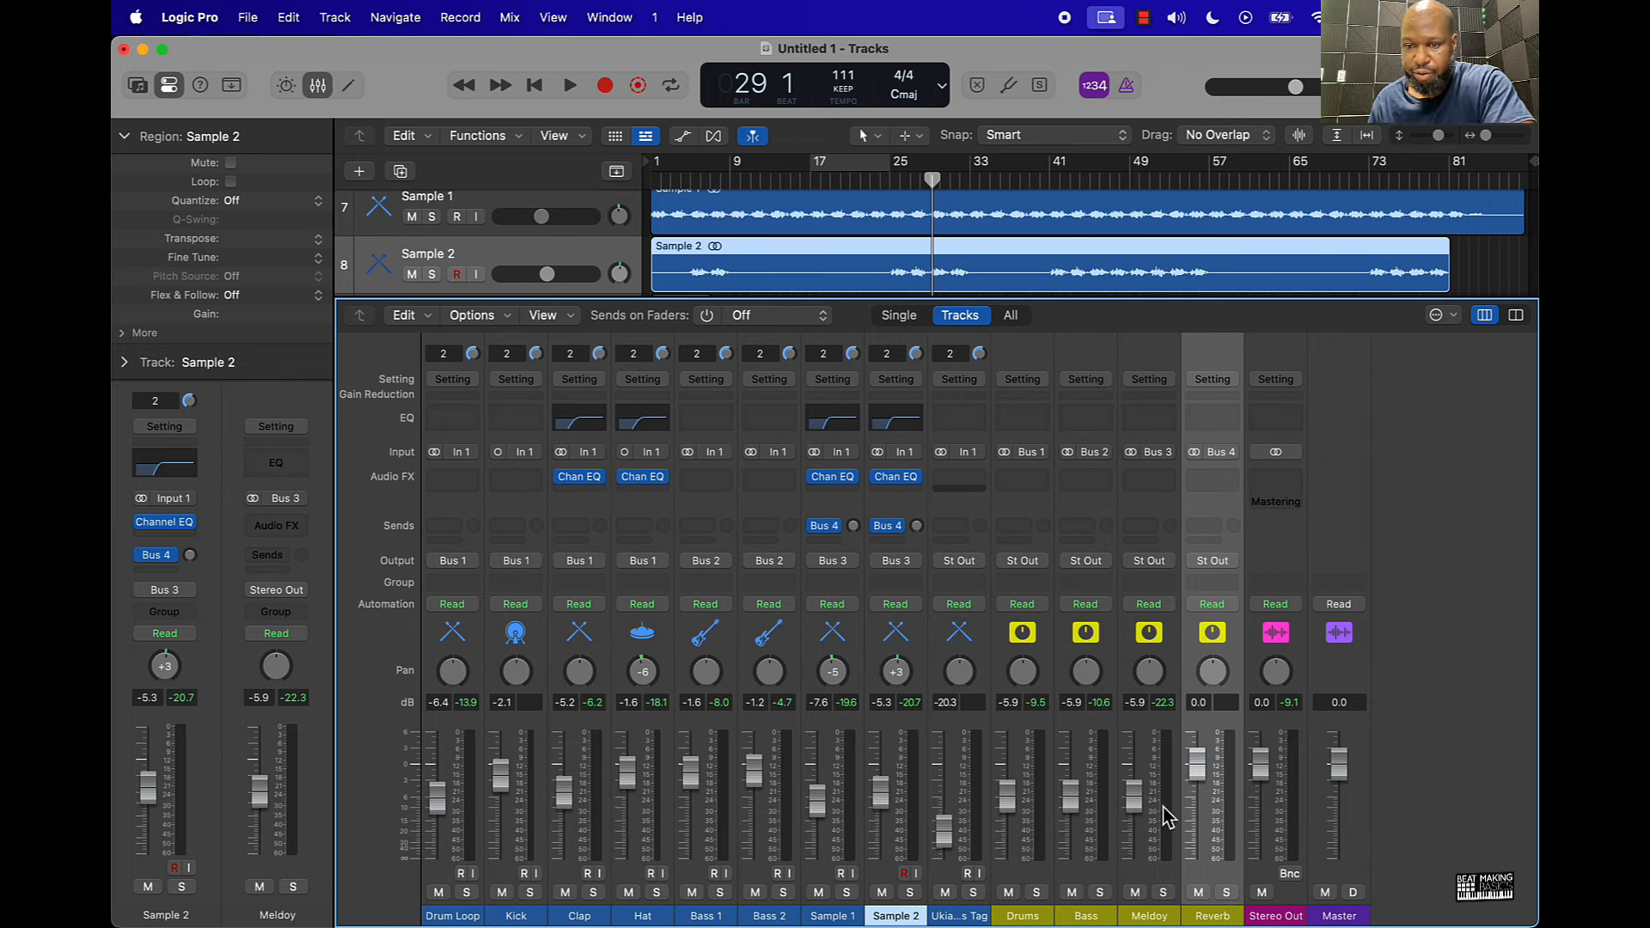
drag(1196, 765, 1197, 799)
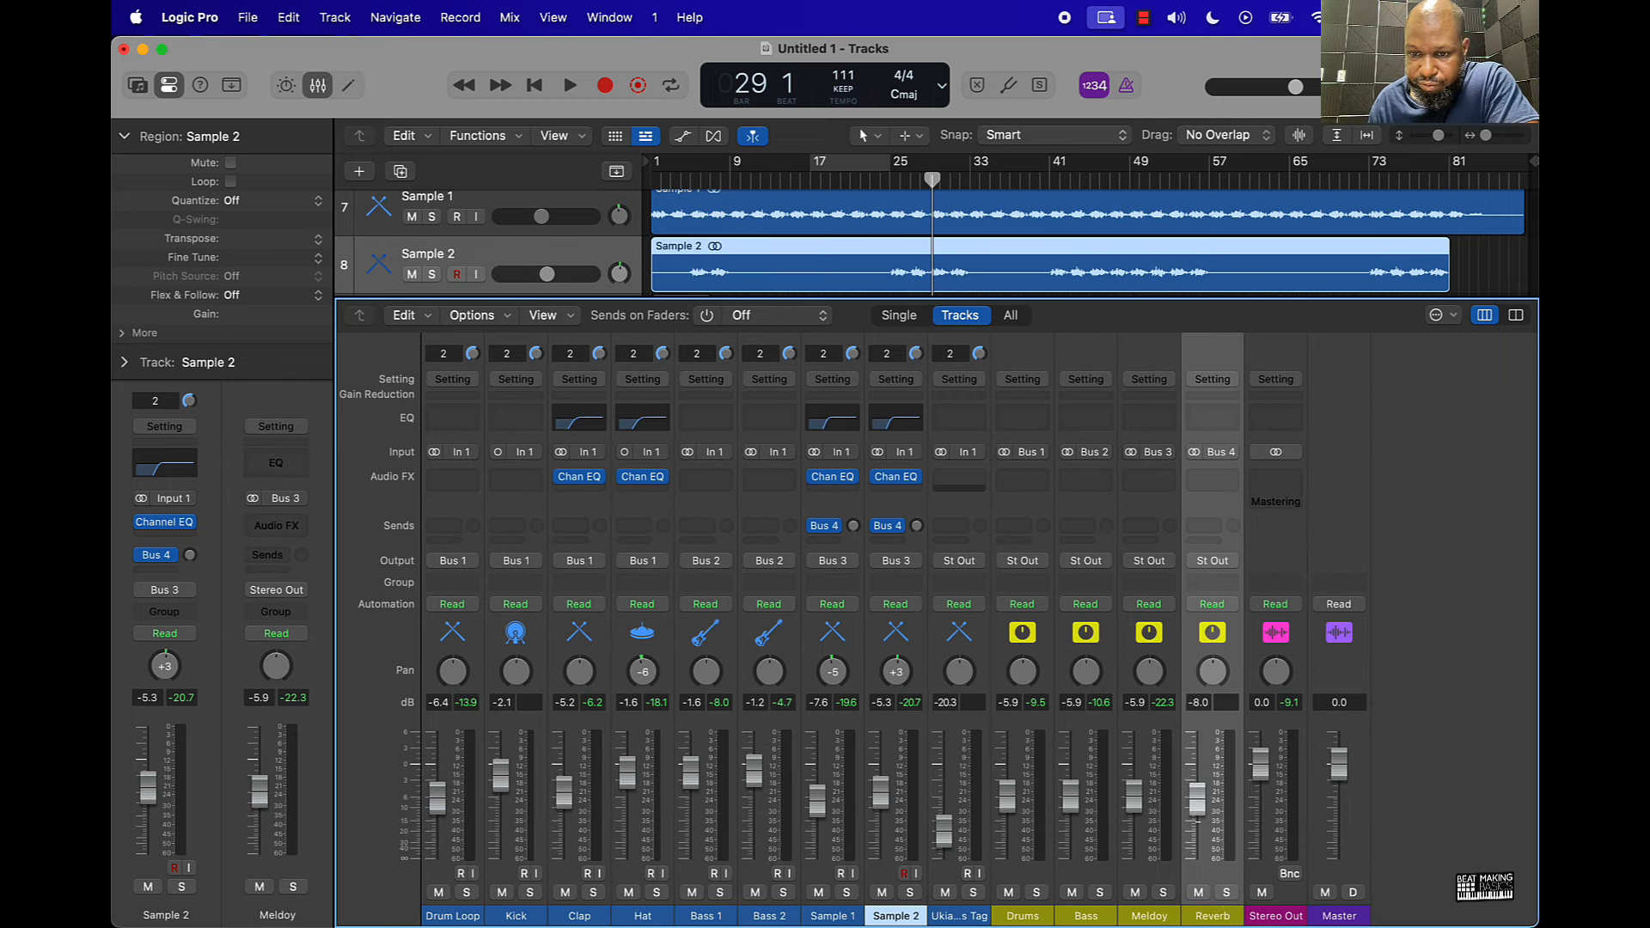
Insert ValhallaRoom on Reverb, set about 1.6 ms predelay, 4.03 s decay, 10090 Hz high cut and 57.4% depth, and close its window
click(1212, 479)
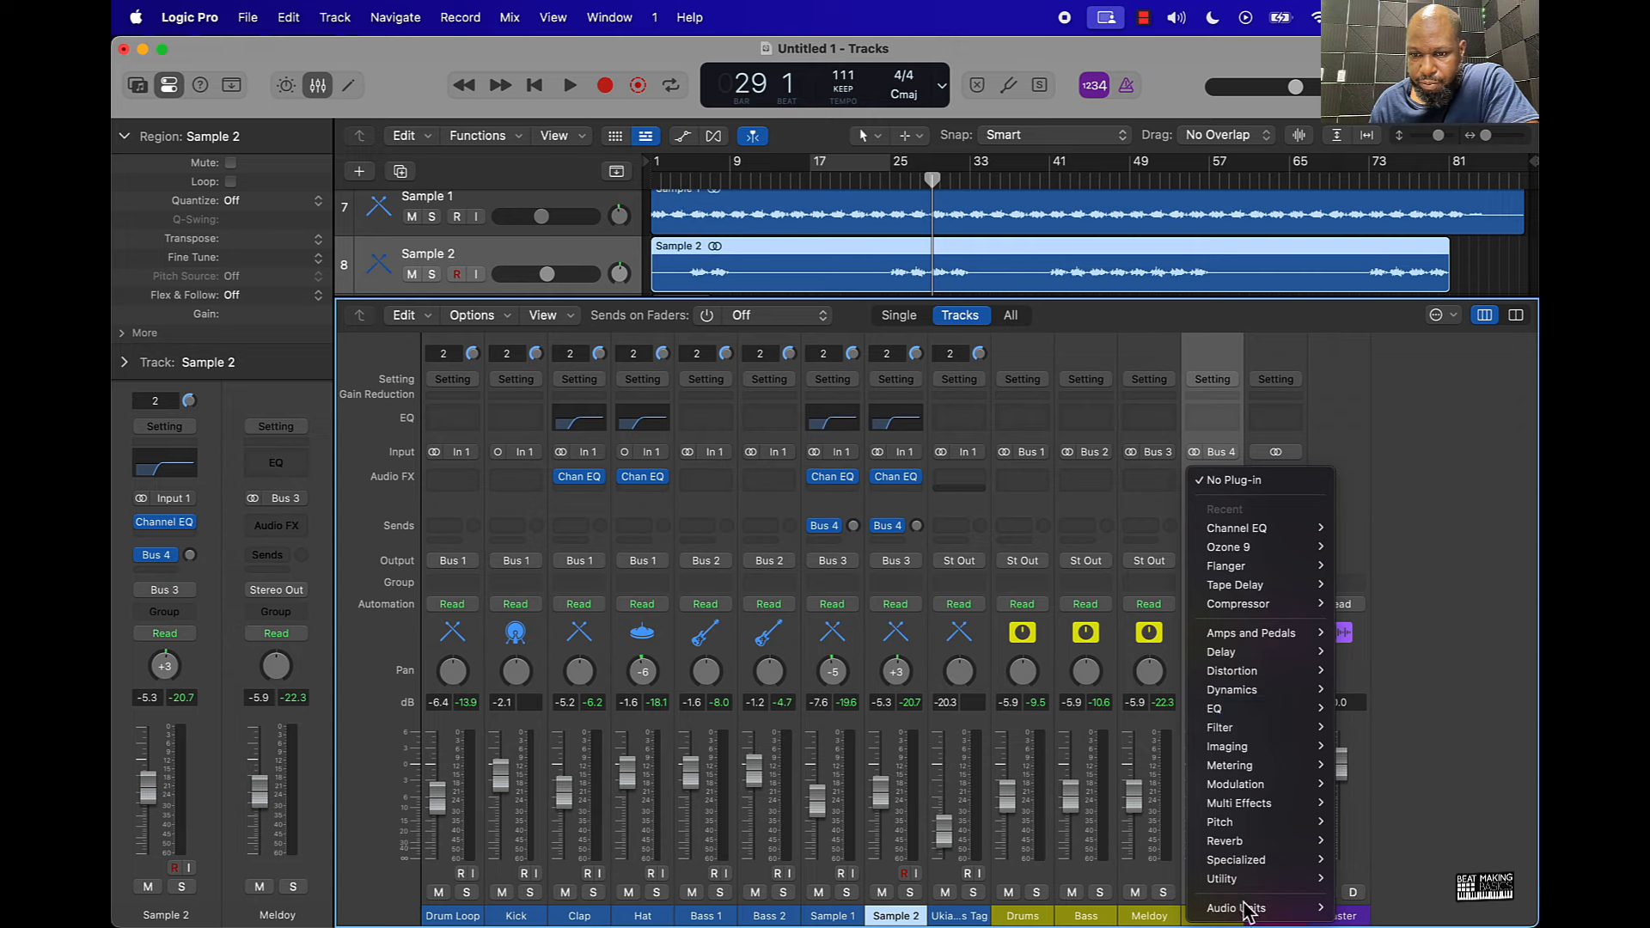
mouse_move(1241, 907)
mouse_move(1387, 874)
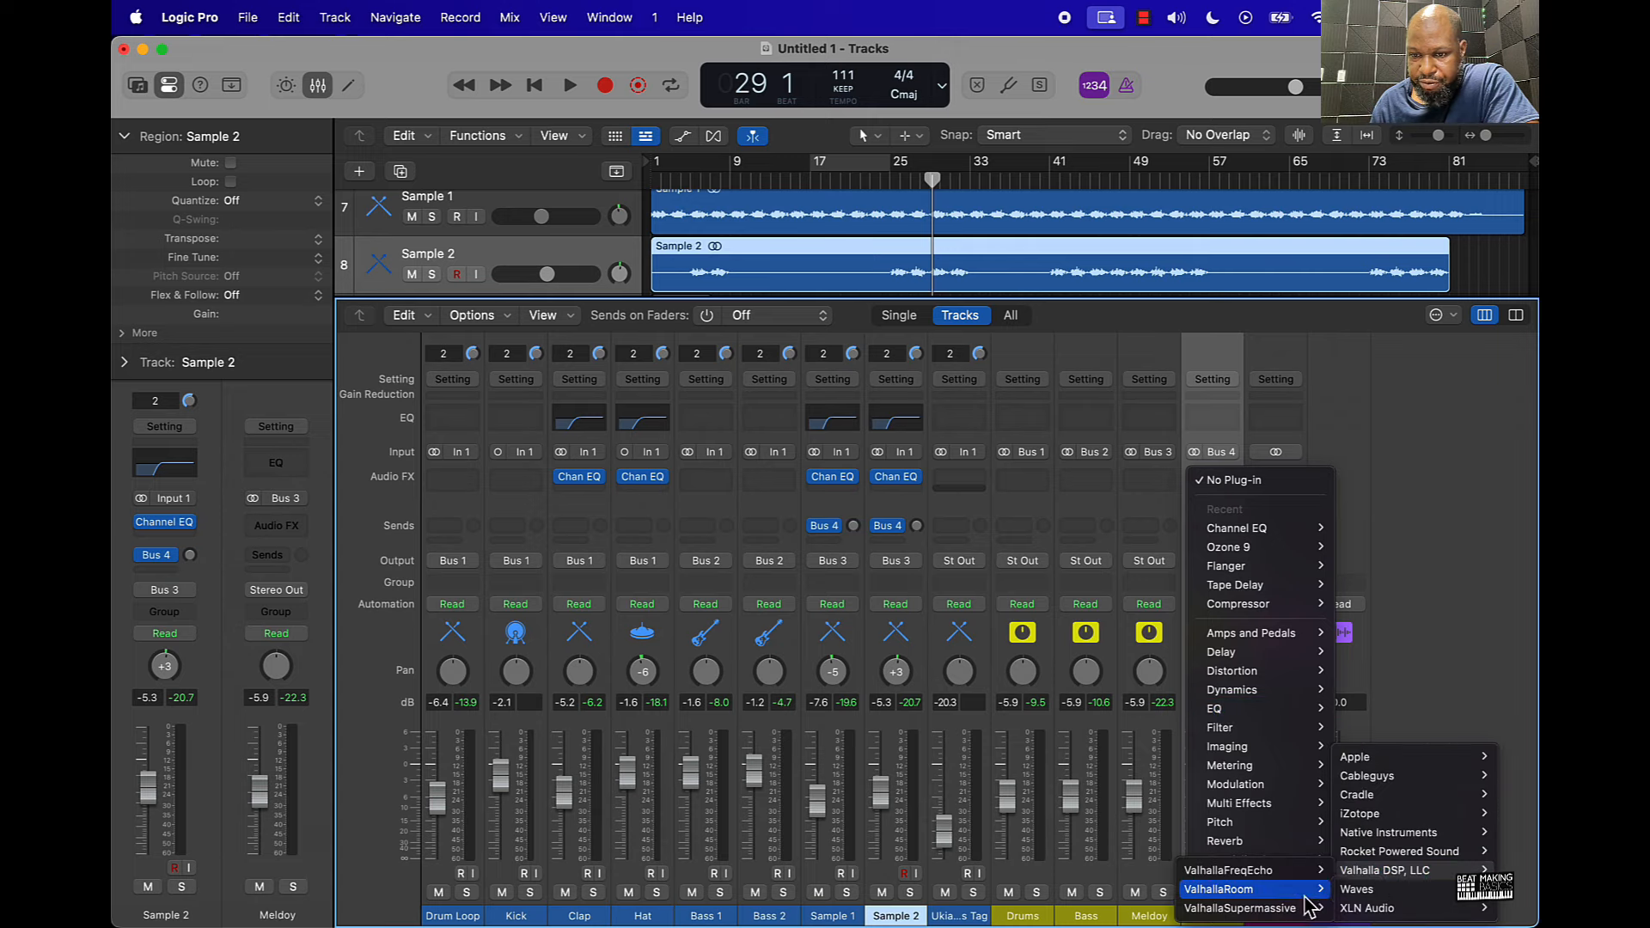
click(1356, 891)
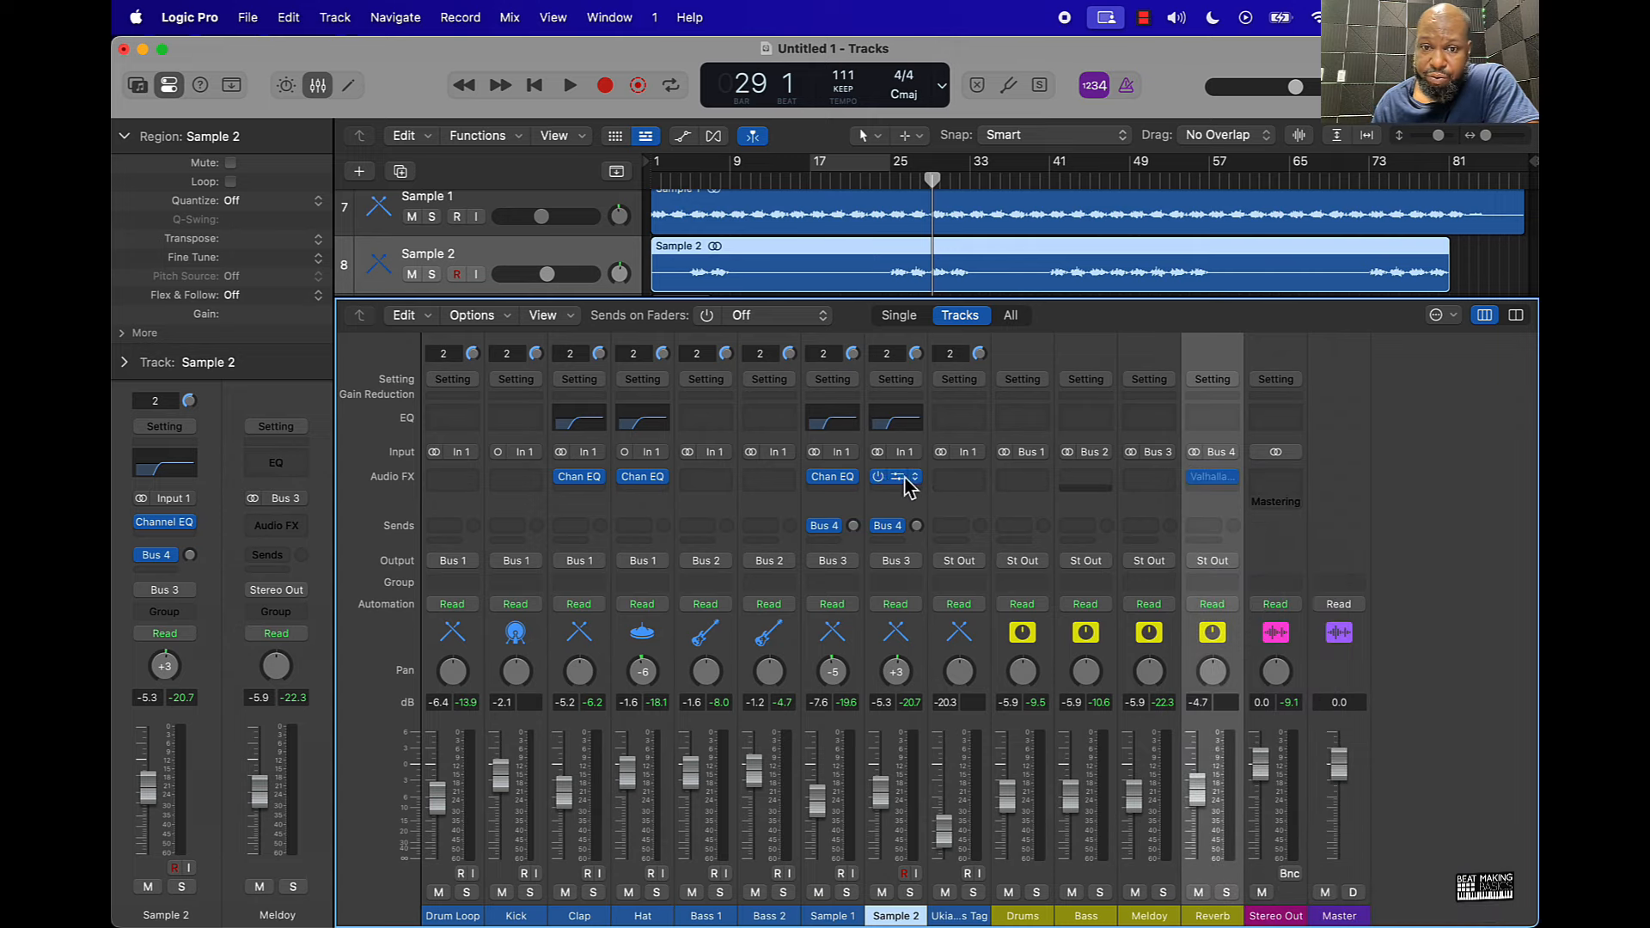
drag(669, 601, 862, 550)
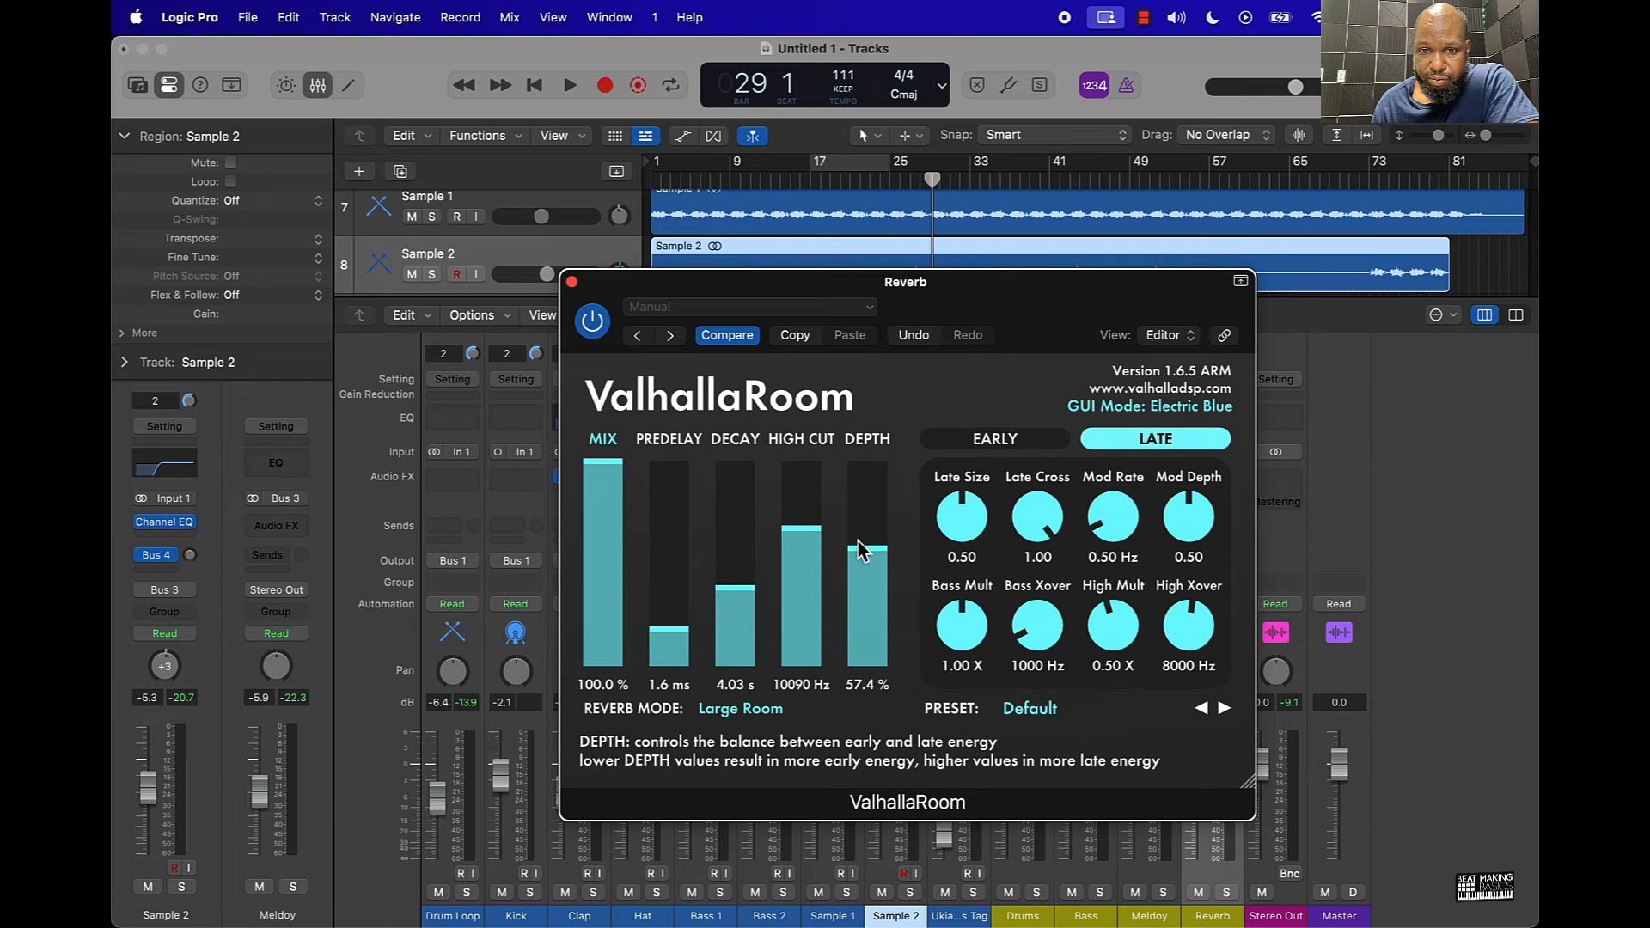
click(573, 282)
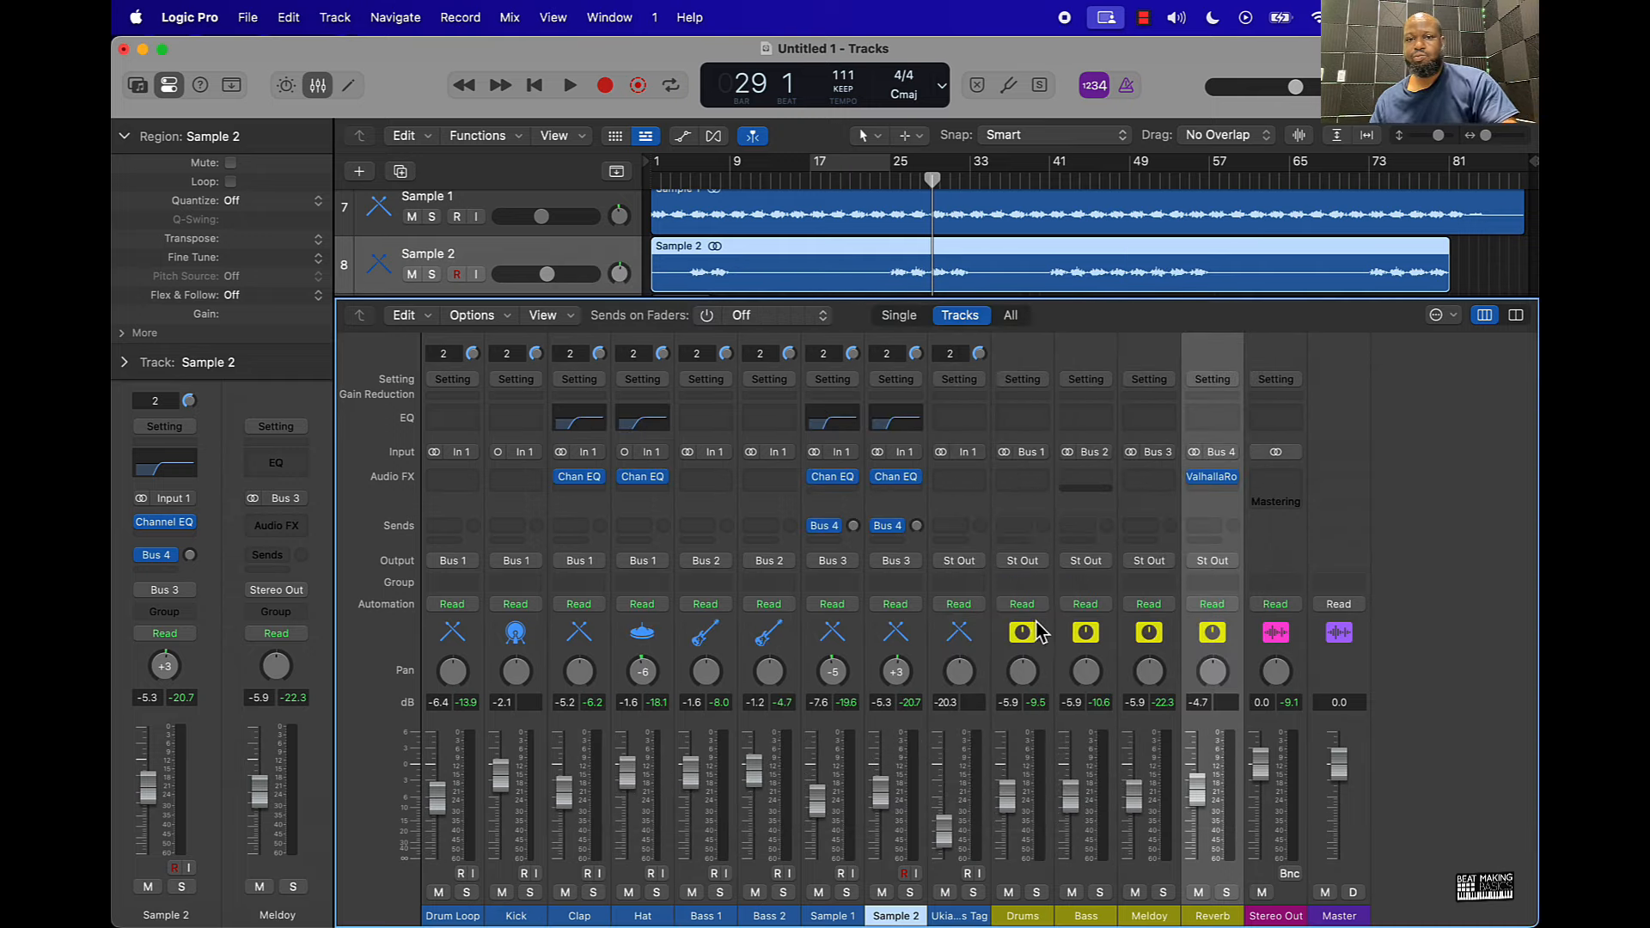
Play the cycled section from bar 17 and raise Sample 1's Bus 4 send to about -0.5 dB
click(855, 171)
key(space)
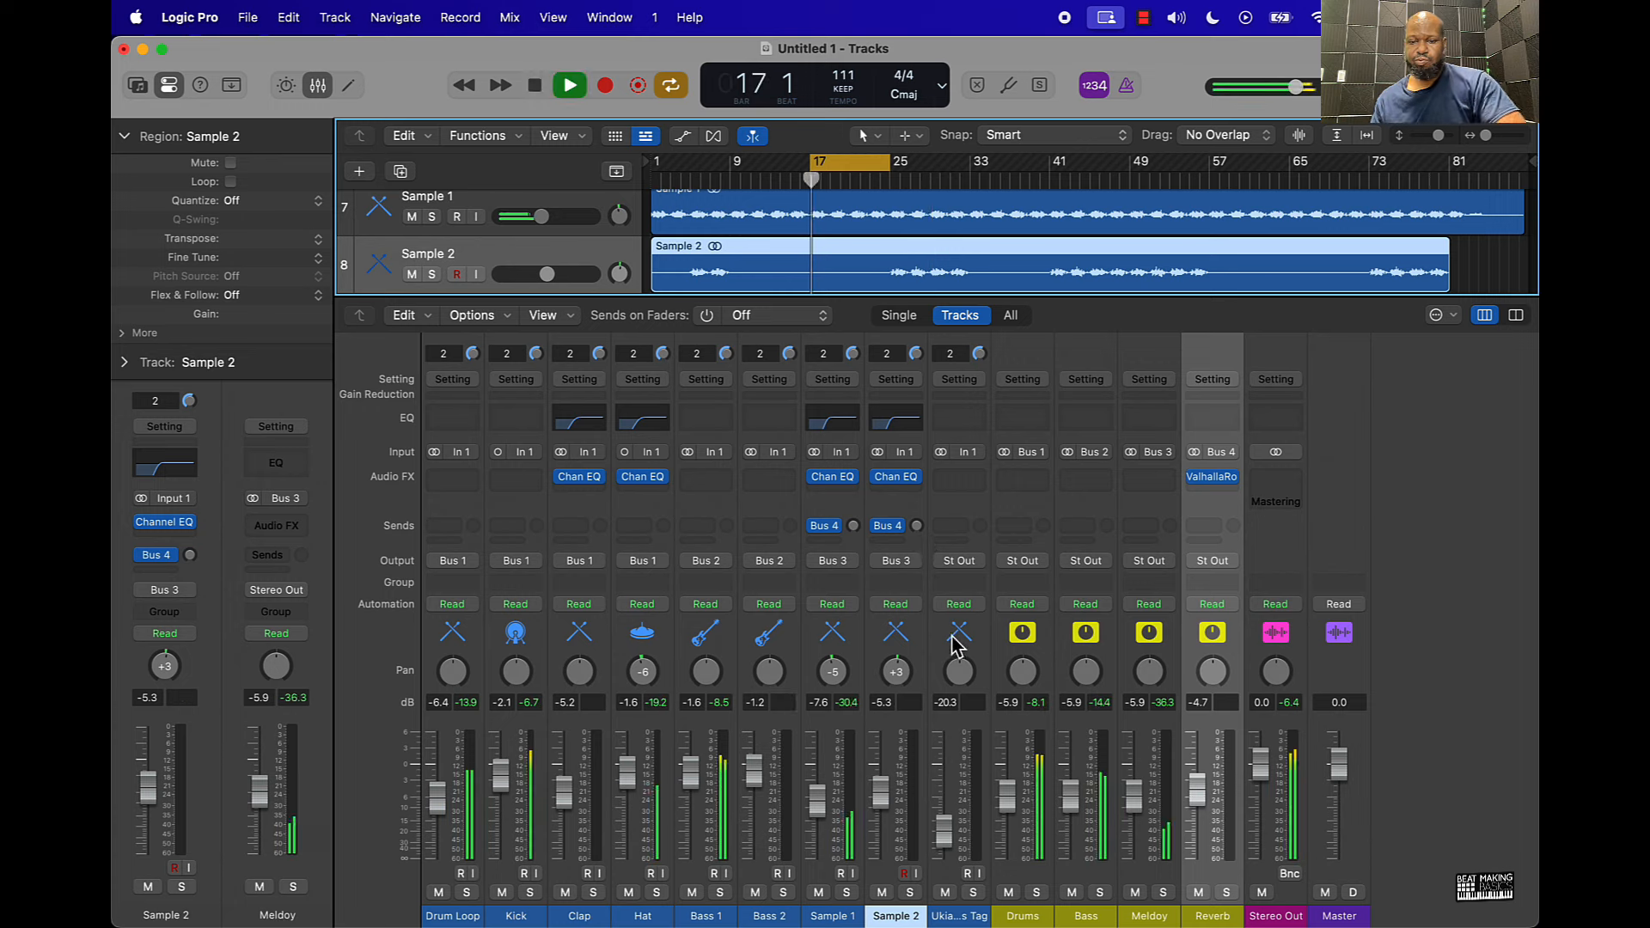
drag(852, 526, 855, 511)
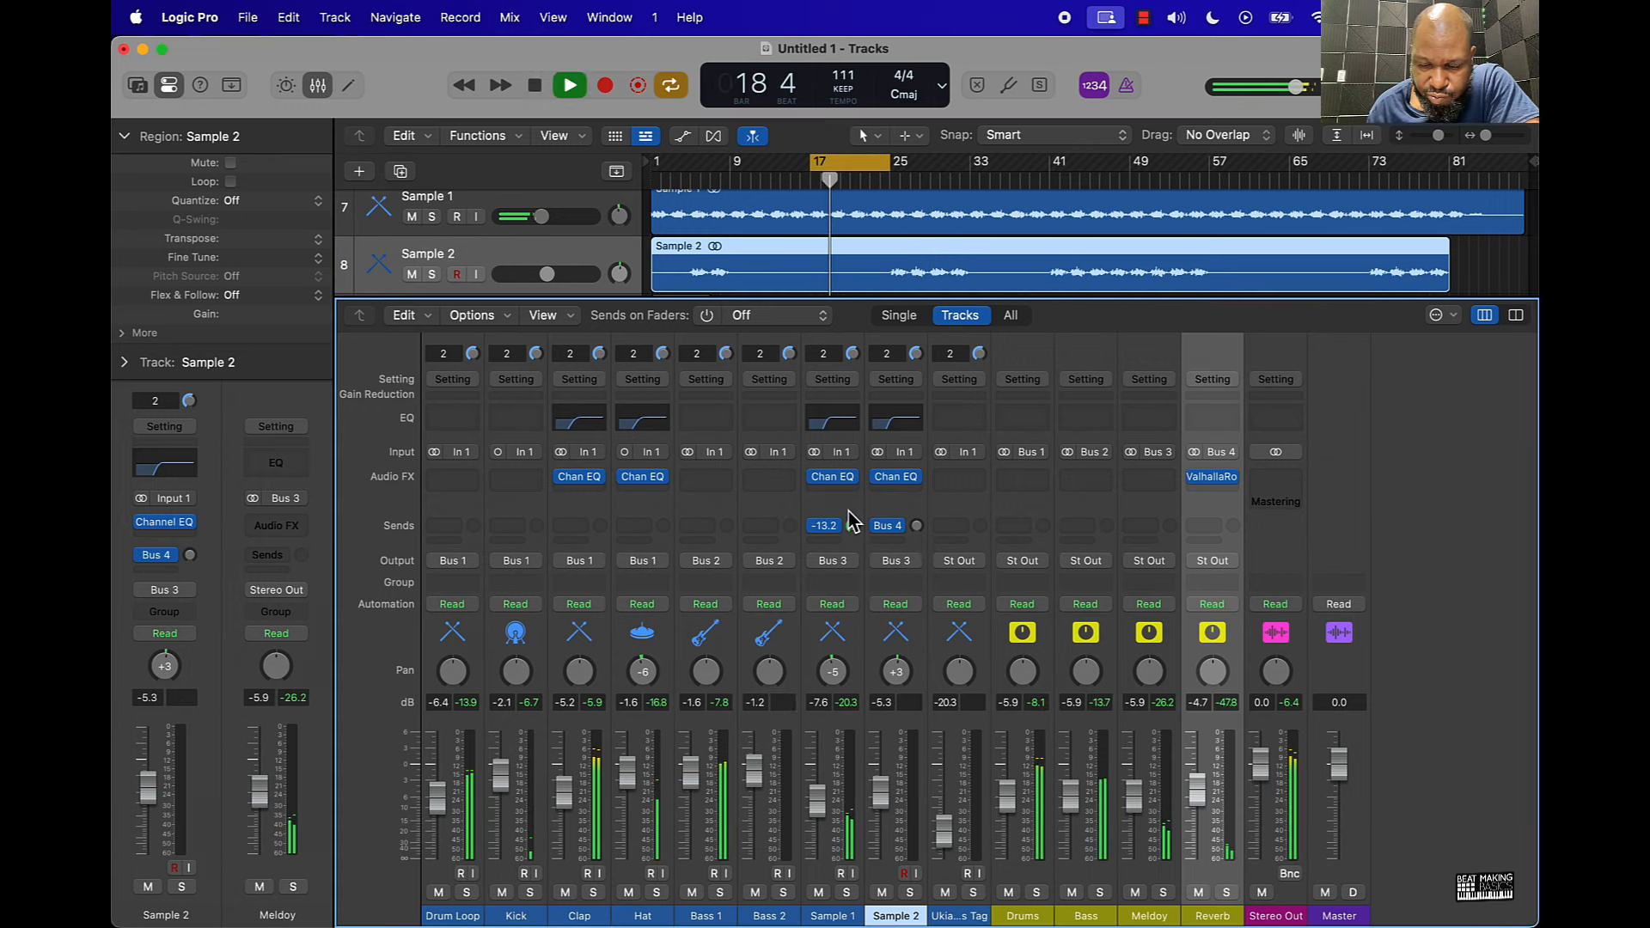
drag(853, 526, 853, 486)
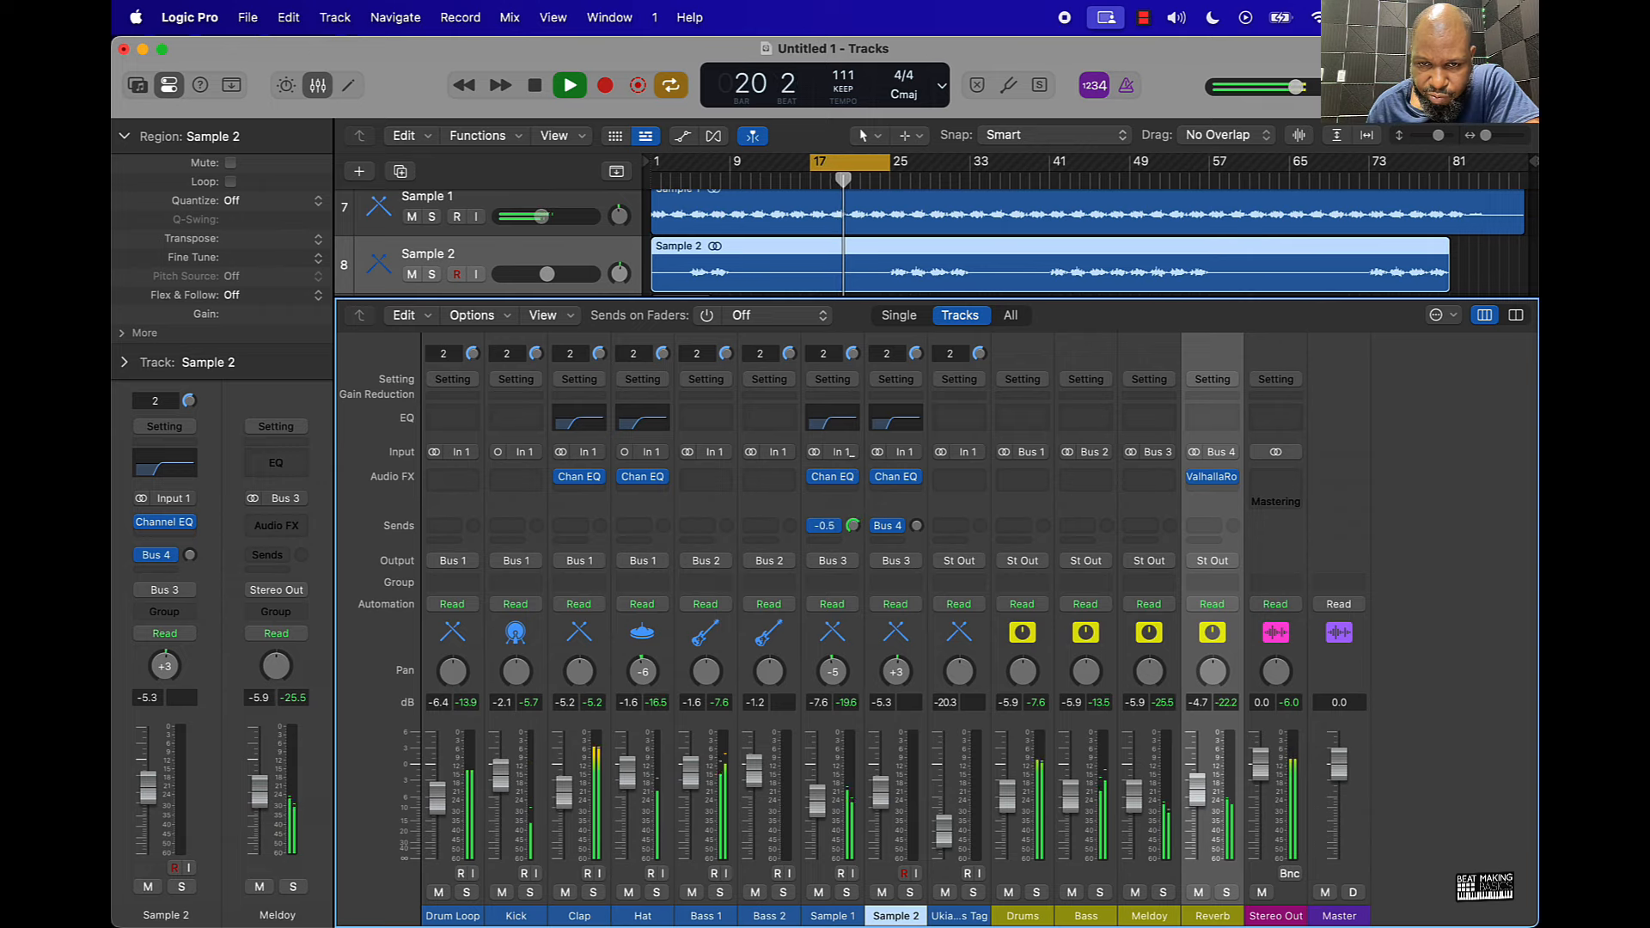
Adjust ValhallaRoom to 2.6 ms predelay, 7.81 s decay, 11180 Hz high cut and 58.8% depth, and reduce Sample 1's send to about -15.7 dB
click(1211, 476)
drag(689, 626, 757, 586)
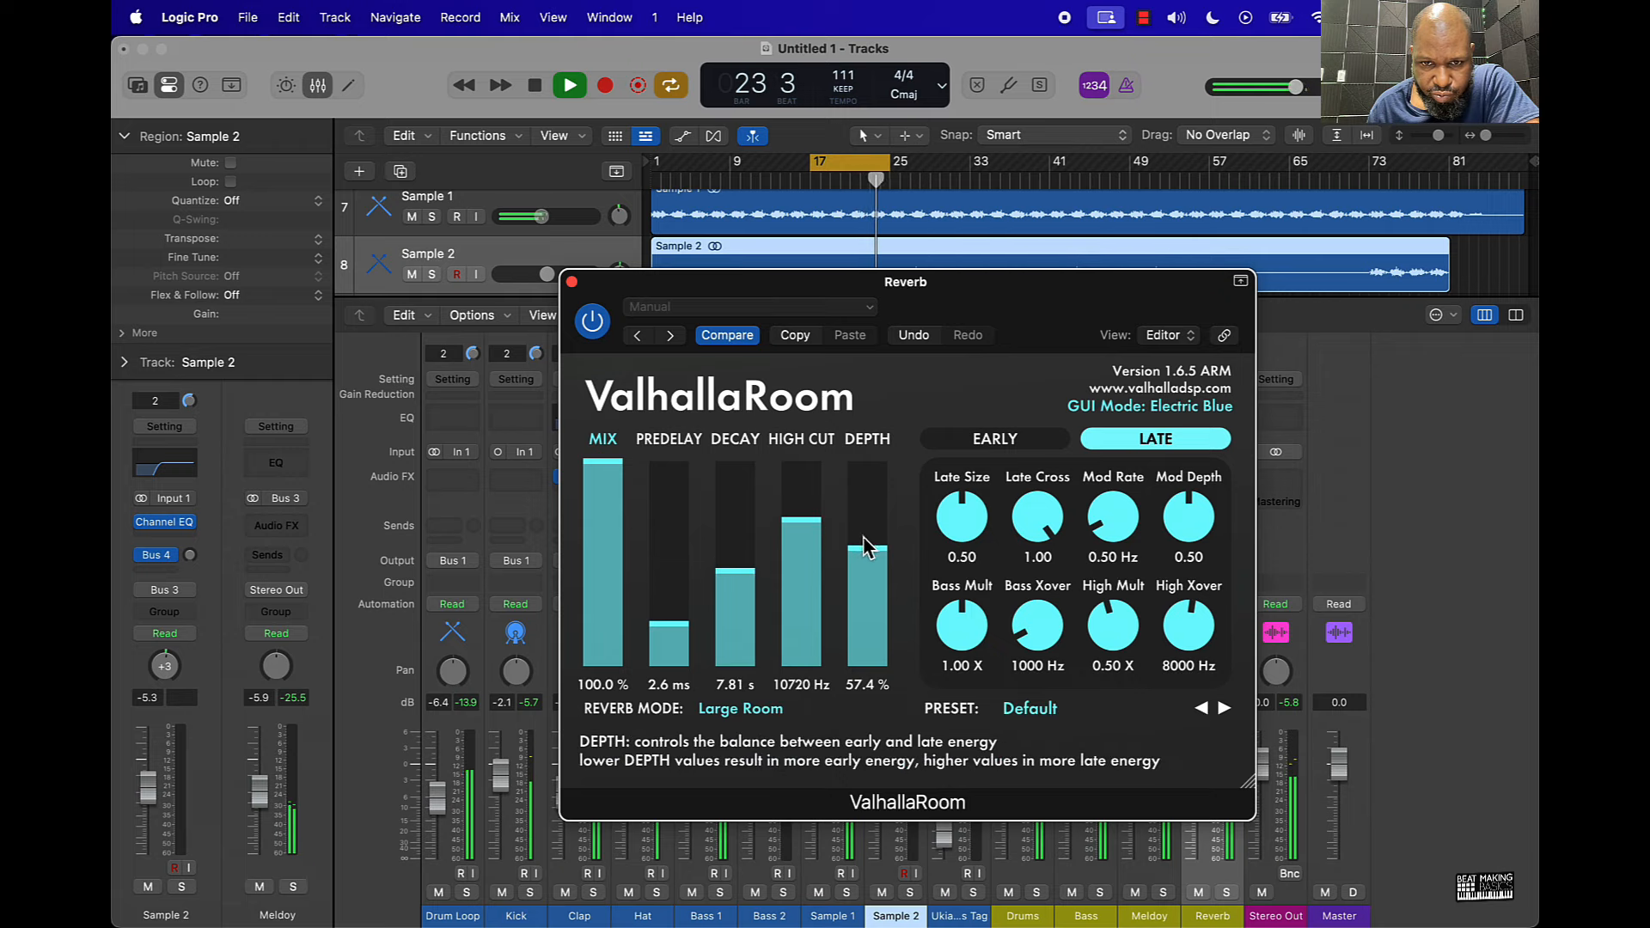
drag(810, 526, 811, 519)
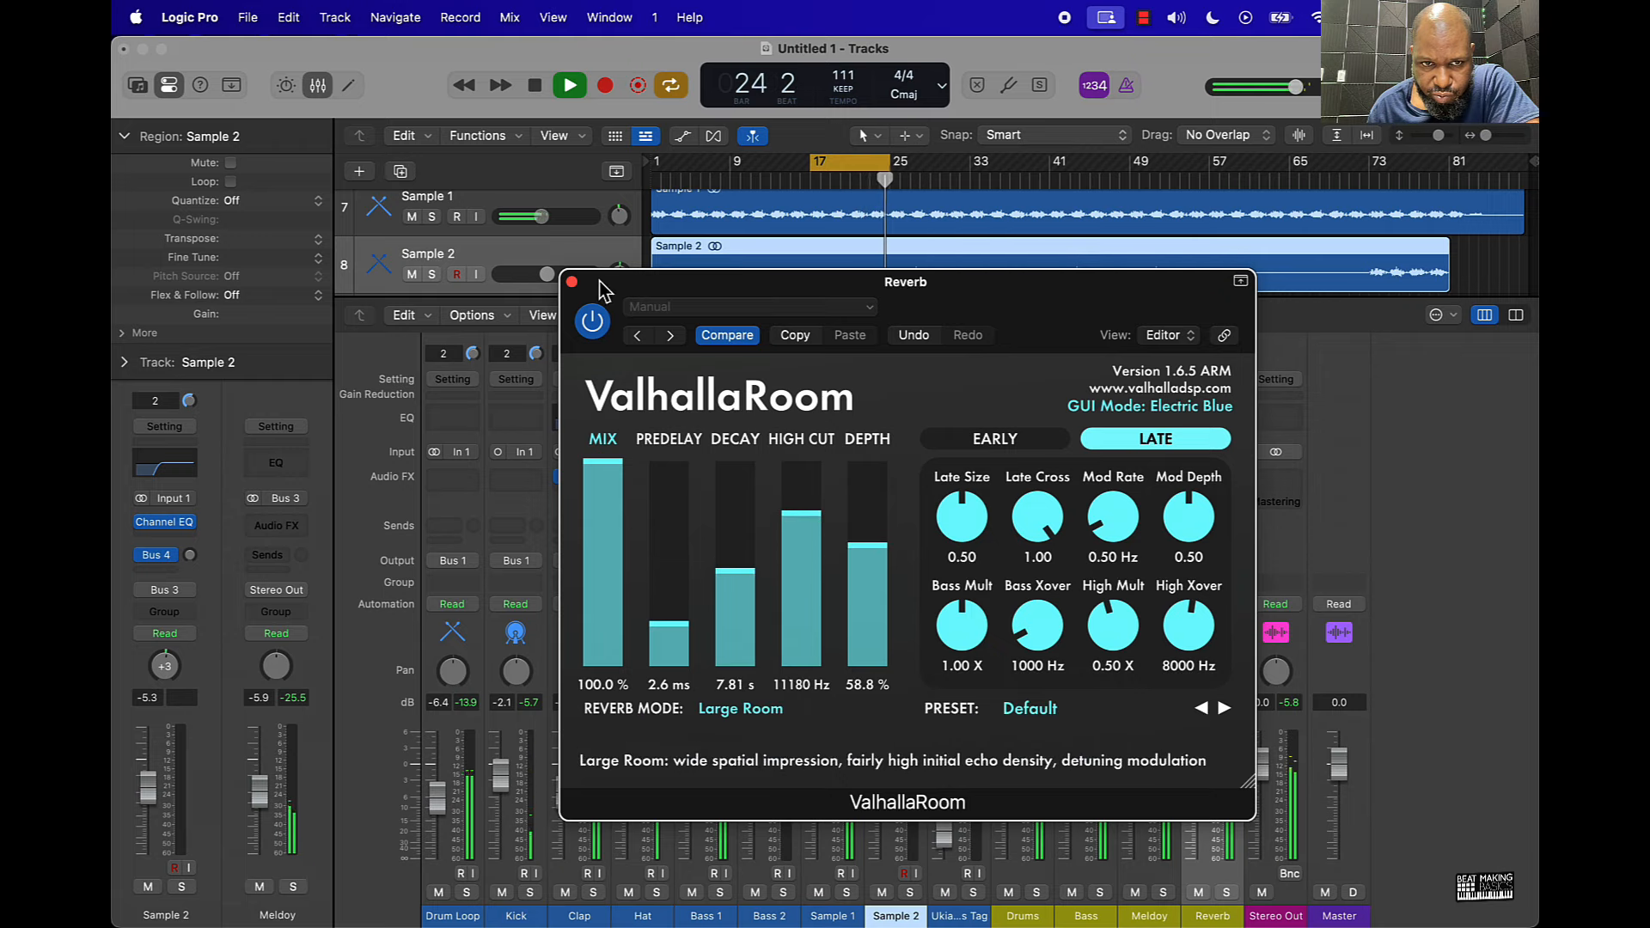
click(572, 282)
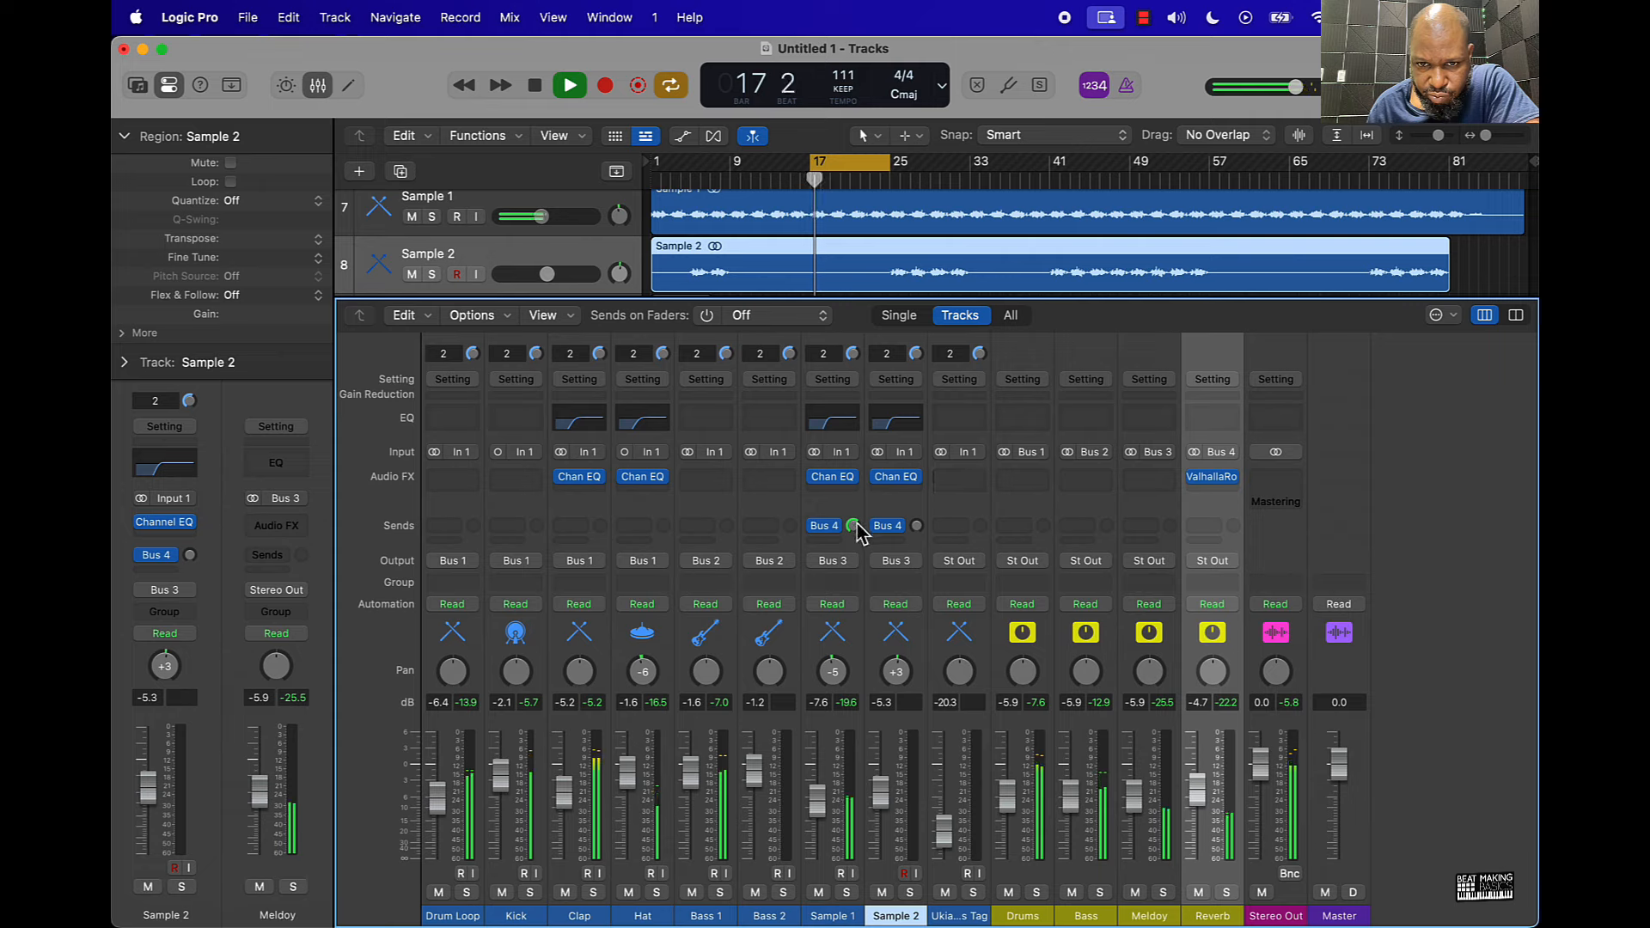
drag(854, 526, 852, 594)
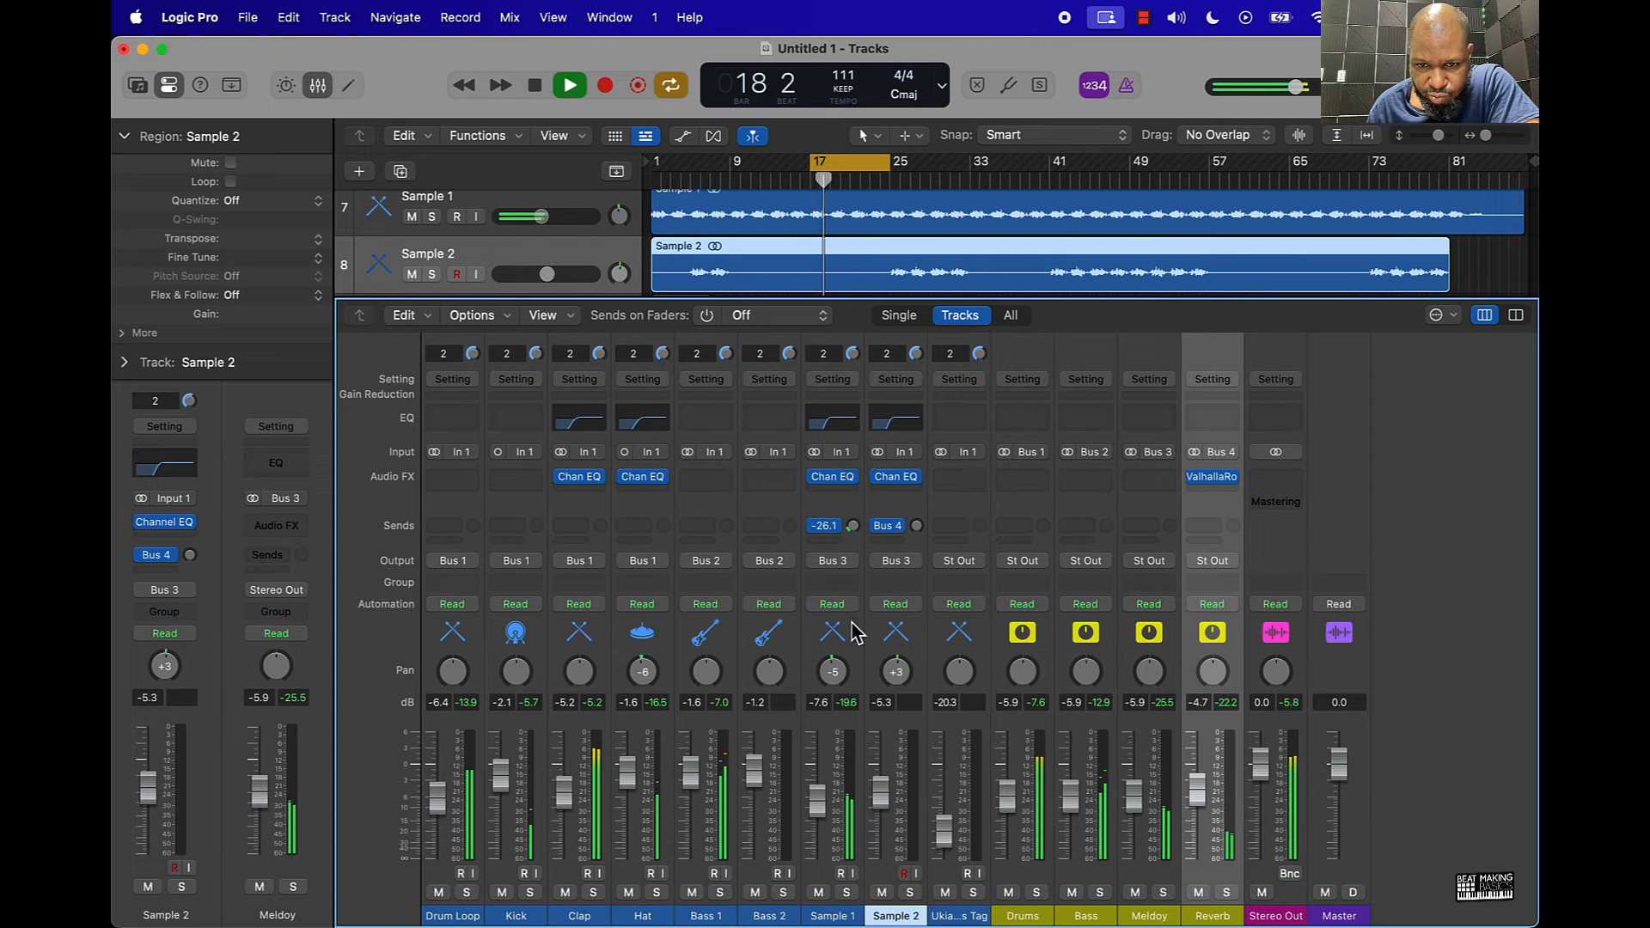
Add a Channel EQ to Reverb with its low cut at about 160 Hz, and raise Sample 2's Bus 4 send
click(1221, 422)
click(611, 368)
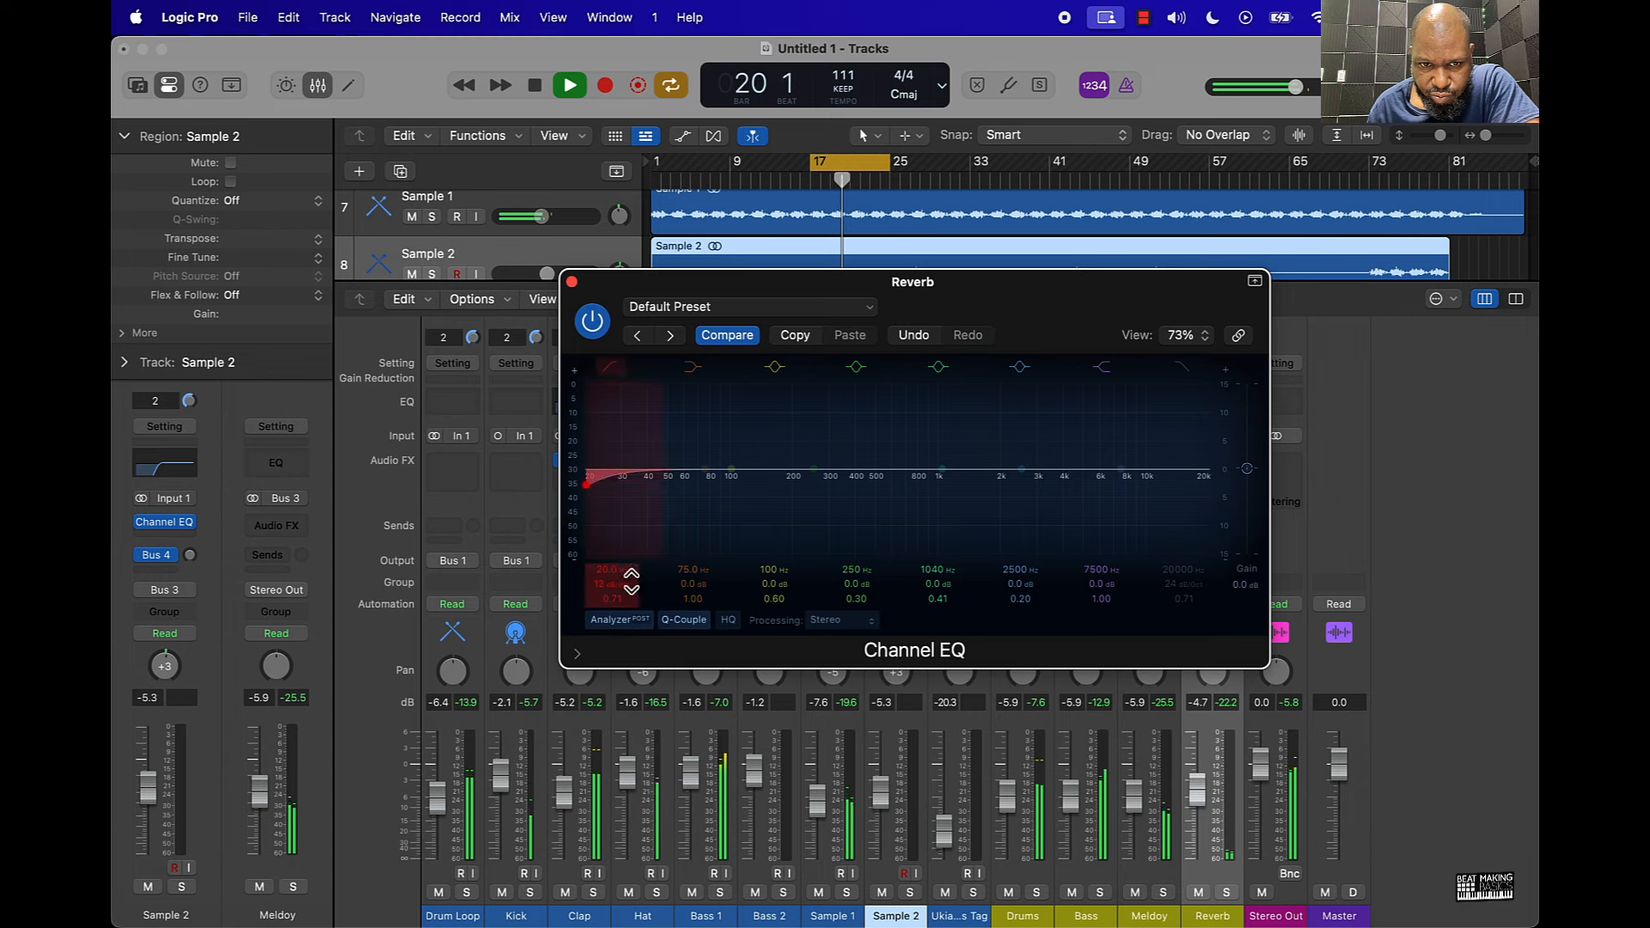
mouse_move(612, 572)
mouse_down()
mouse_move(613, 541)
mouse_move(633, 571)
mouse_up()
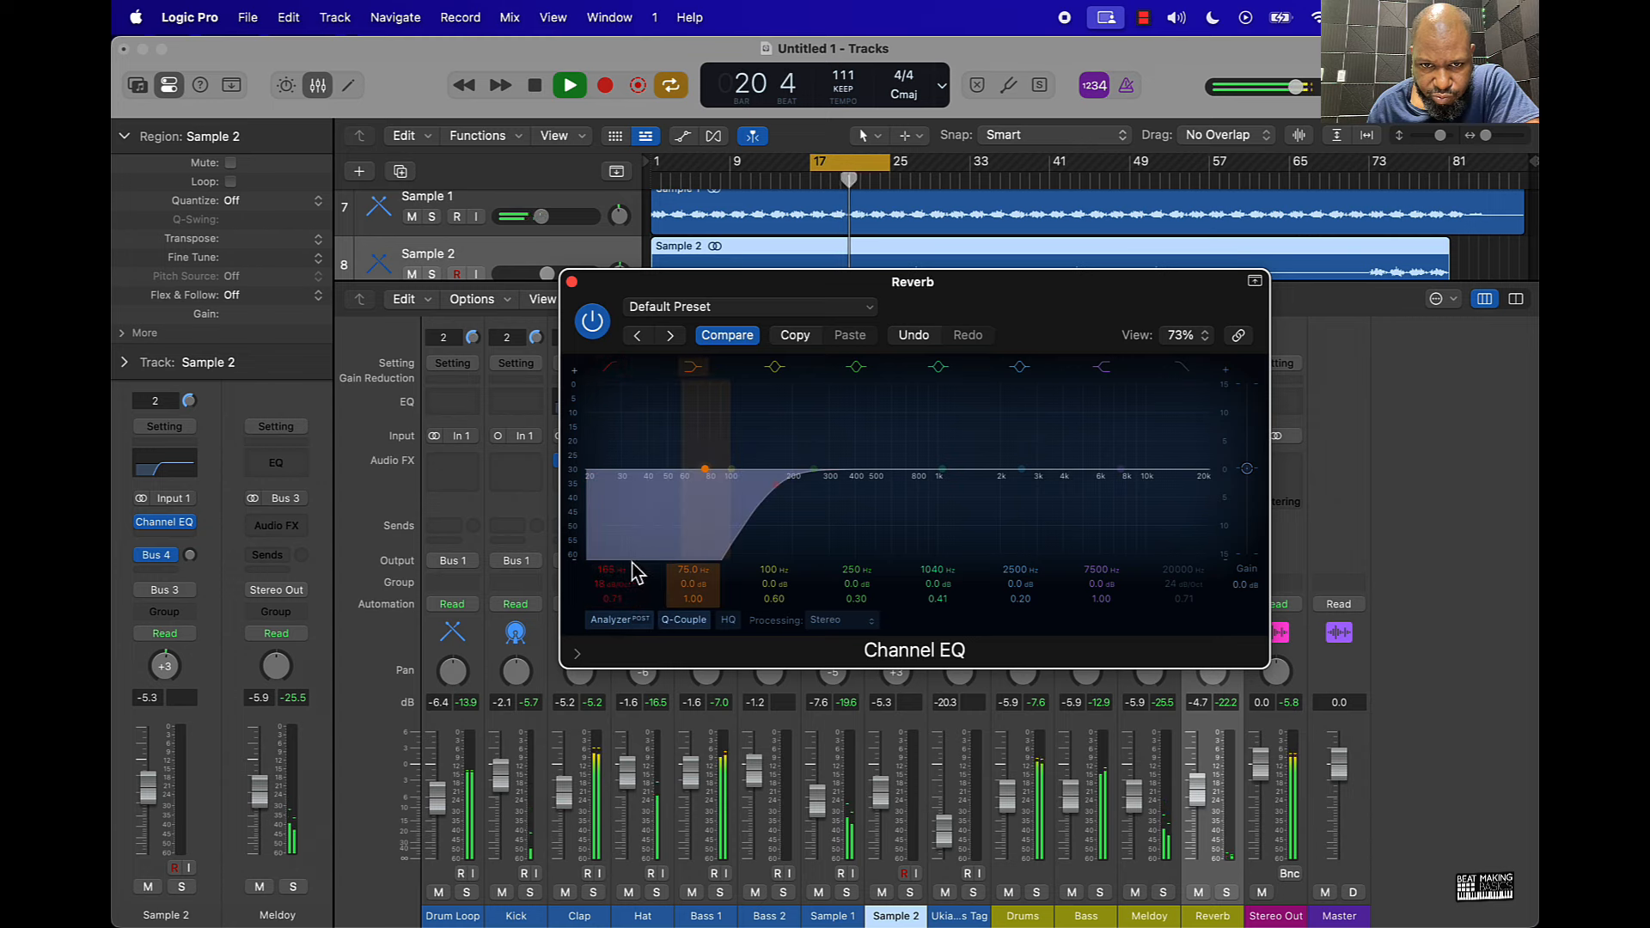
click(572, 282)
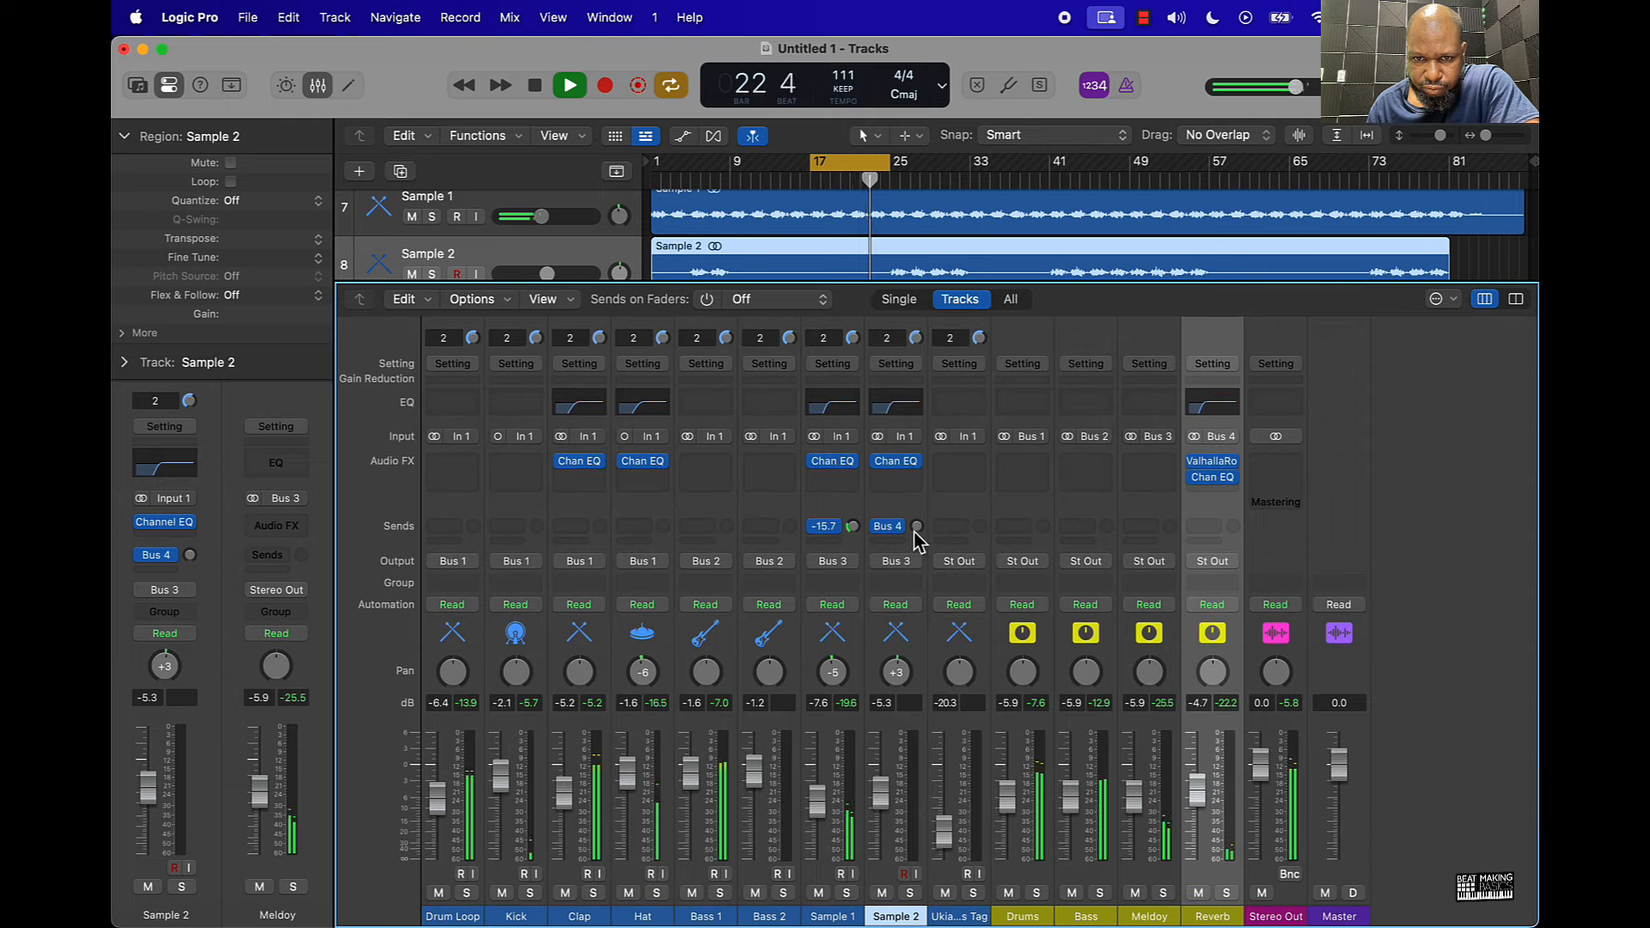
drag(916, 527, 914, 474)
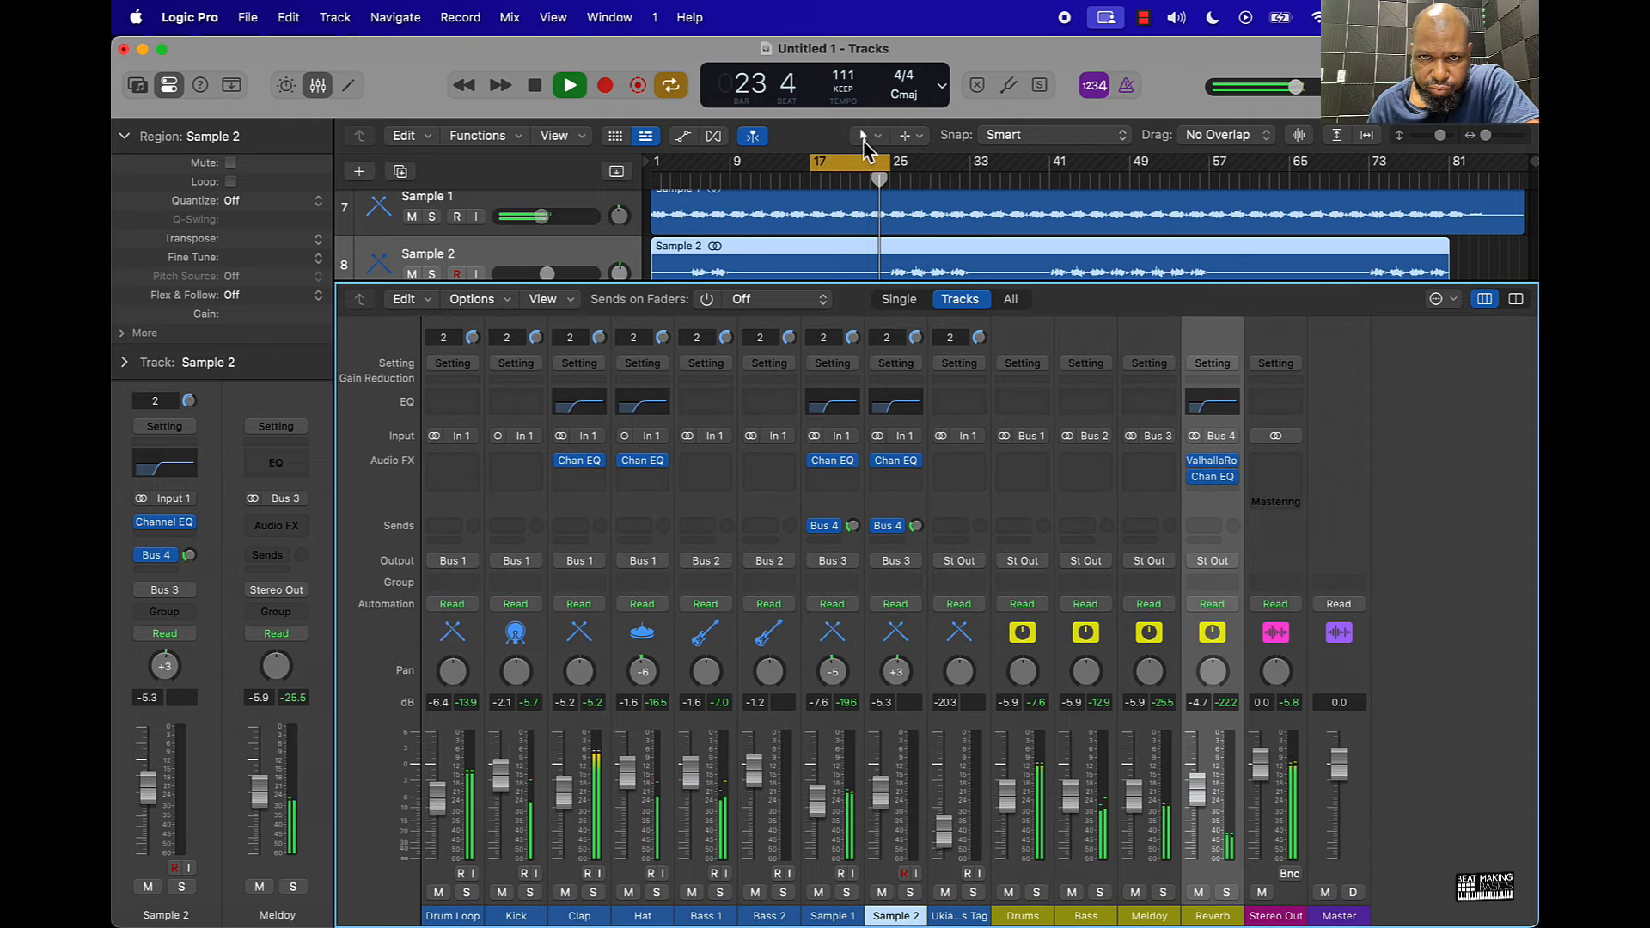
Turn off cycling and, during playback, set Bass 2 and Bass 1 to 0.0 dB and Hat to -0.9 dB
click(857, 176)
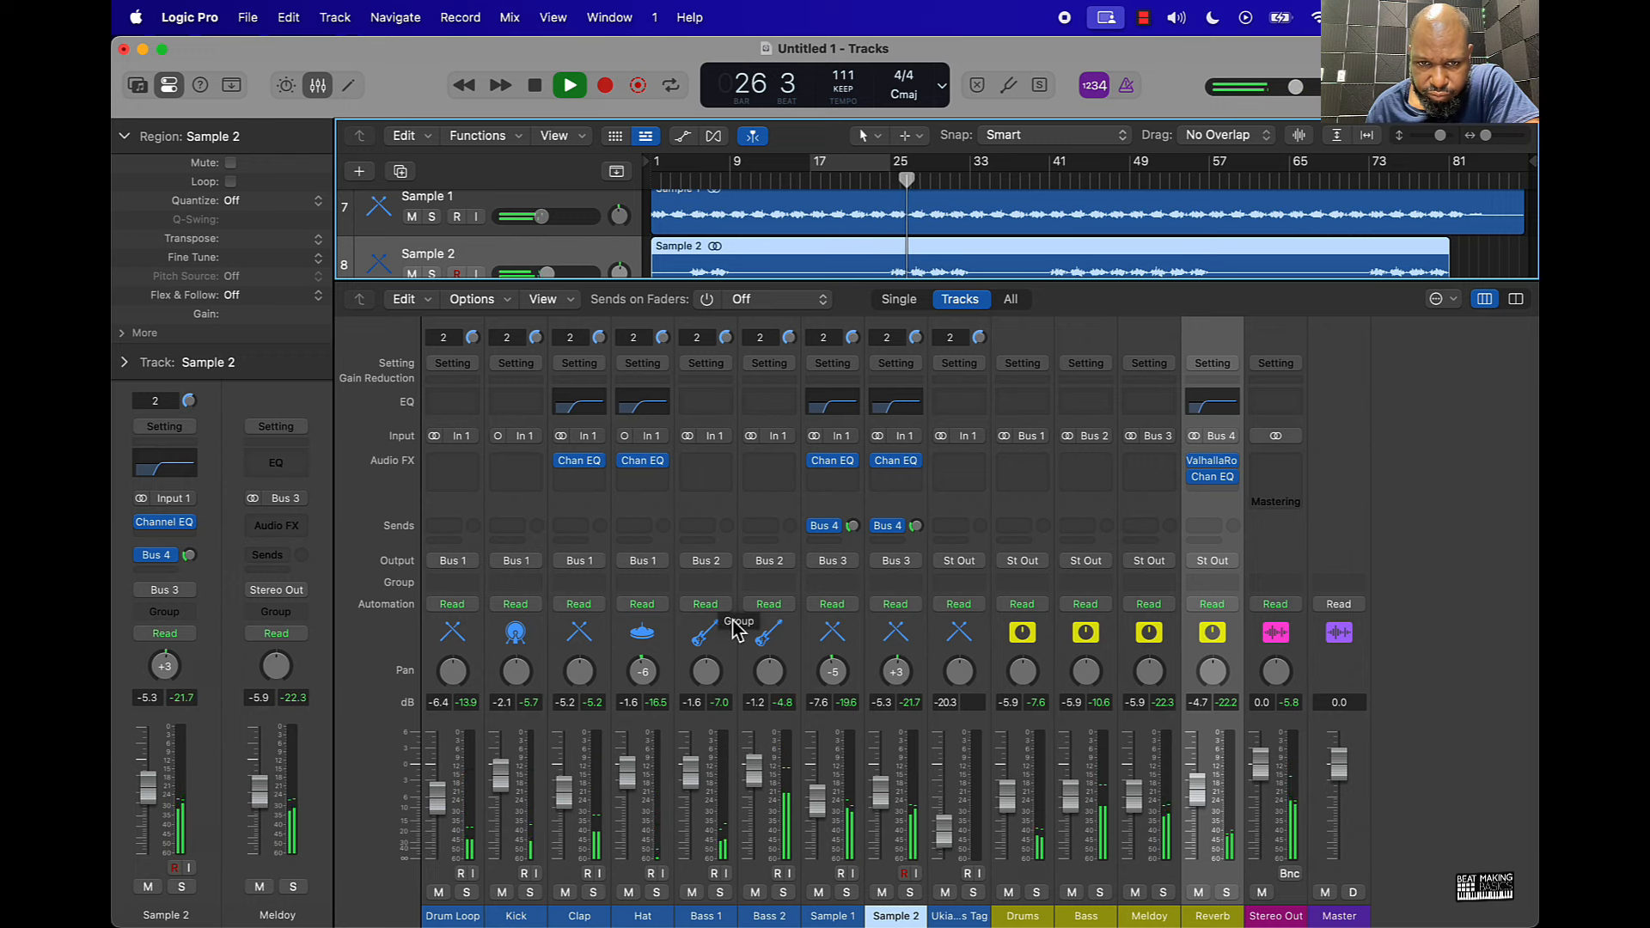
drag(760, 786, 756, 787)
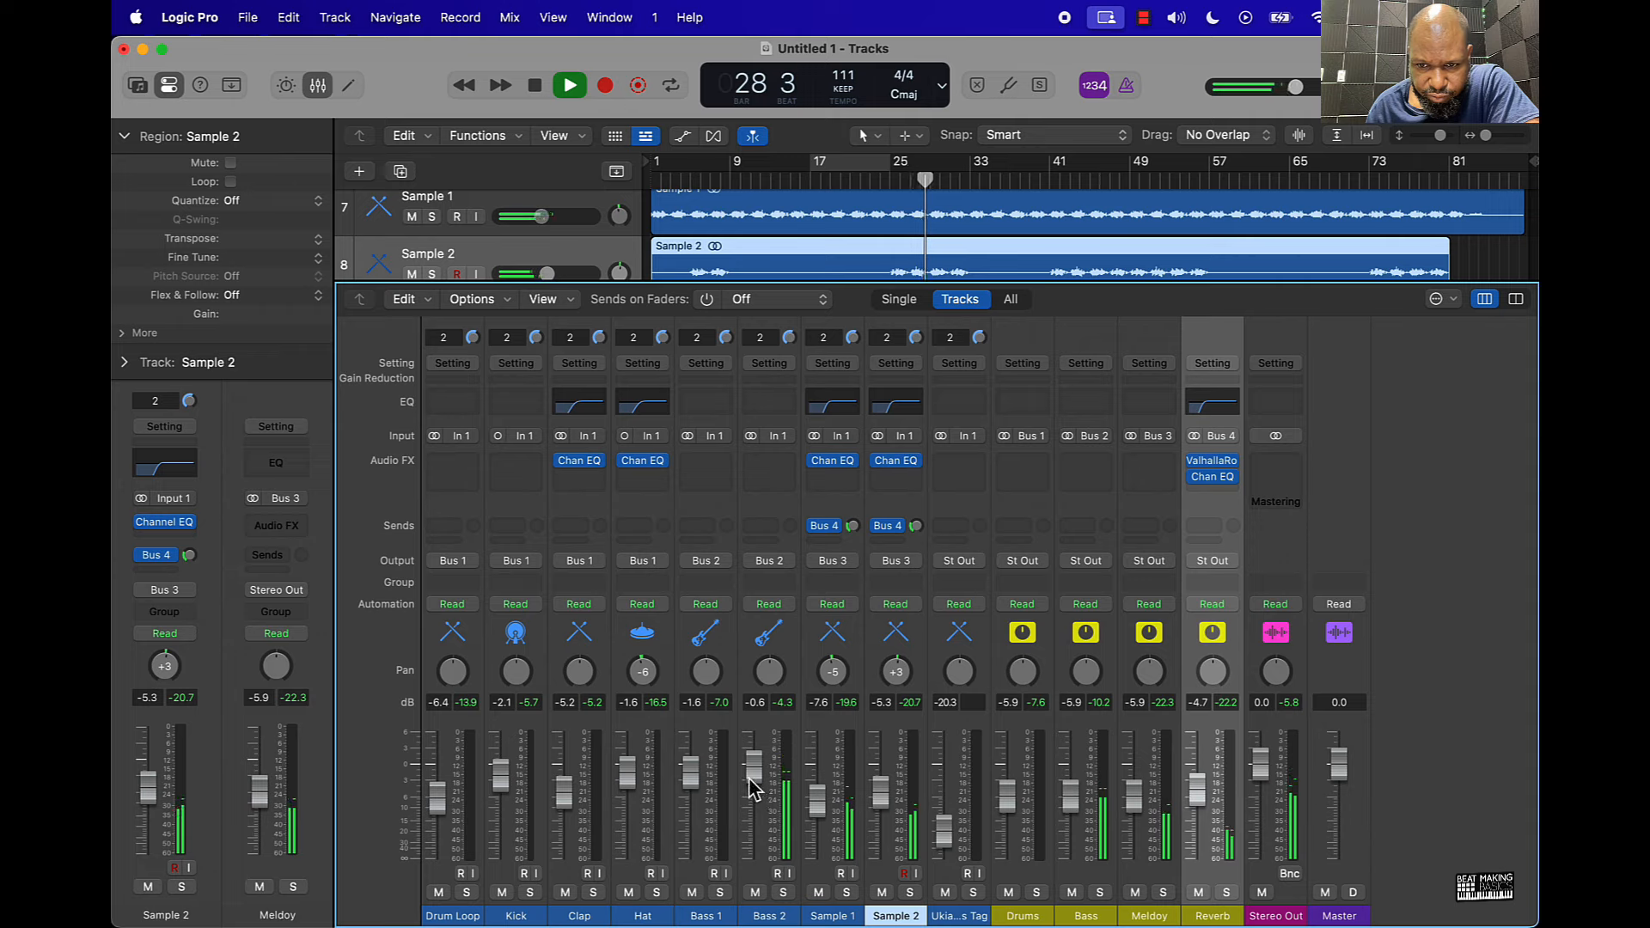
alt+click(755, 775)
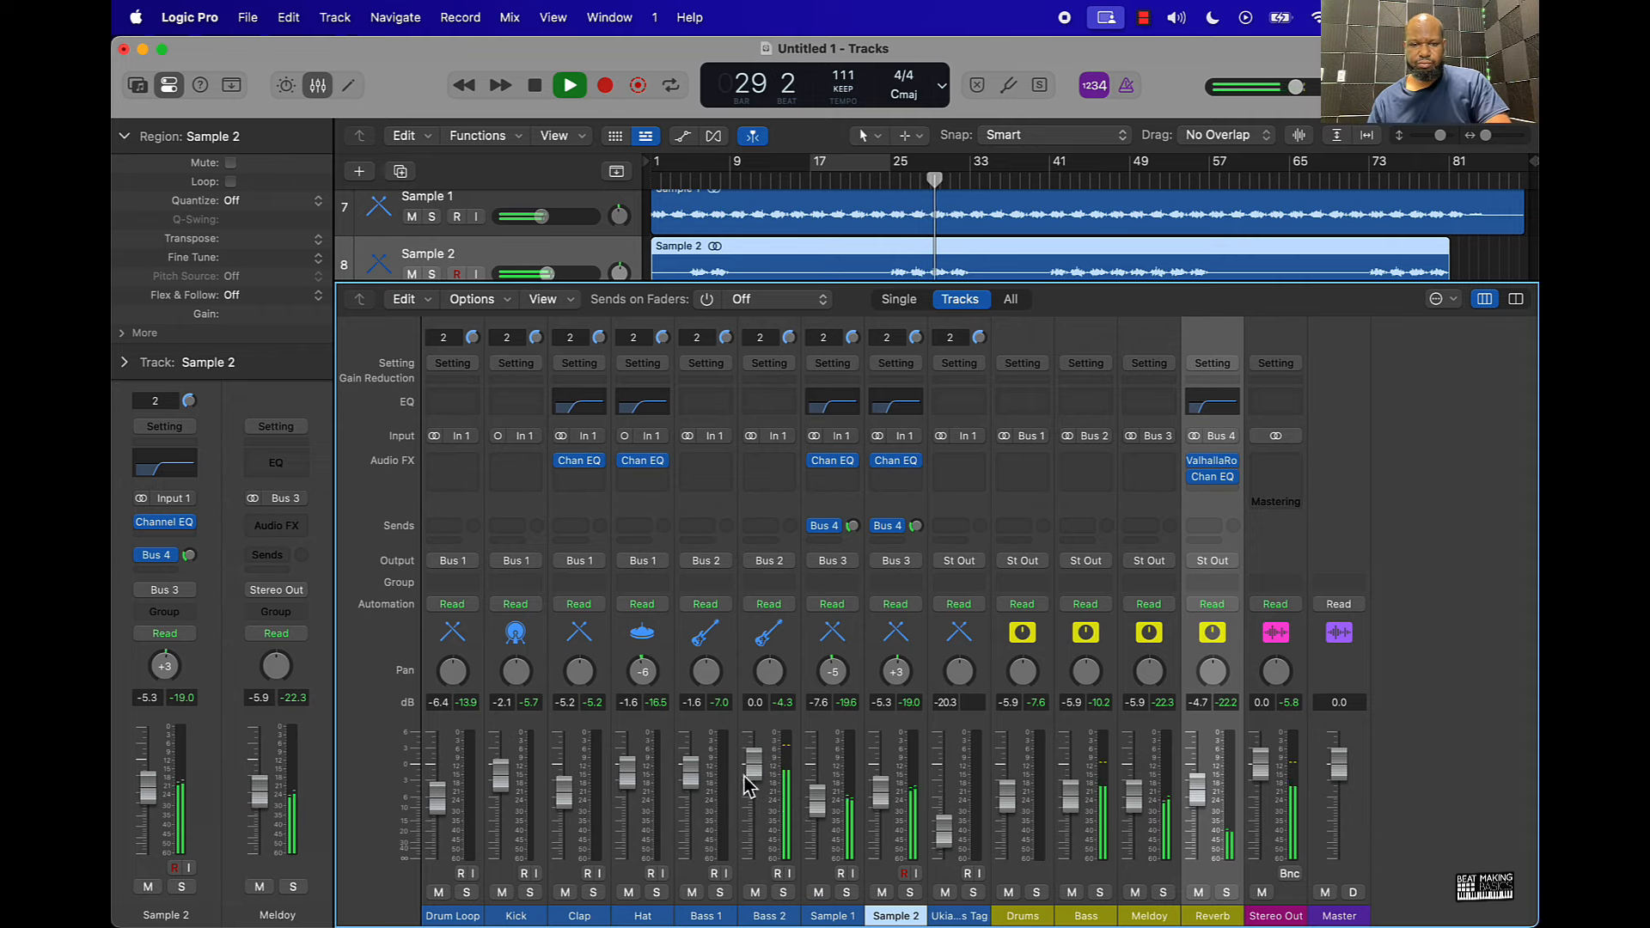
alt+click(688, 772)
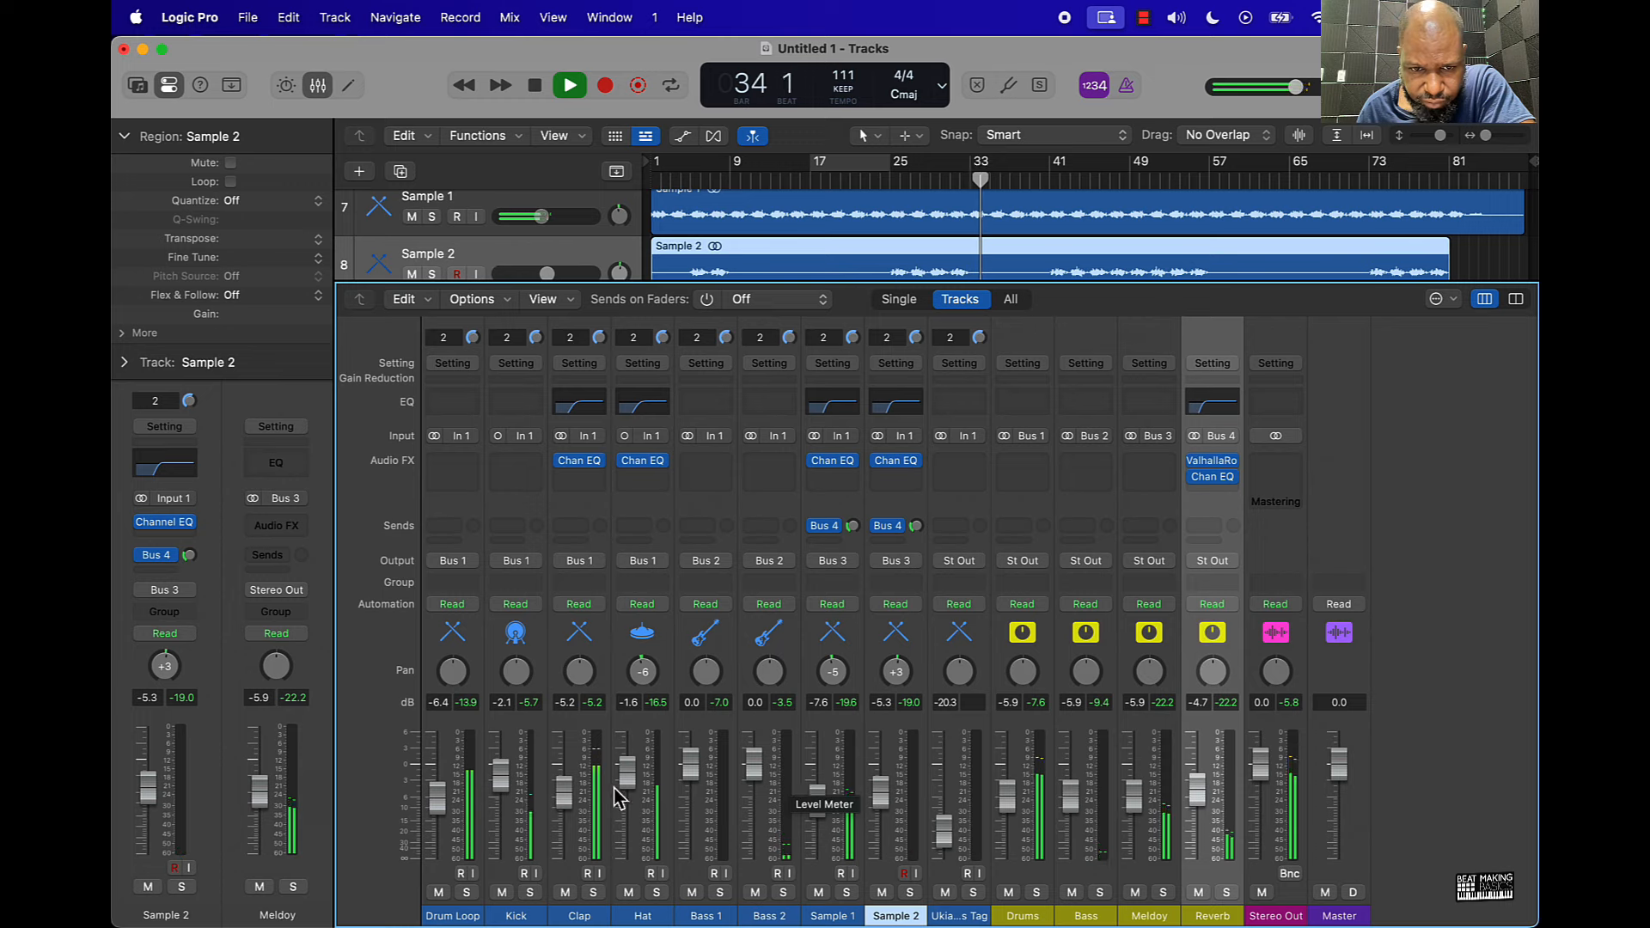
drag(627, 773, 628, 766)
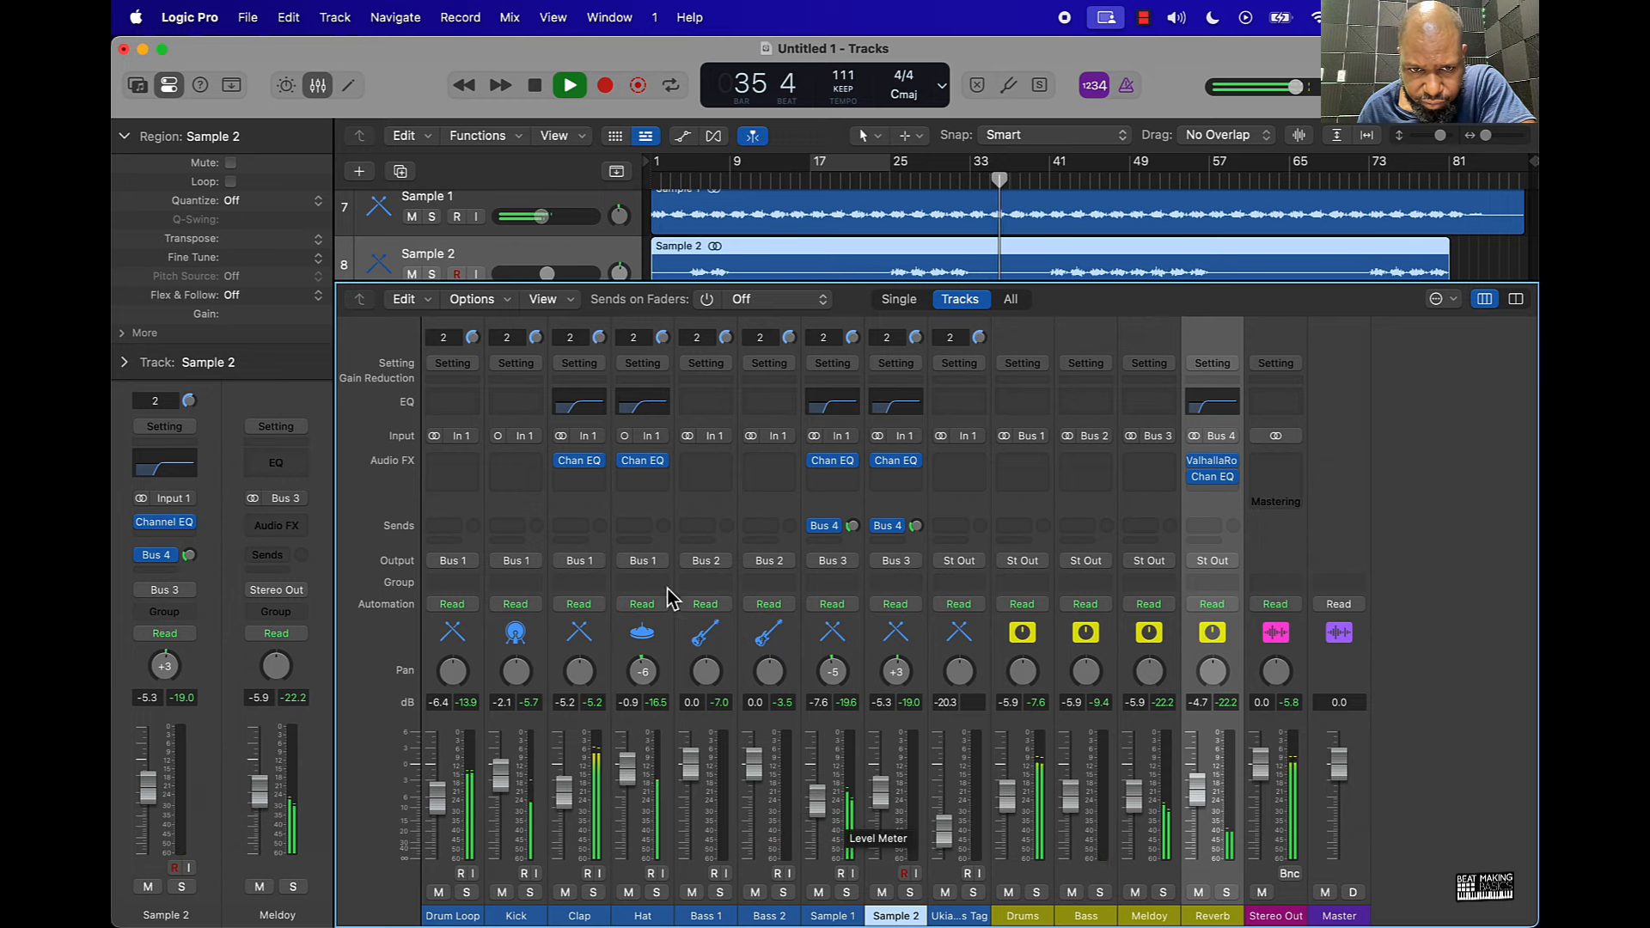
Add a Bus 5 send to the Hat channel and name the new aux channel Reverb
click(638, 535)
mouse_move(722, 554)
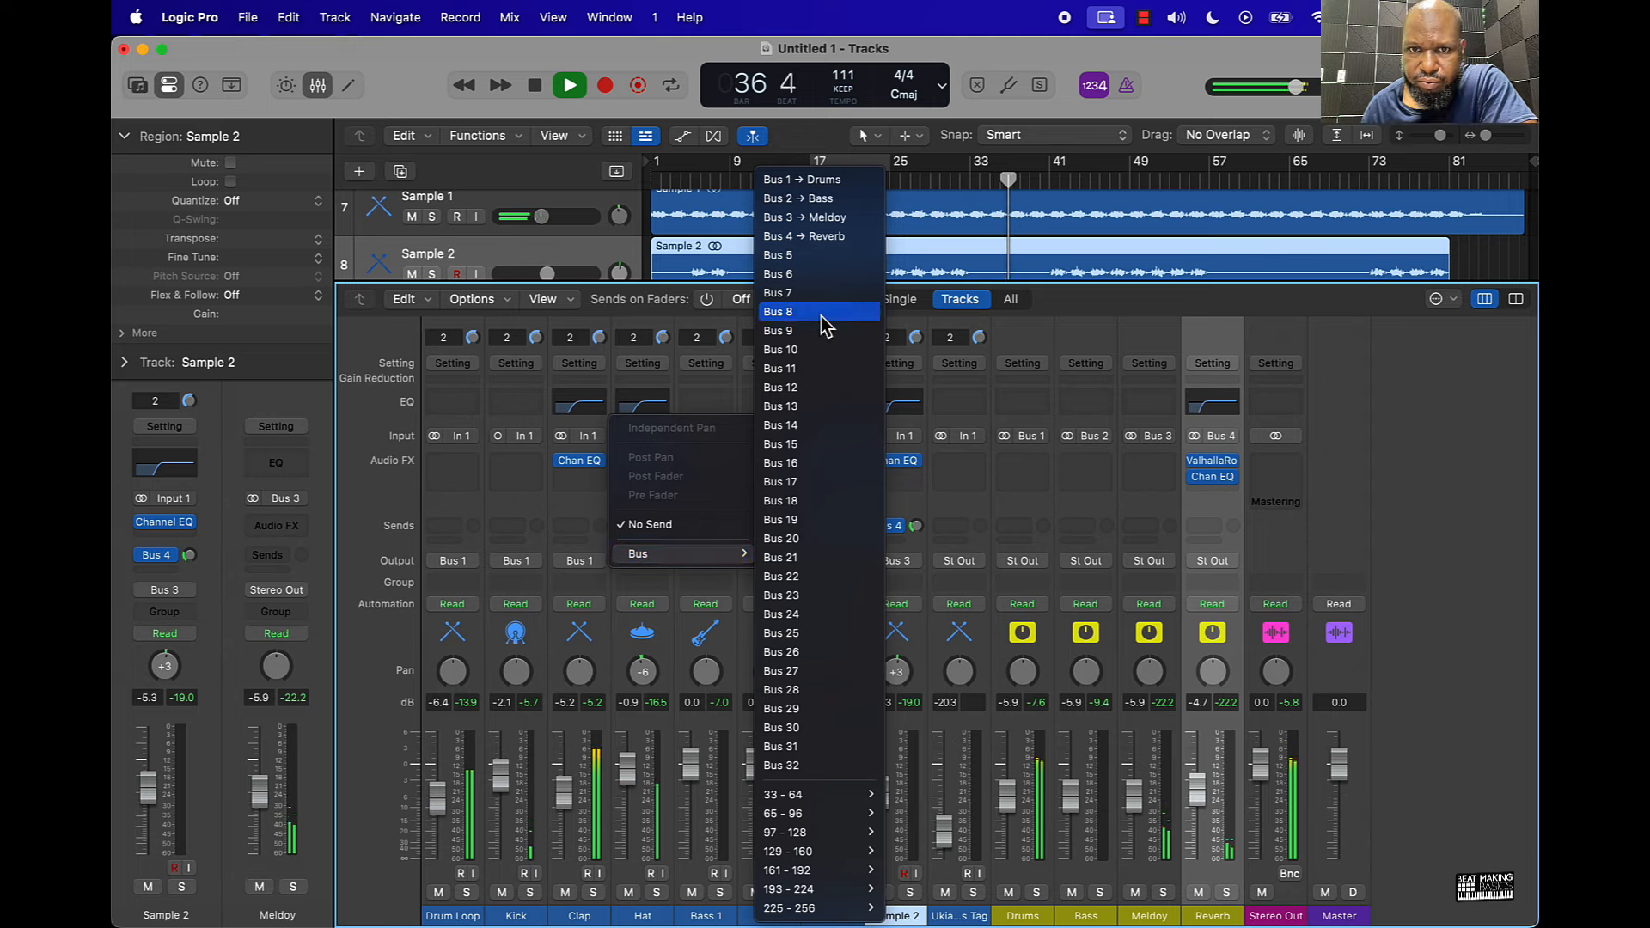
click(833, 258)
click(1293, 916)
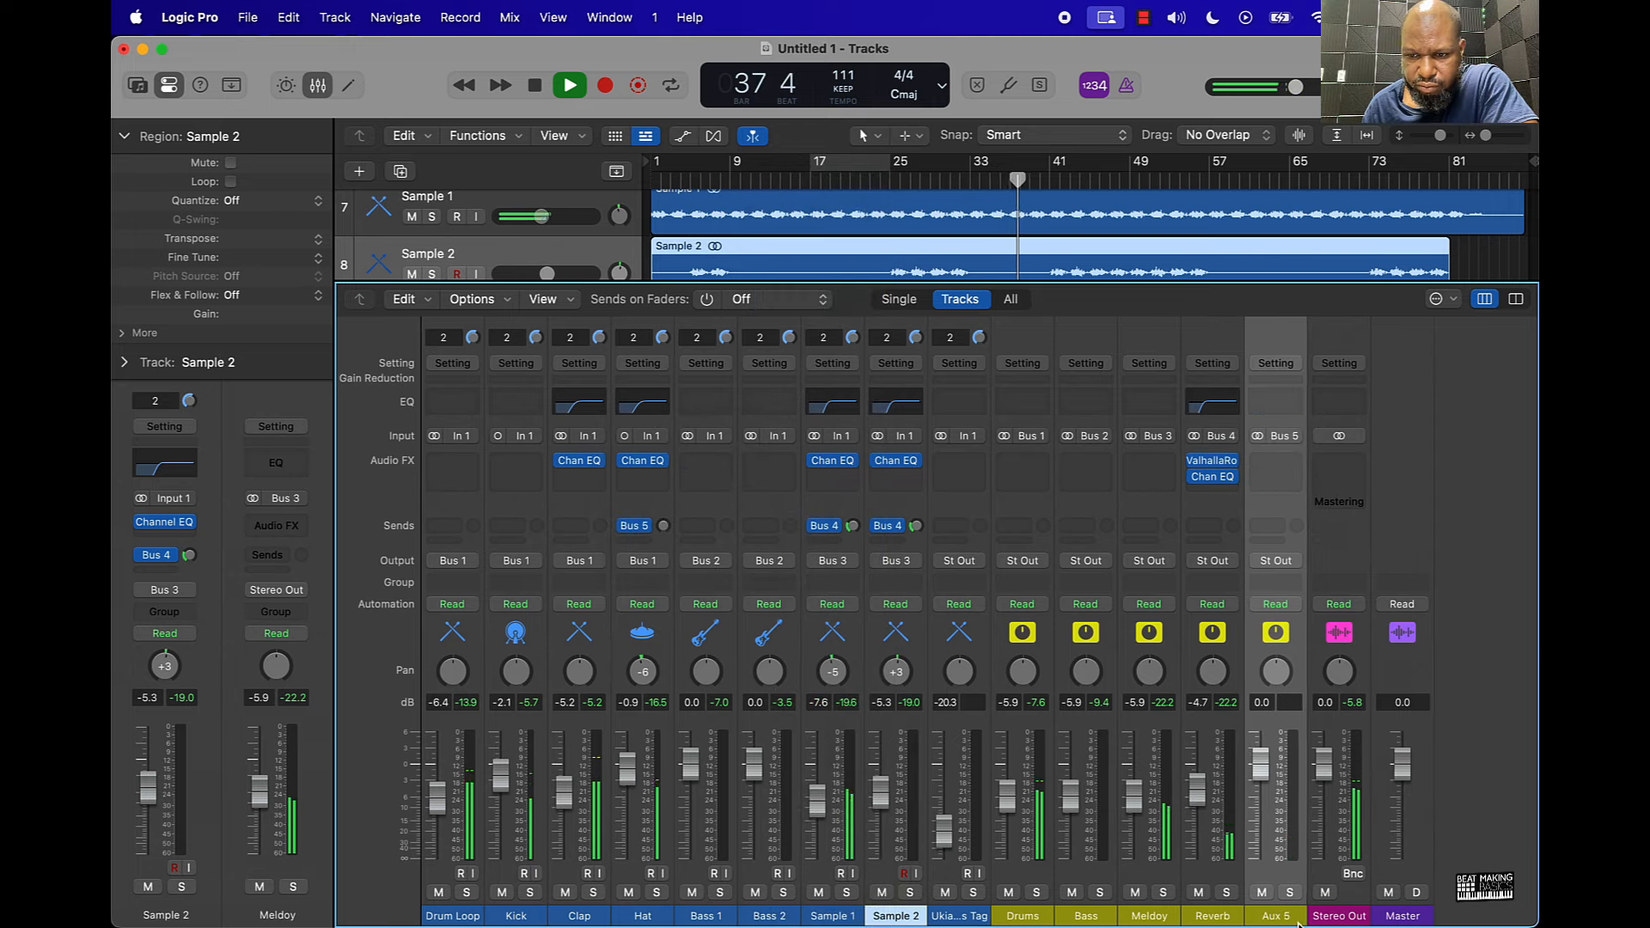
double_click(1294, 915)
text(Reverb)
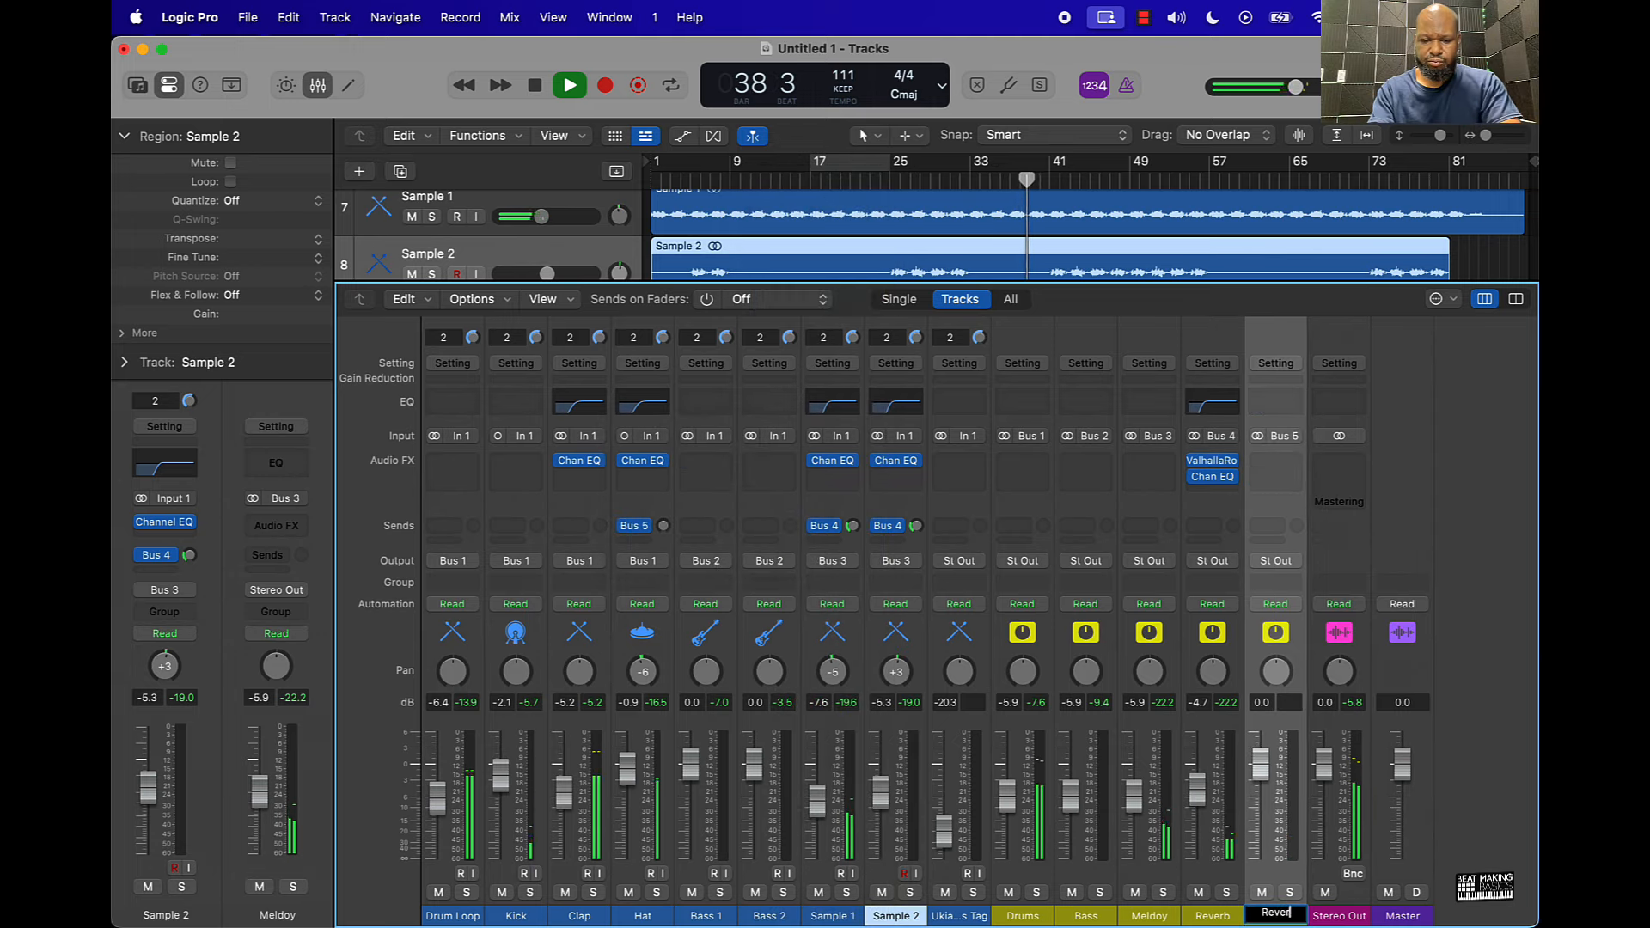
key(Return)
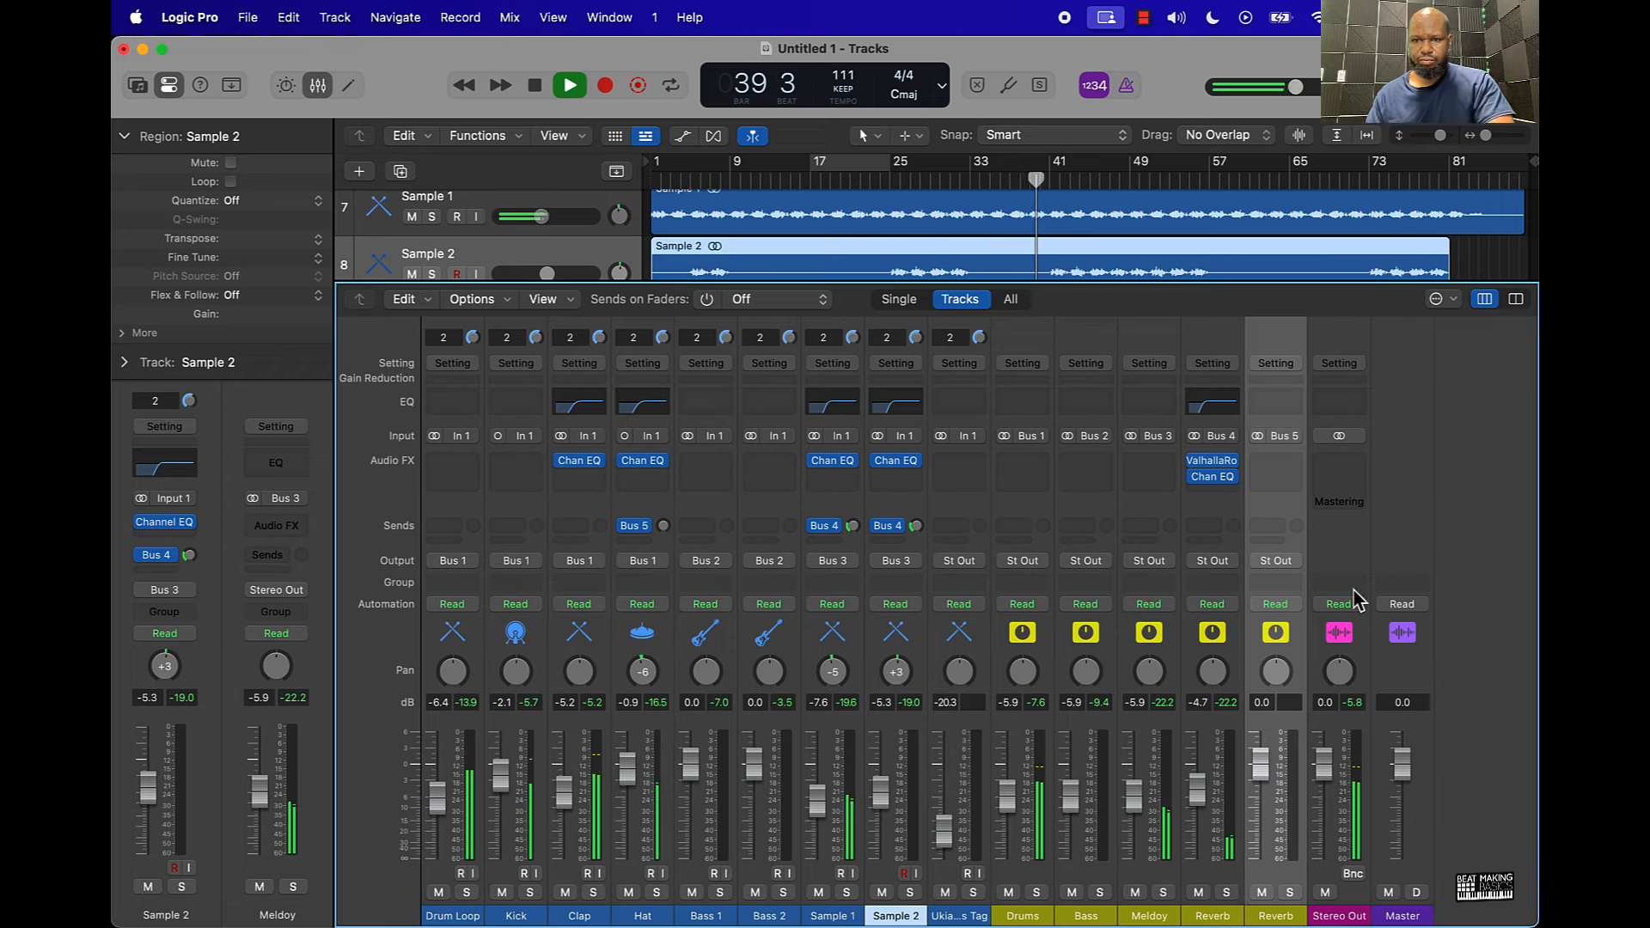
Insert ValhallaRoom on the Bus 5 reverb channel and set its predelay to 4.7 ms
click(1279, 473)
click(1328, 545)
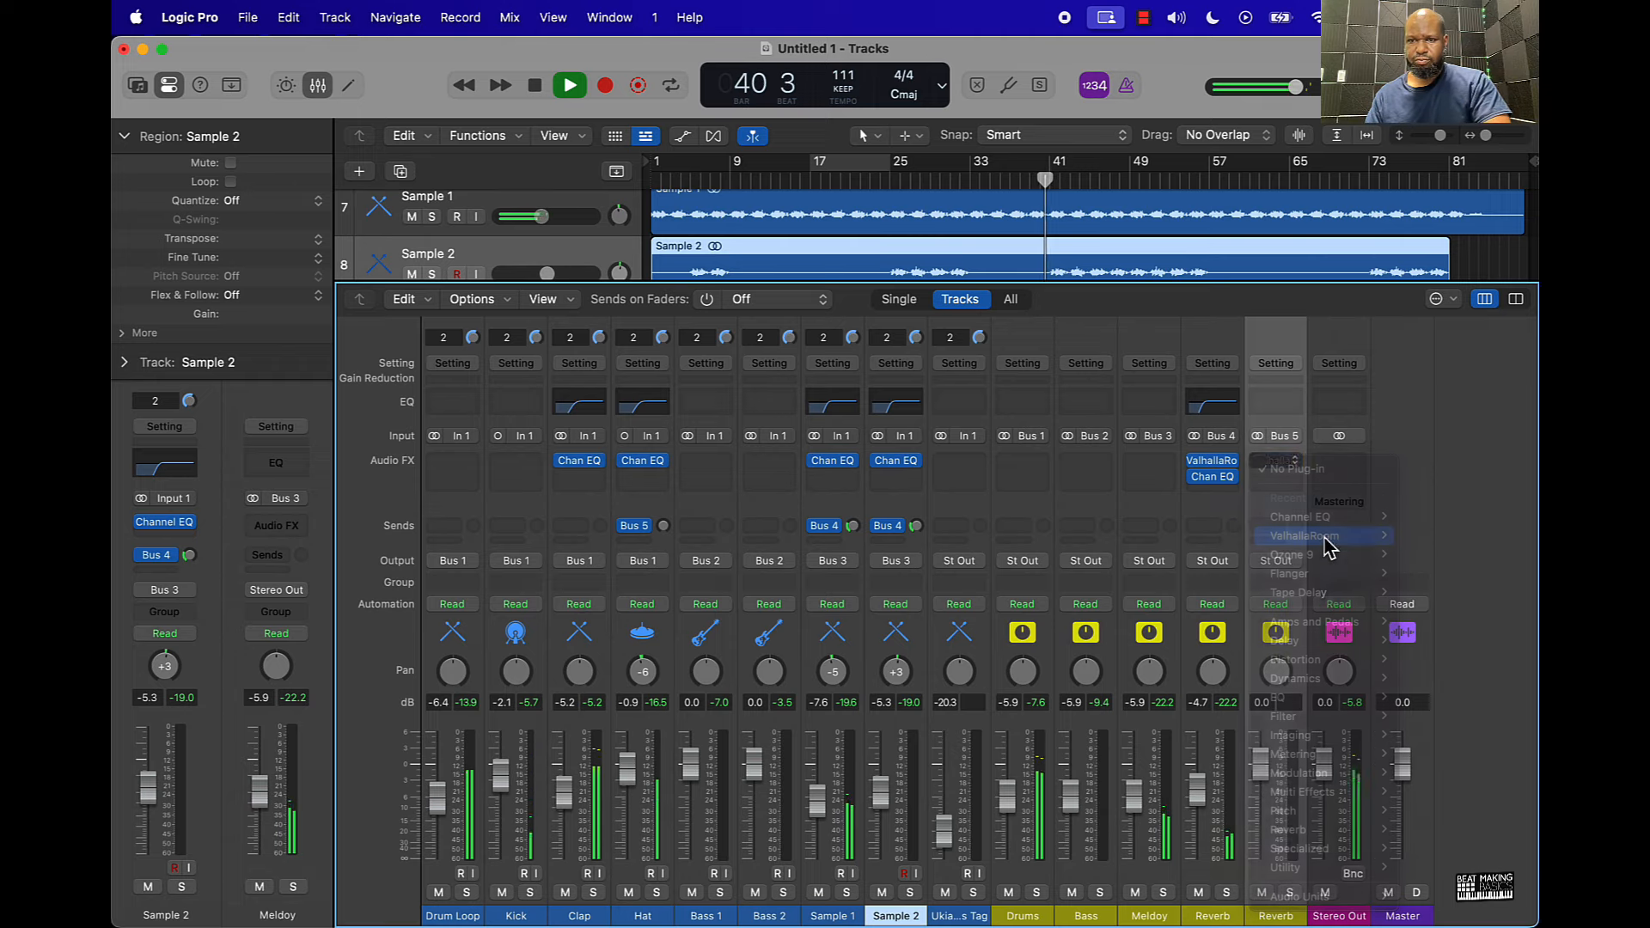
drag(672, 607, 674, 617)
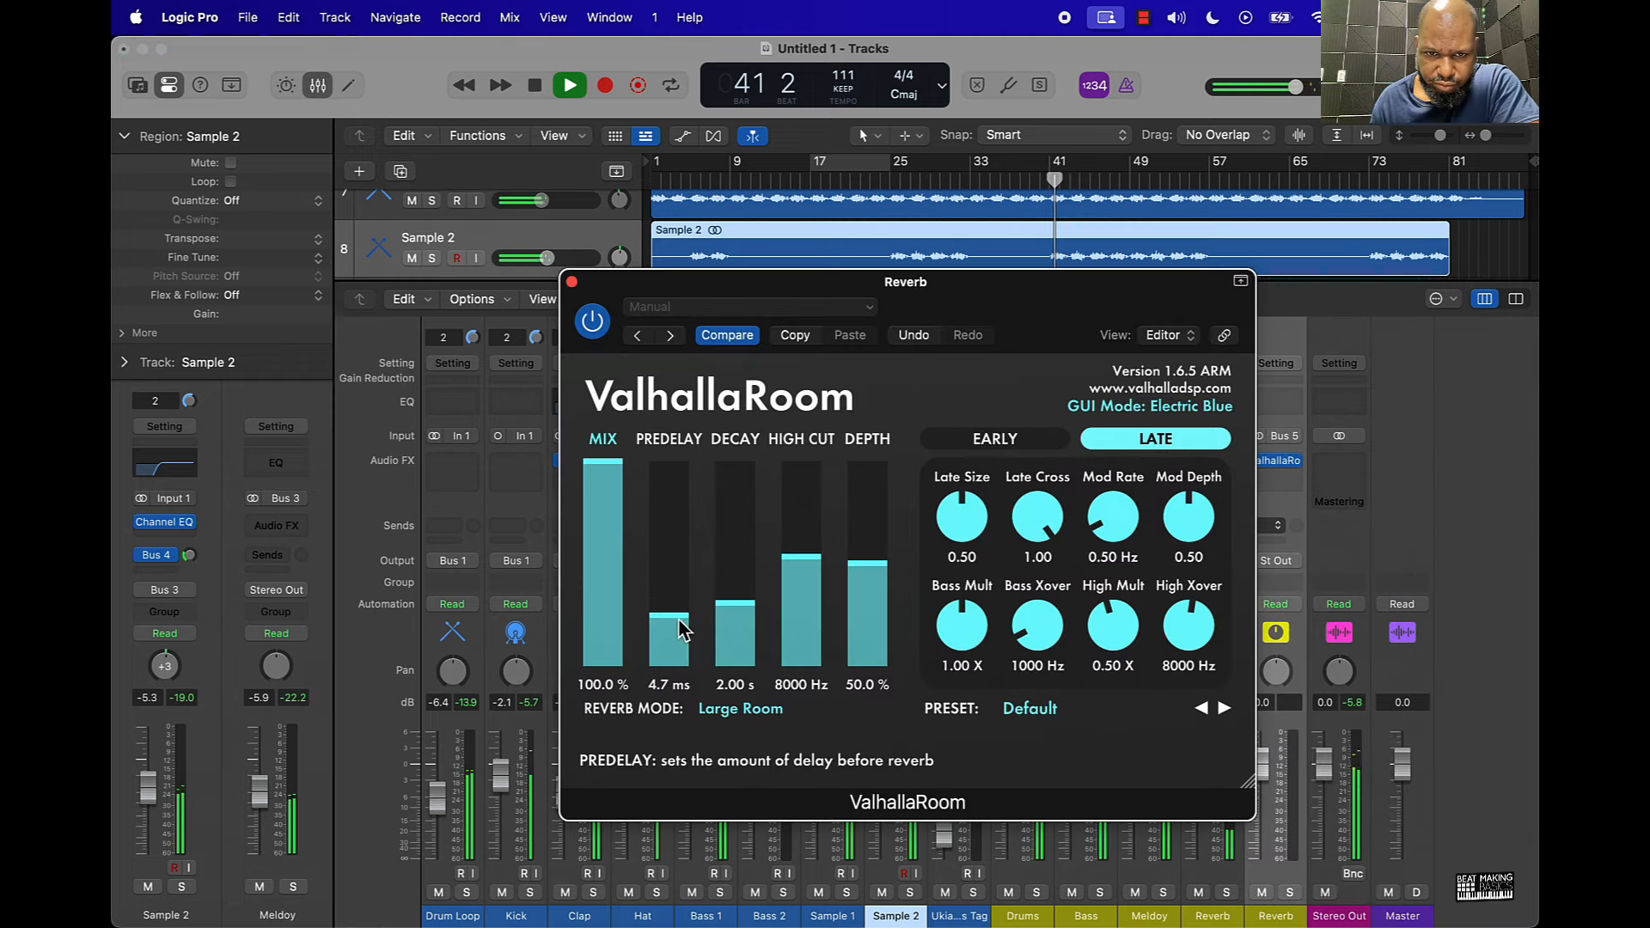
click(571, 281)
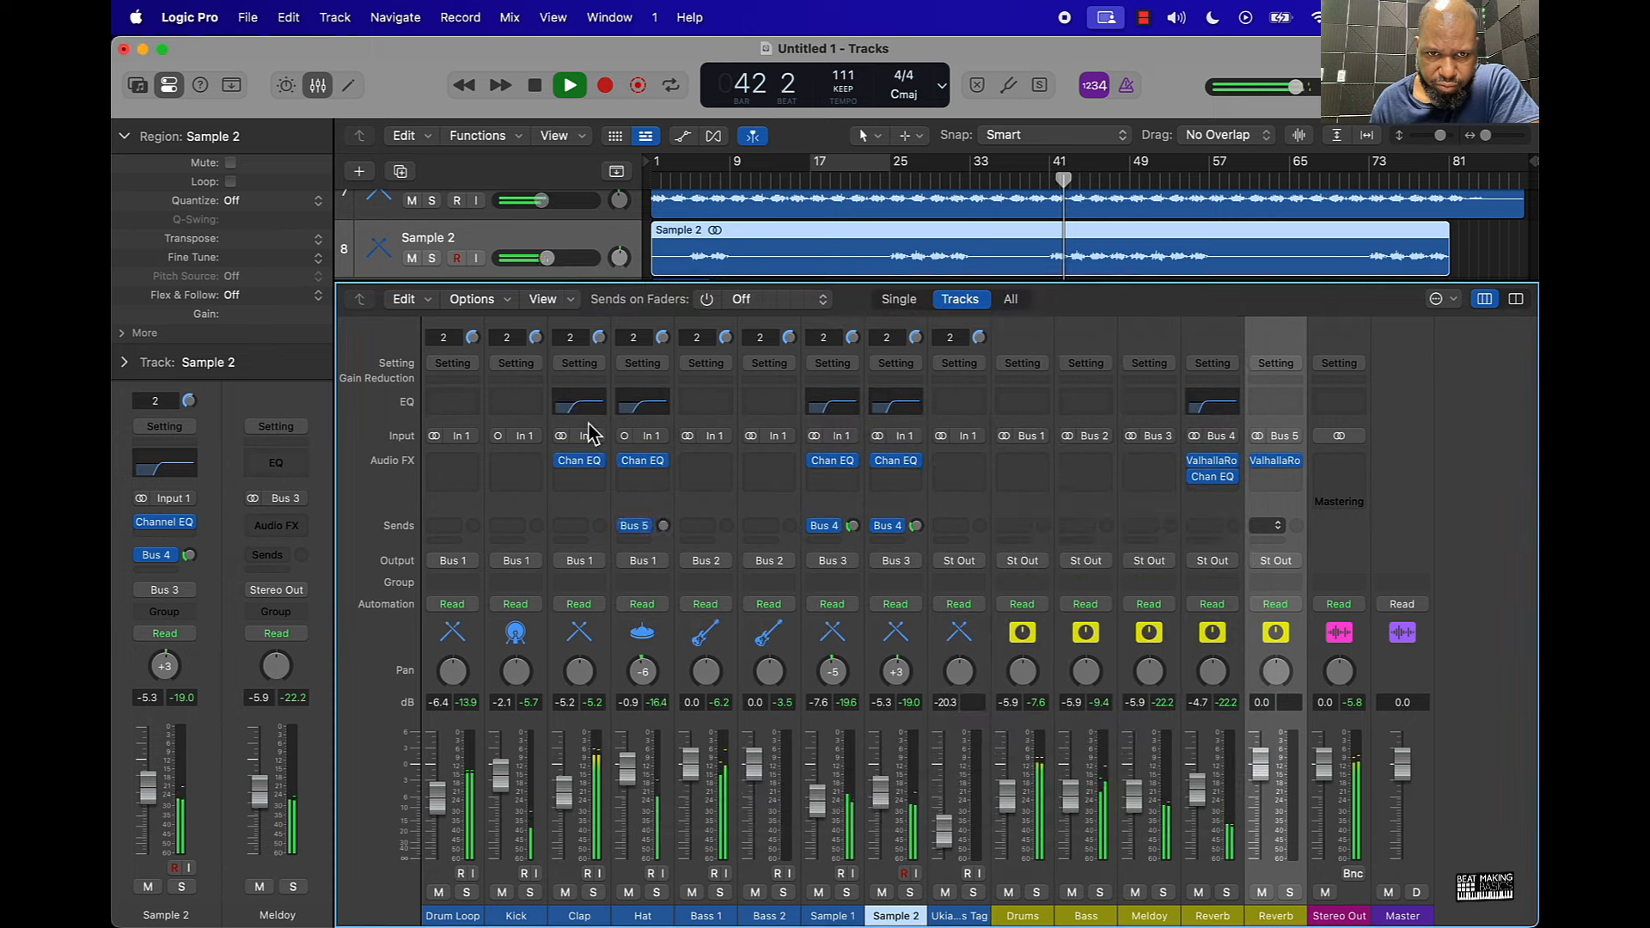
Raise Hat's Bus 5 send and shorten the decay of that bus's ValhallaRoom to 0.82 s
mouse_move(664, 526)
mouse_down()
mouse_move(664, 492)
mouse_move(666, 507)
mouse_up()
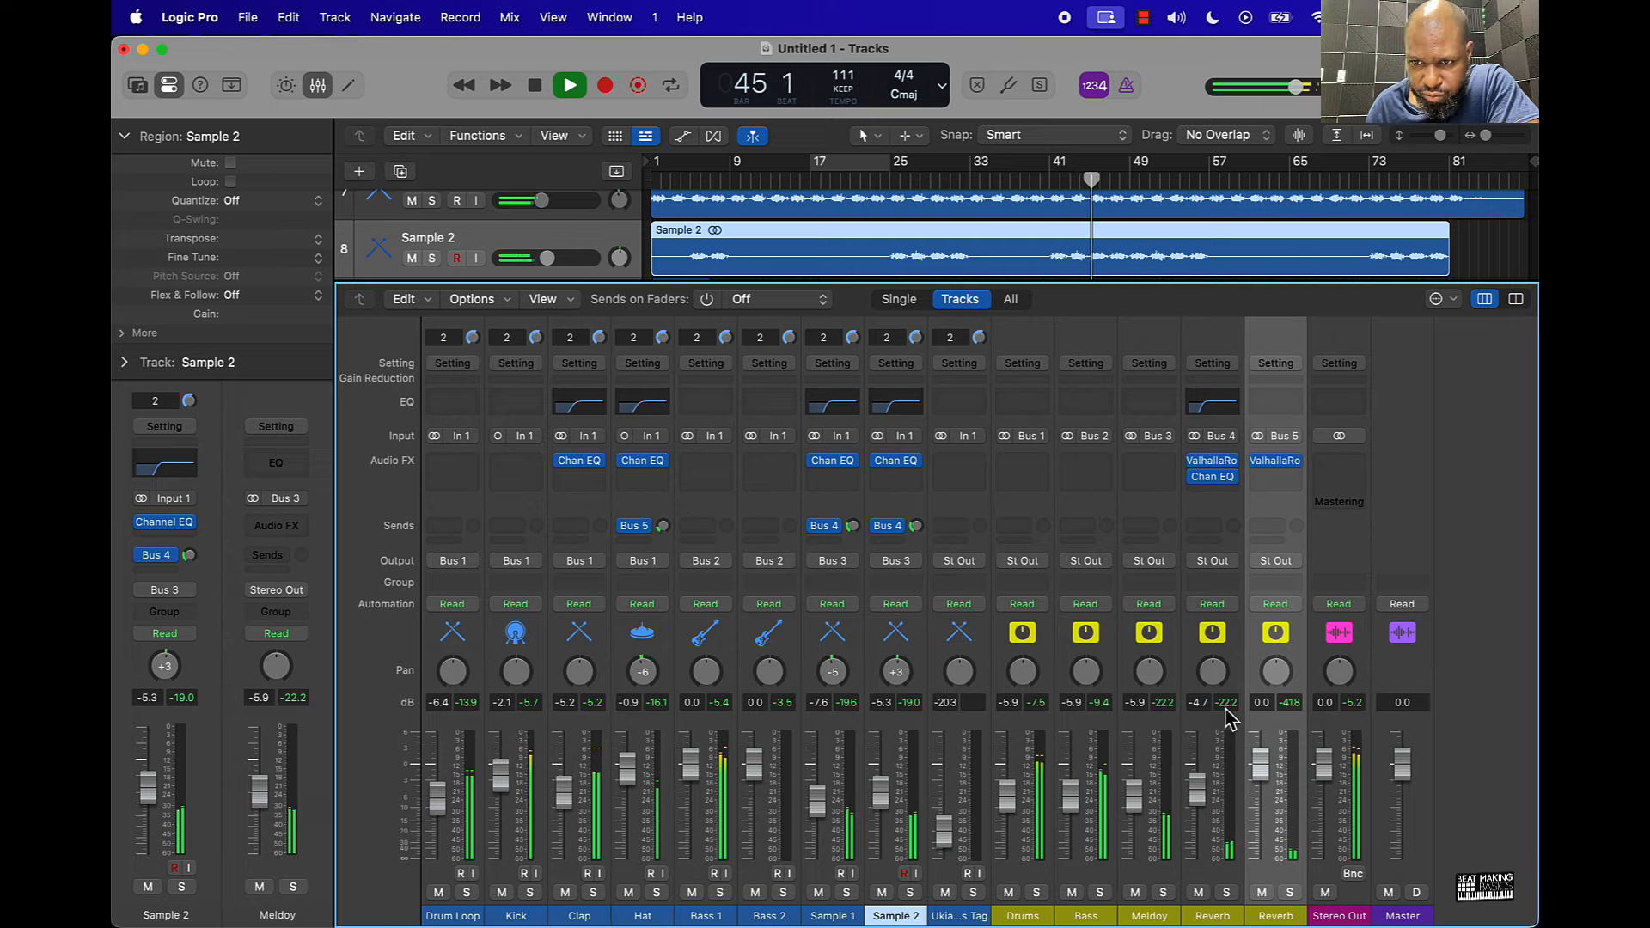
click(1276, 461)
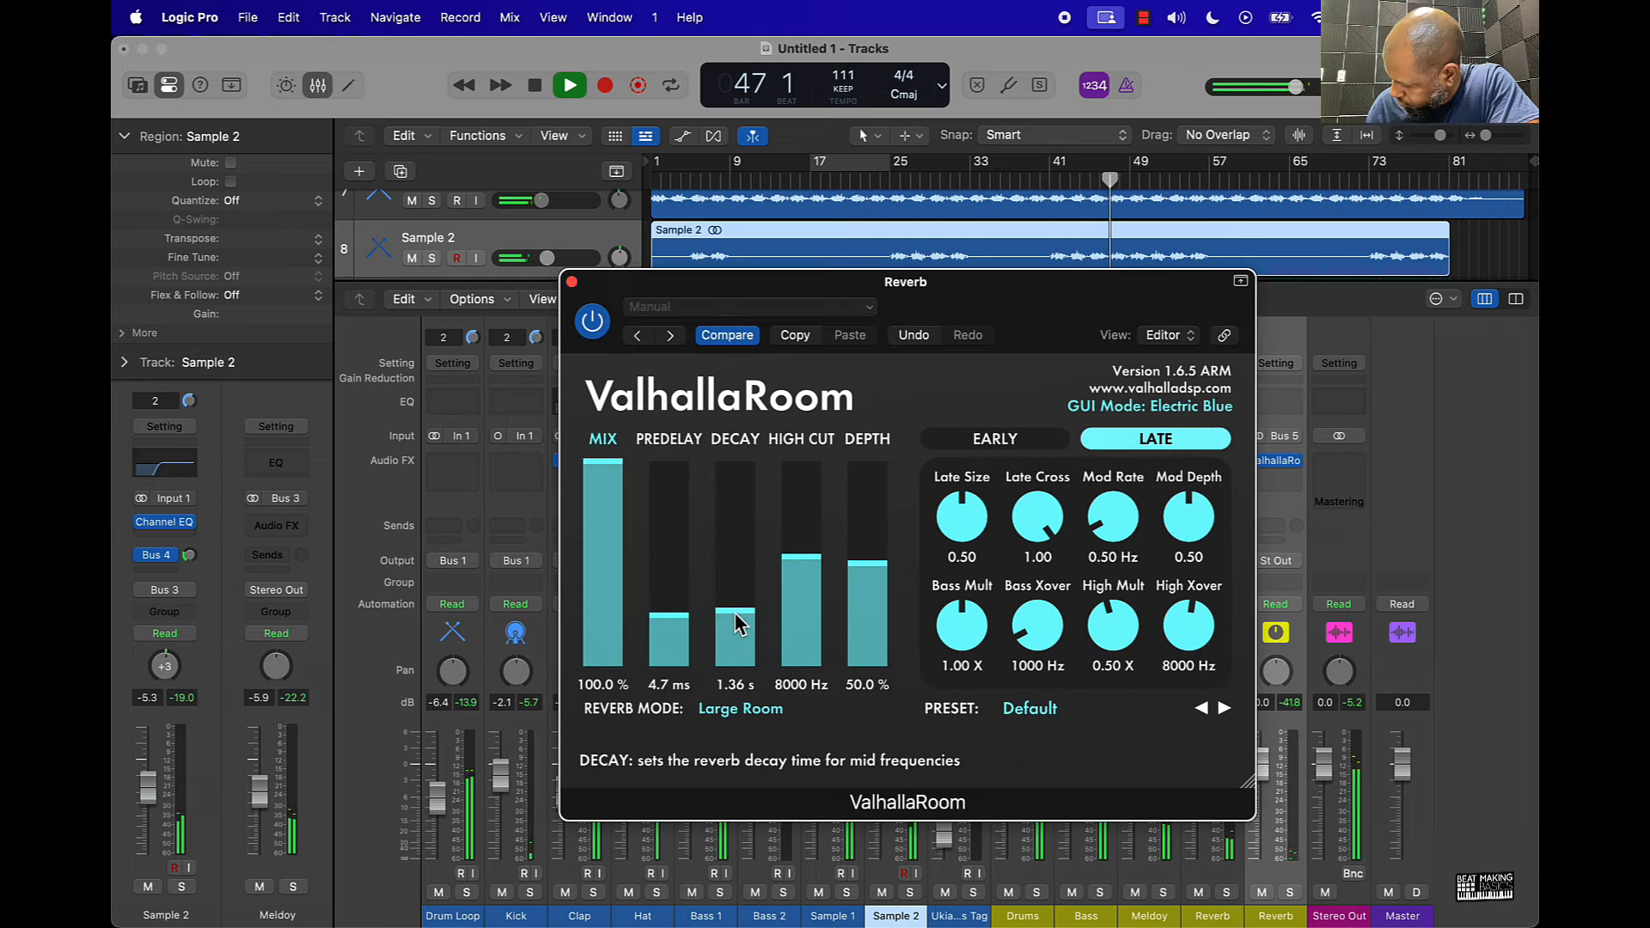
drag(733, 616, 737, 635)
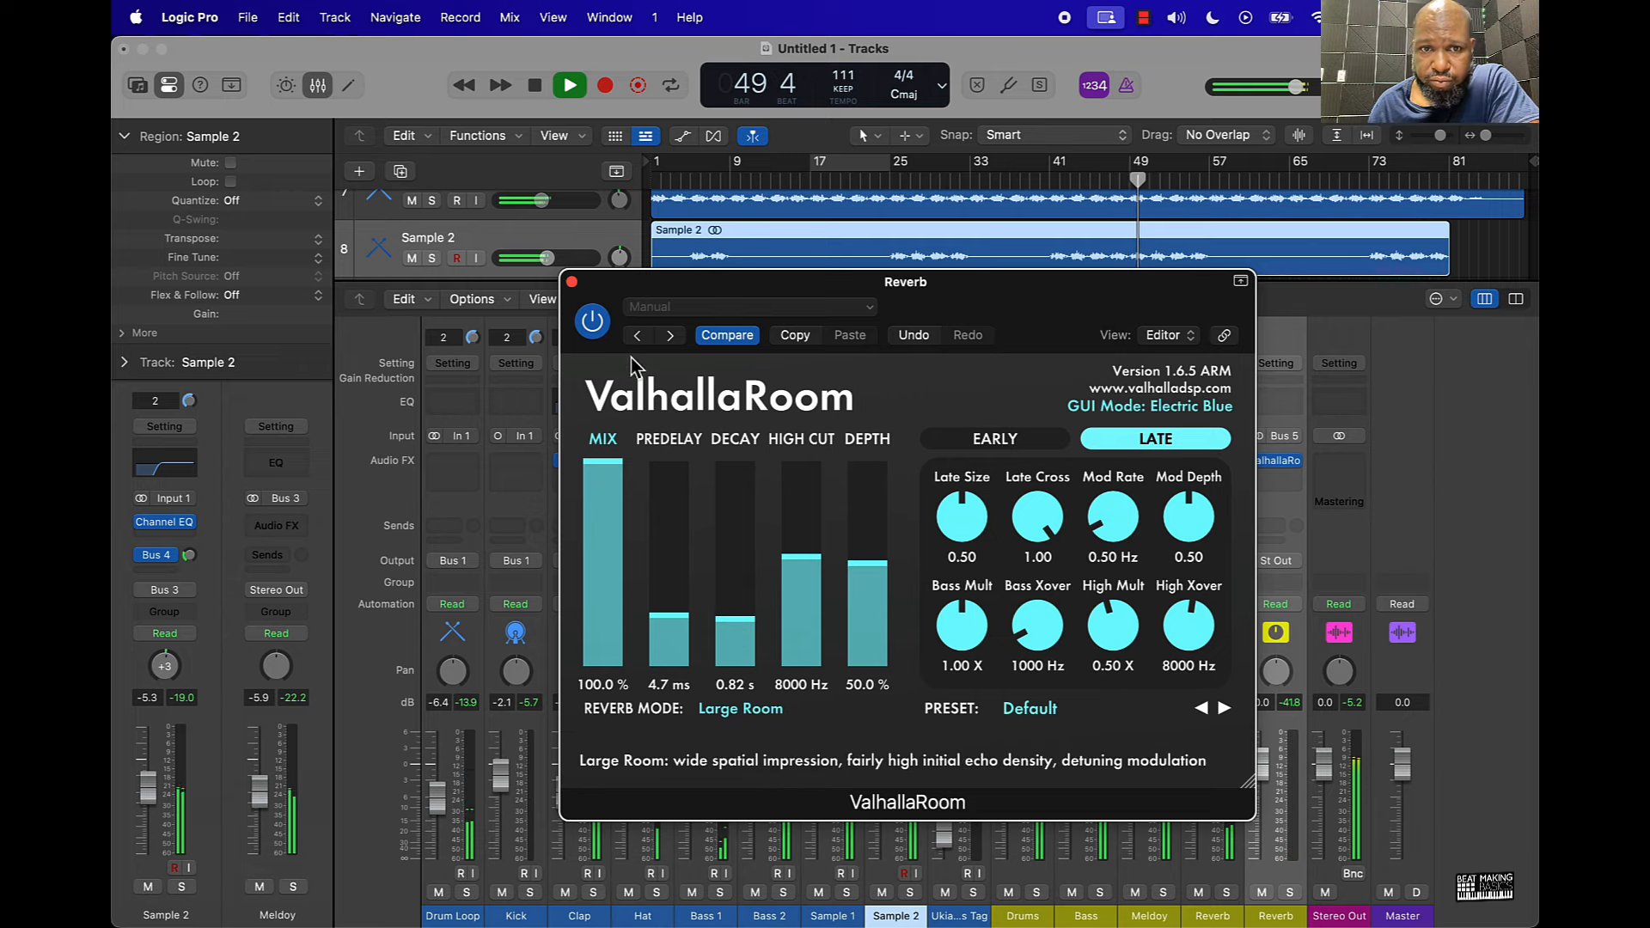
click(571, 281)
Listen to the mix from about bar 26 and again from about bar 21, ending with playback stopped
click(906, 178)
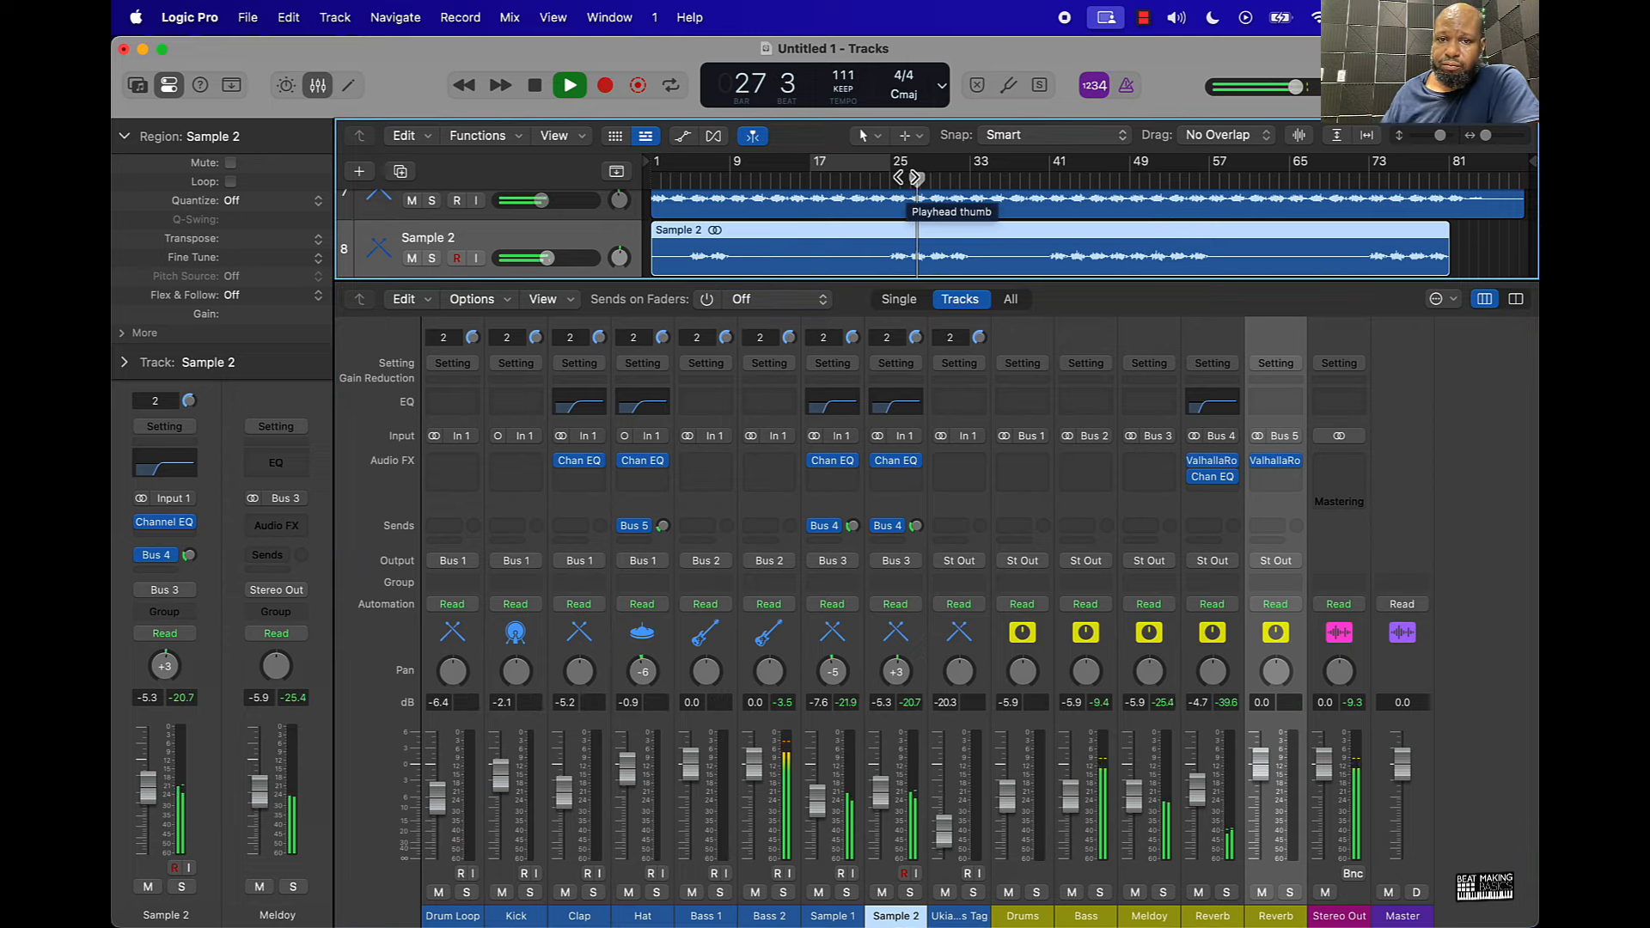
click(852, 182)
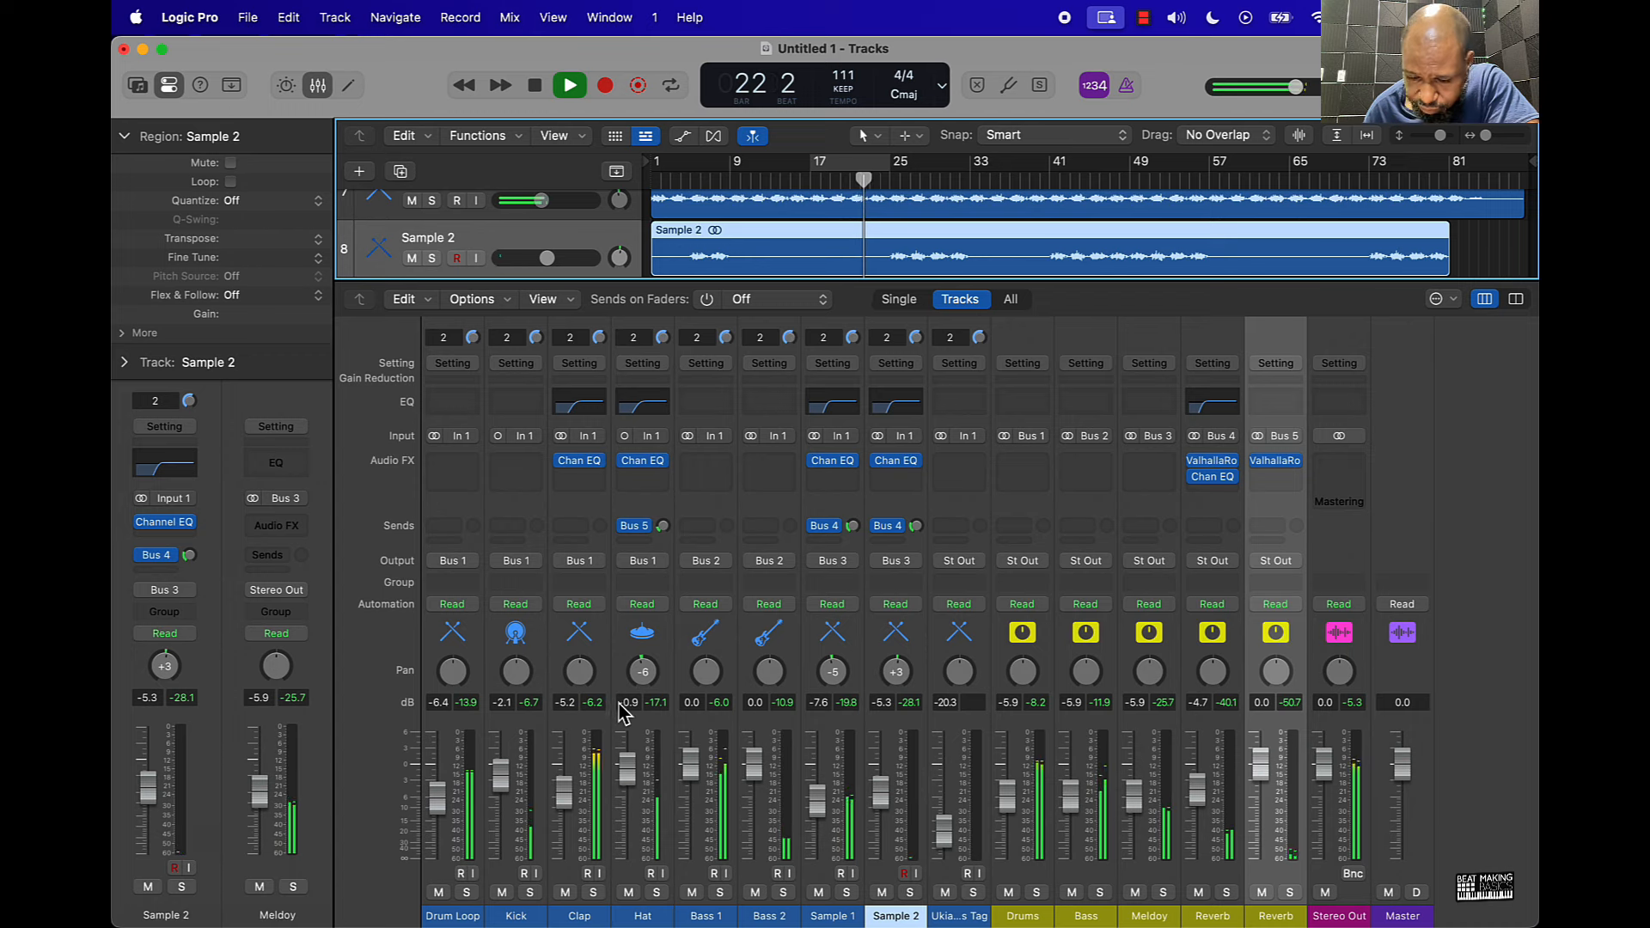
key(space)
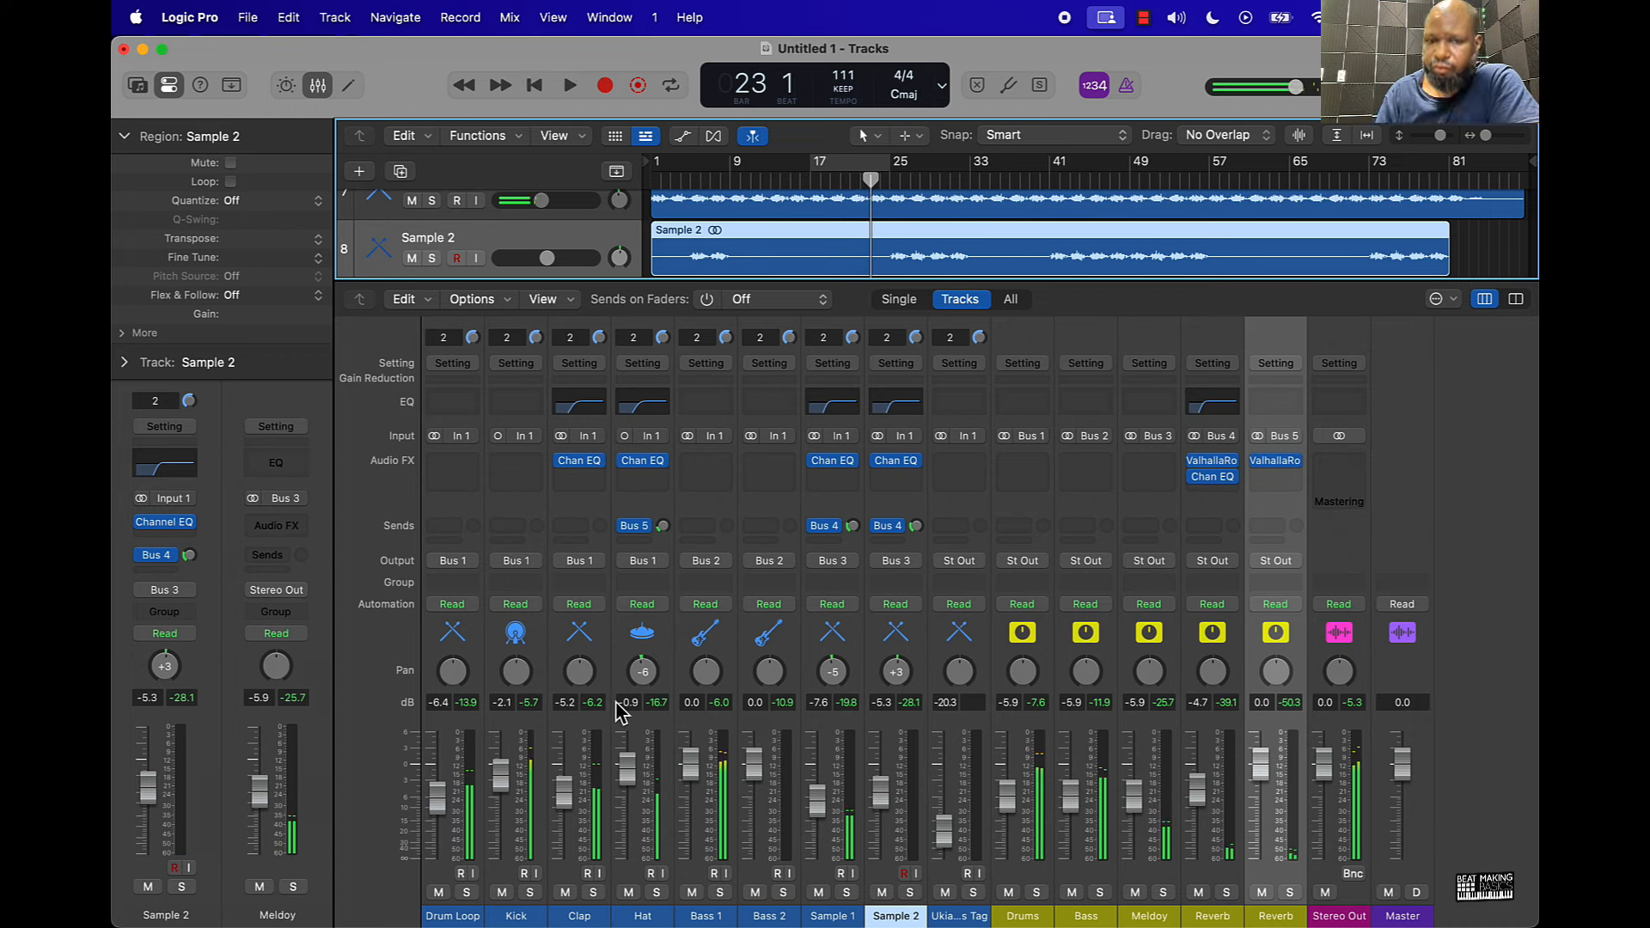
Select the Hat channel, then rename the Bus 5 aux Reverb 2 and the Bus 4 aux Reverb 1
click(647, 916)
double_click(1275, 916)
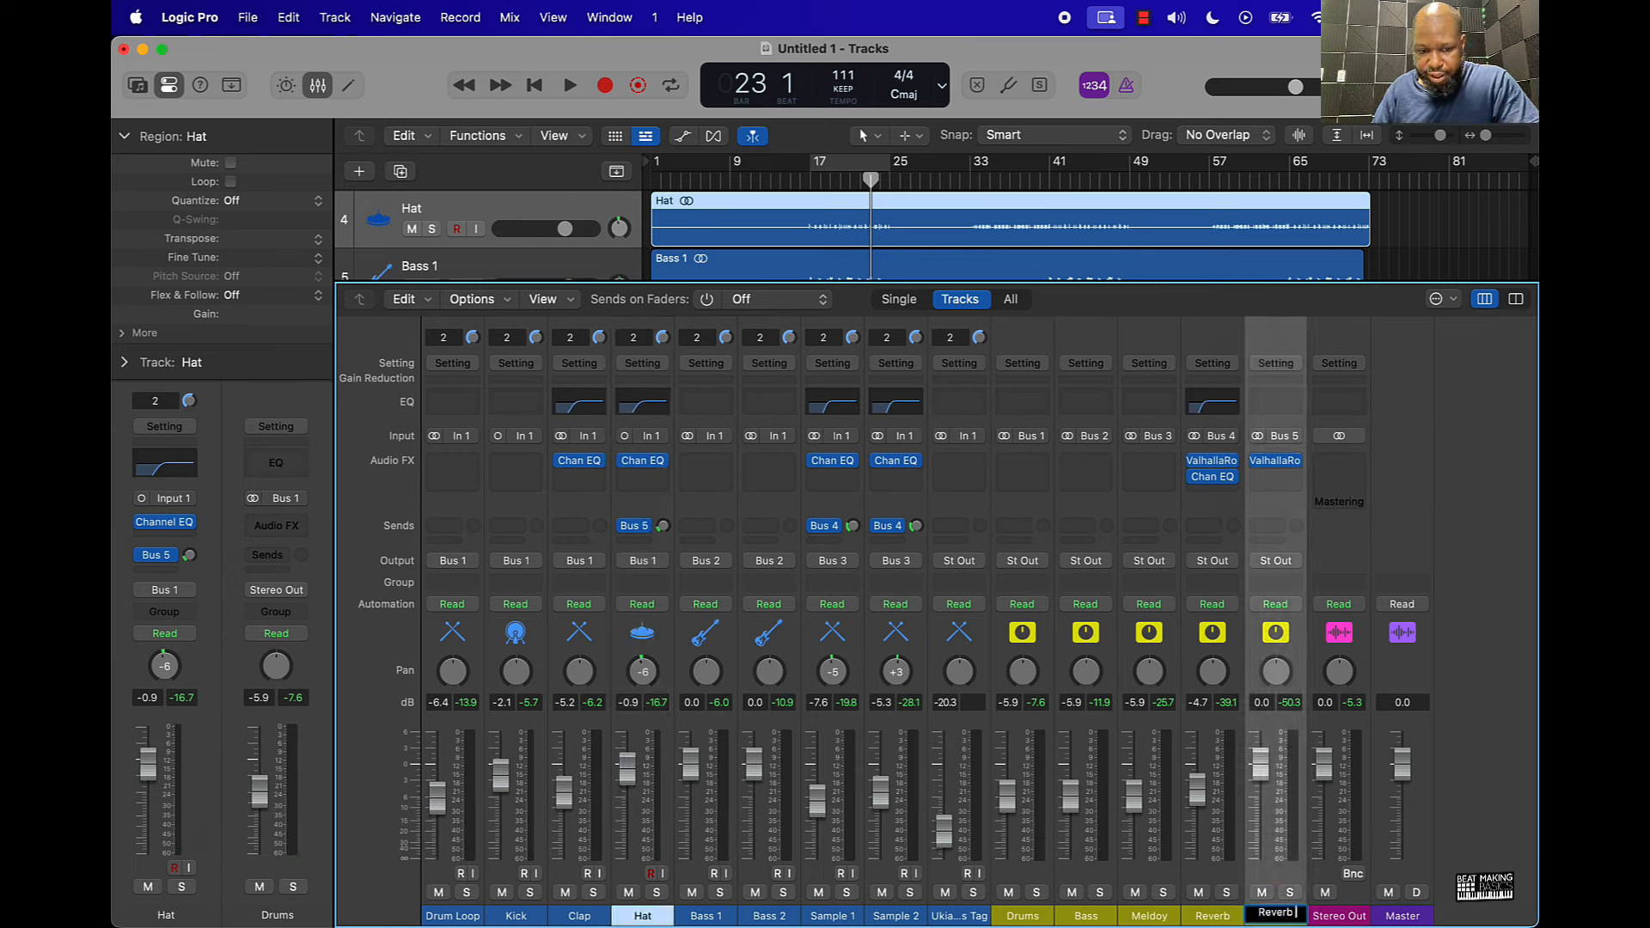
double_click(1238, 916)
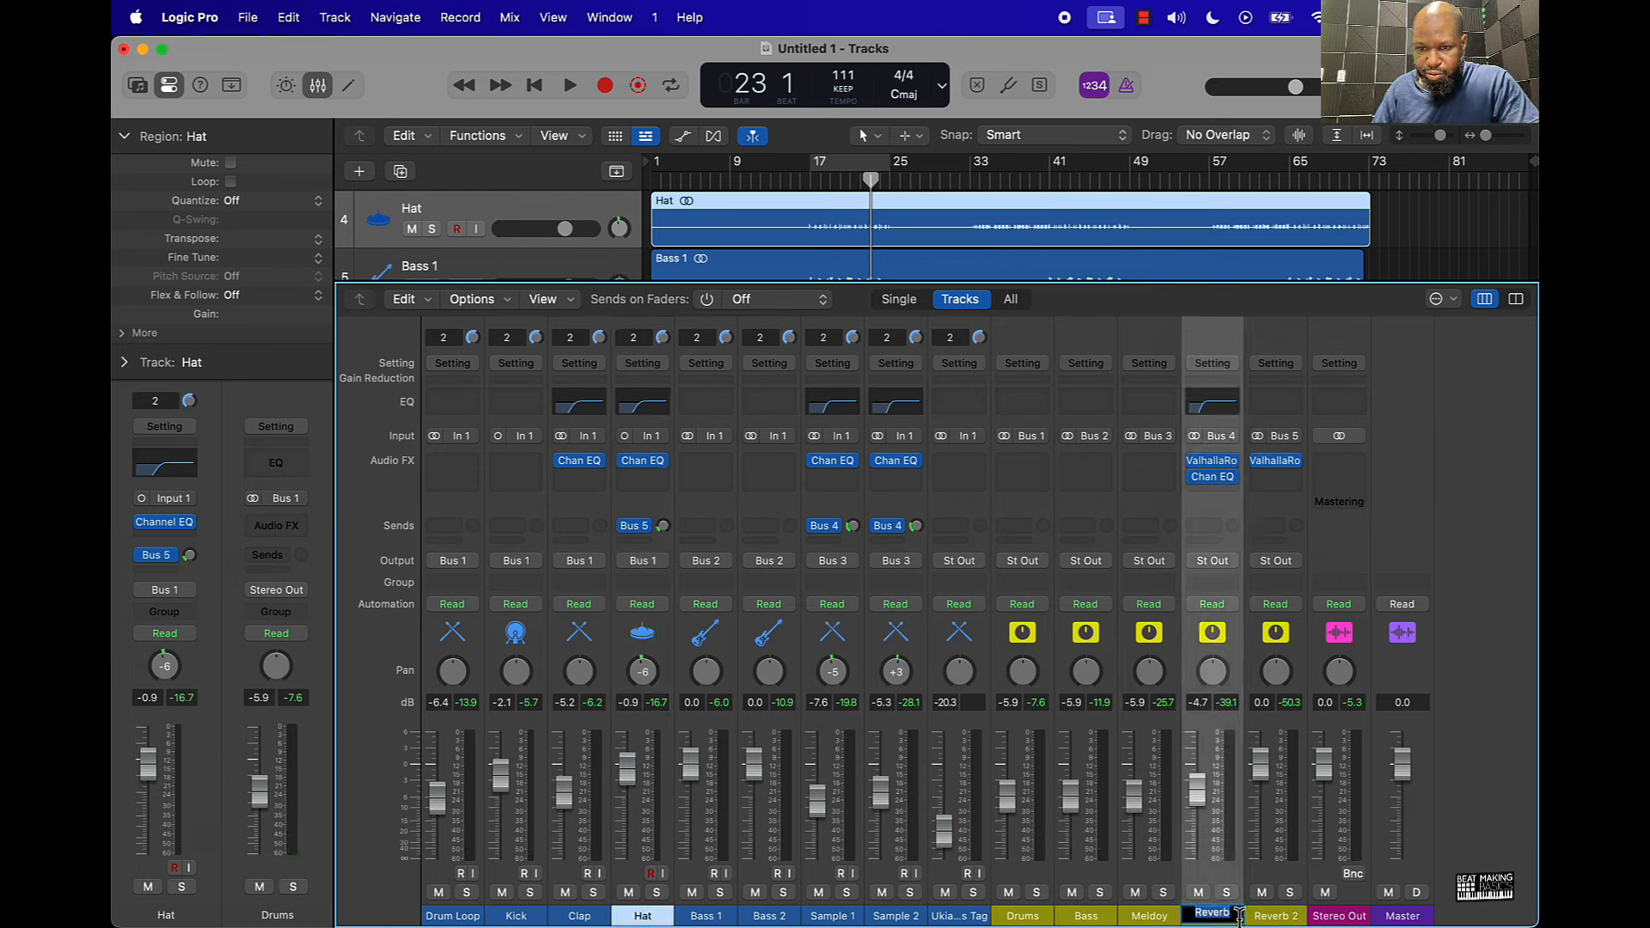
text(1)
key(Return)
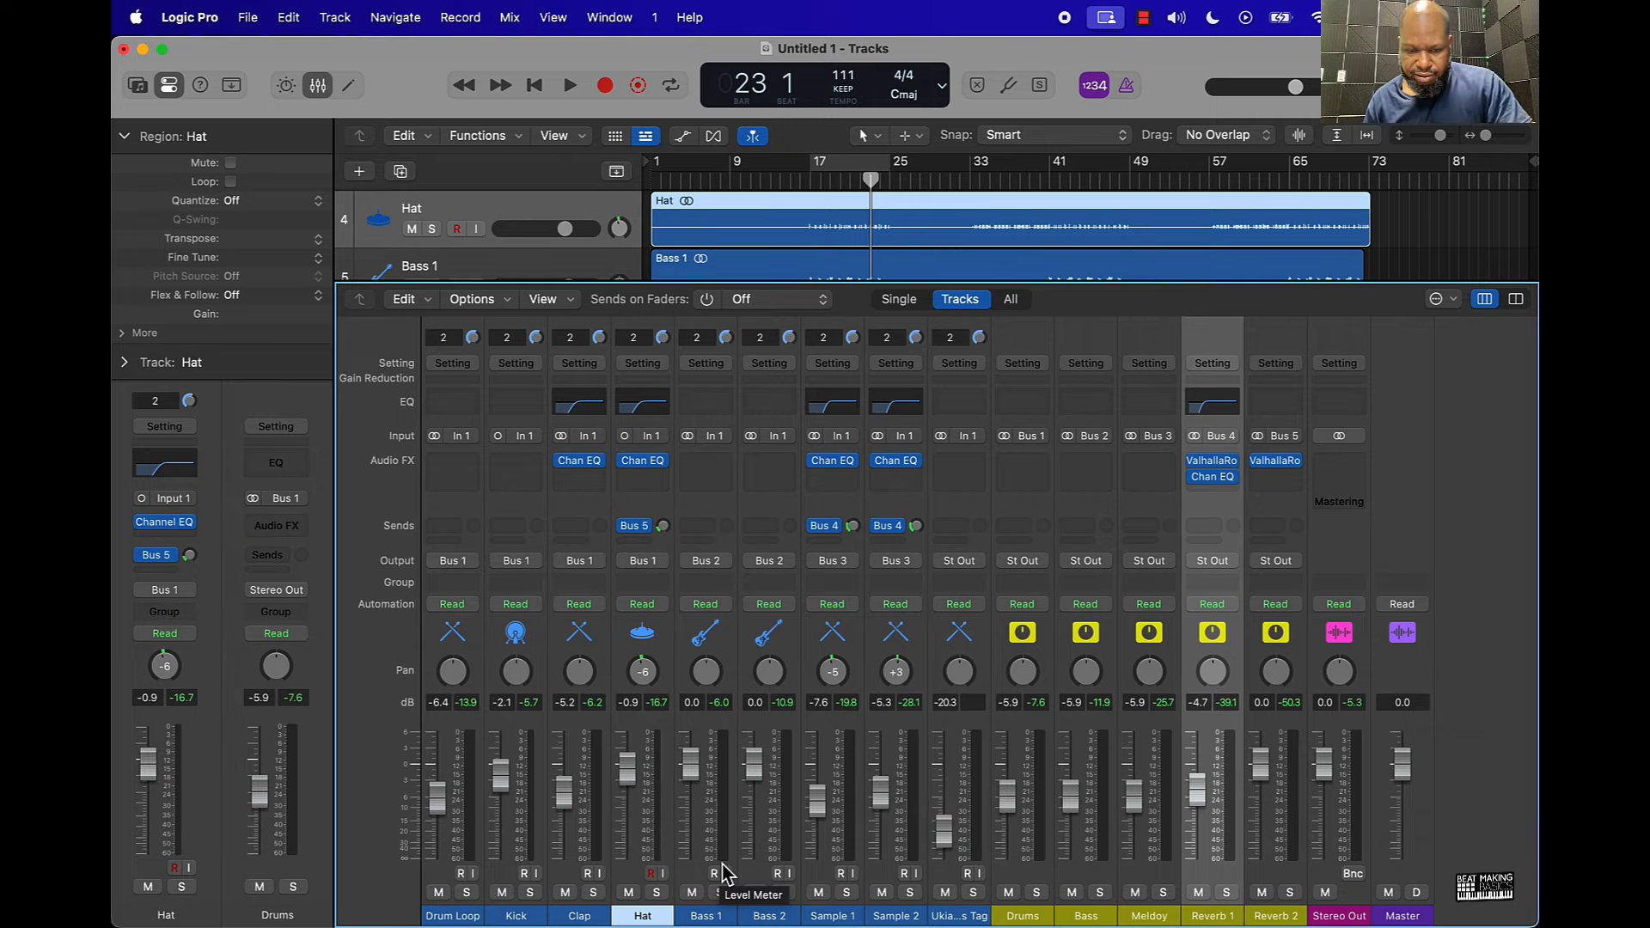
Lower the Hat fader to -2.8 dB during playback and stop
key(space)
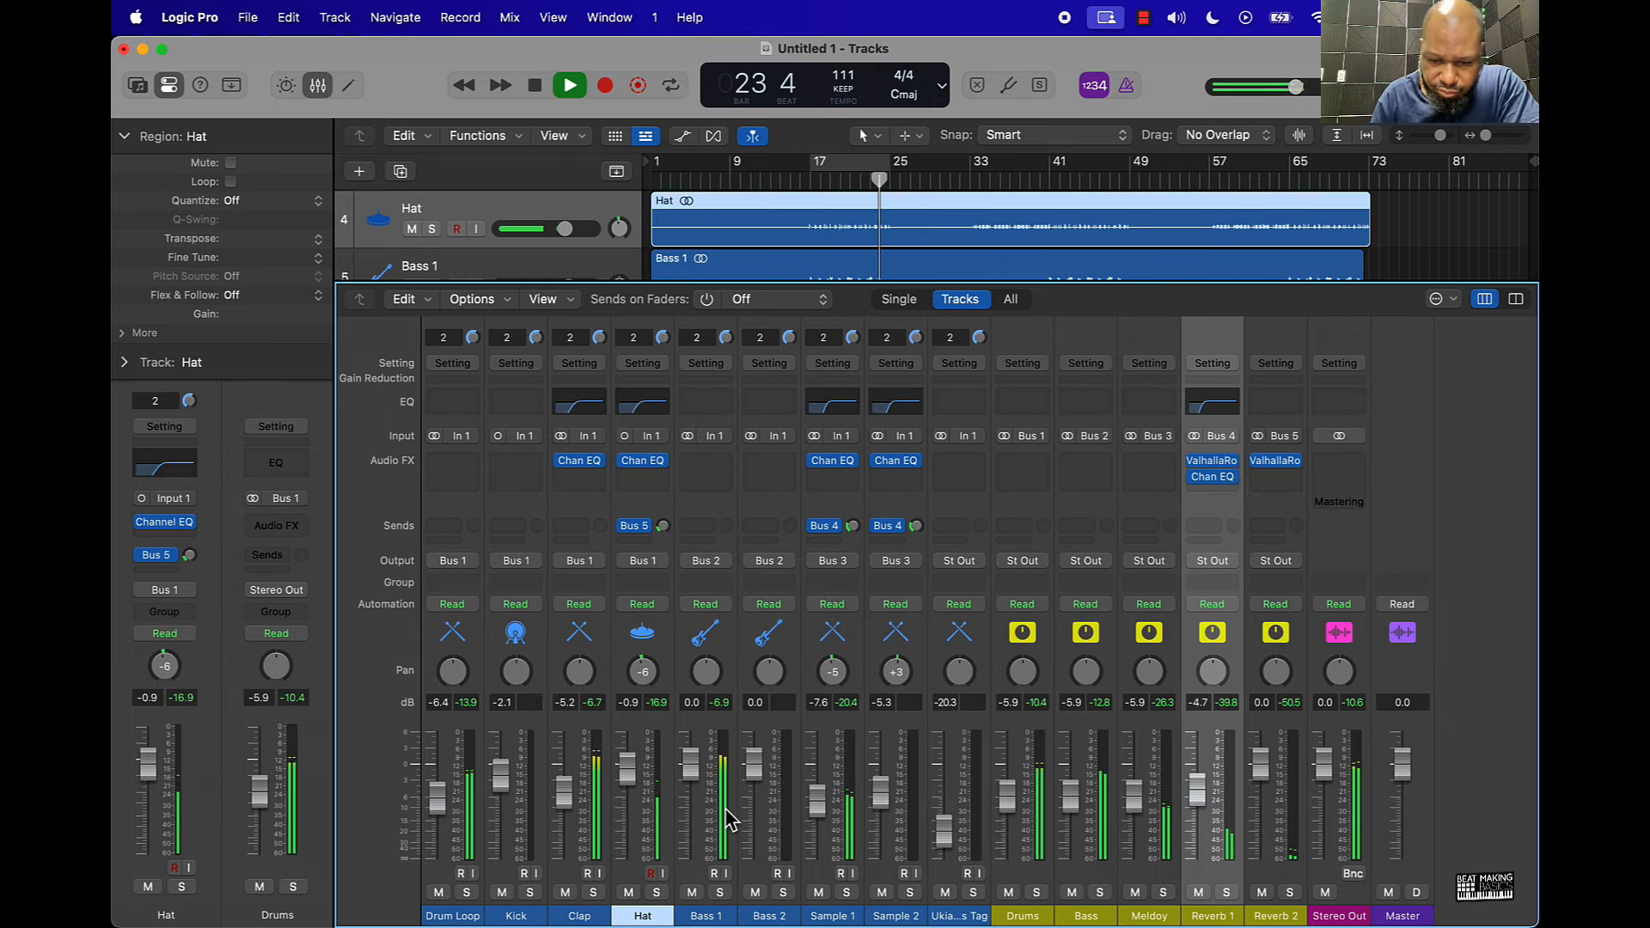
drag(632, 778, 628, 780)
key(space)
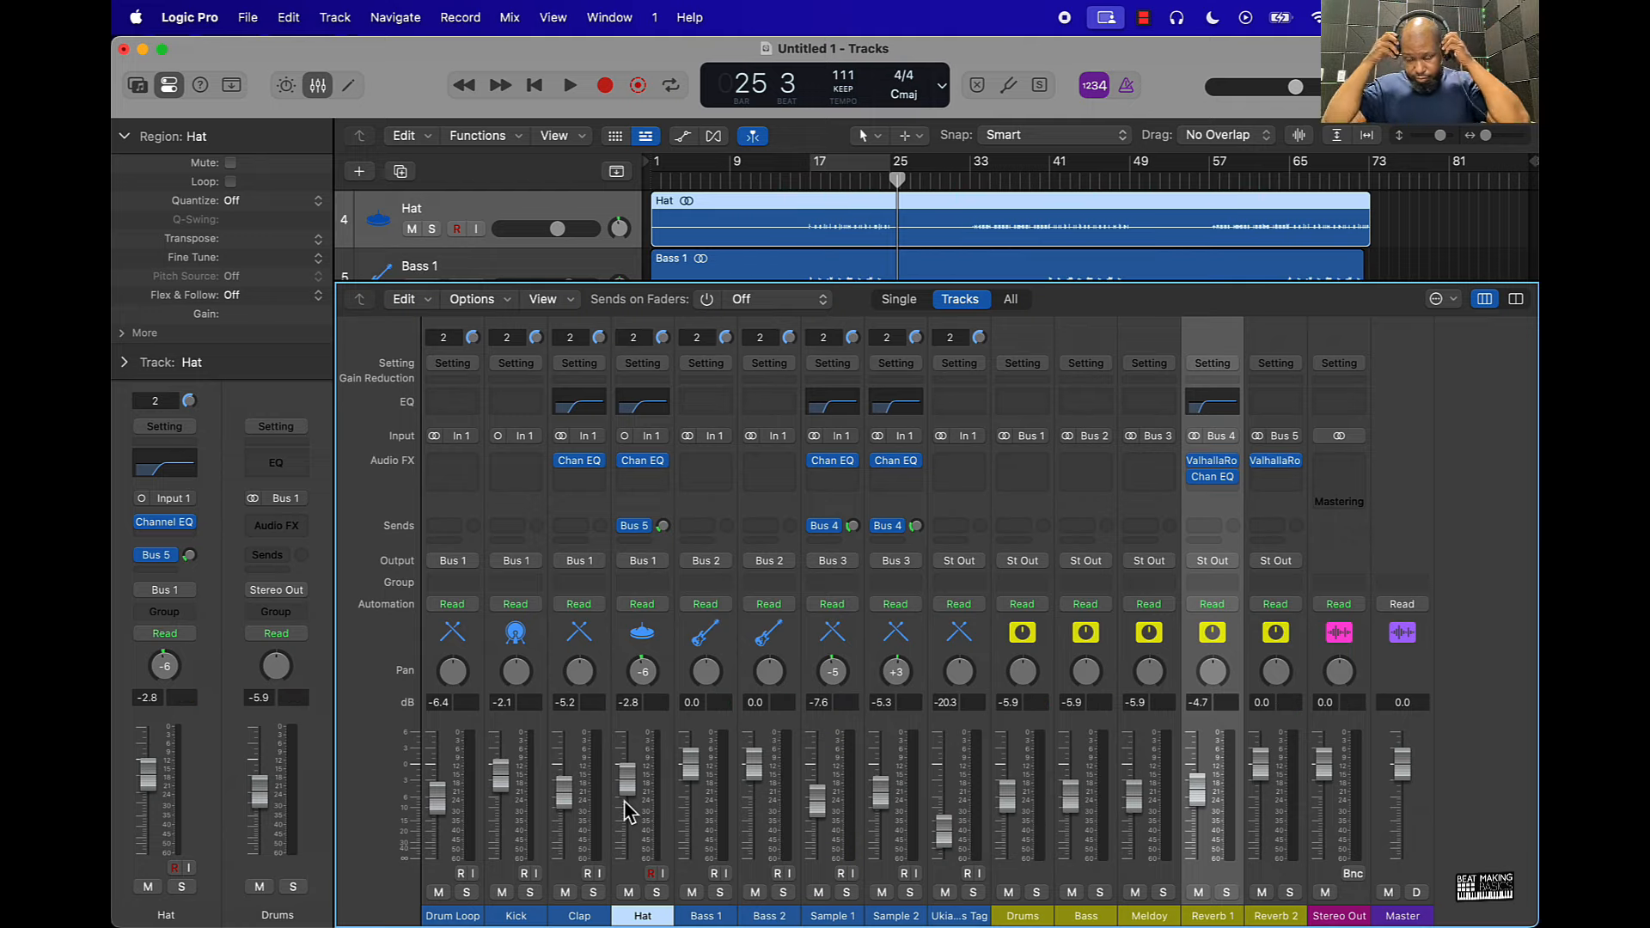
Check the output and input devices in the audio settings
click(164, 21)
mouse_move(225, 82)
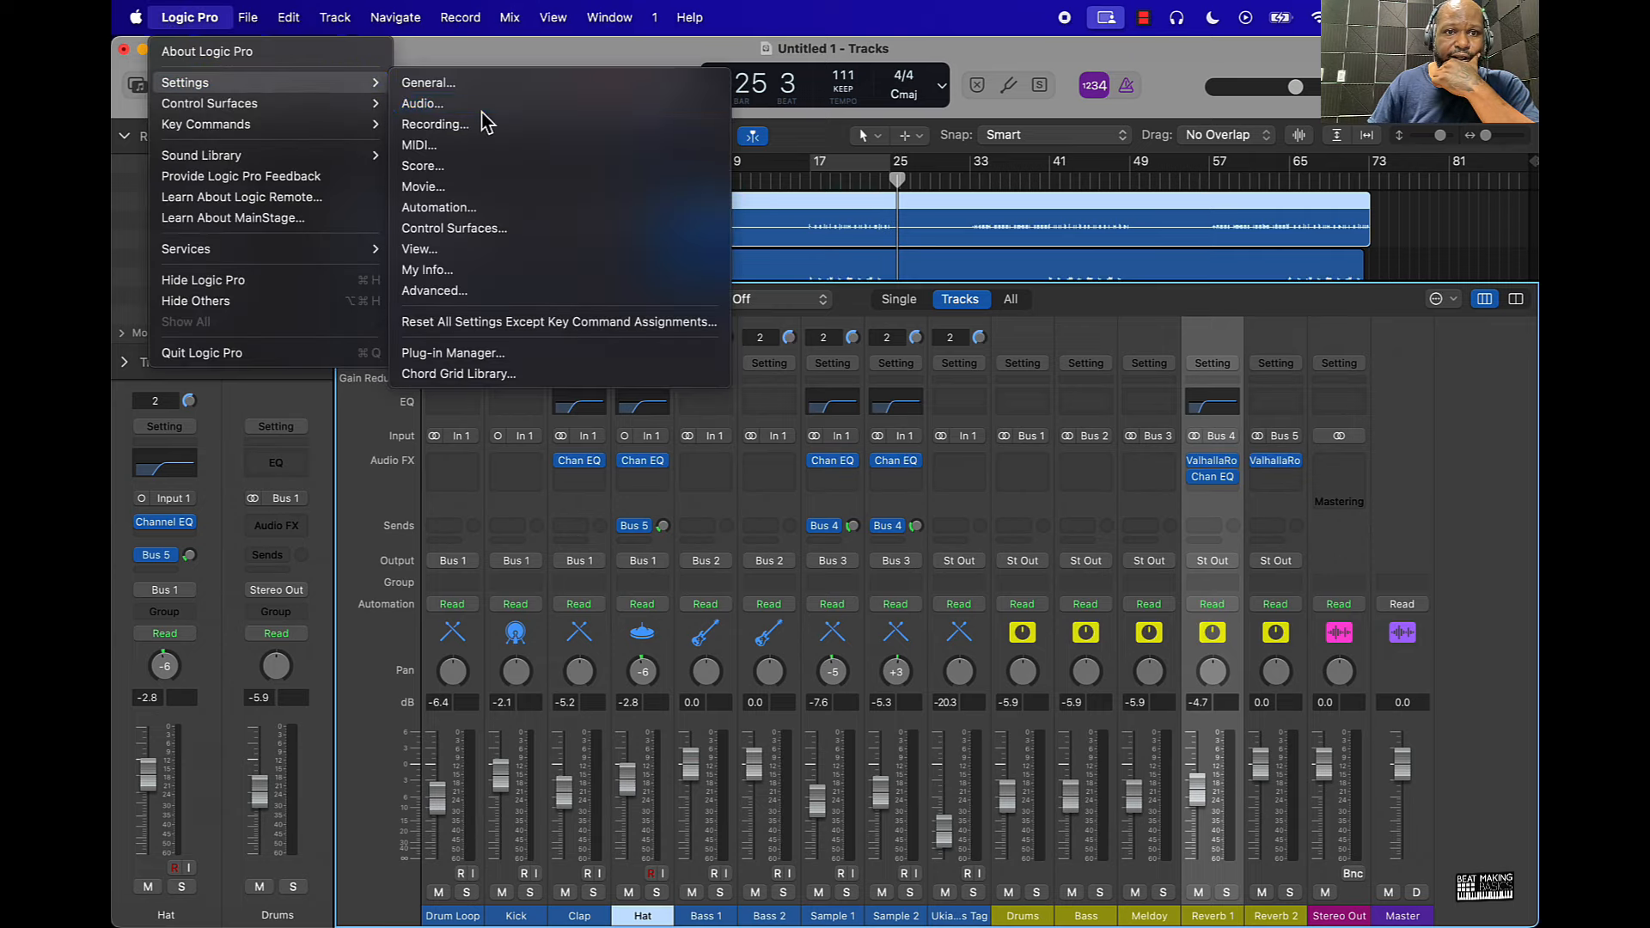
click(481, 112)
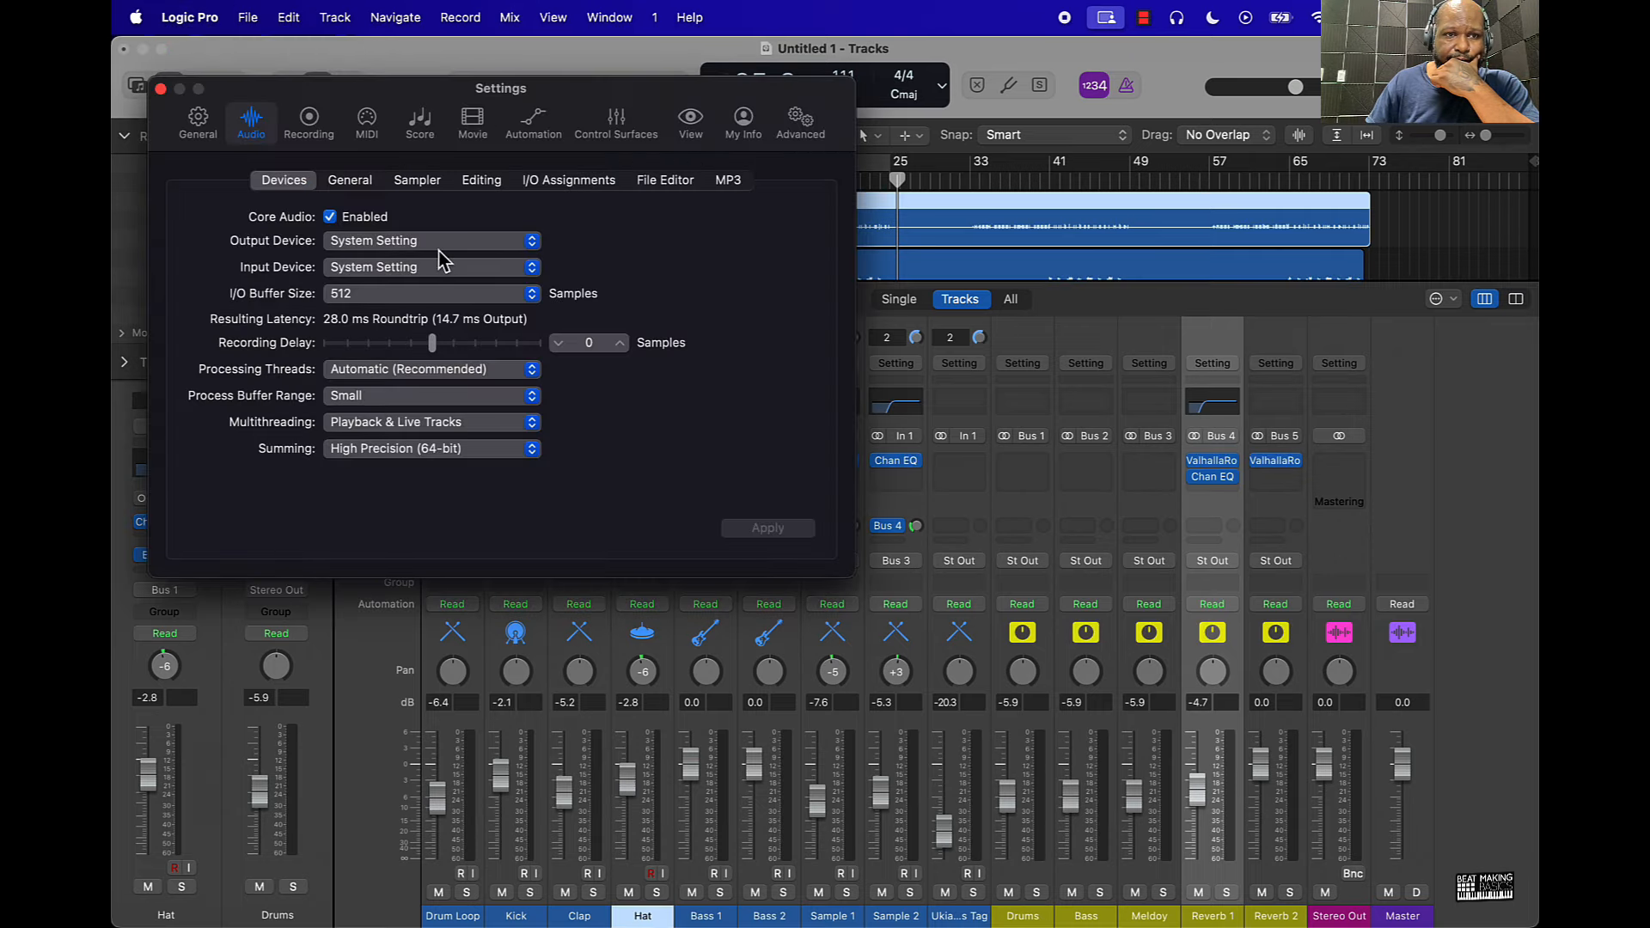
click(161, 89)
Return to the project start, turn on cycling from bar 17, play the section and raise the system volume
key(space)
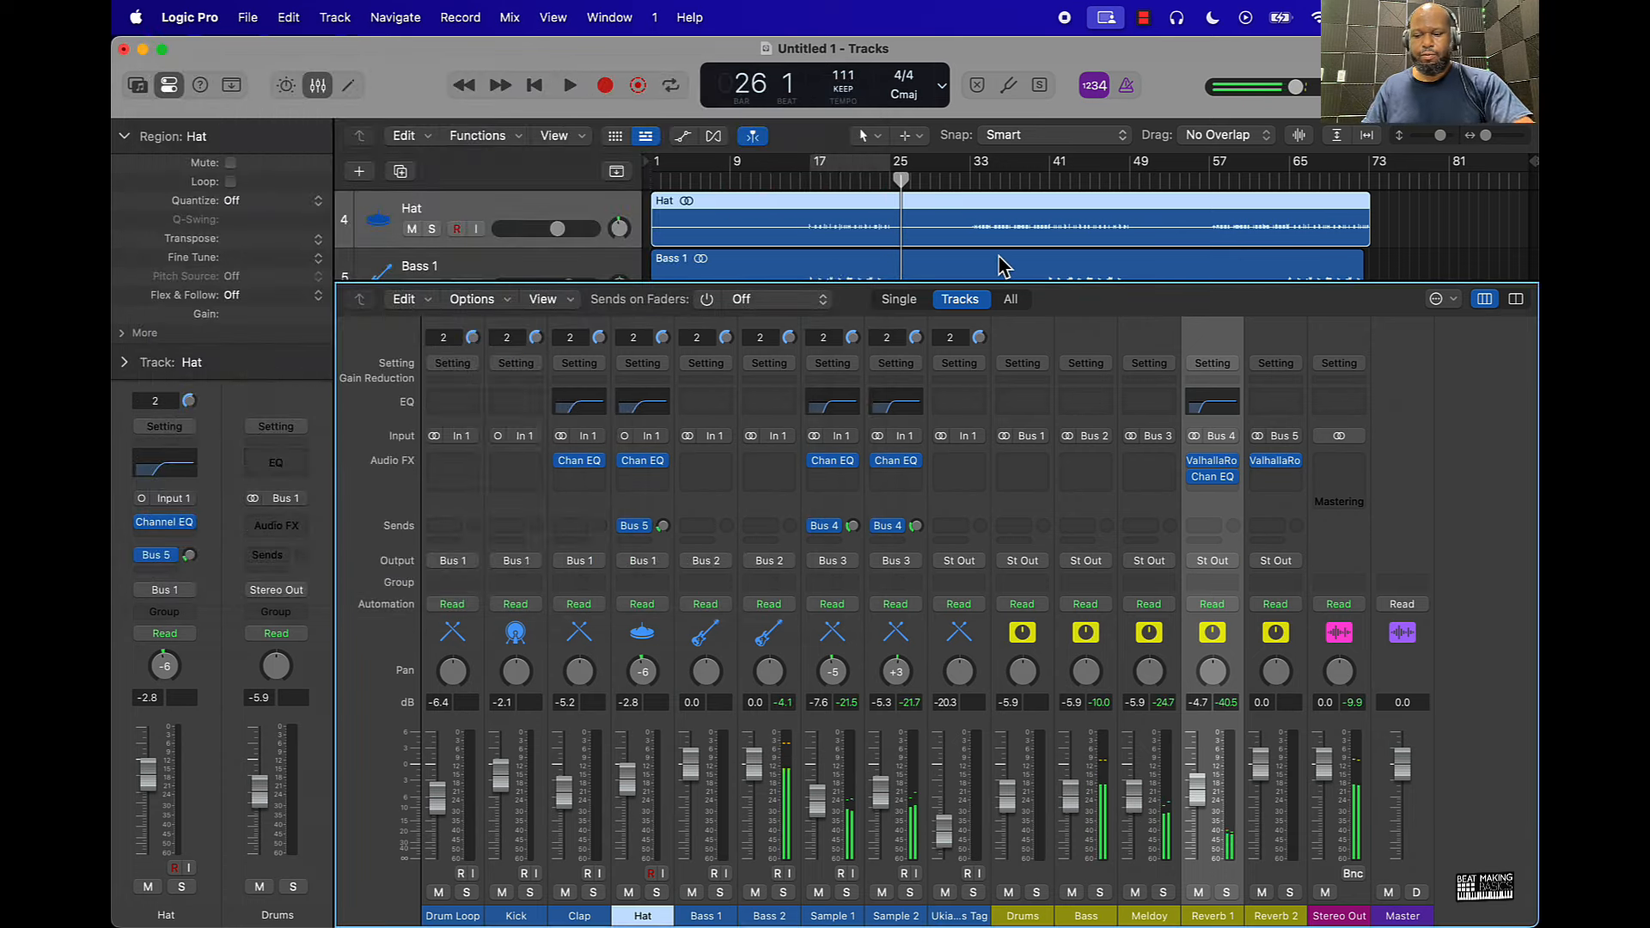
key(Return)
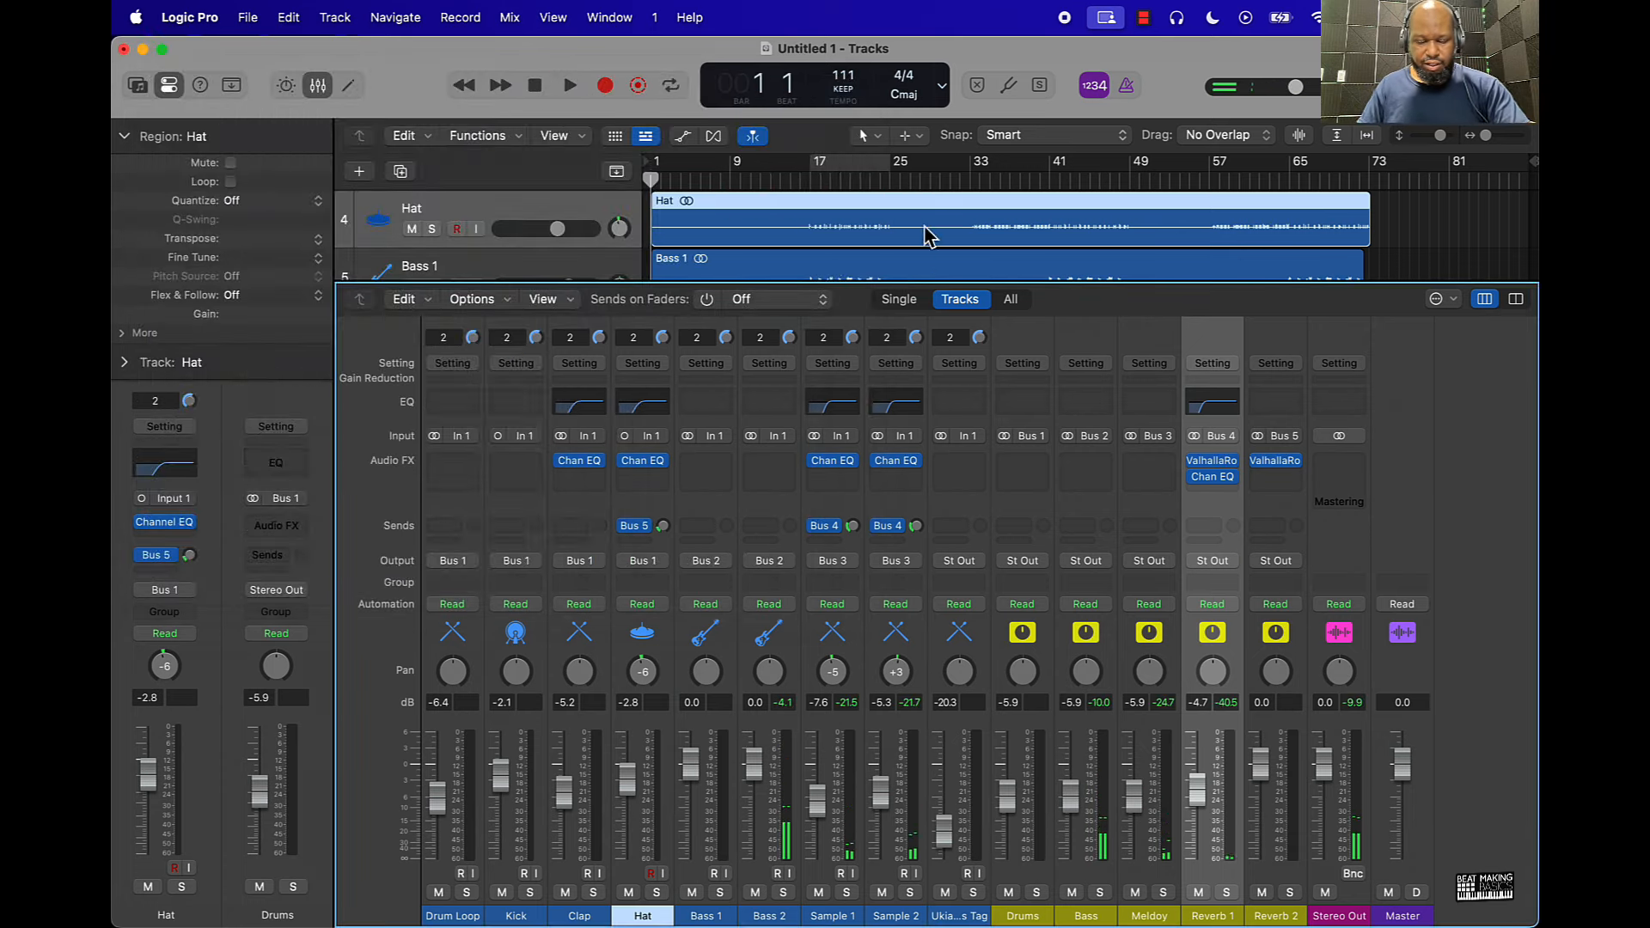
click(860, 170)
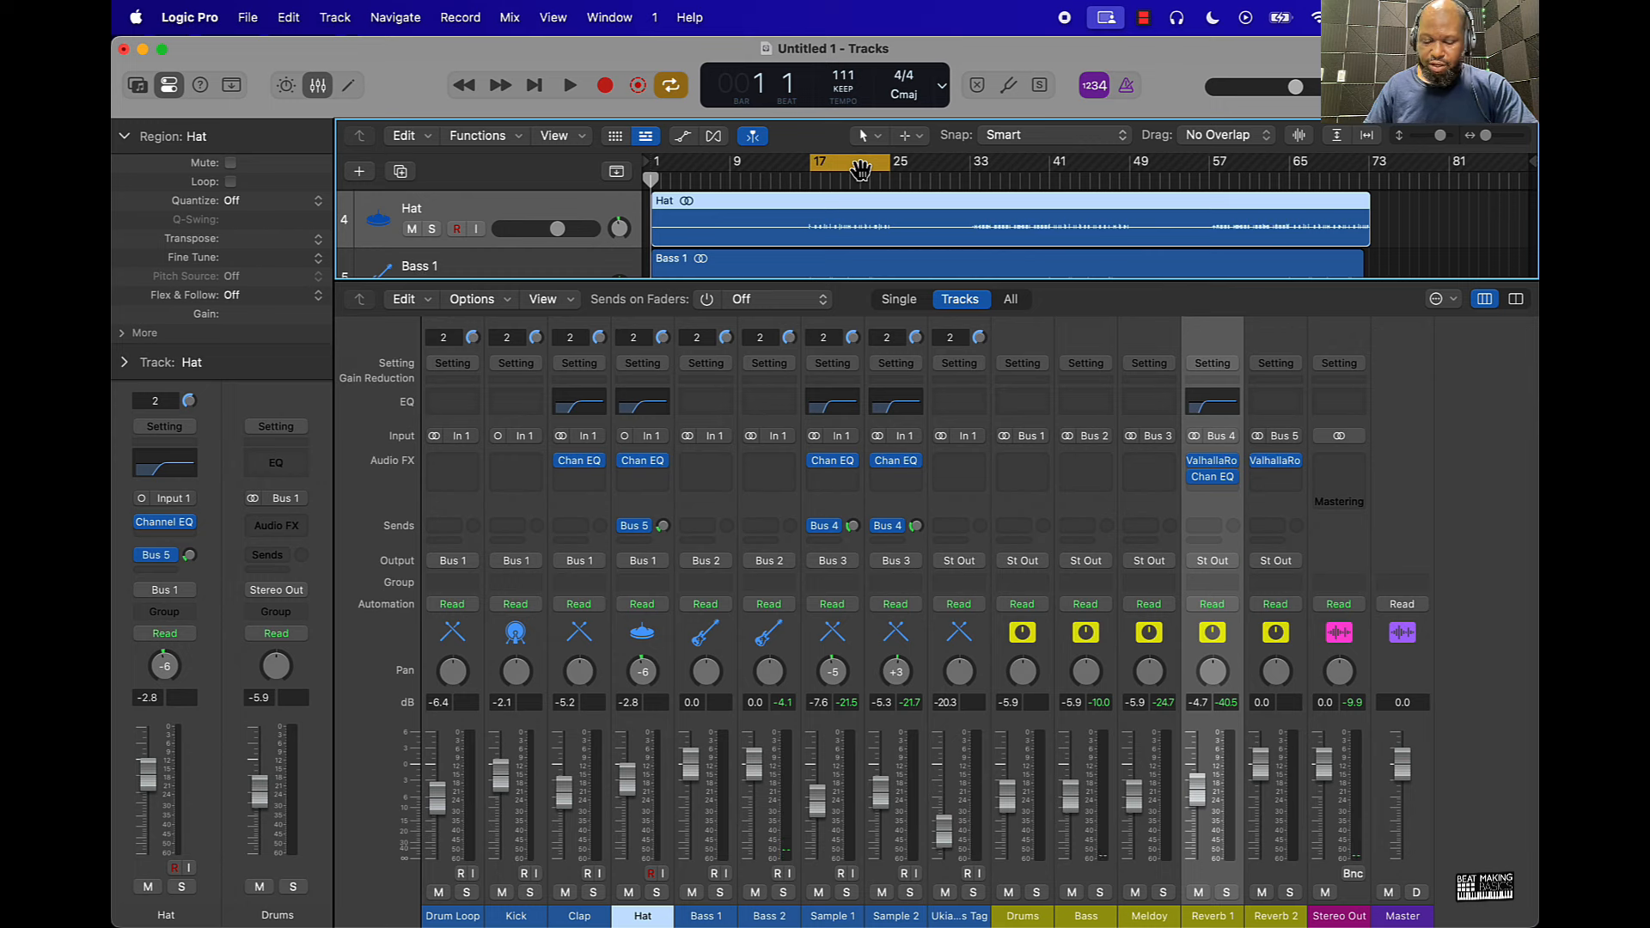
key(space)
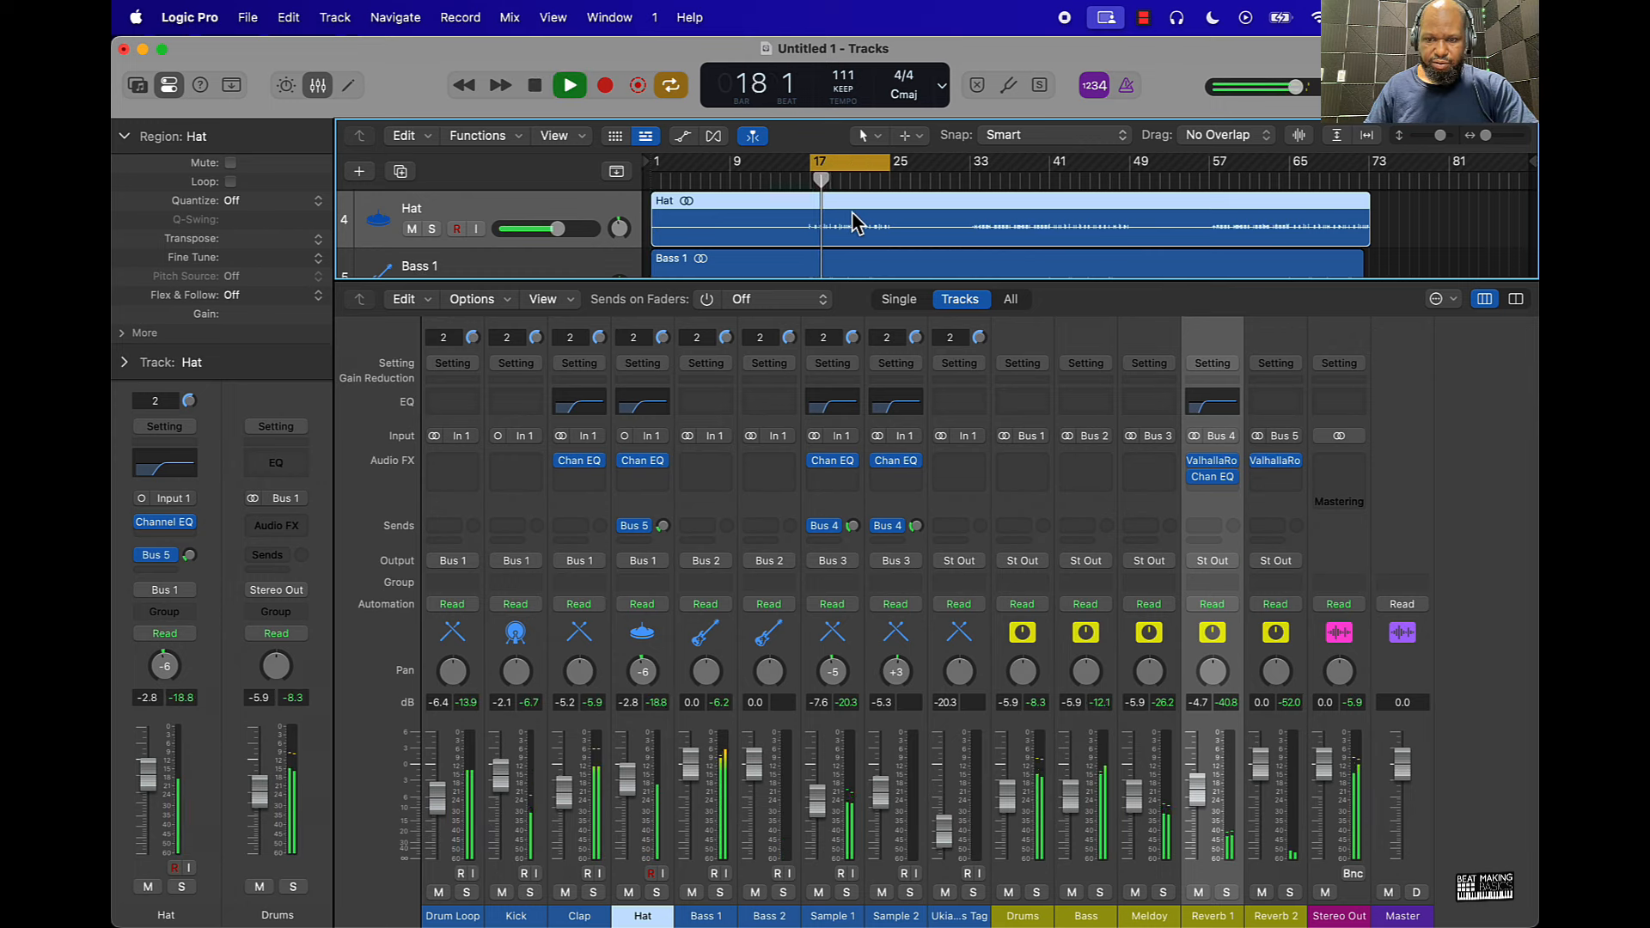
key(XF86AudioRaiseVolume)
key(XF86AudioRaiseVolume)
key(XF86AudioRaiseVolume)
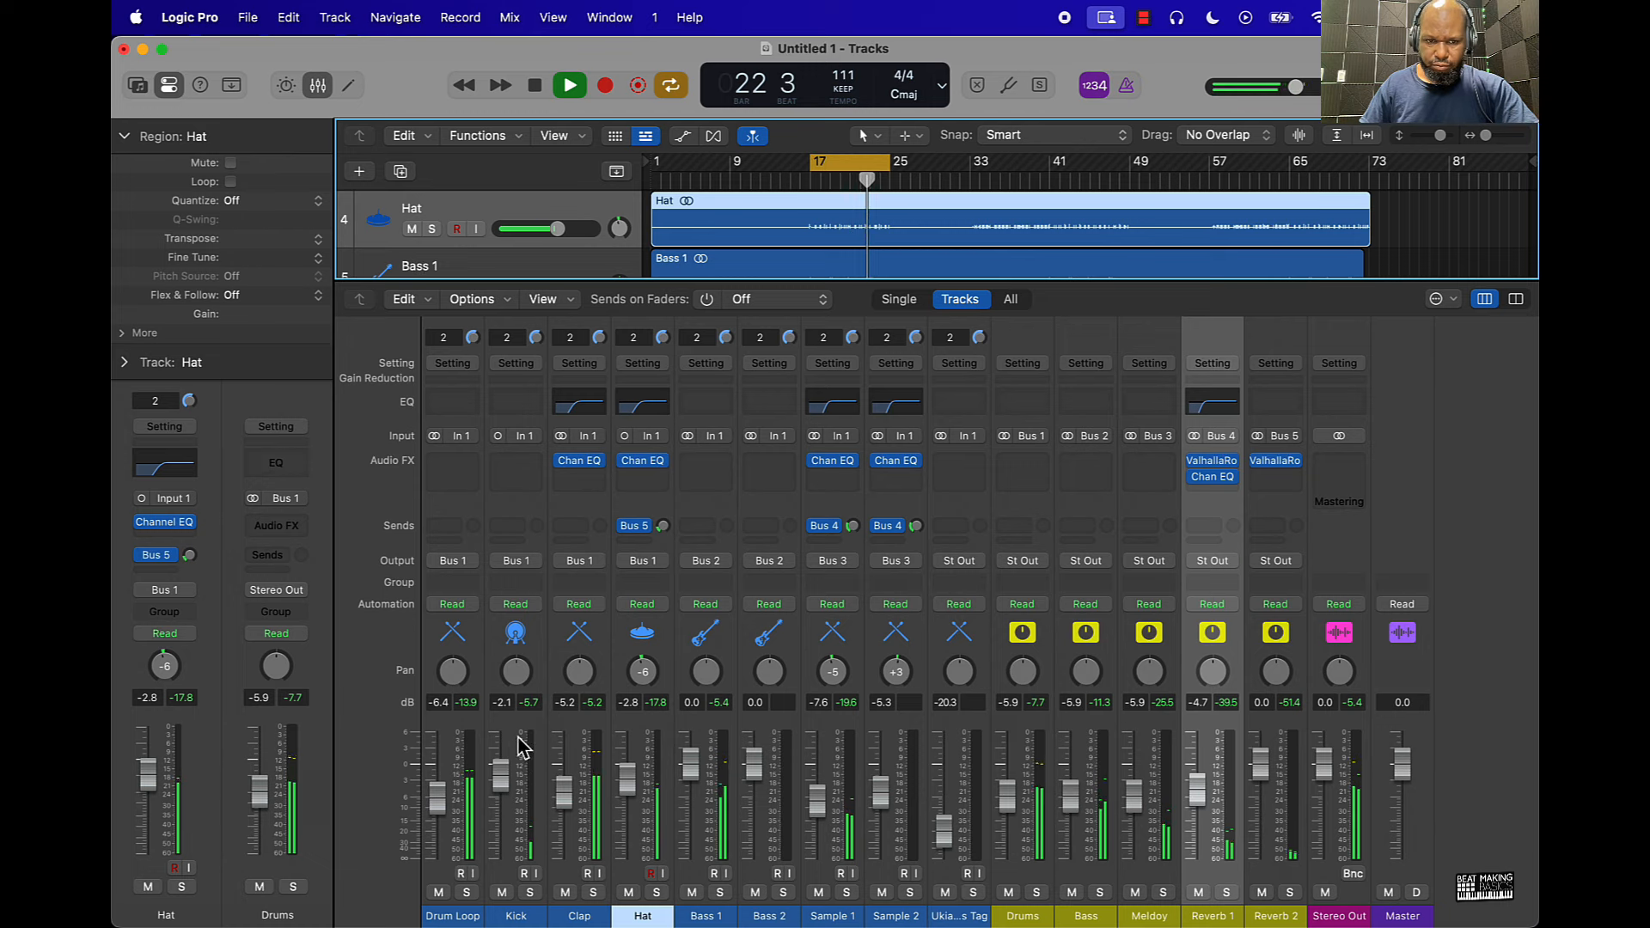
Set the Drum Loop fader to -5.0 dB and add a Channel EQ with its low cut at about 44 Hz
drag(437, 799, 439, 785)
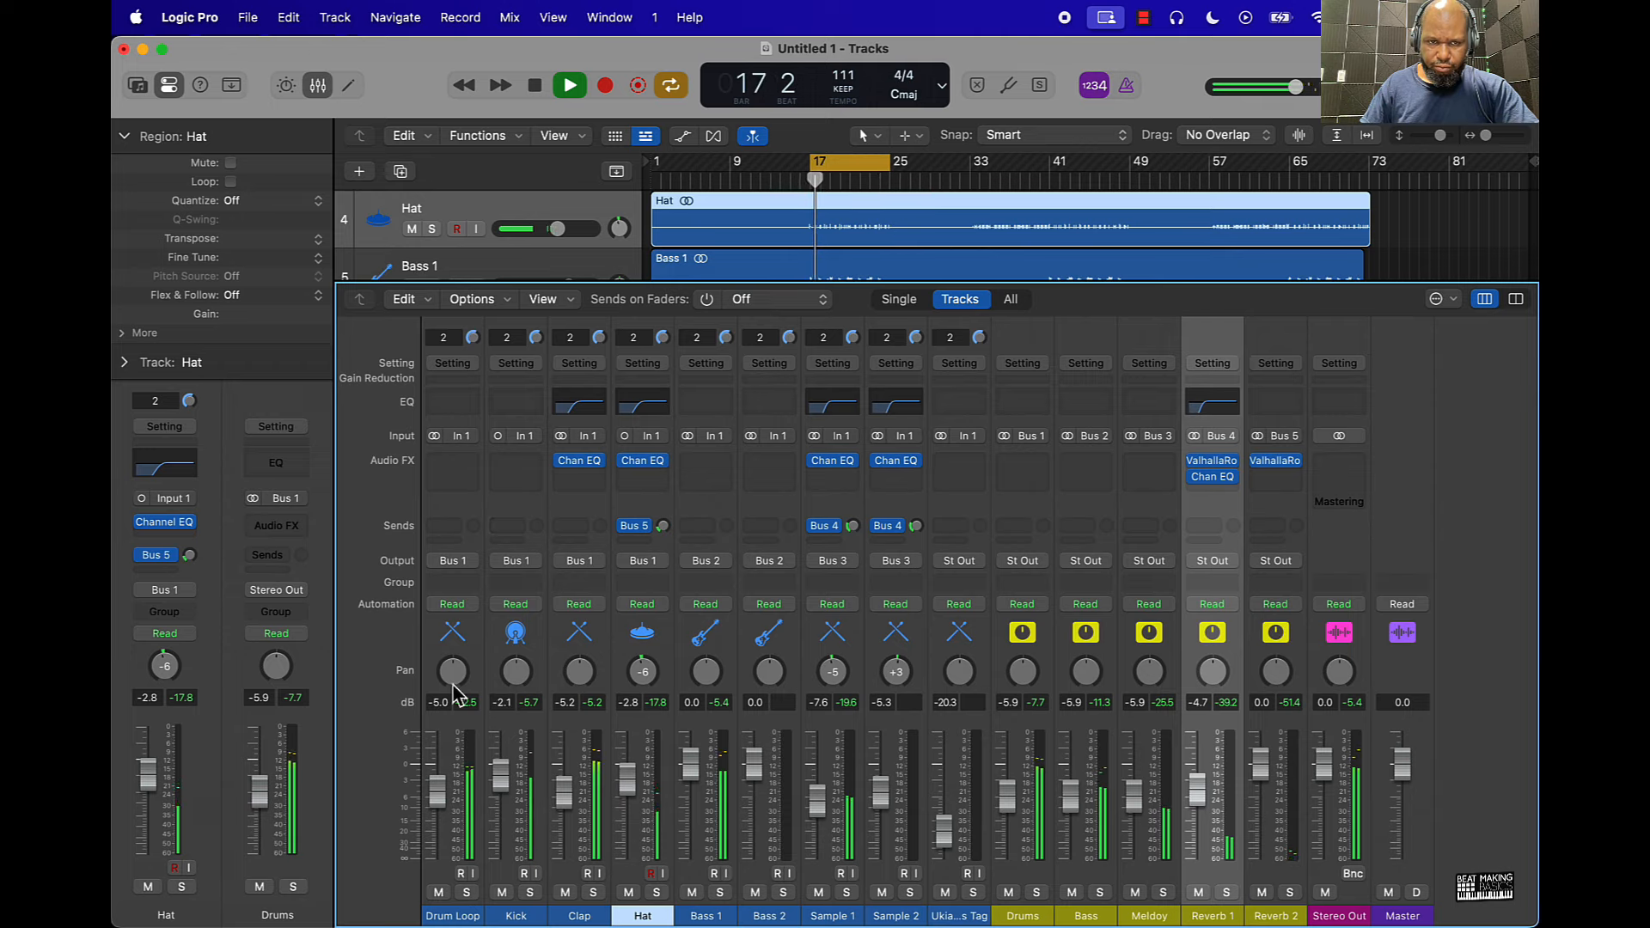
click(452, 402)
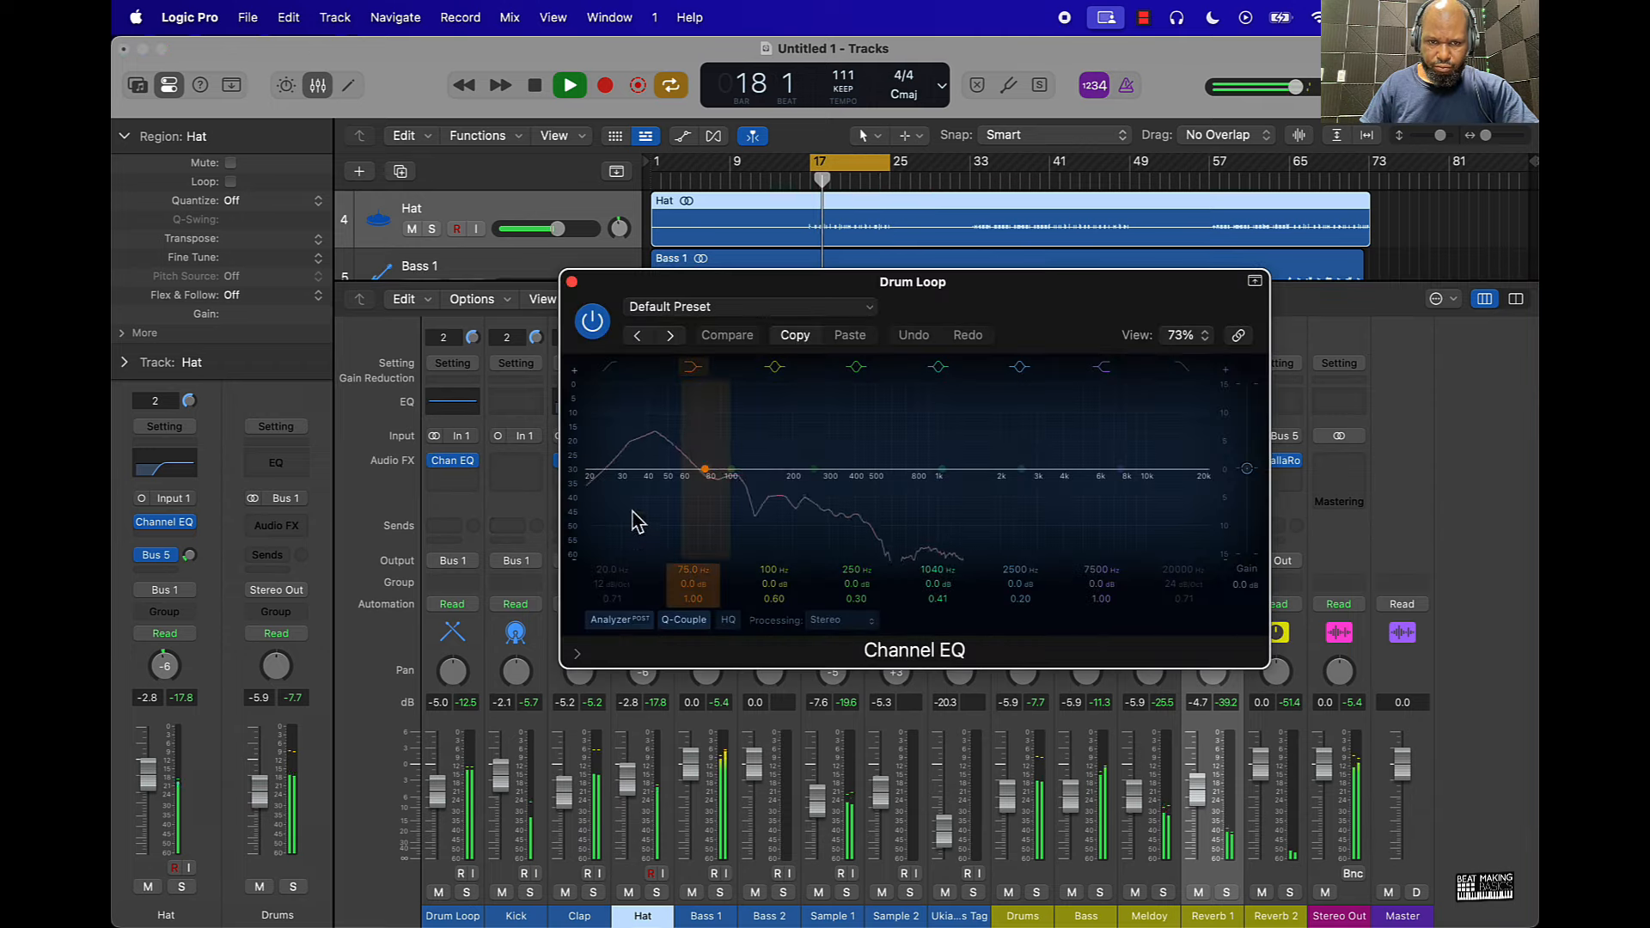
click(611, 370)
drag(617, 587, 617, 568)
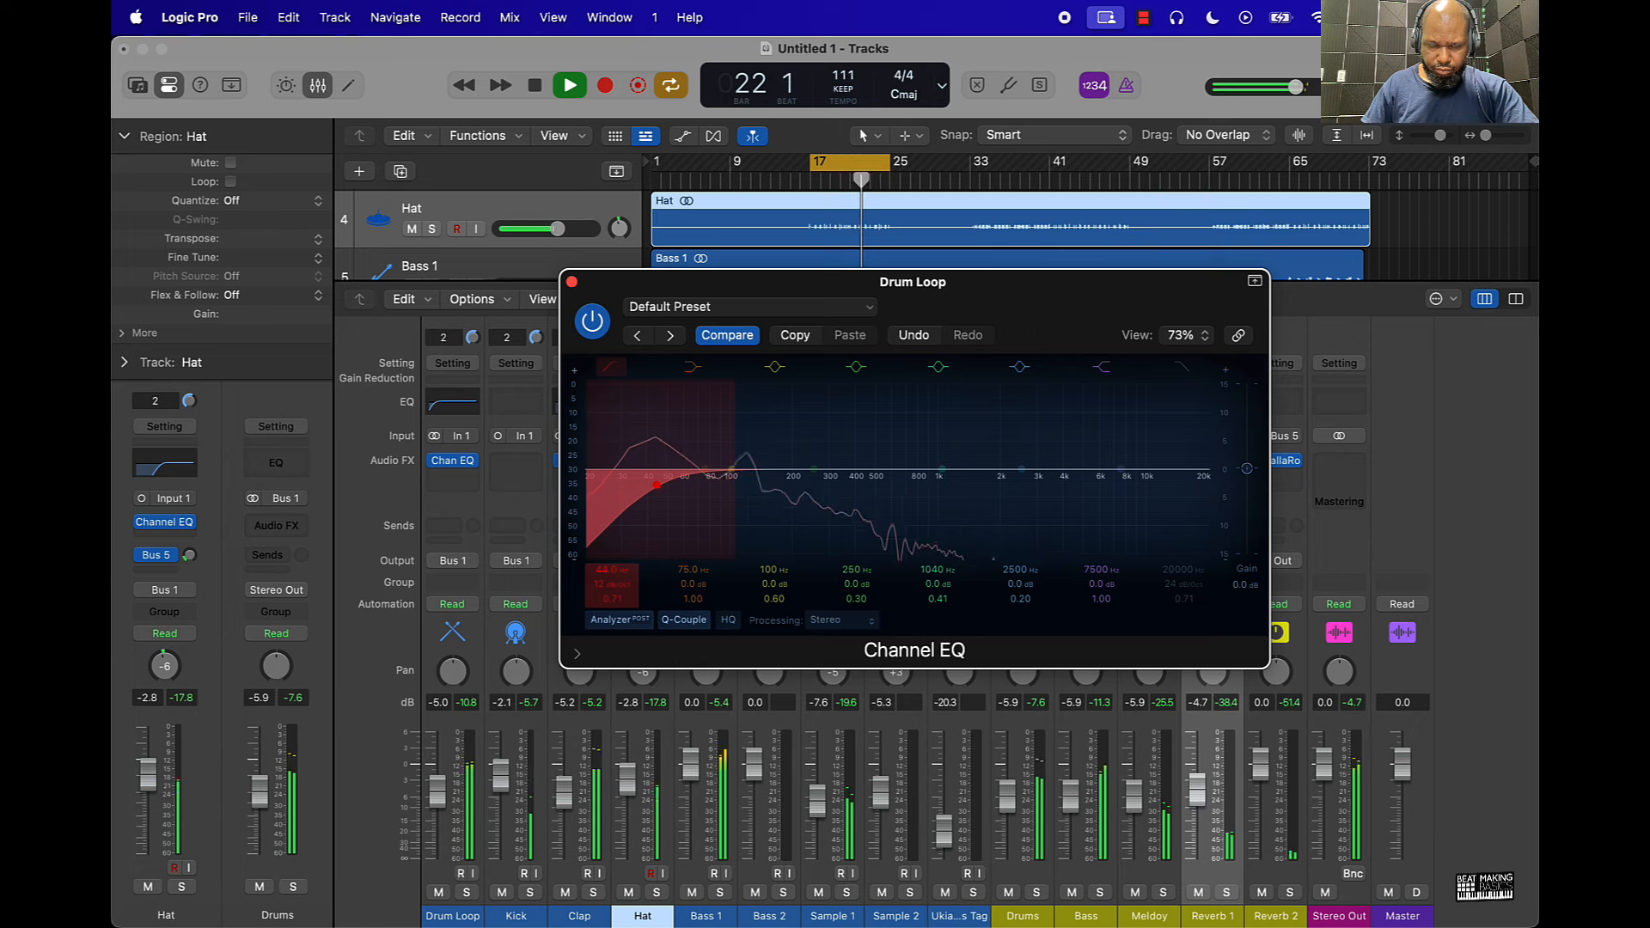
click(593, 320)
click(572, 281)
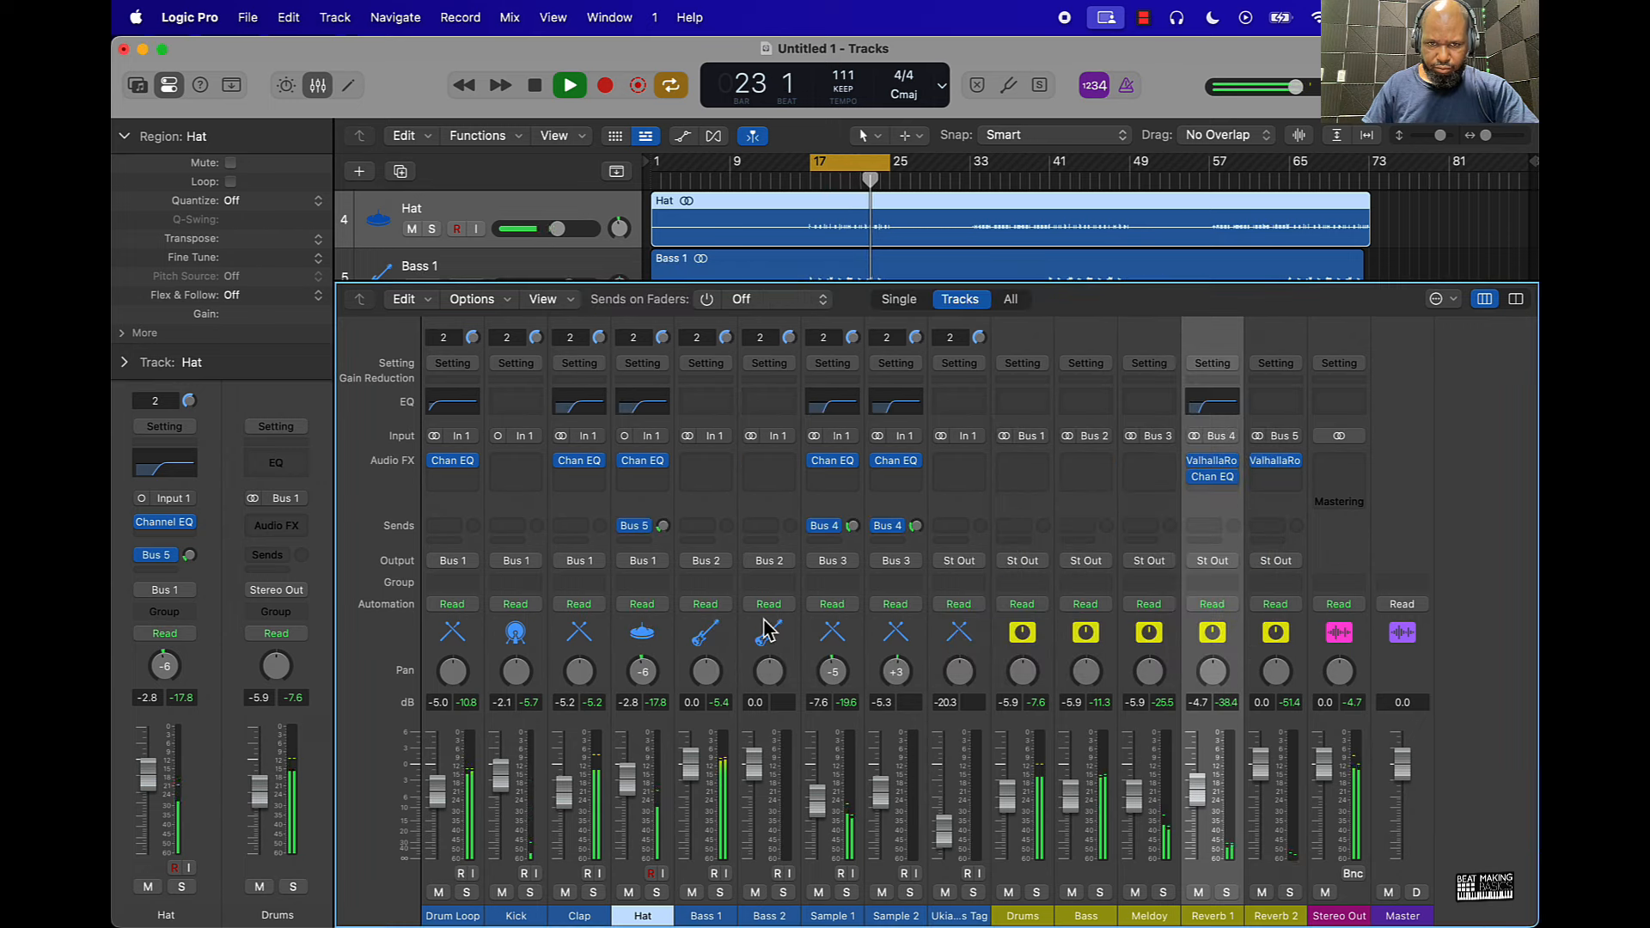
Lower Bass 1 to -0.5 dB and stop playback, keeping cycling on
drag(690, 760, 698, 786)
key(space)
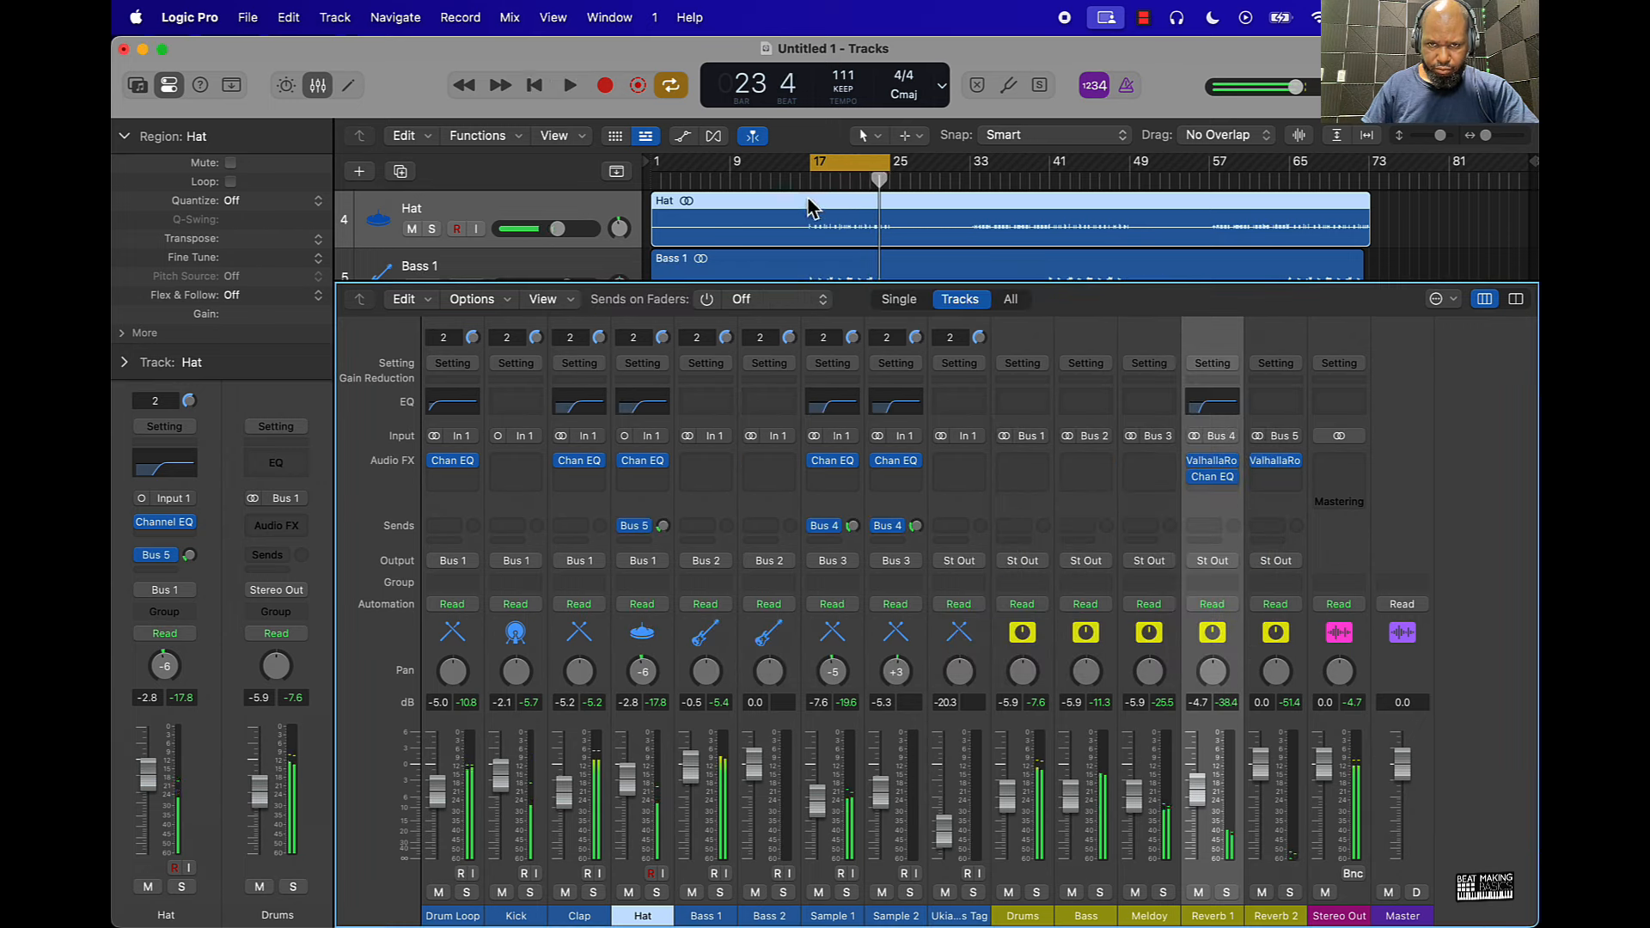
click(860, 161)
click(860, 165)
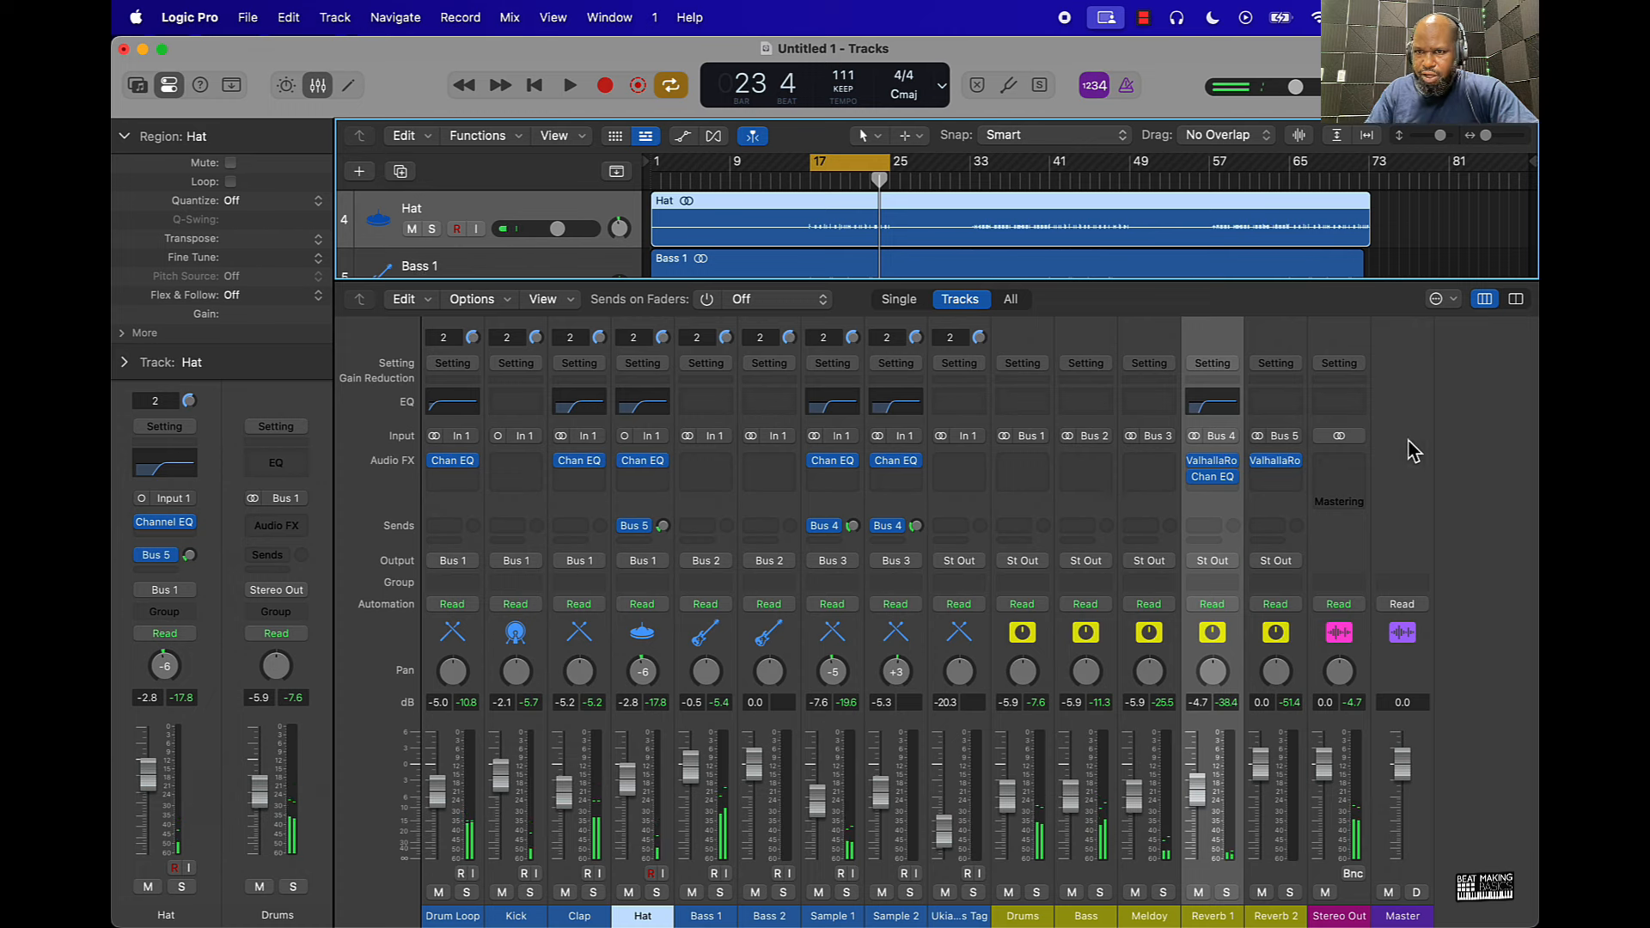
Insert the stereo Waves Nx Germano Studios plug-in on the Stereo Out channel and play the cycled section
click(1351, 472)
mouse_move(1360, 833)
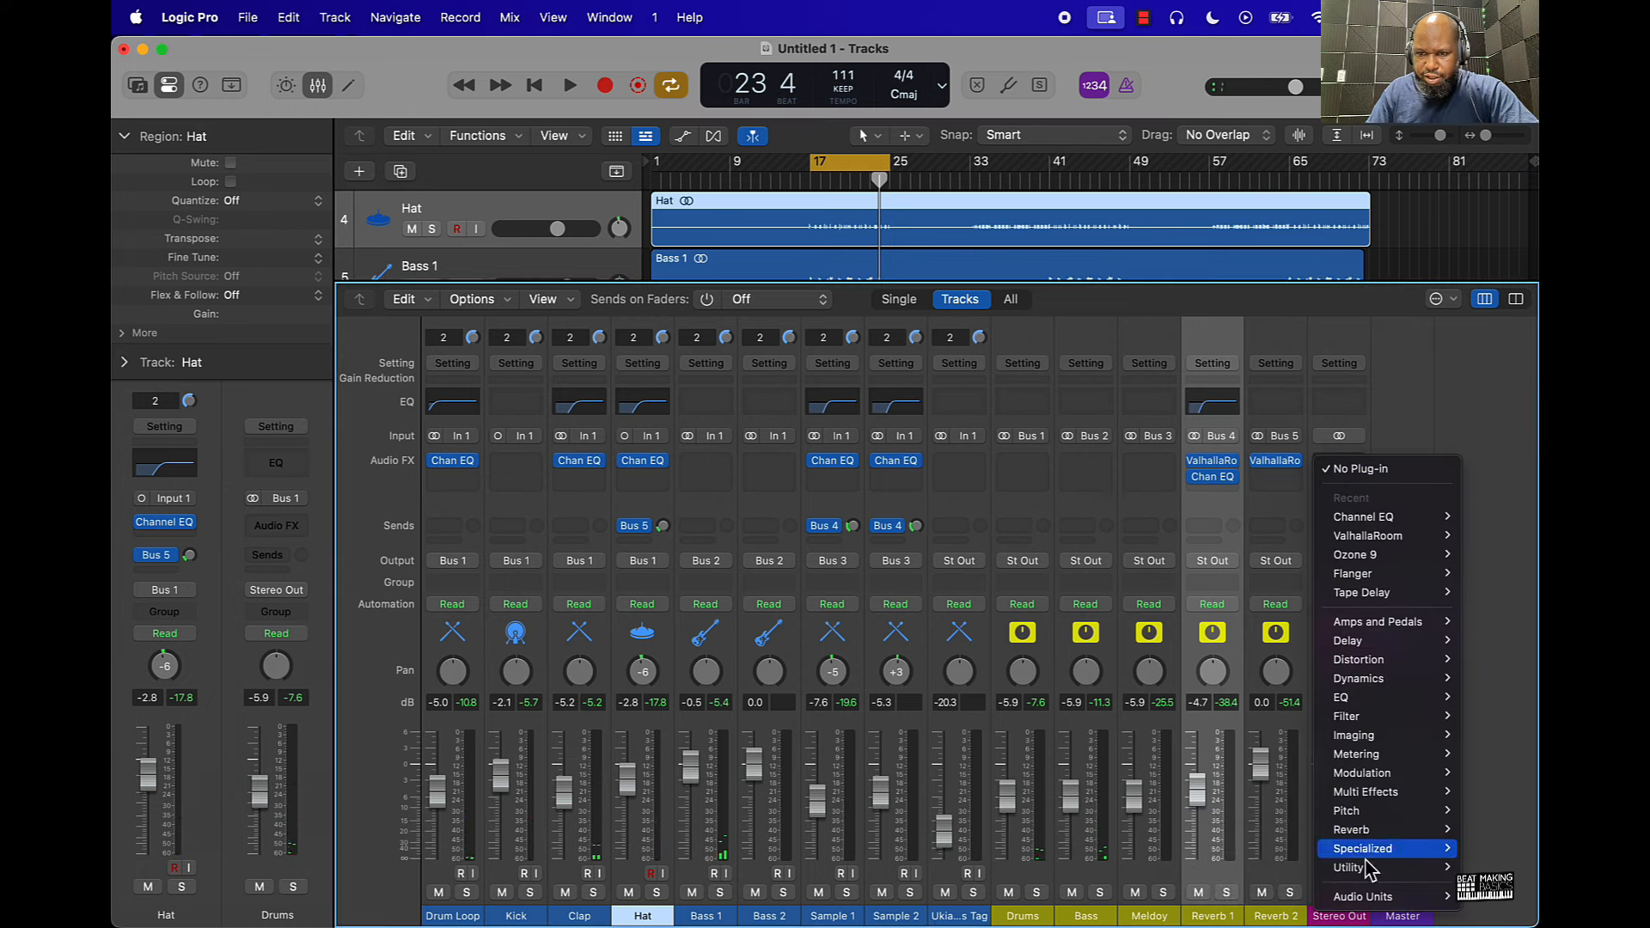
mouse_move(1363, 897)
mouse_move(1233, 890)
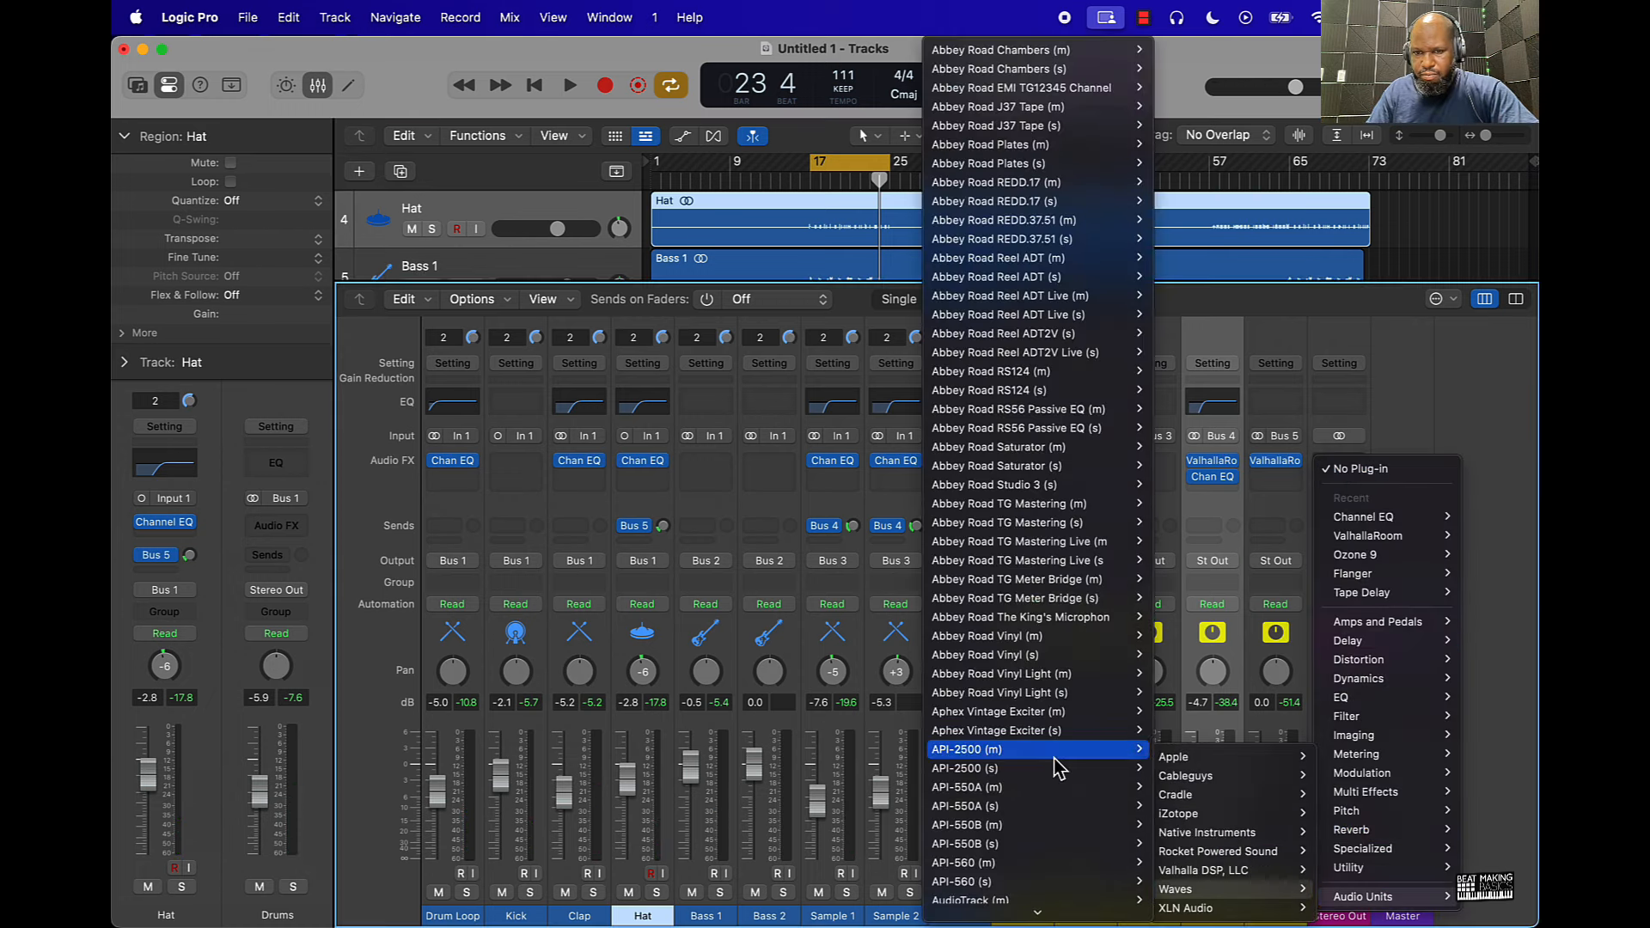
key(n)
key(x)
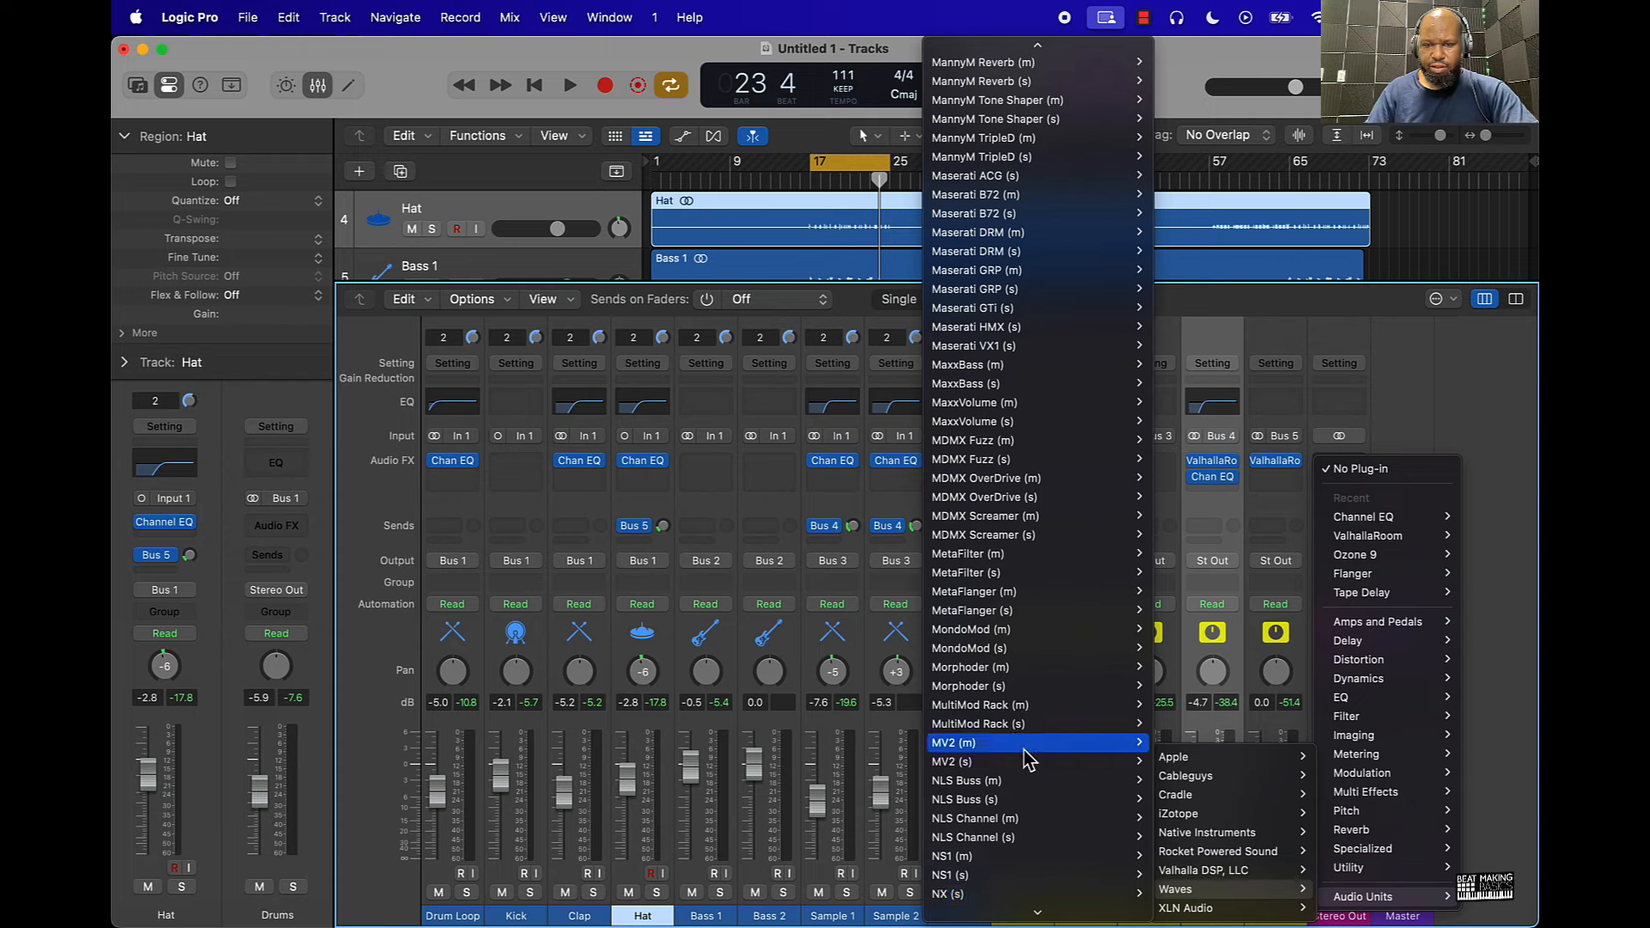
scroll(1032, 763, down, 10)
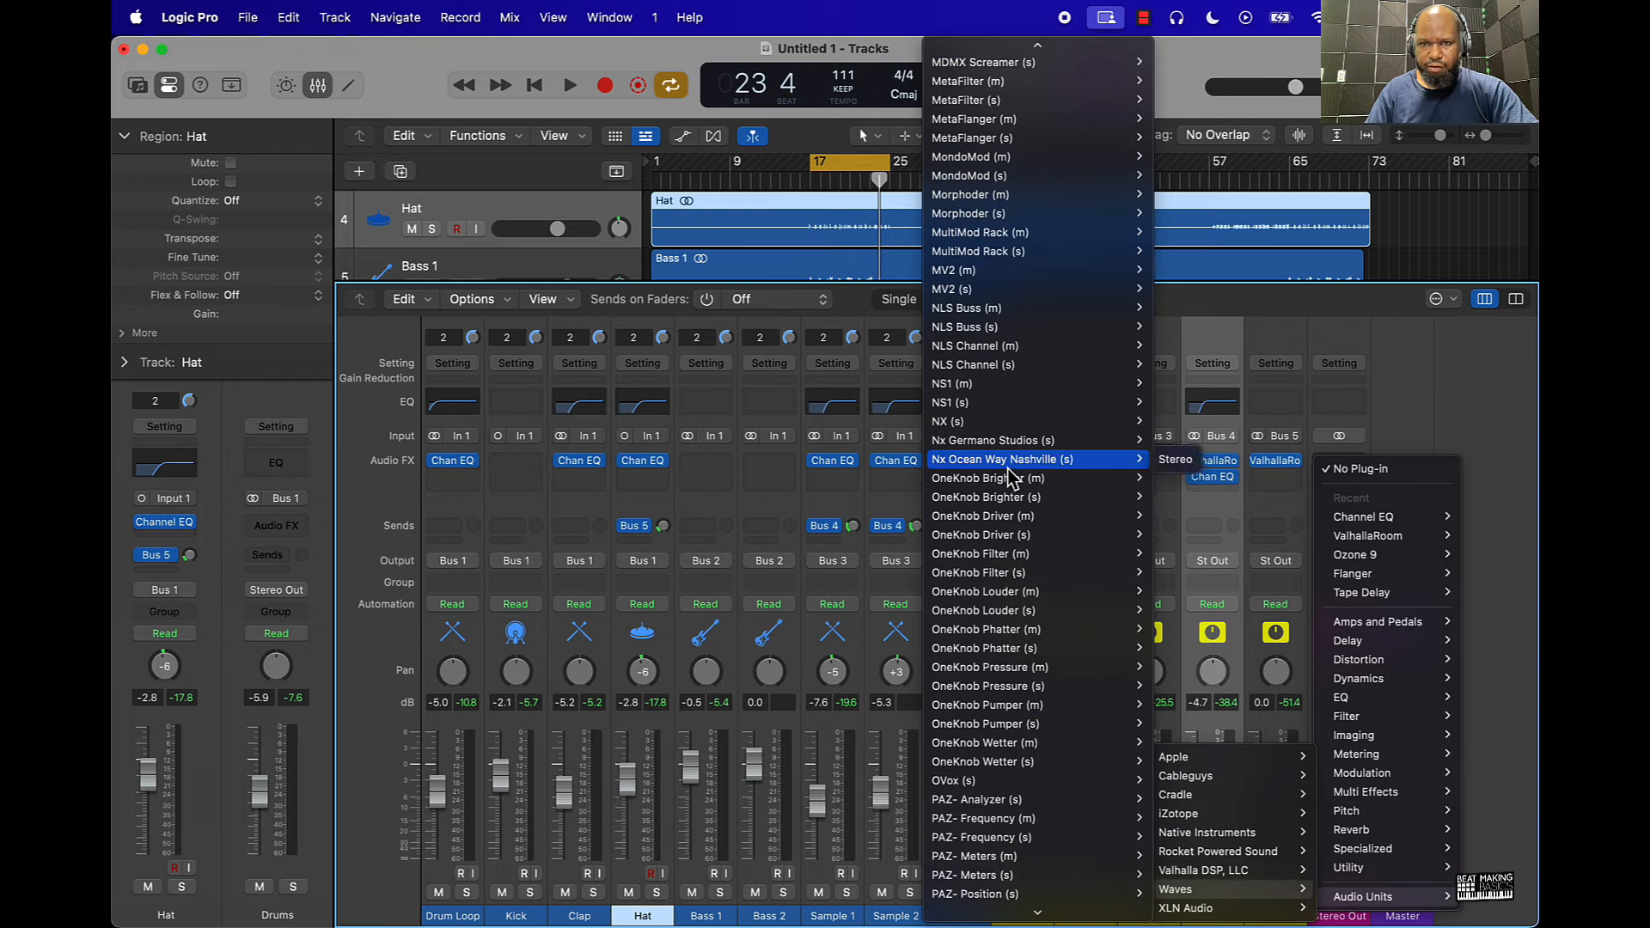
mouse_move(1022, 466)
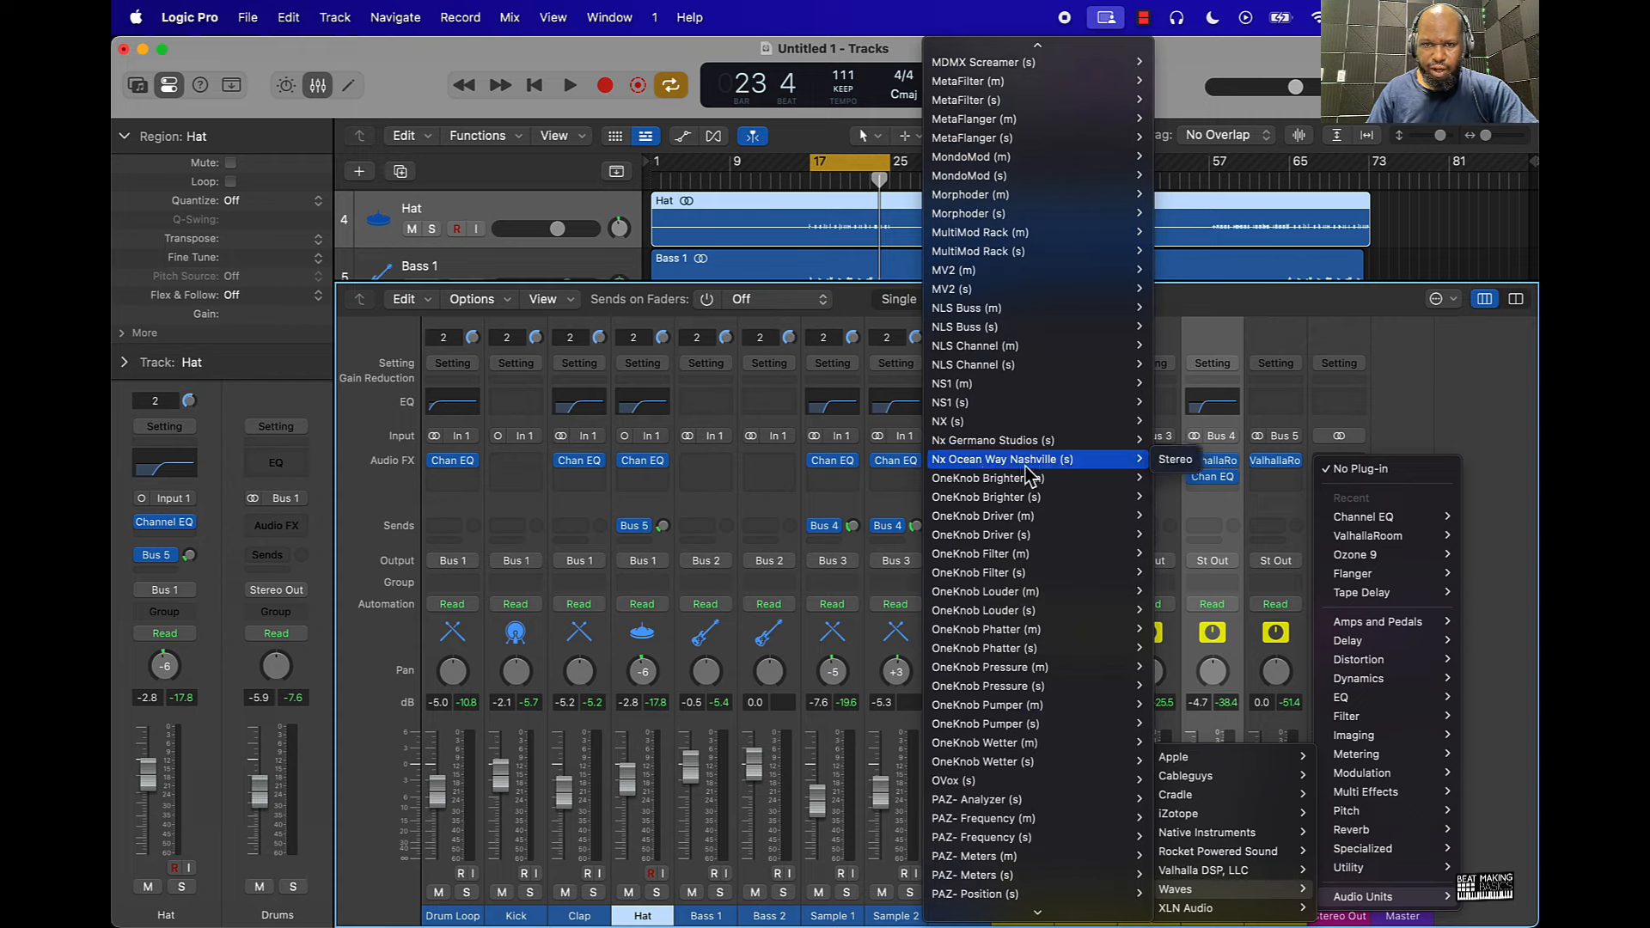
click(1174, 440)
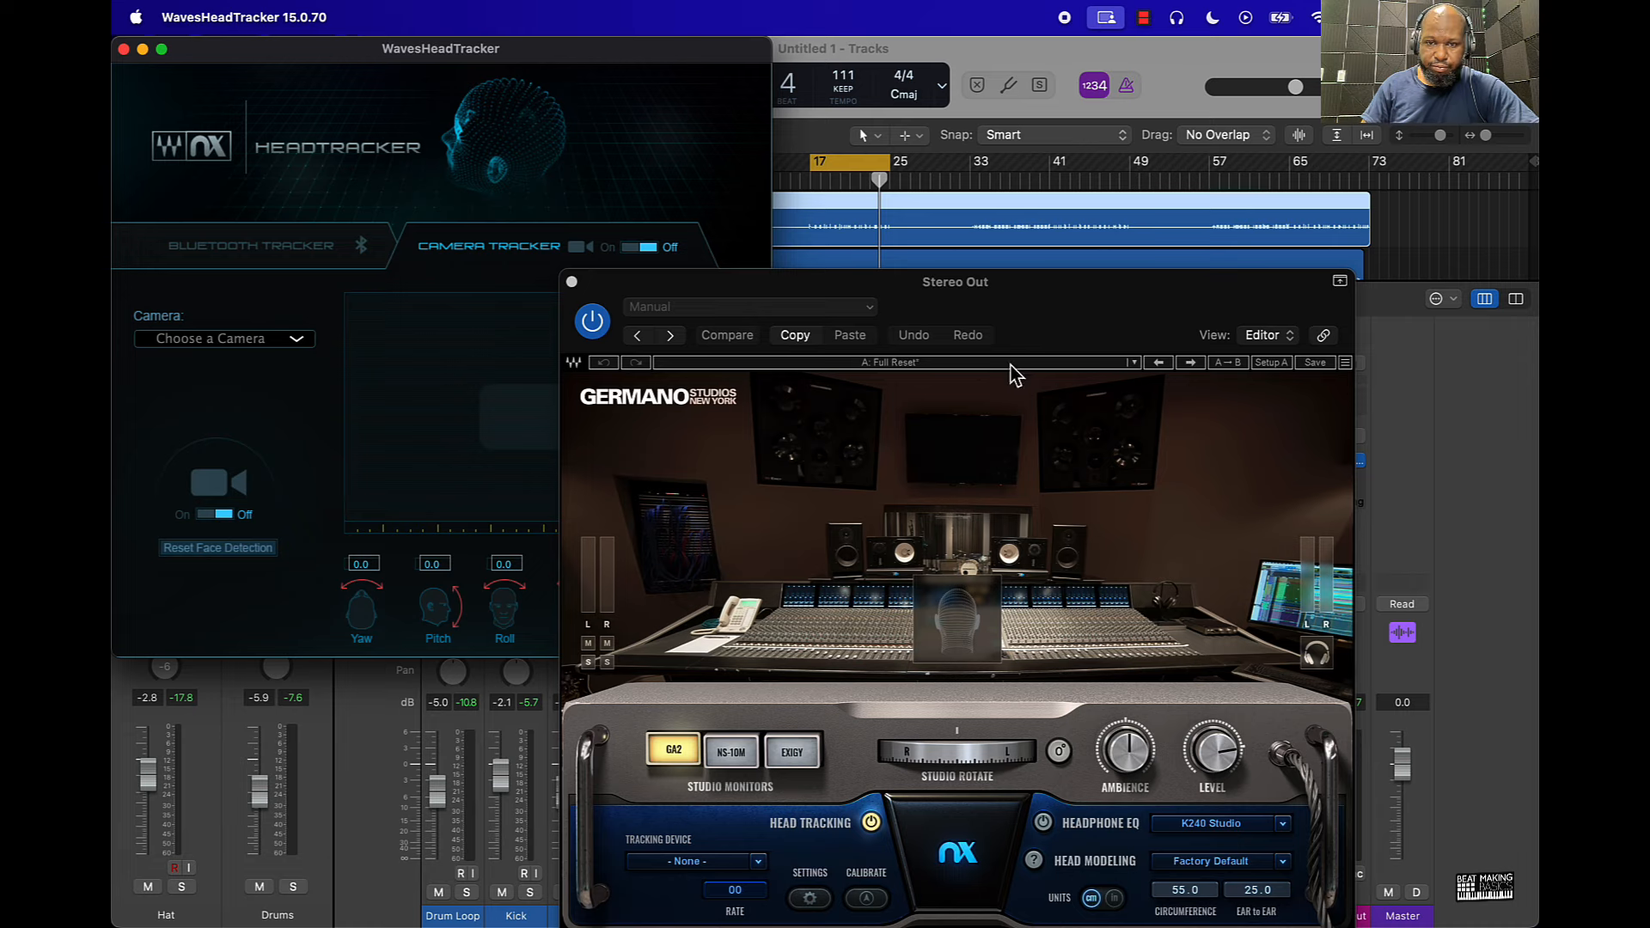
click(1472, 216)
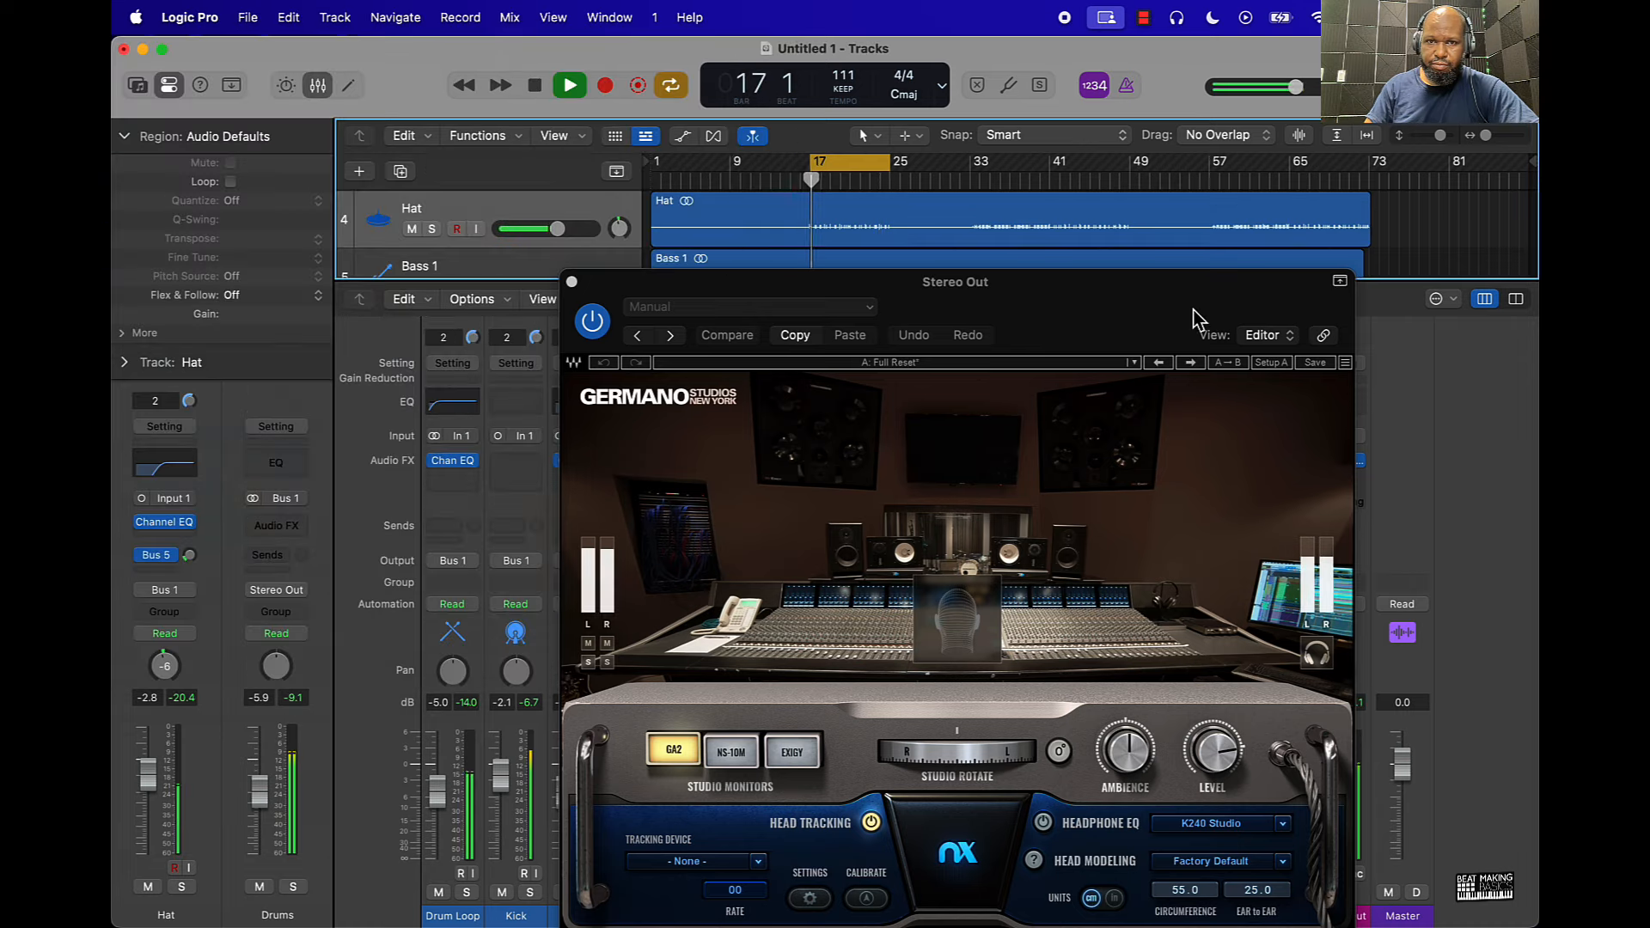
Move the Nx Germano Studios window clear of the Bass 1 channel and raise the Bass 1 fader to 0.4 dB
drag(1113, 333, 1309, 127)
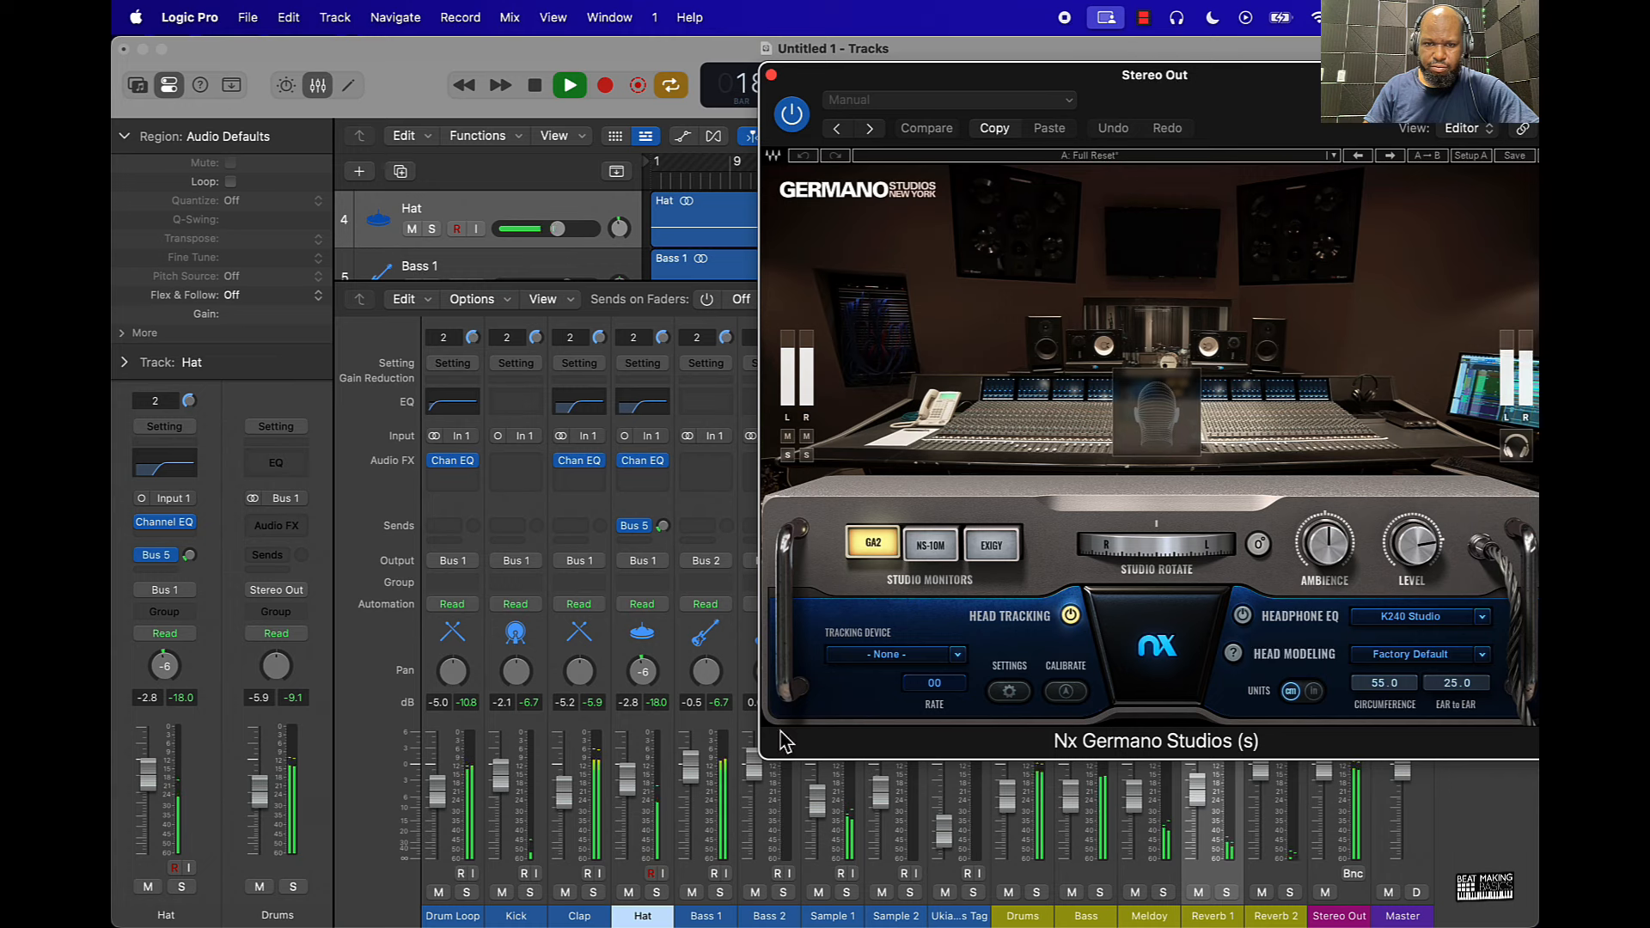
drag(698, 795, 698, 791)
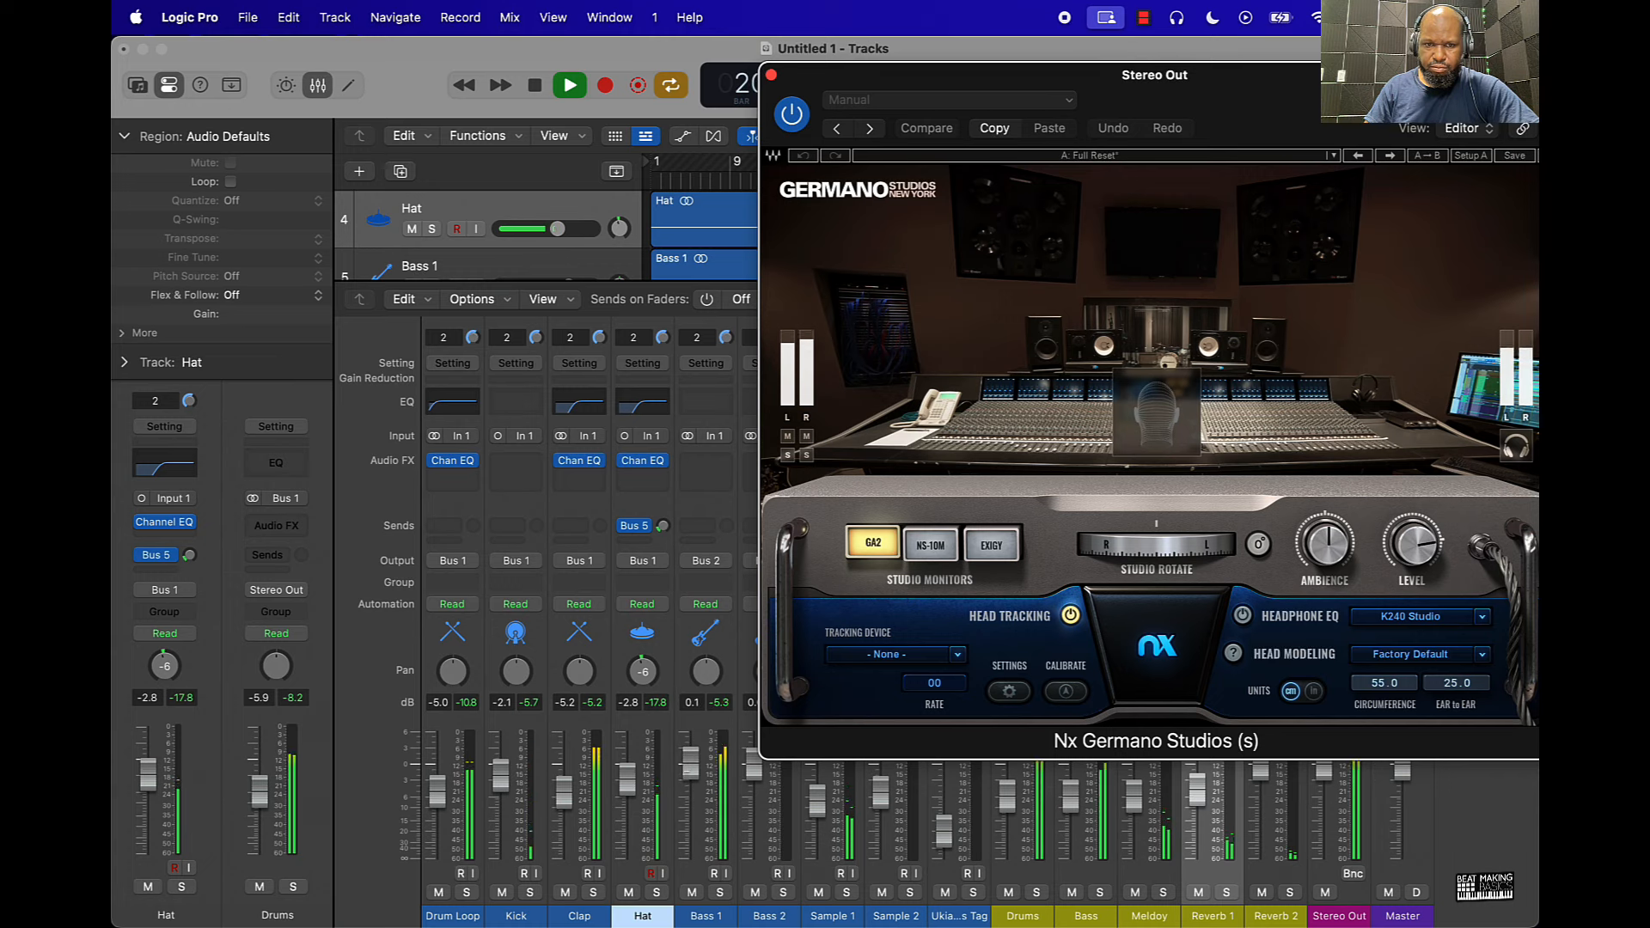
drag(698, 791, 698, 791)
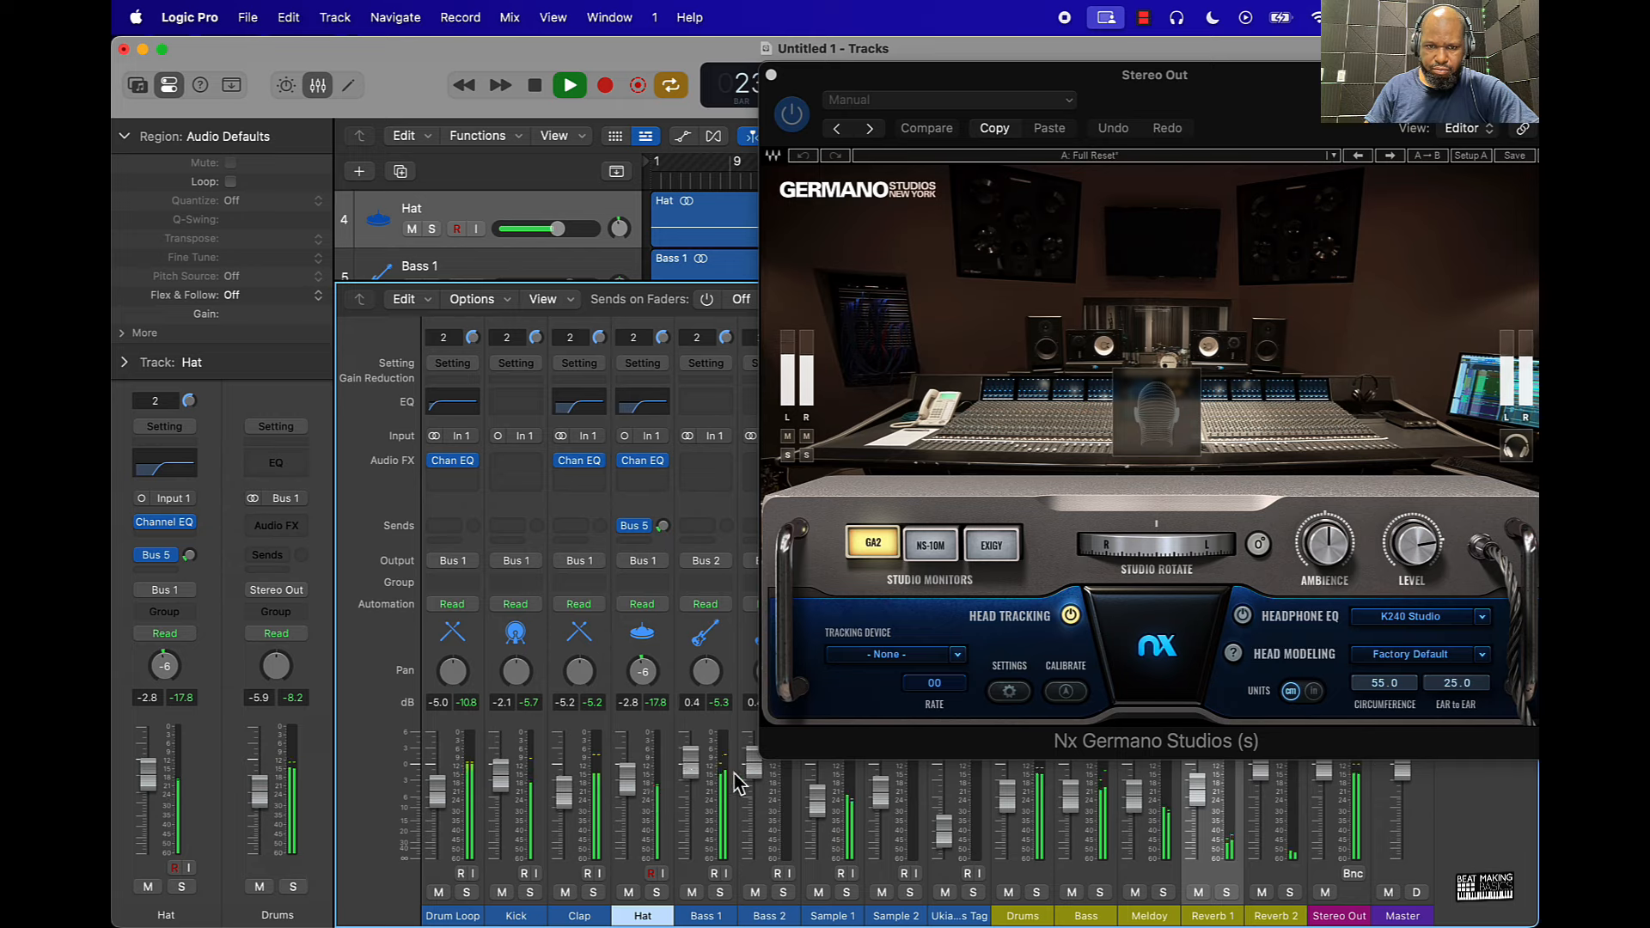
Audition the mix on the NS-10M and EXIGY studio monitors, reset Bass 1 to 0.0 dB and stop playback
click(928, 554)
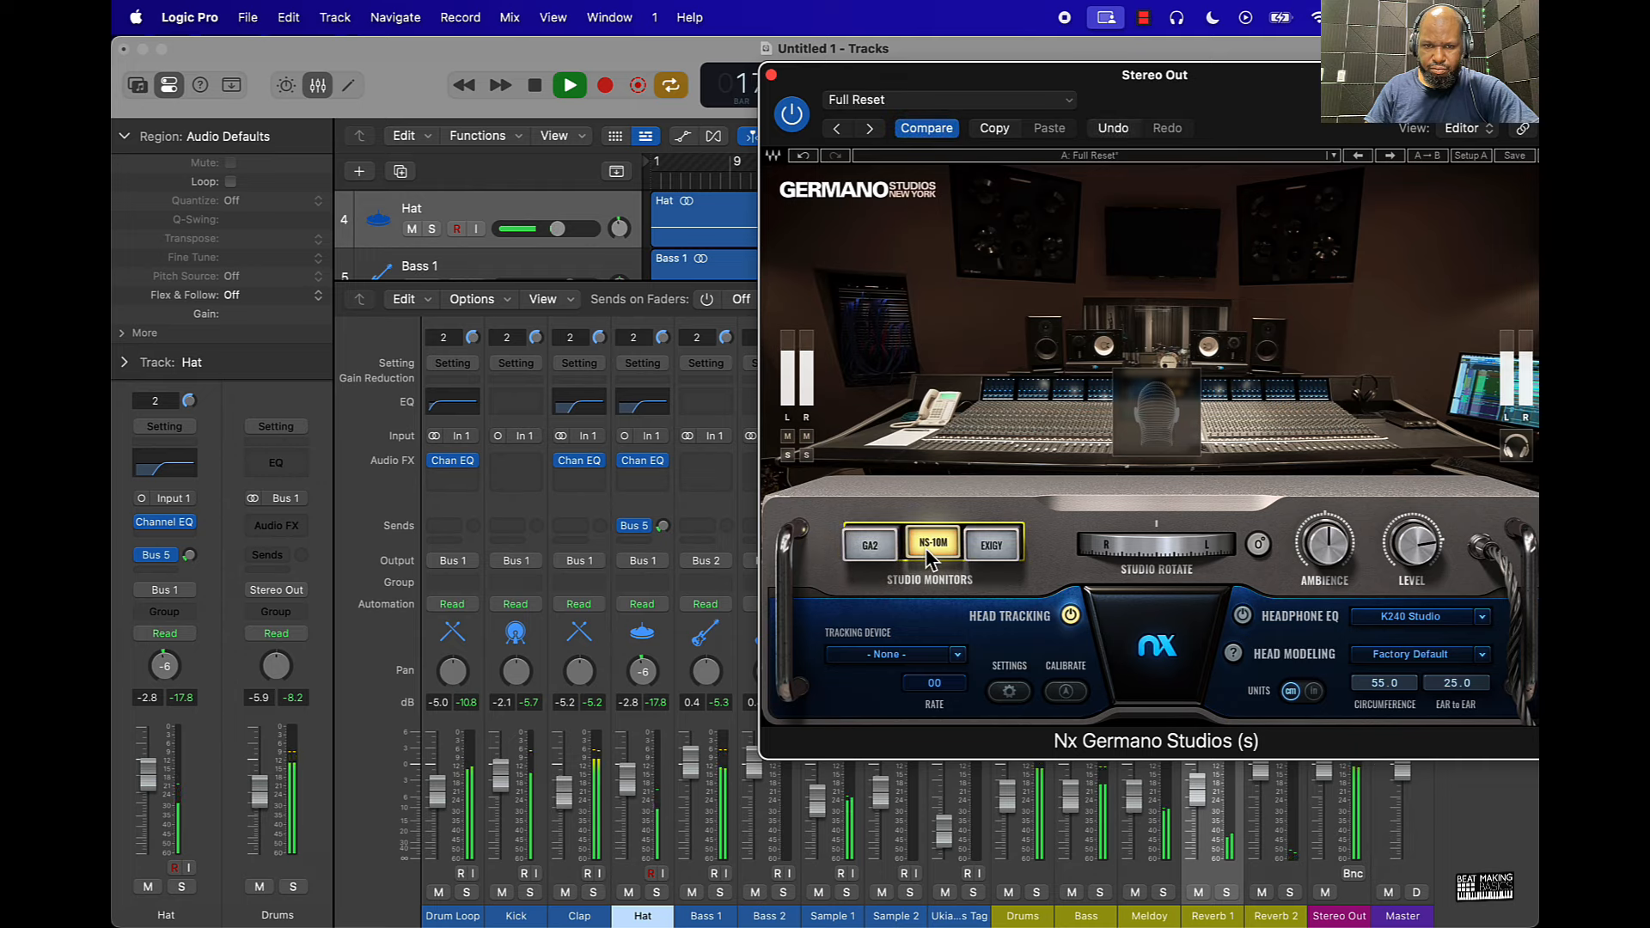
click(993, 548)
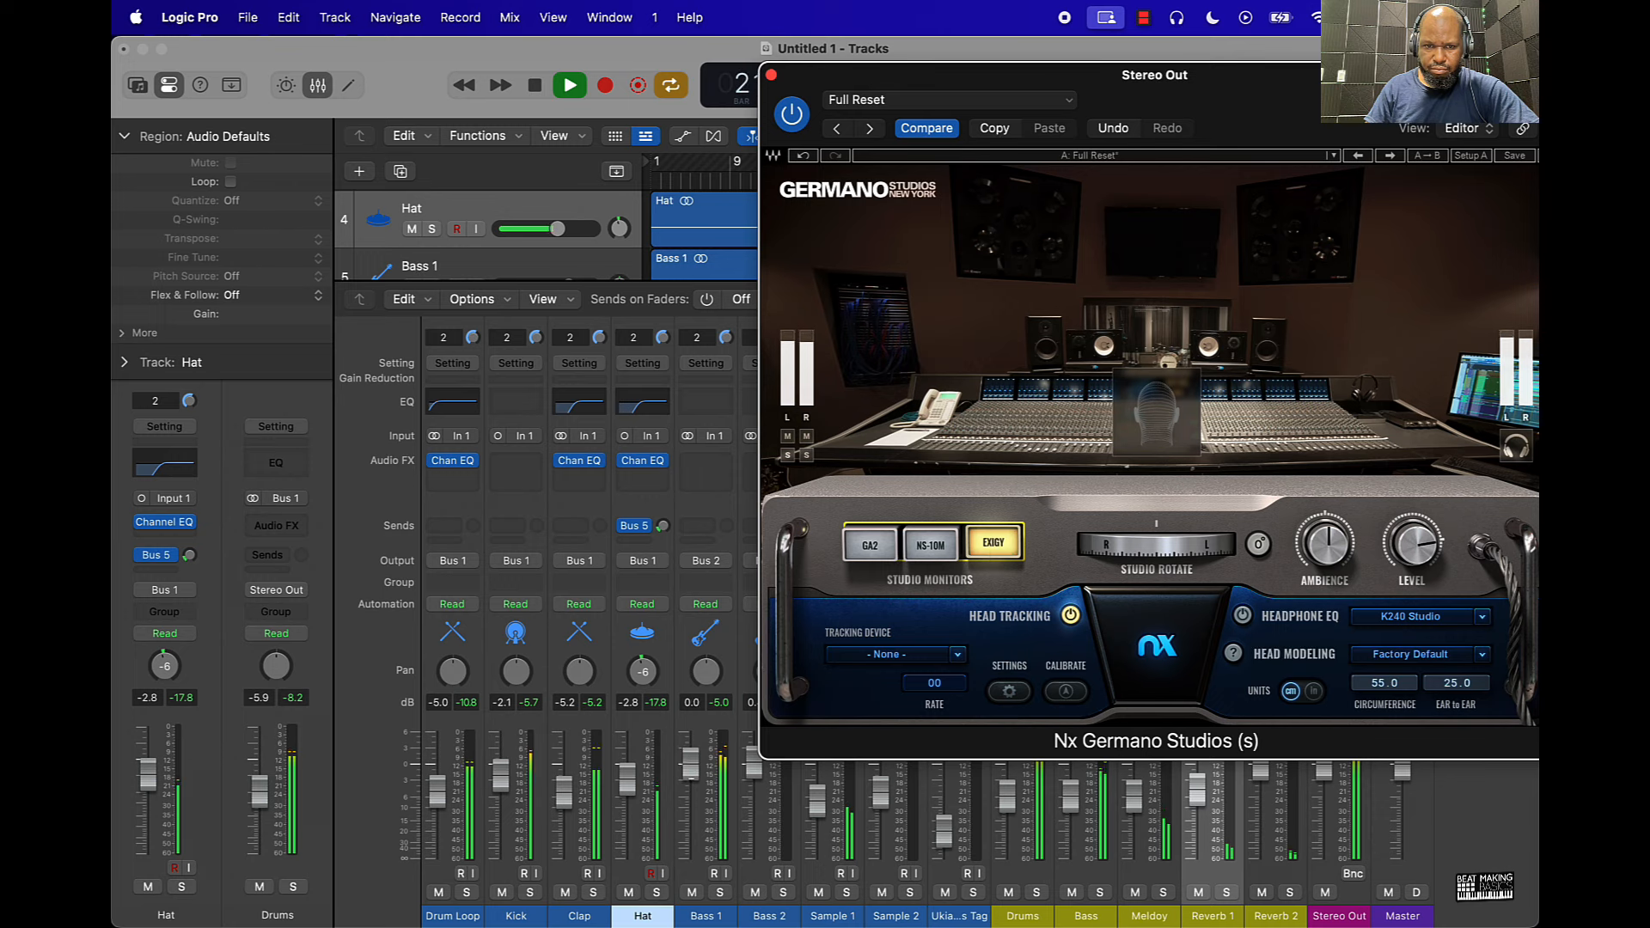
alt+click(694, 778)
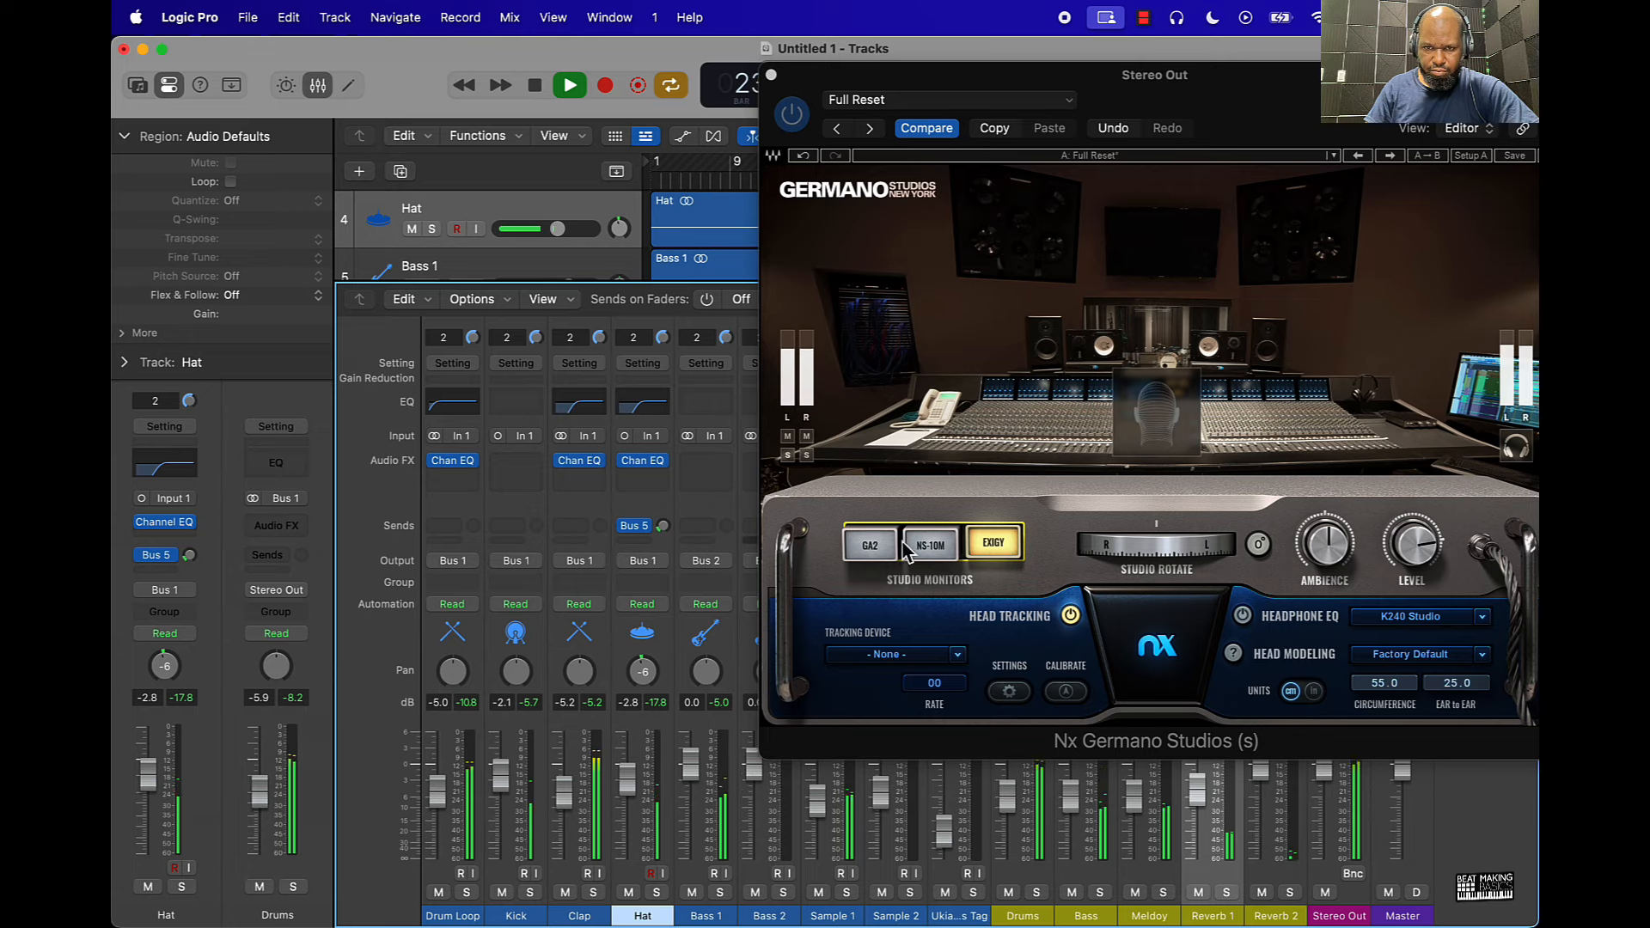
key(space)
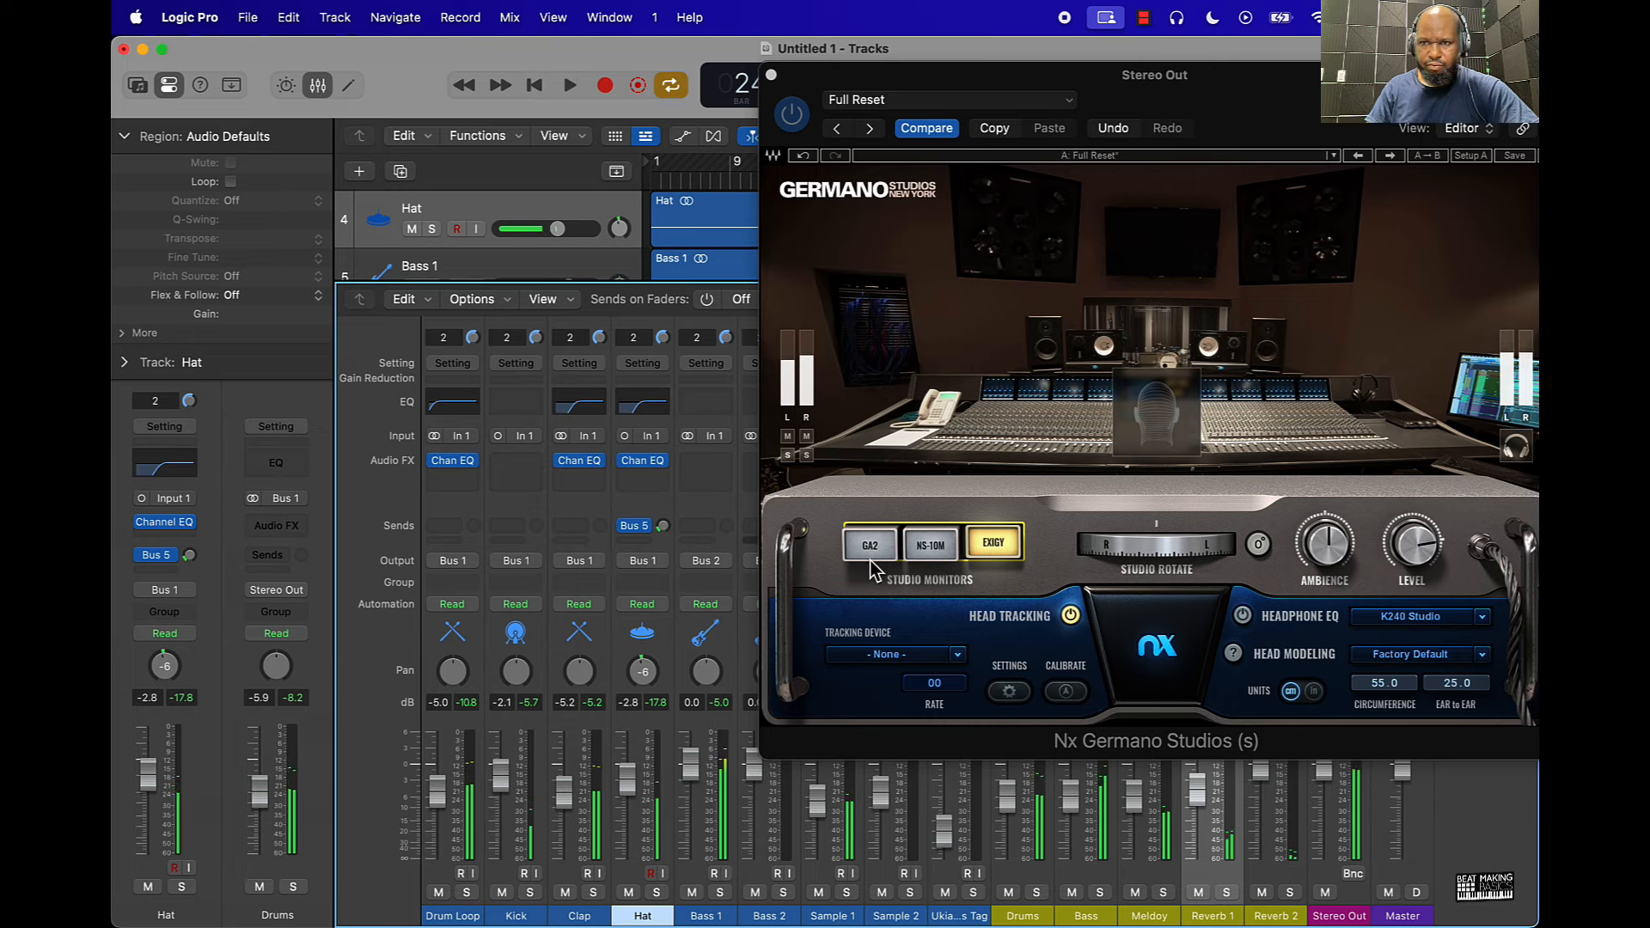
click(1001, 555)
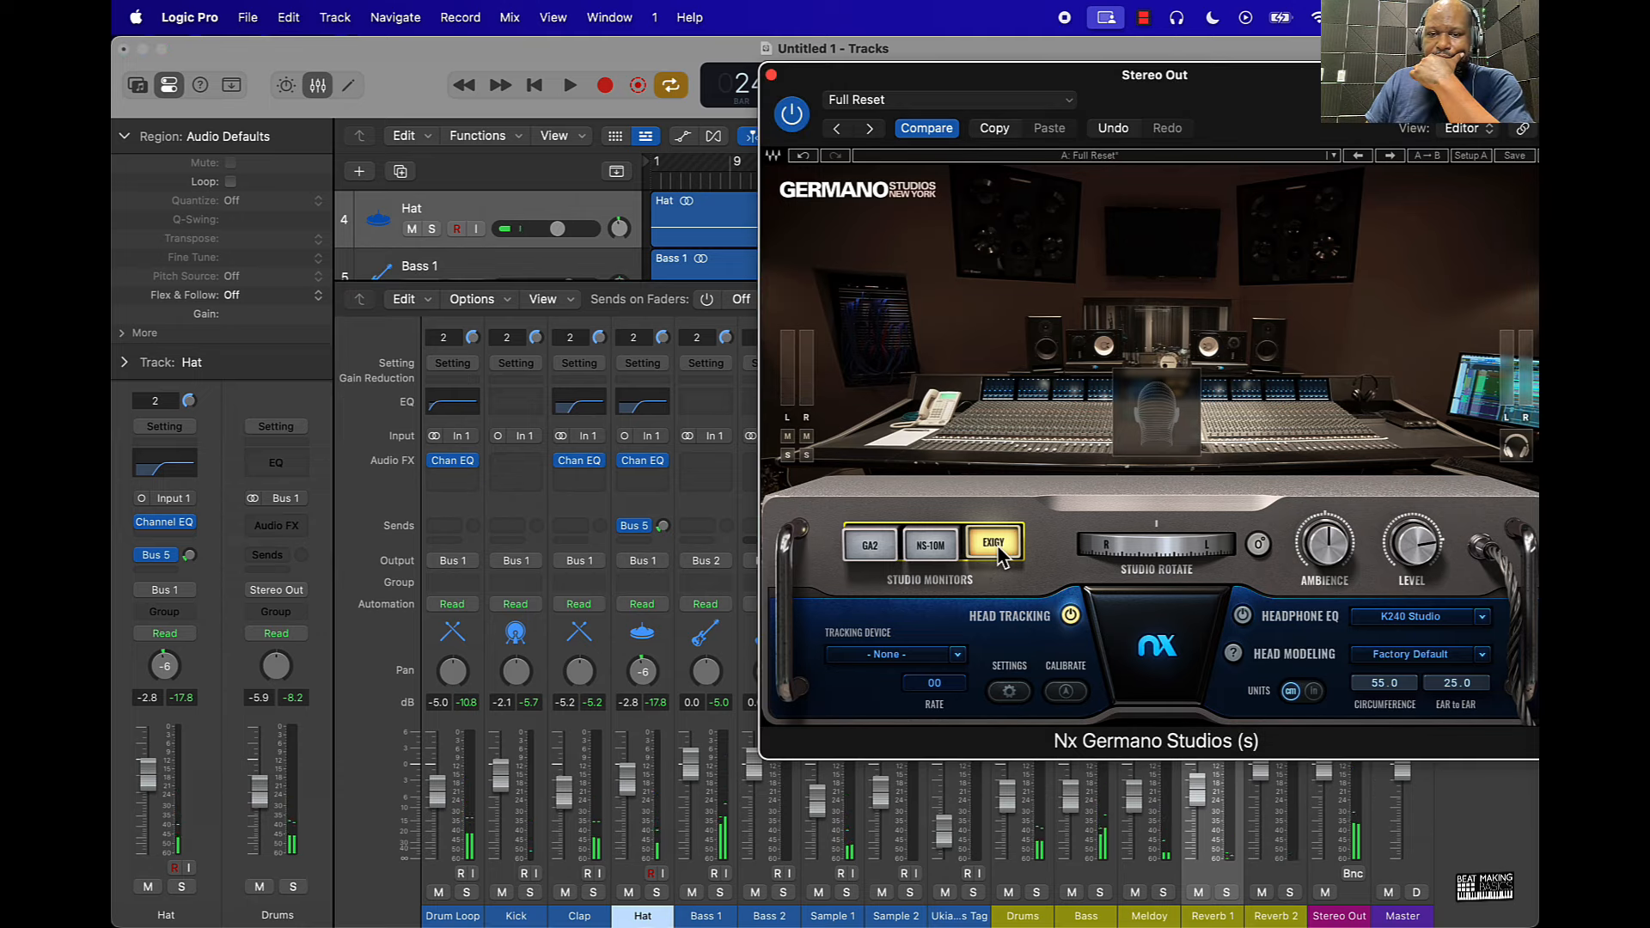
Close the Nx Germano Studios window and remove the plug-in from the Stereo Out channel
click(771, 75)
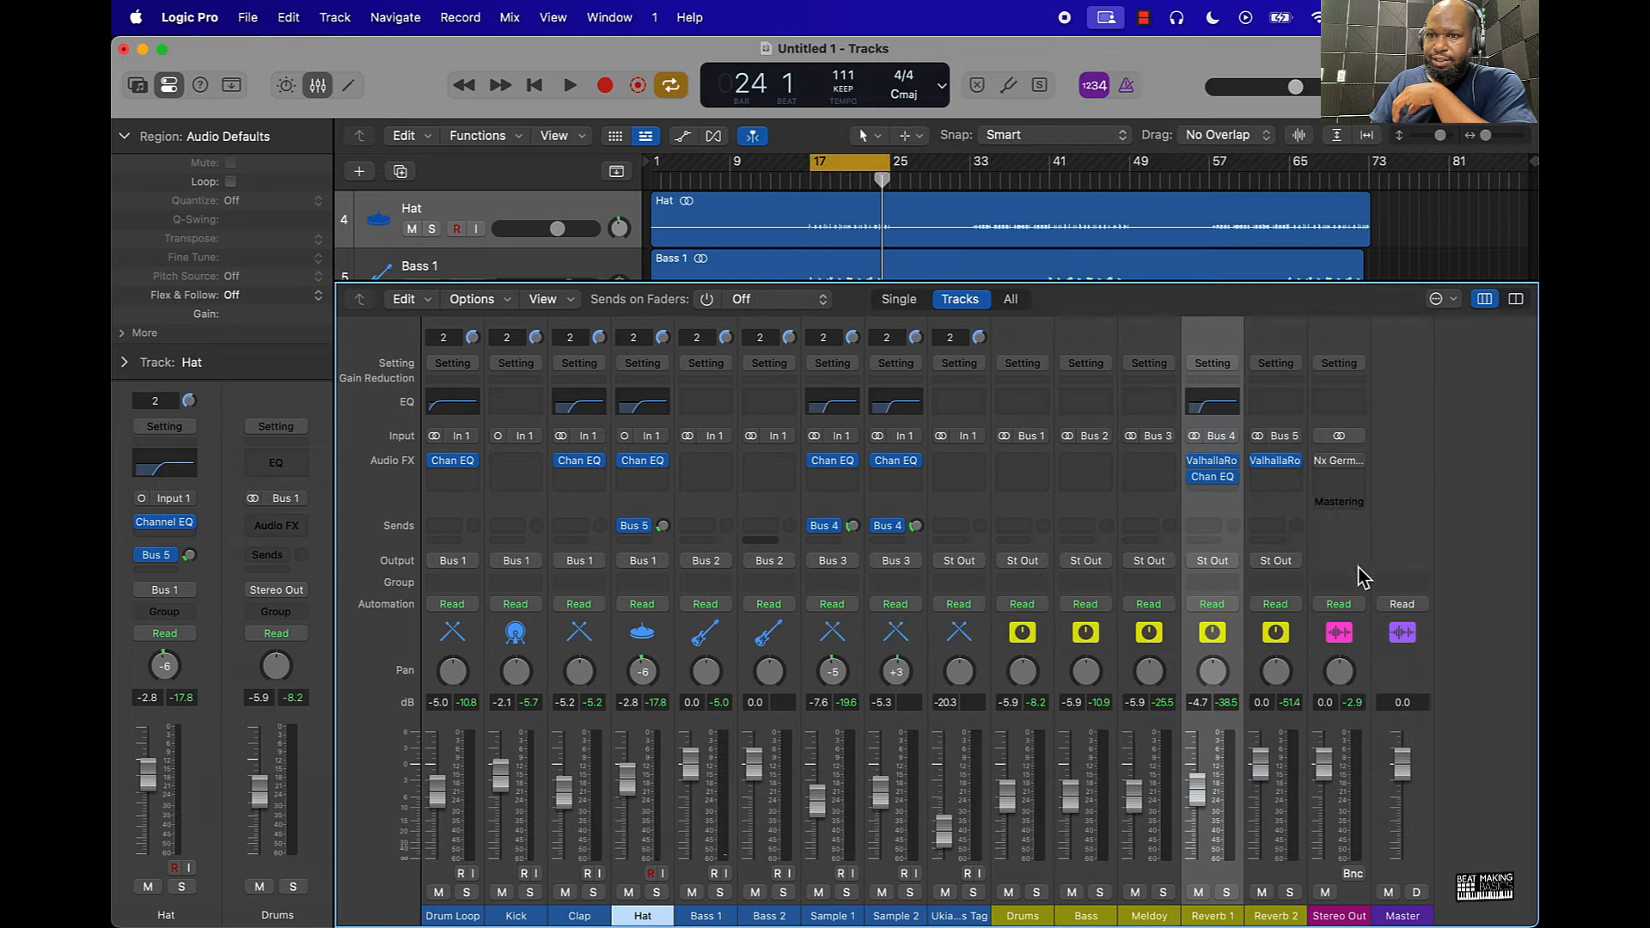
click(1357, 461)
click(1391, 484)
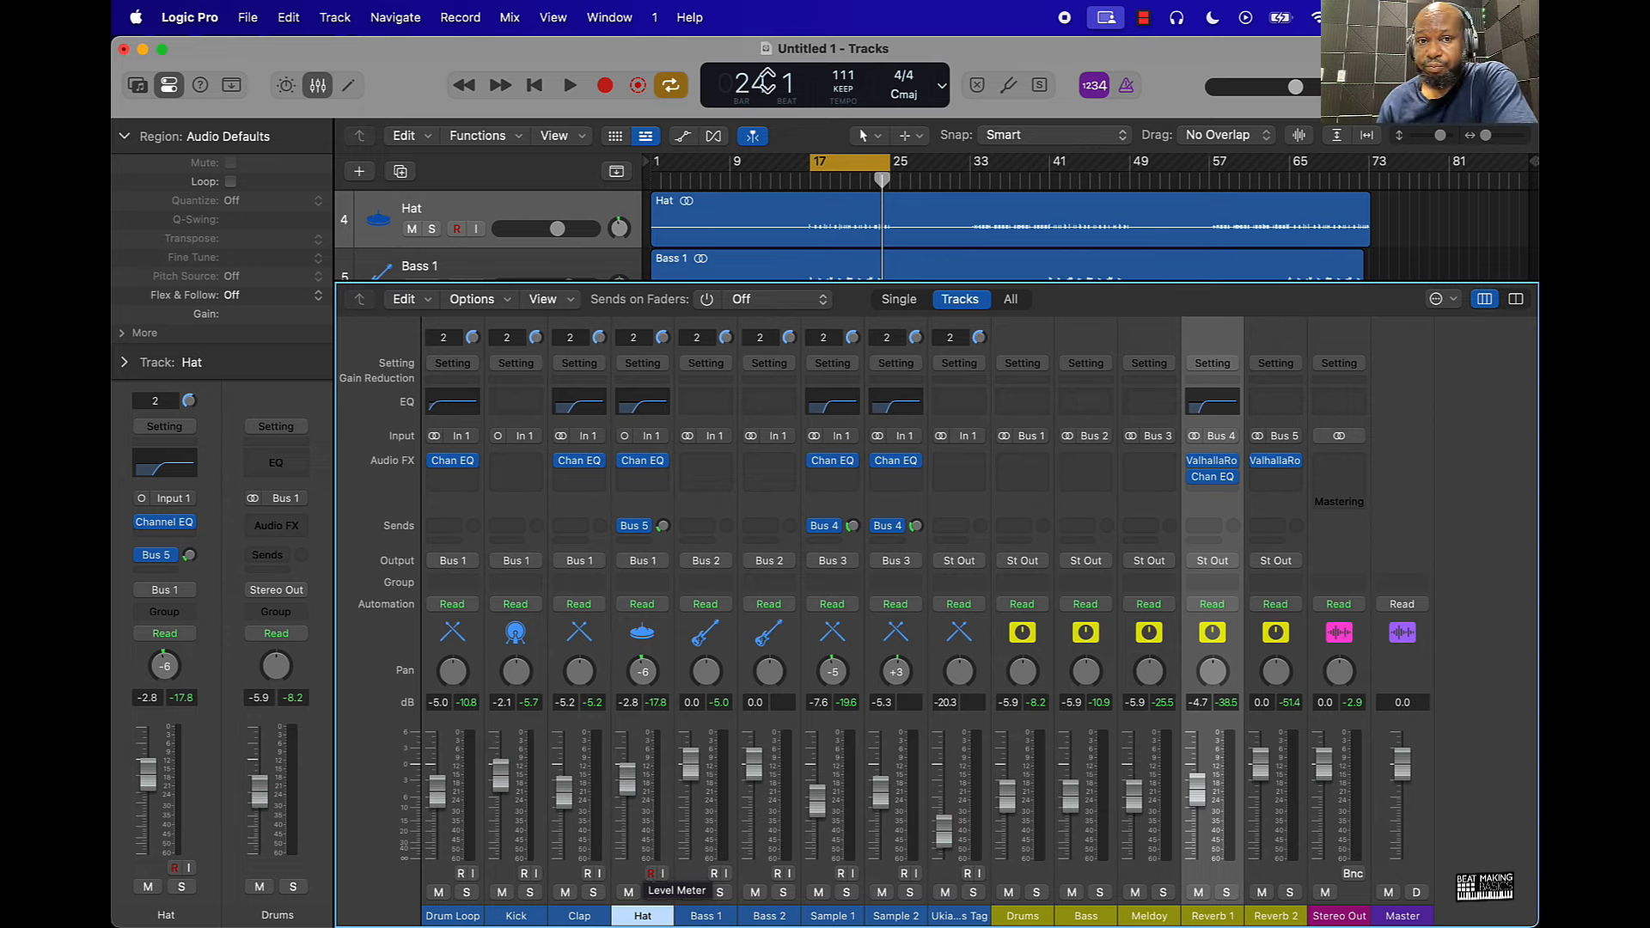
Turn off cycling, hide the mixer and return to the project start with all tracks in view
click(858, 175)
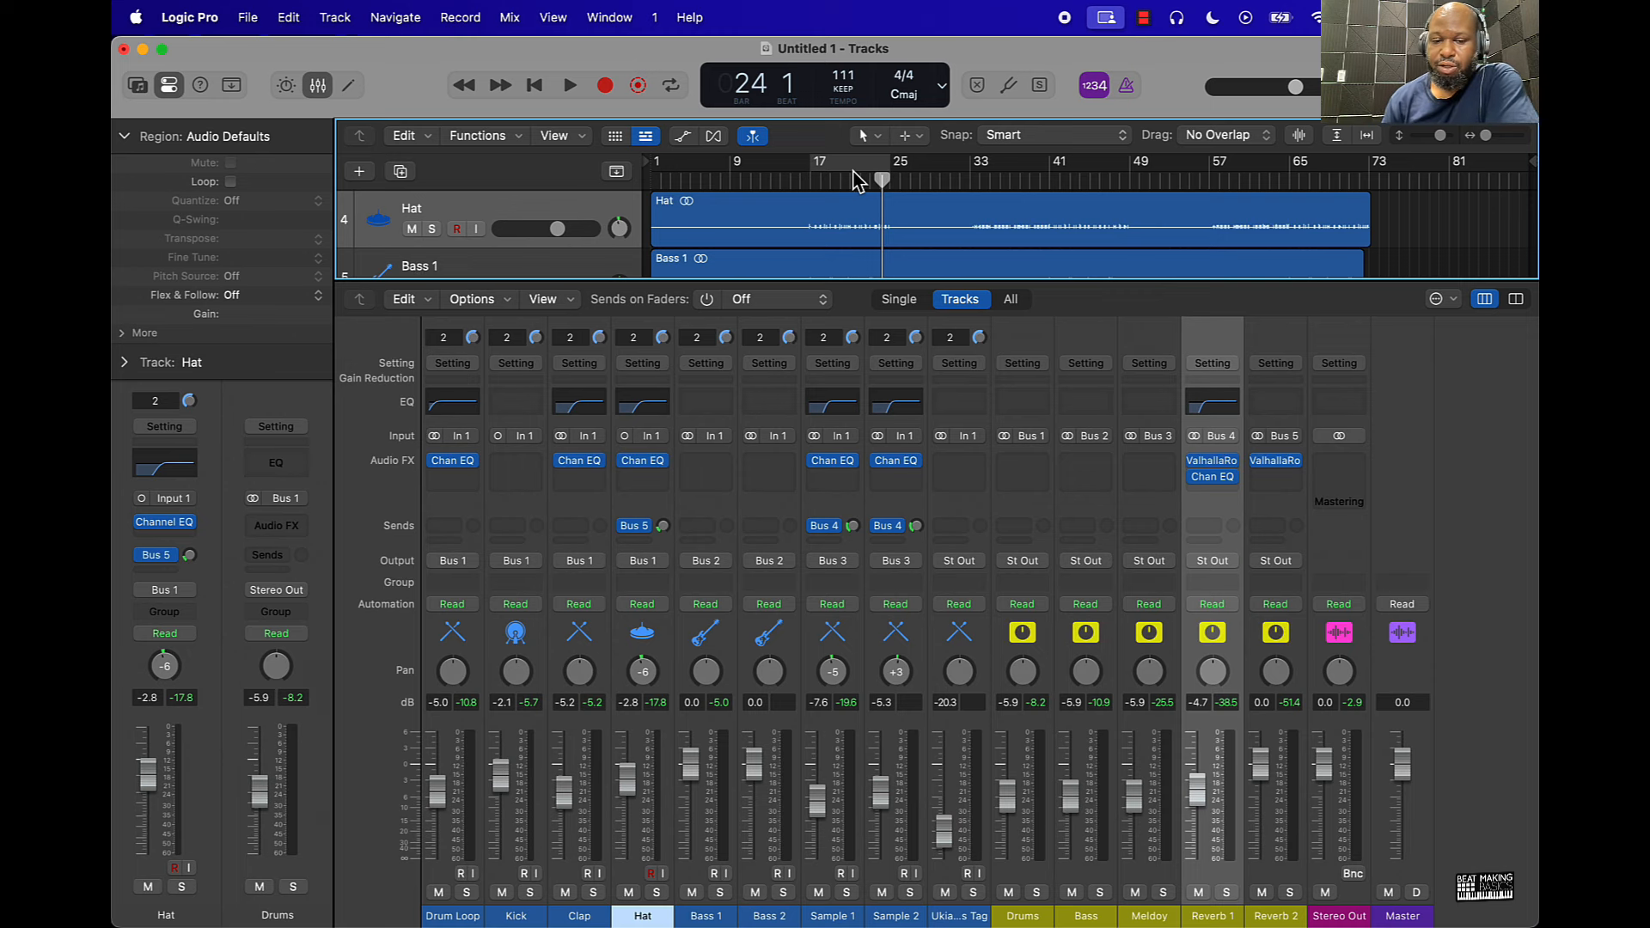
click(506, 878)
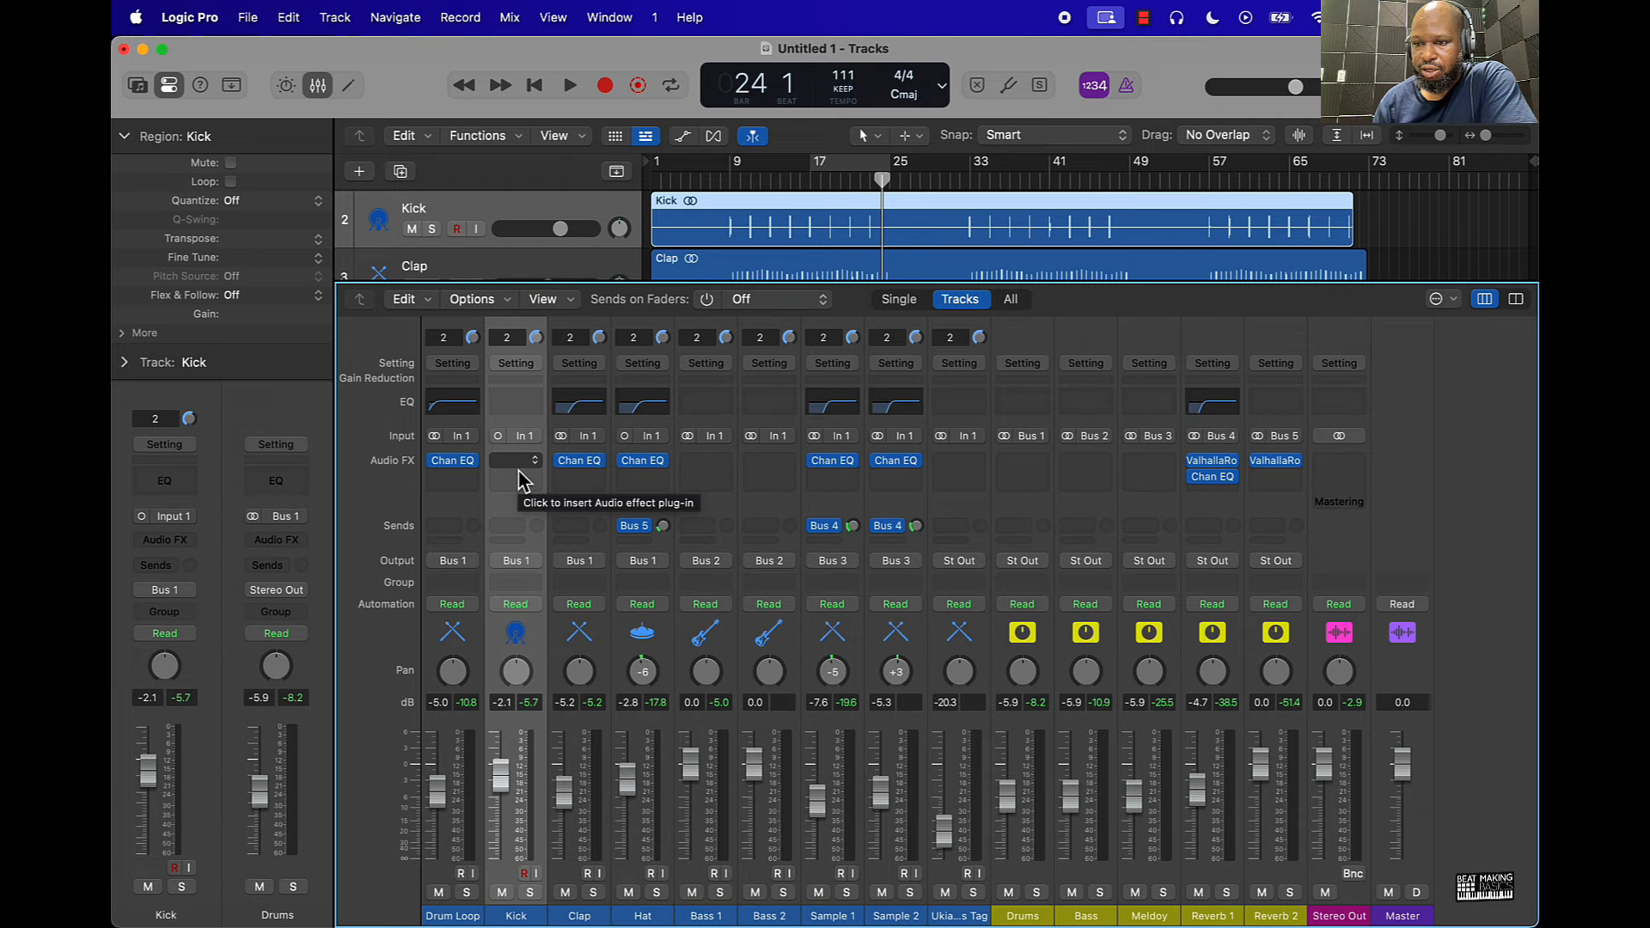
click(1379, 239)
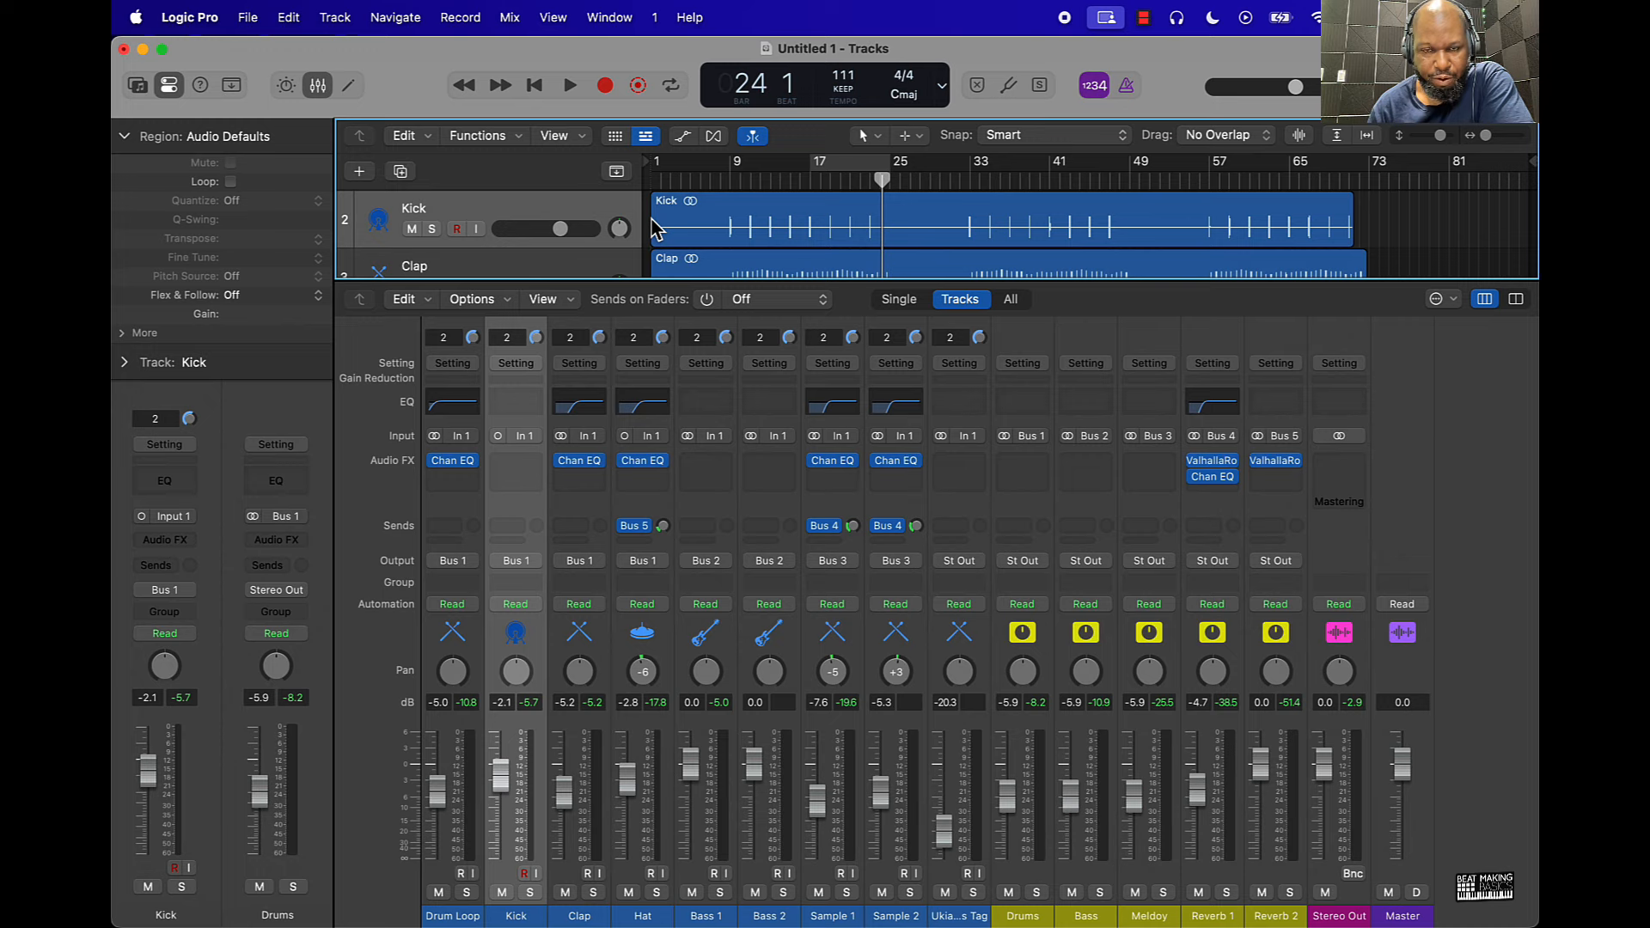
click(318, 85)
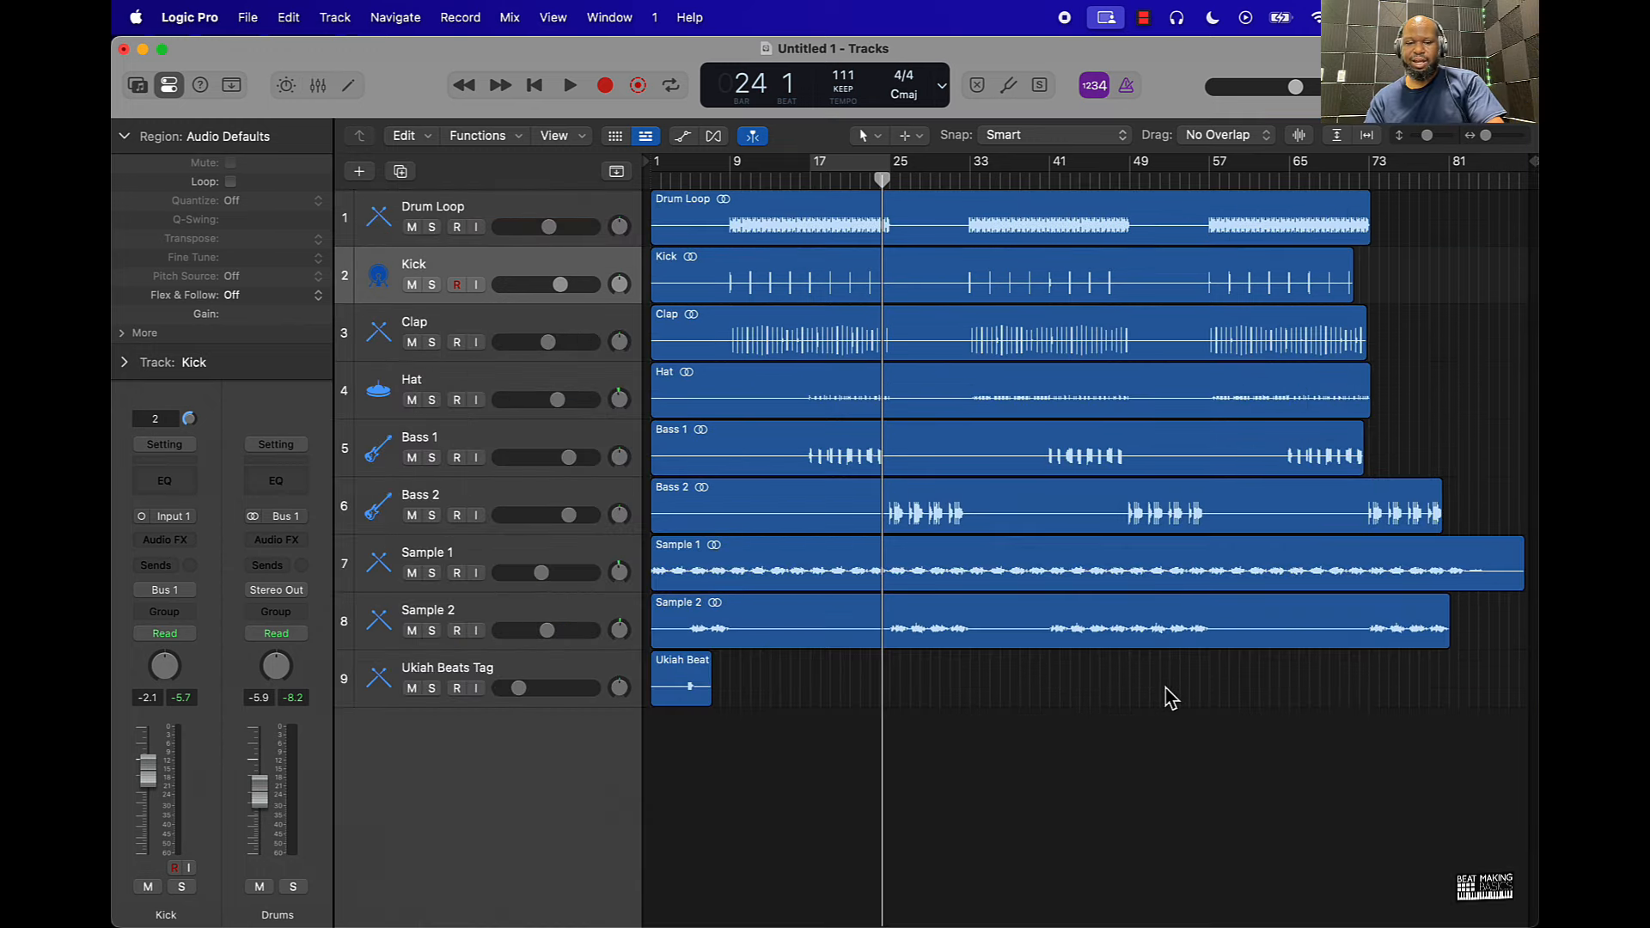
key(Return)
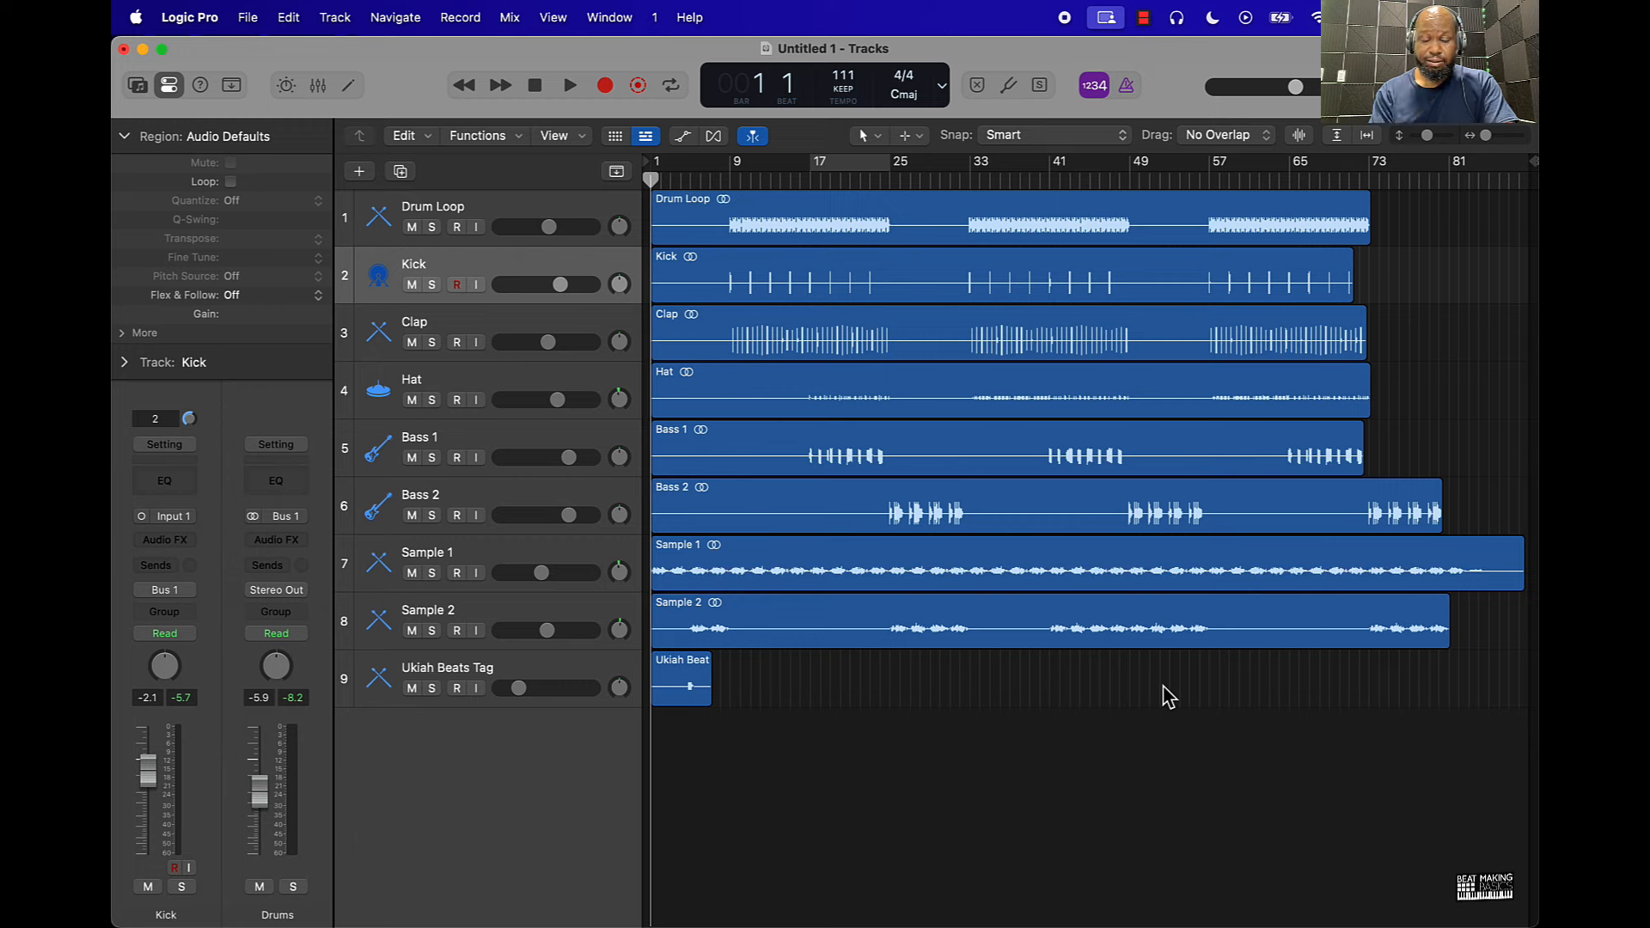
scroll(1125, 701, down, 4)
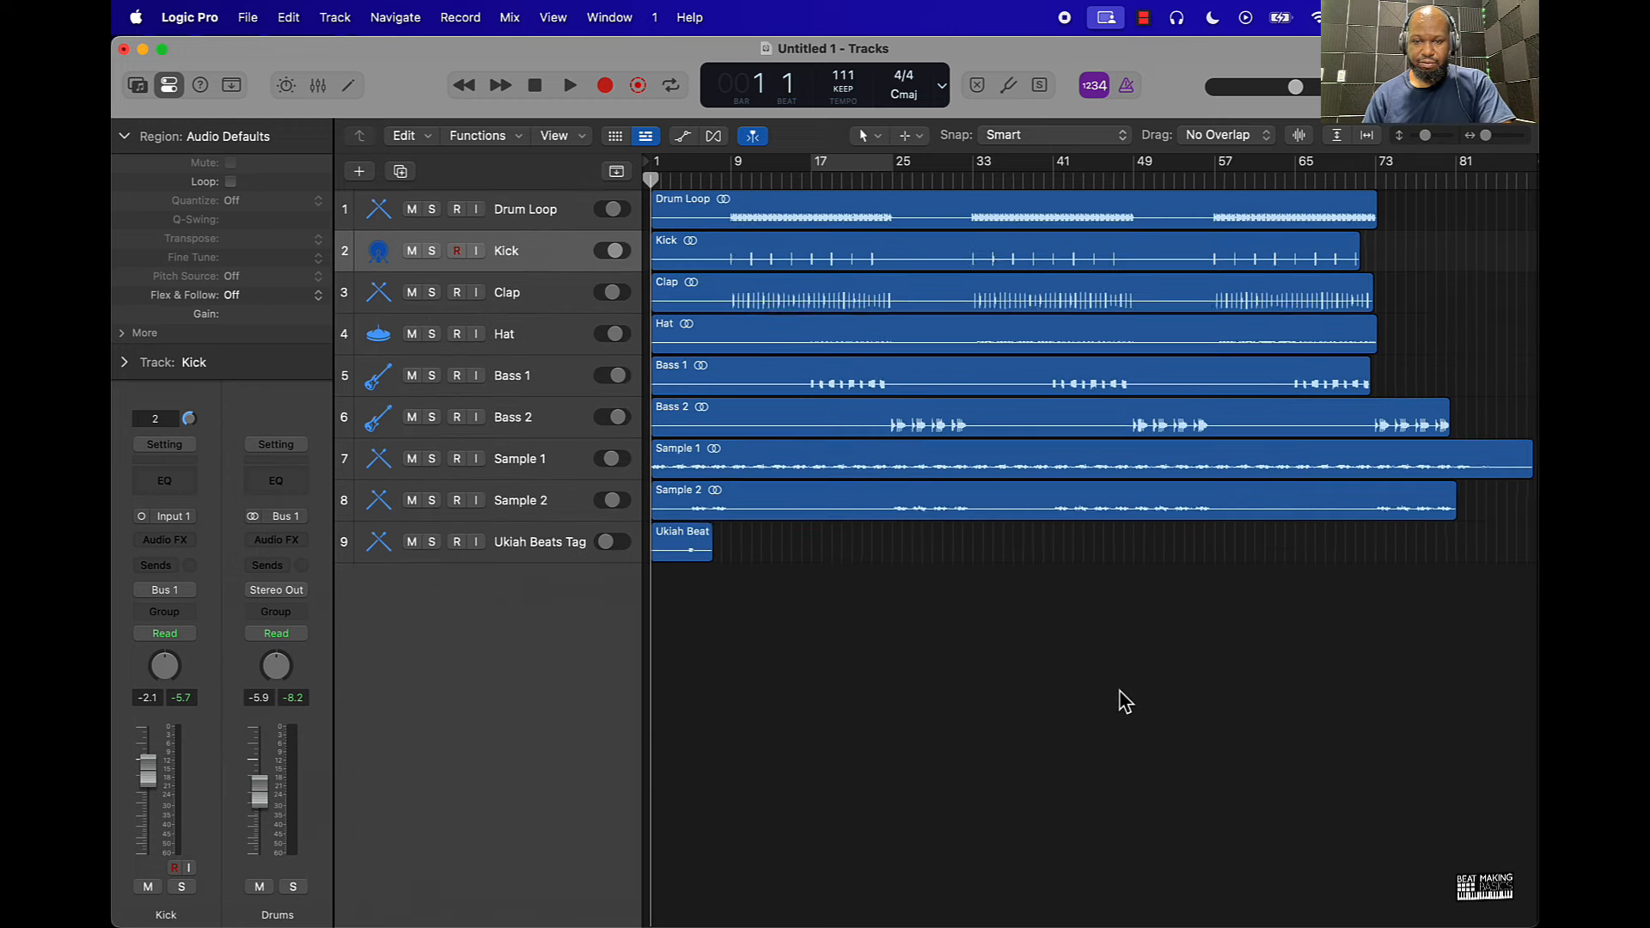
scroll(1125, 702, down, 1)
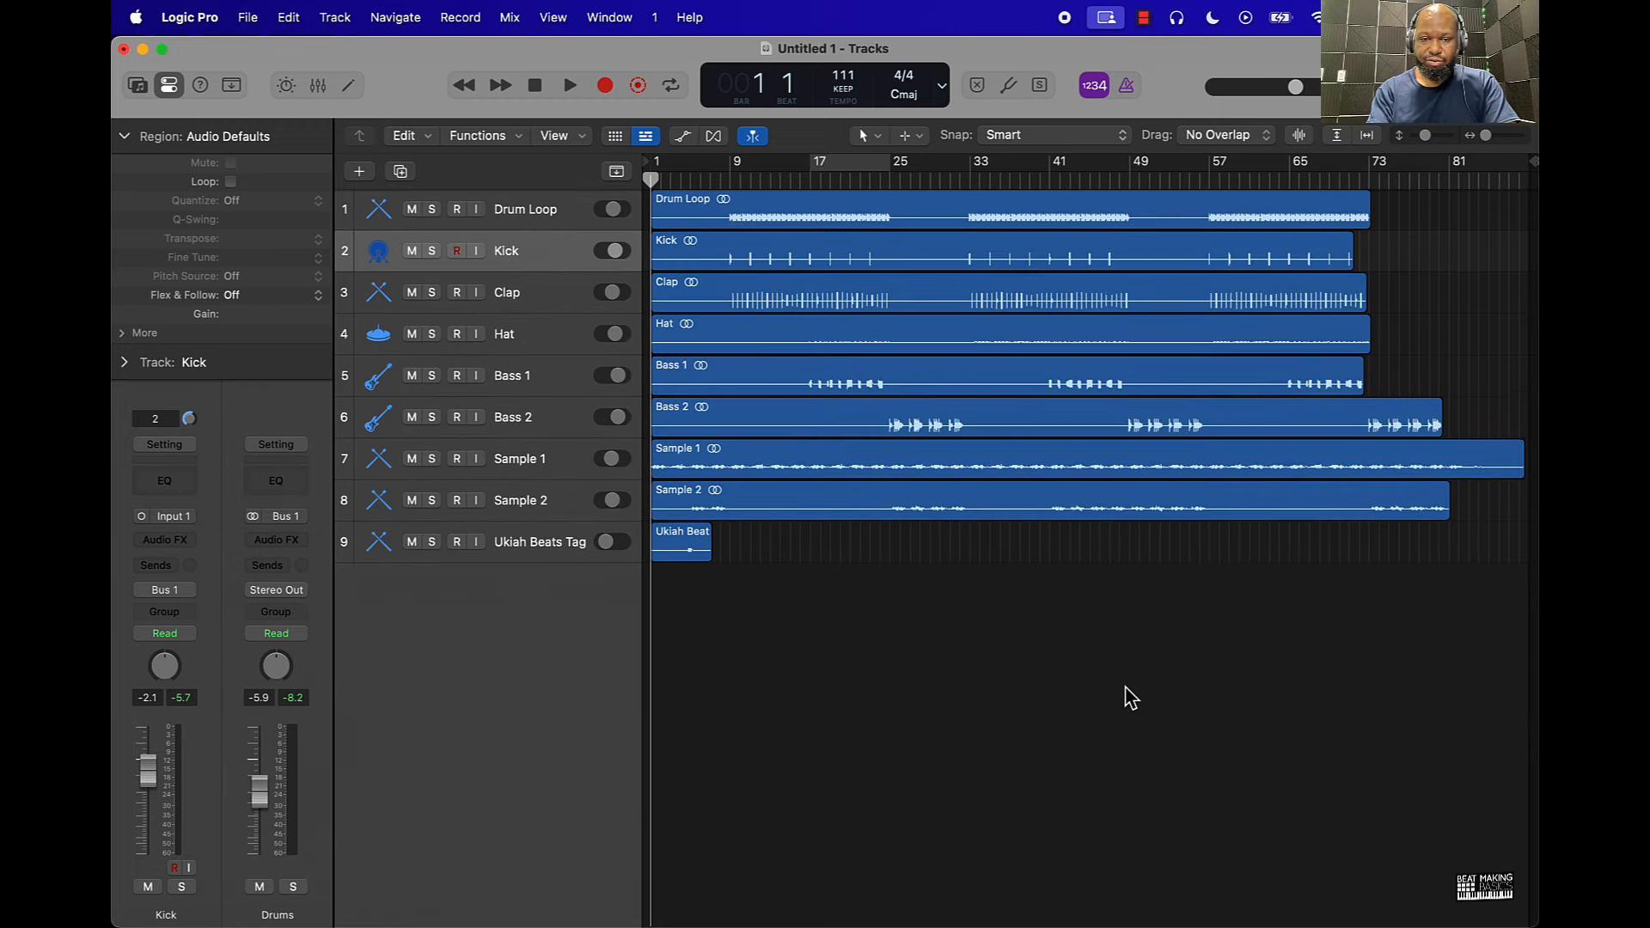
Set up a PCM-only bounce of the project without MP3, as a Wave file at 24-bit and 48000 Hz
key(super+b)
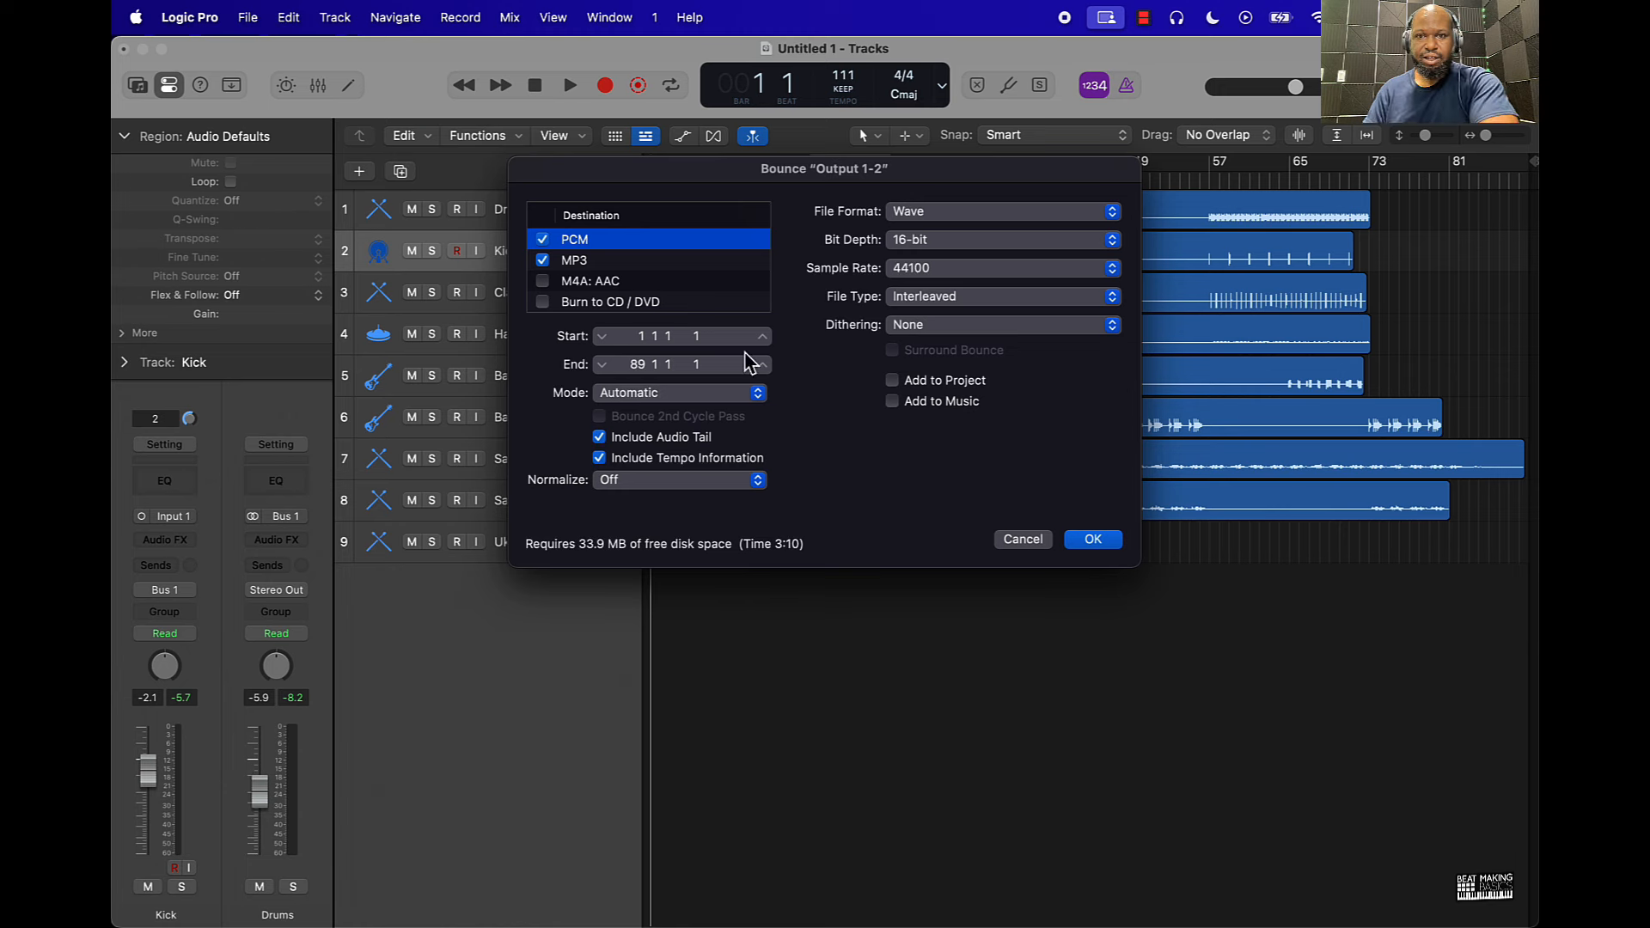
click(543, 260)
click(926, 244)
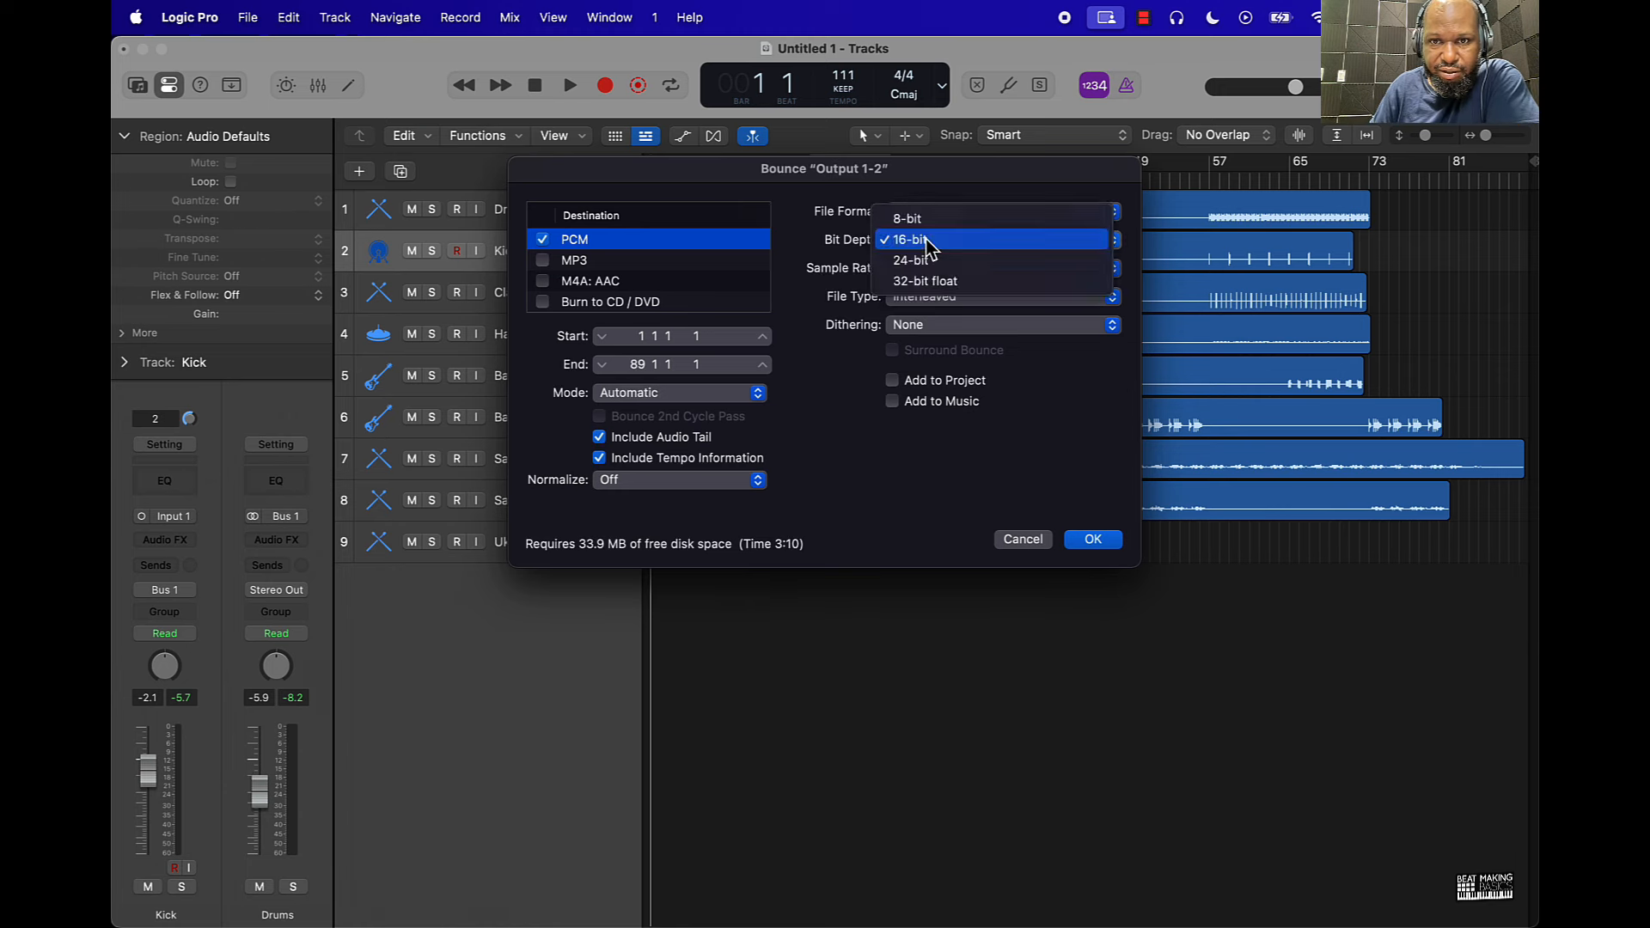
click(913, 260)
click(919, 268)
click(918, 294)
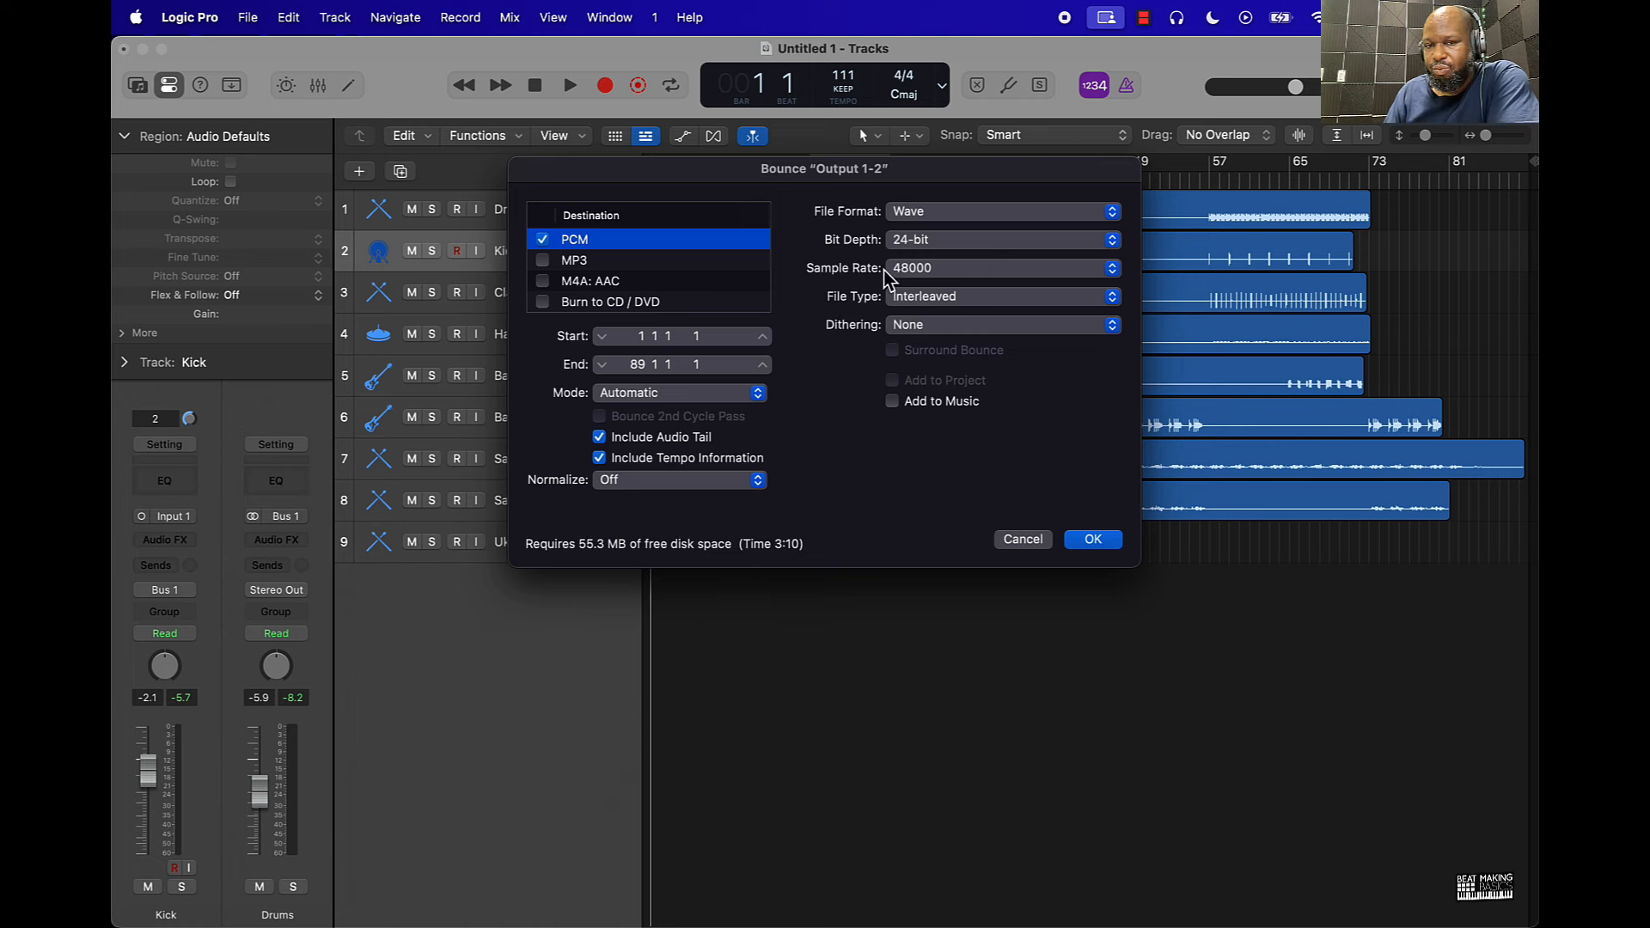
click(928, 271)
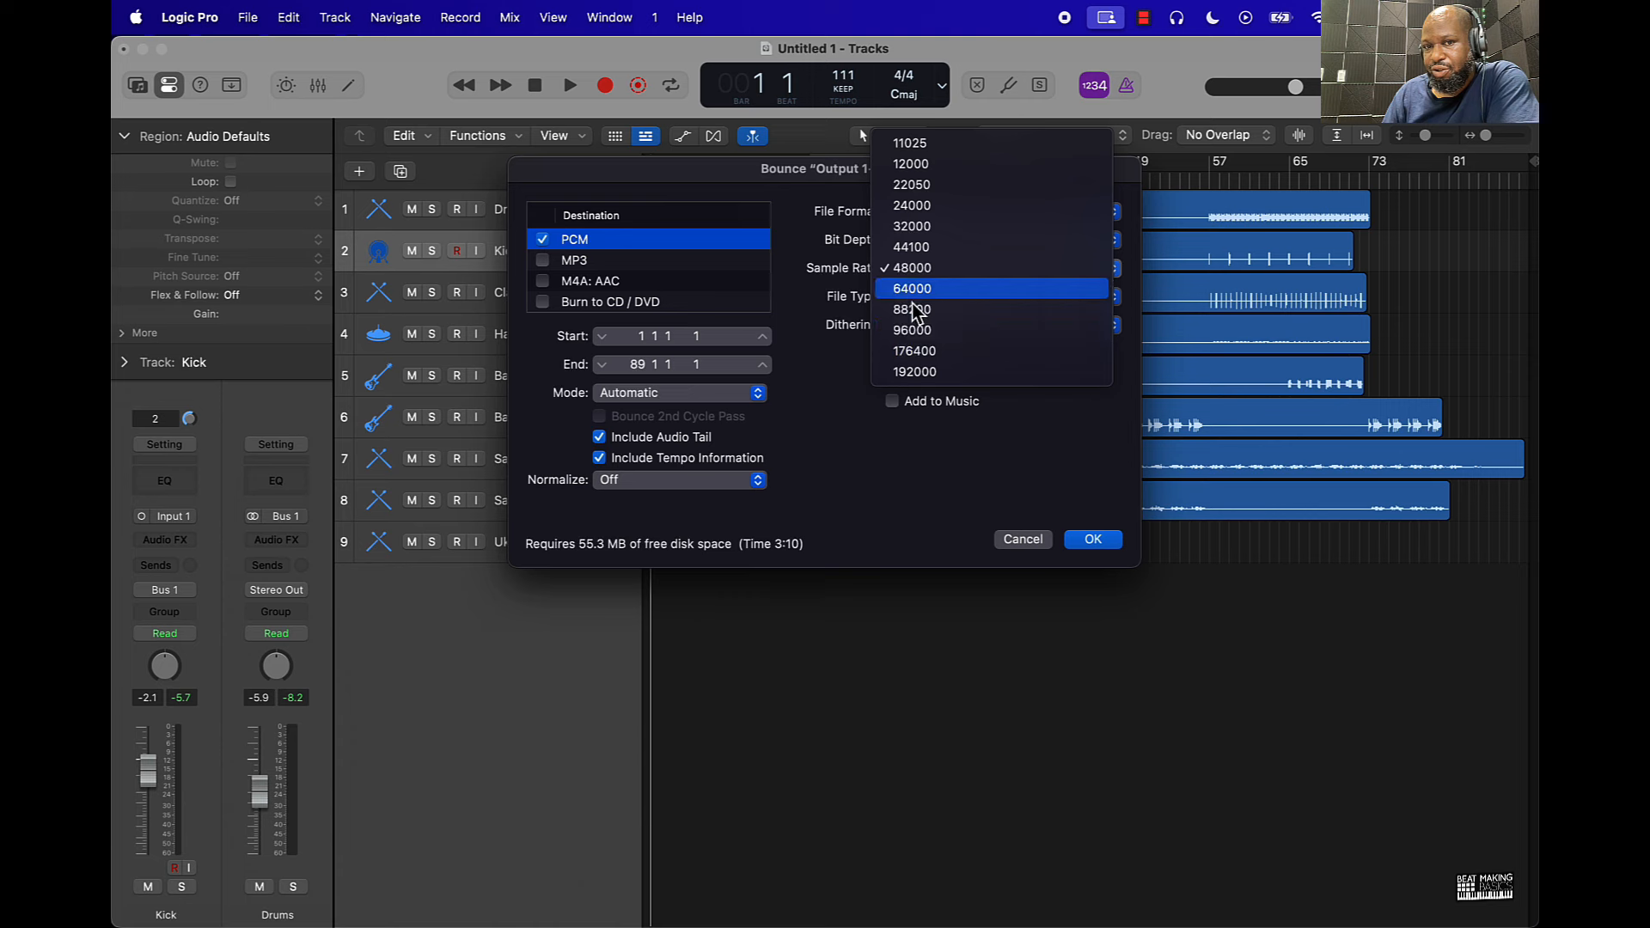
click(825, 268)
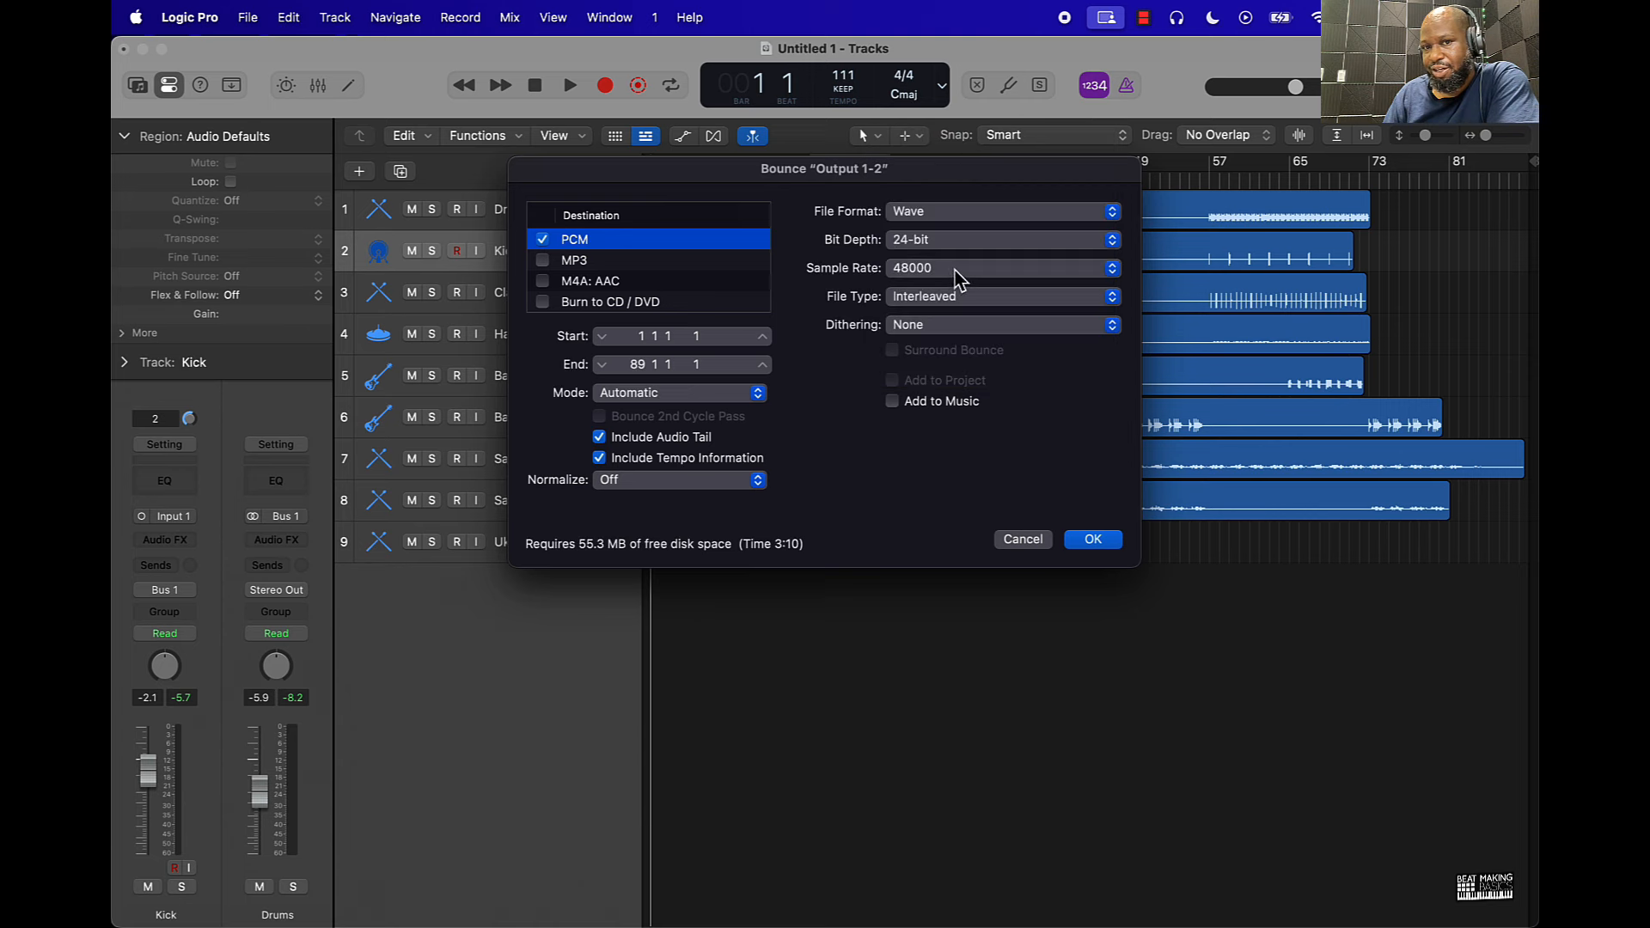
click(937, 242)
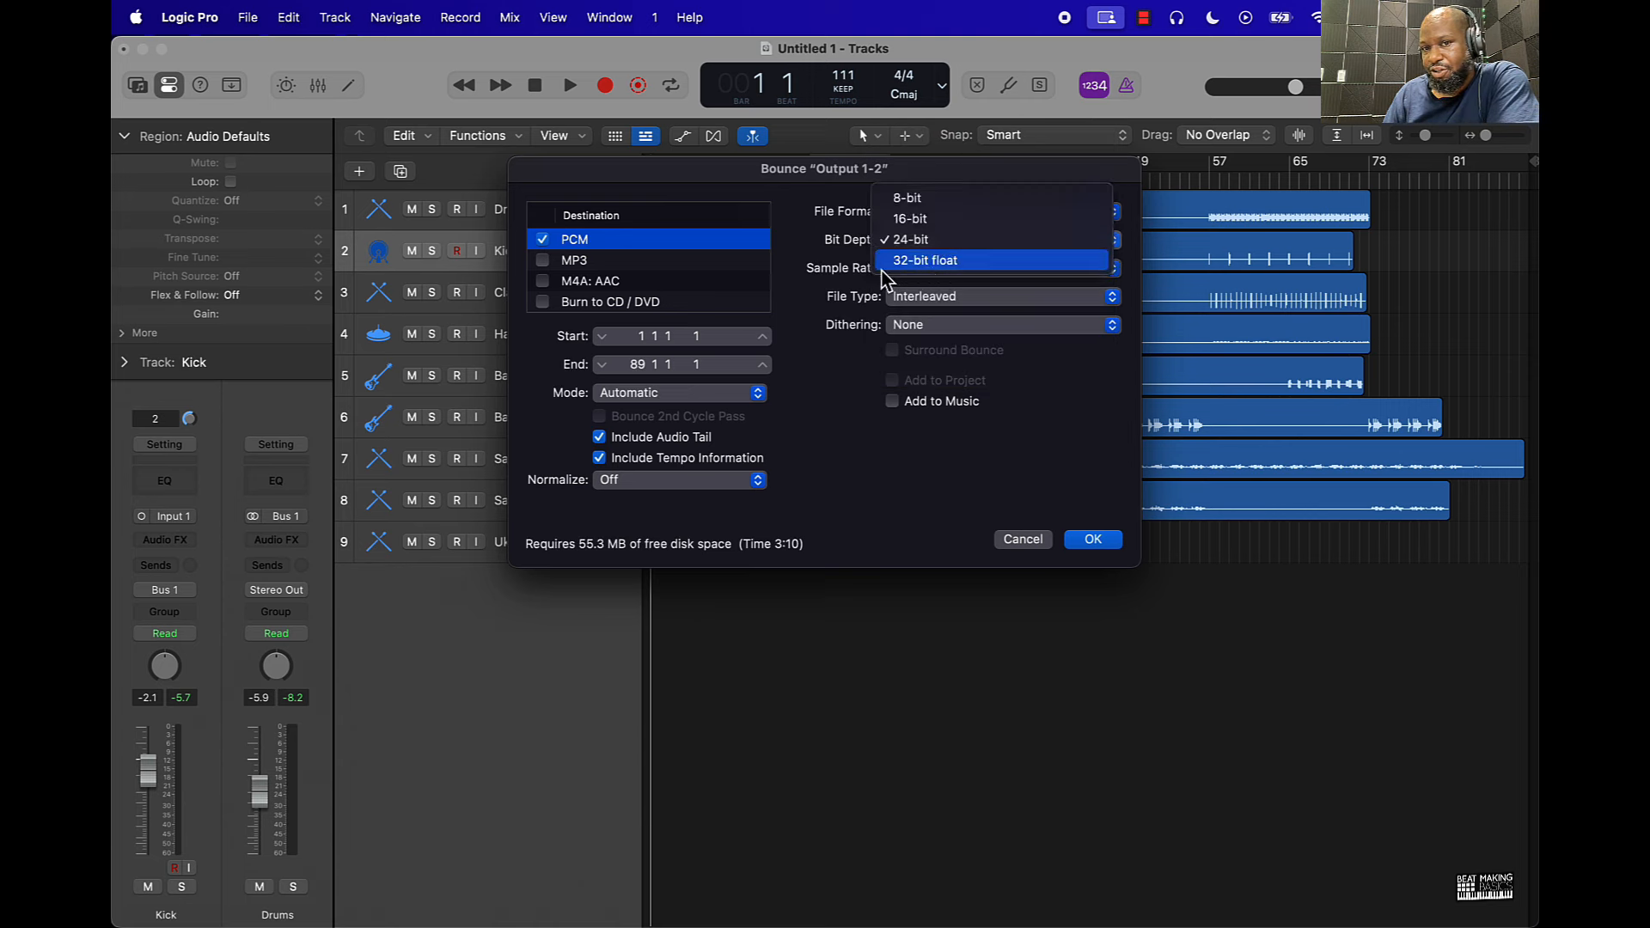
click(851, 267)
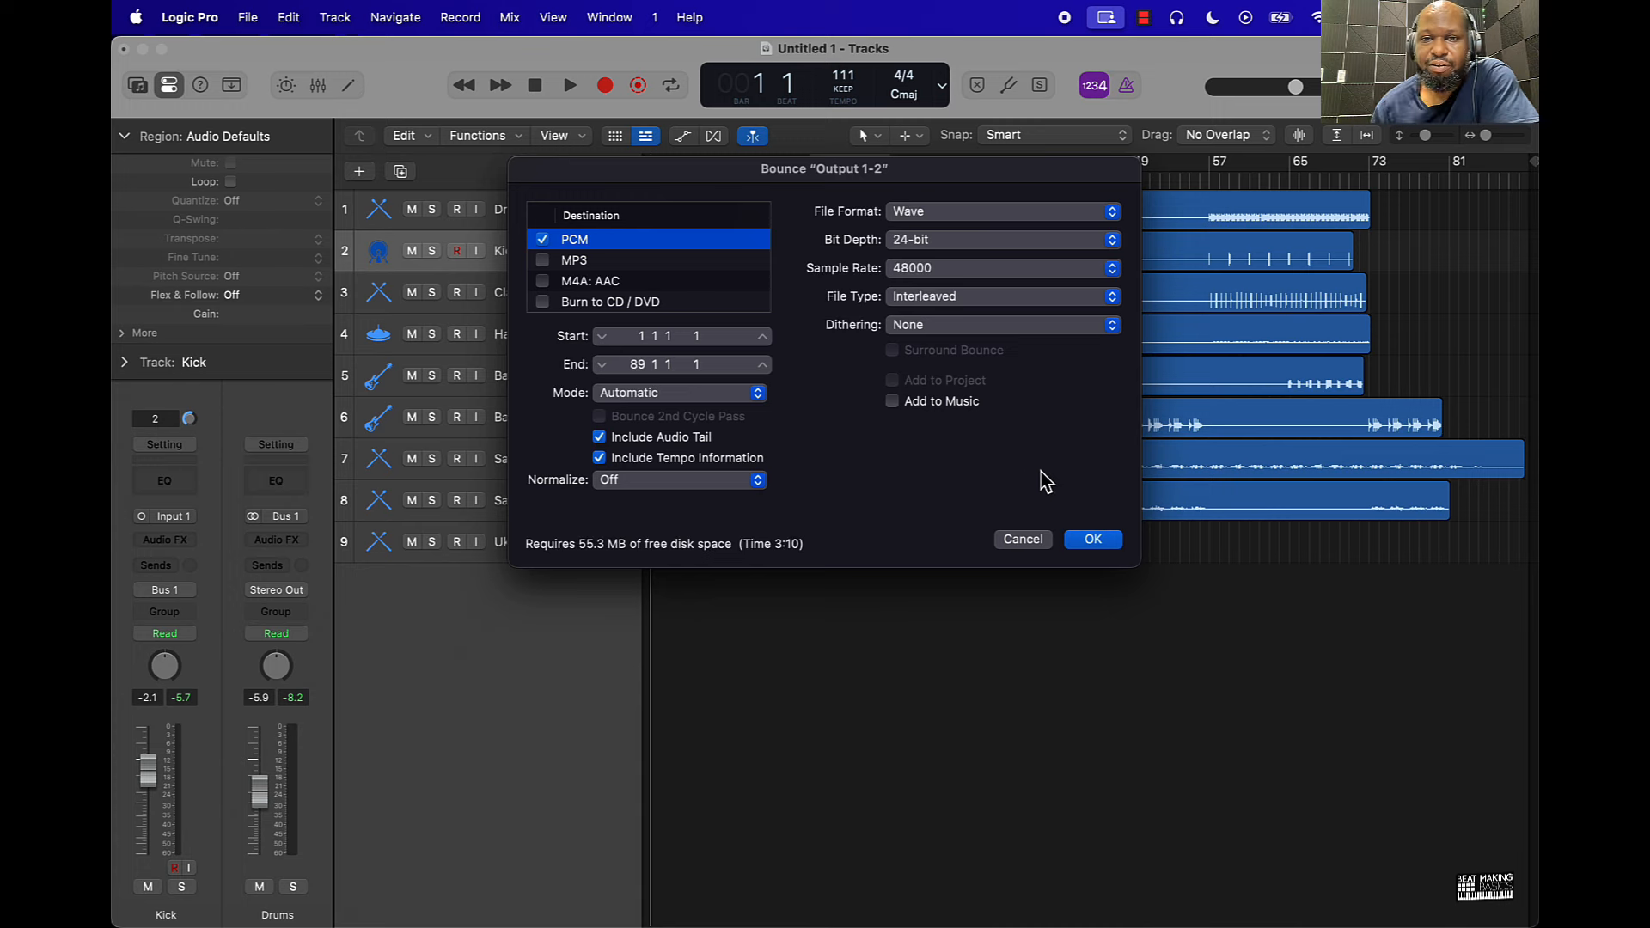
Accept the bounce settings and choose the Temptress folder inside Love Pack (Premium) as the save location
click(1093, 539)
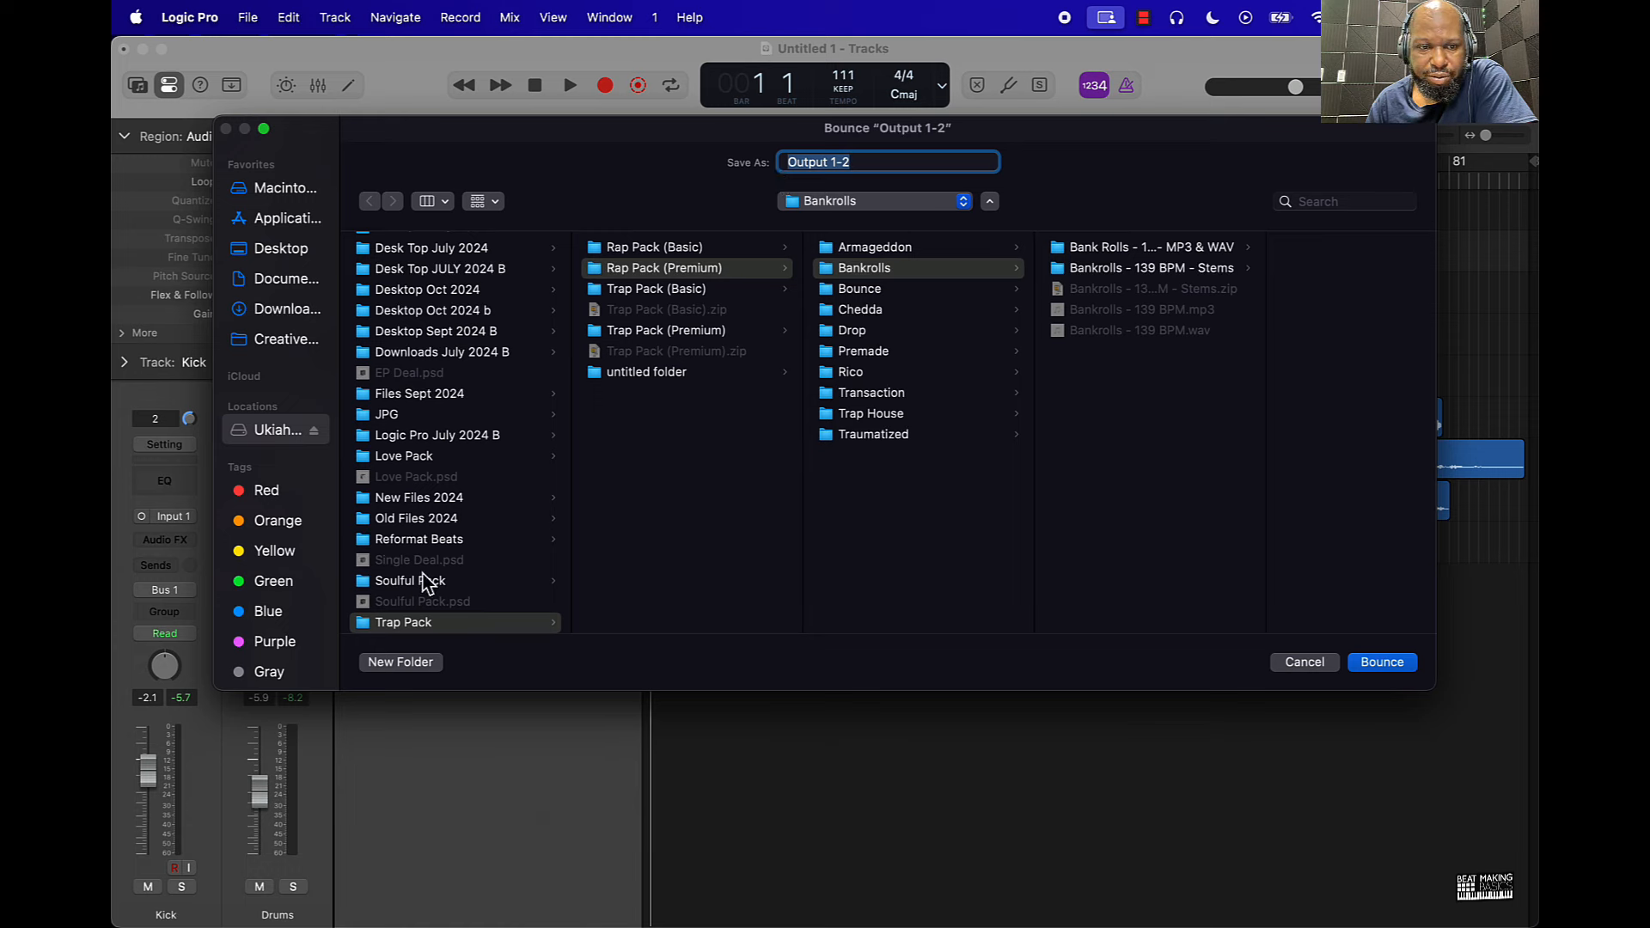
scroll(432, 576, down, 2)
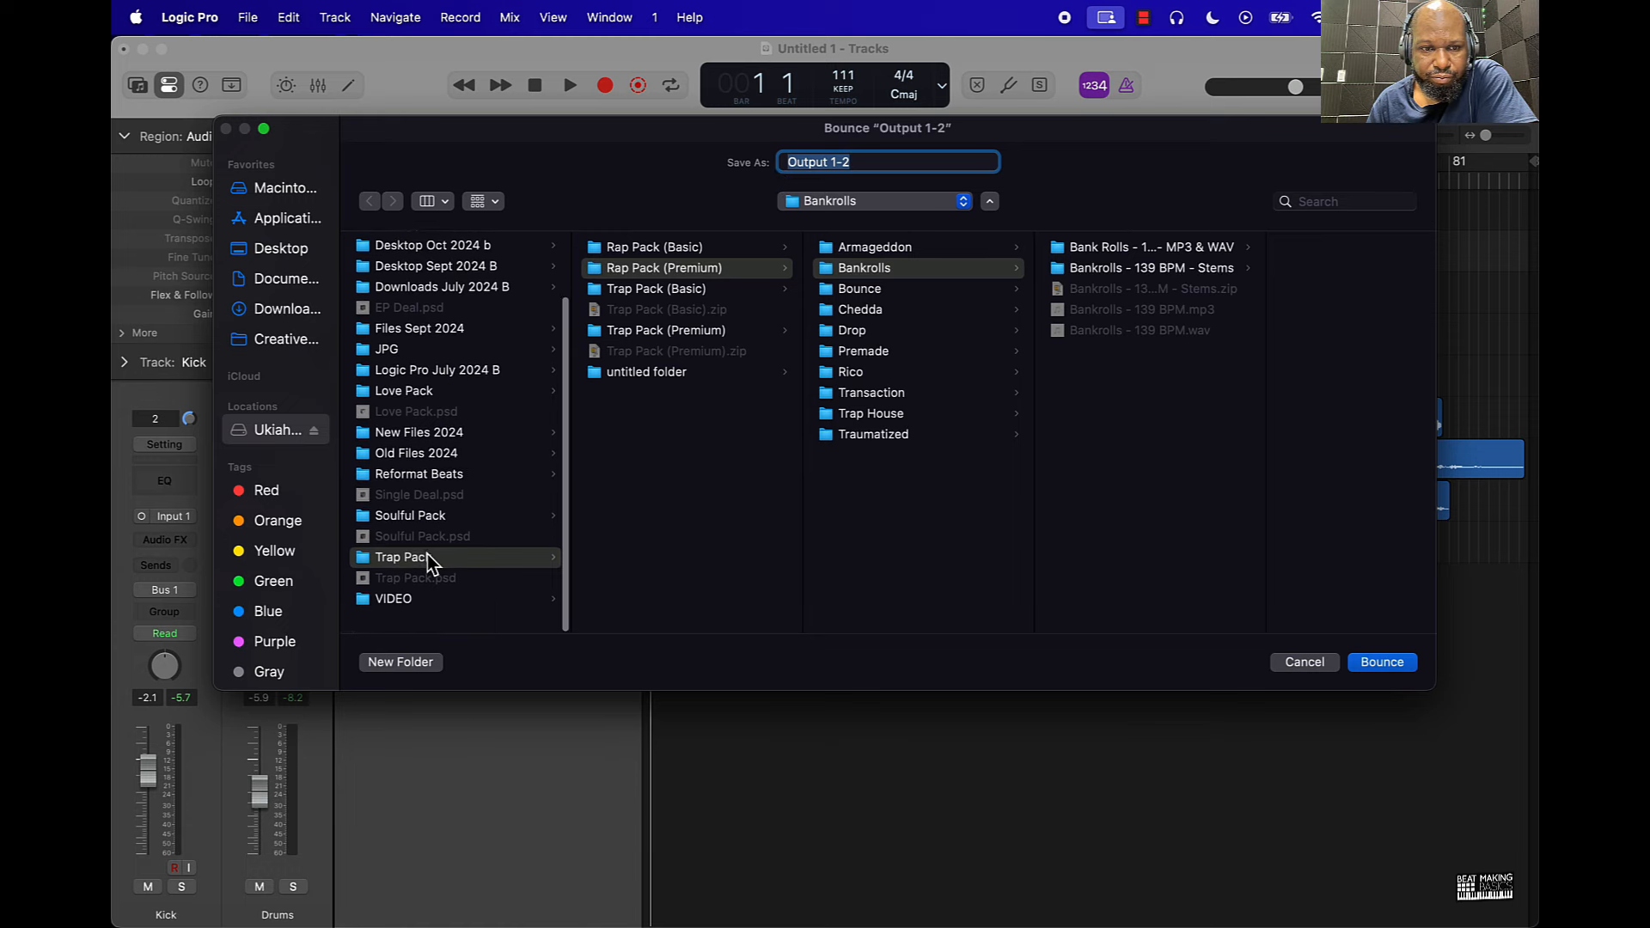
click(404, 408)
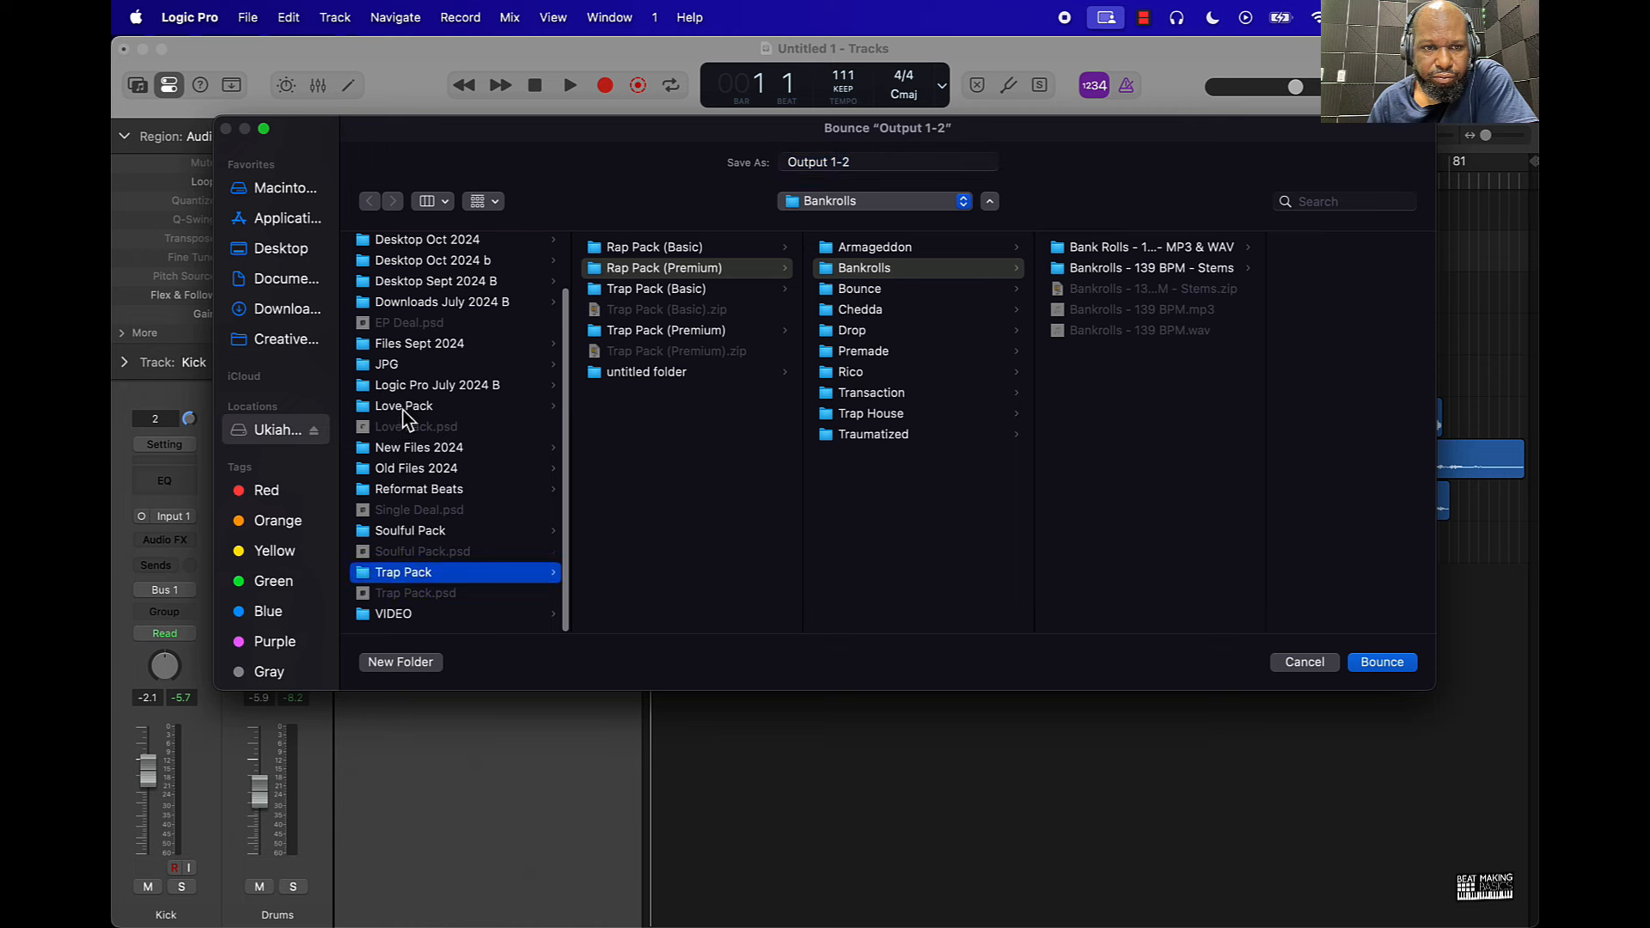
click(658, 290)
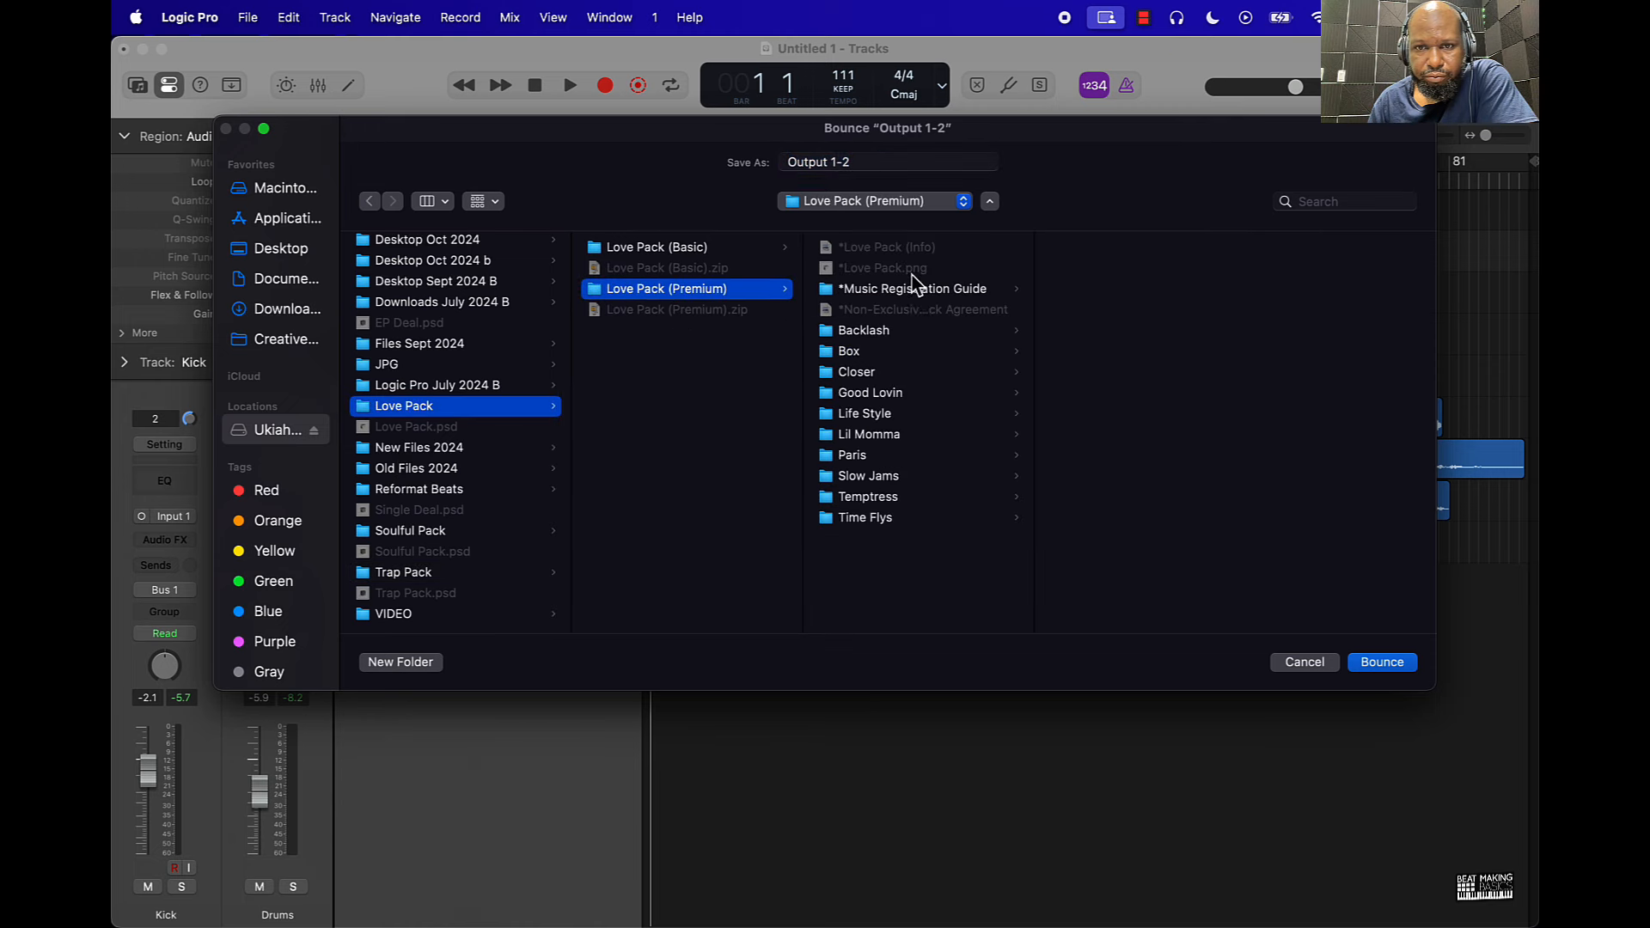
click(889, 498)
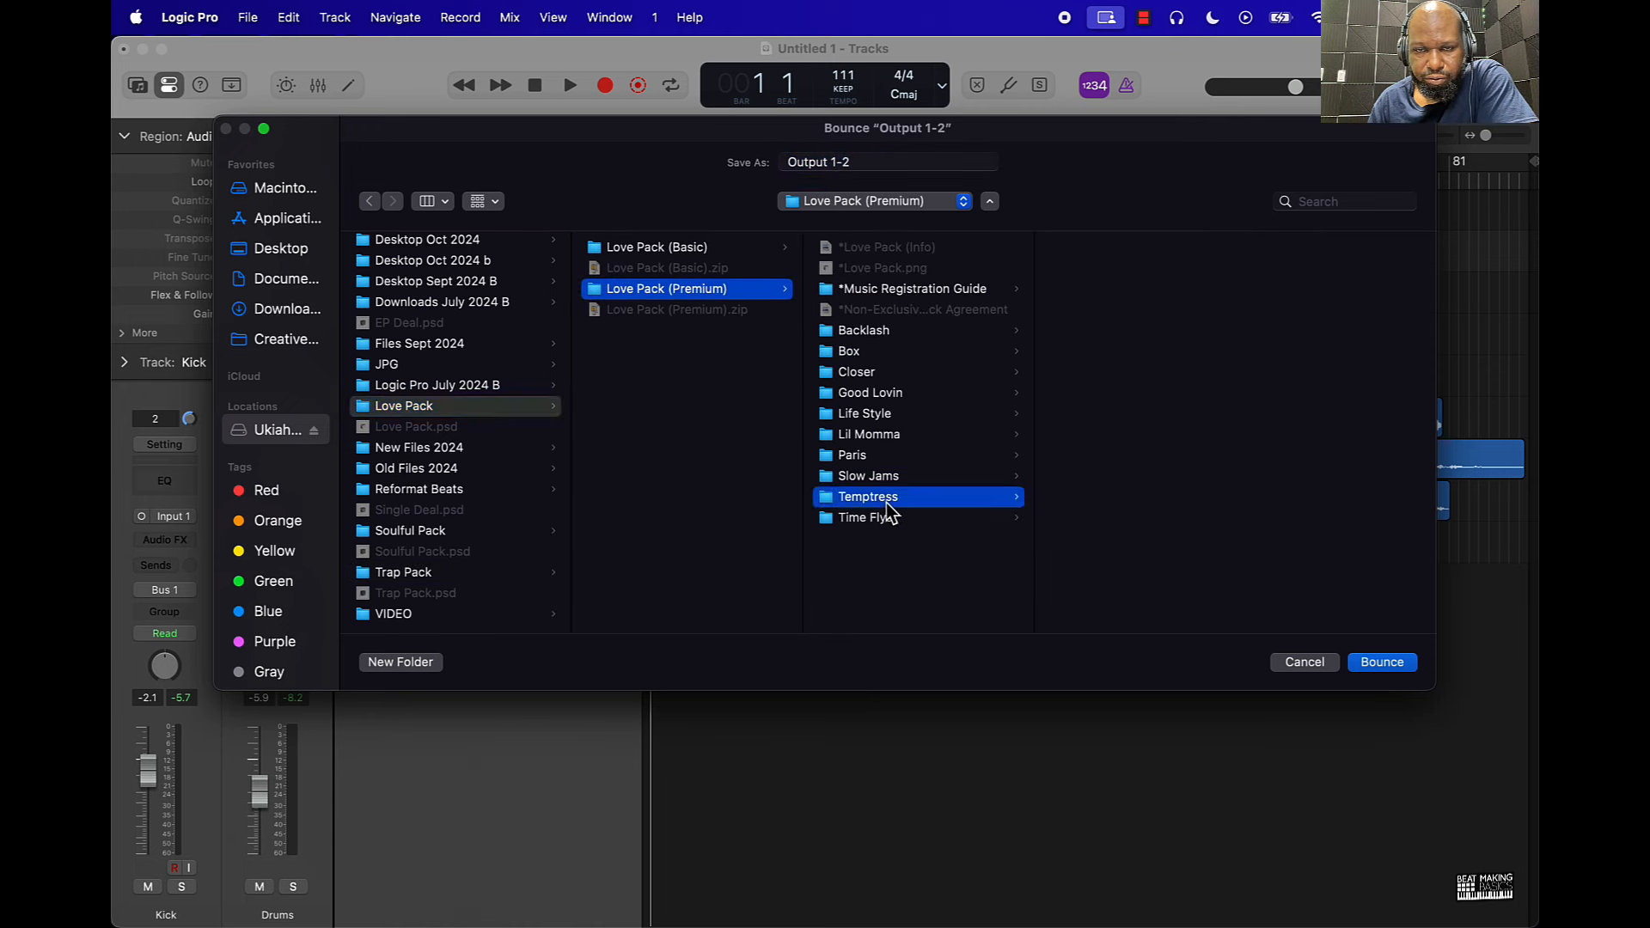
Name the bounce file Temptress and start bouncing the project
click(888, 172)
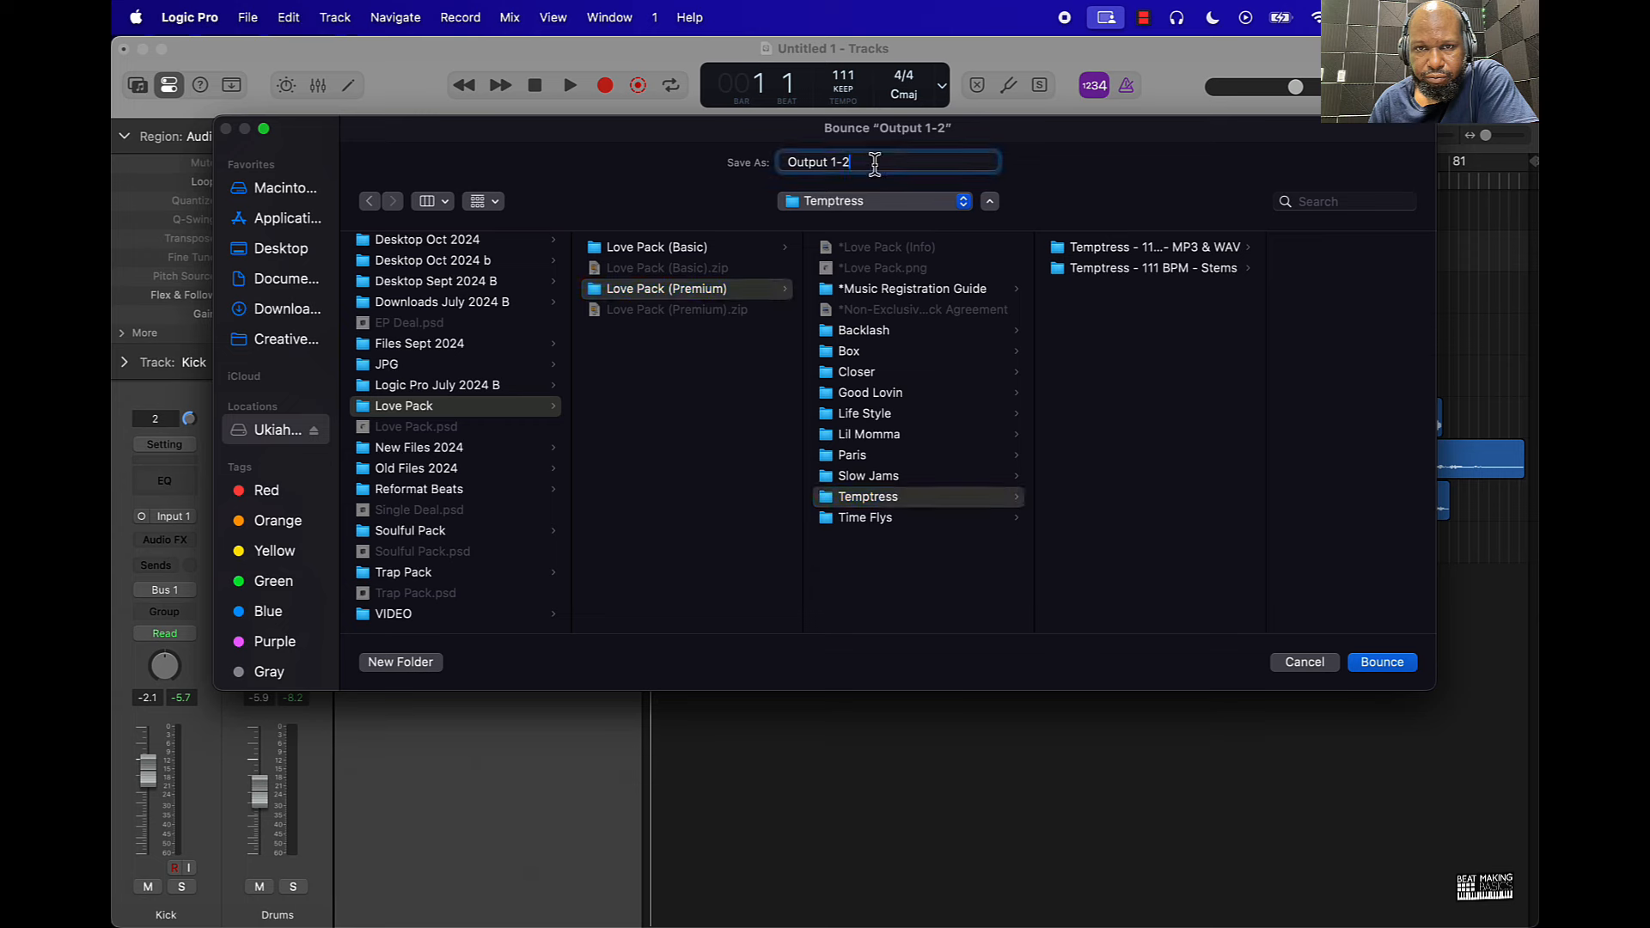
drag(888, 172, 771, 172)
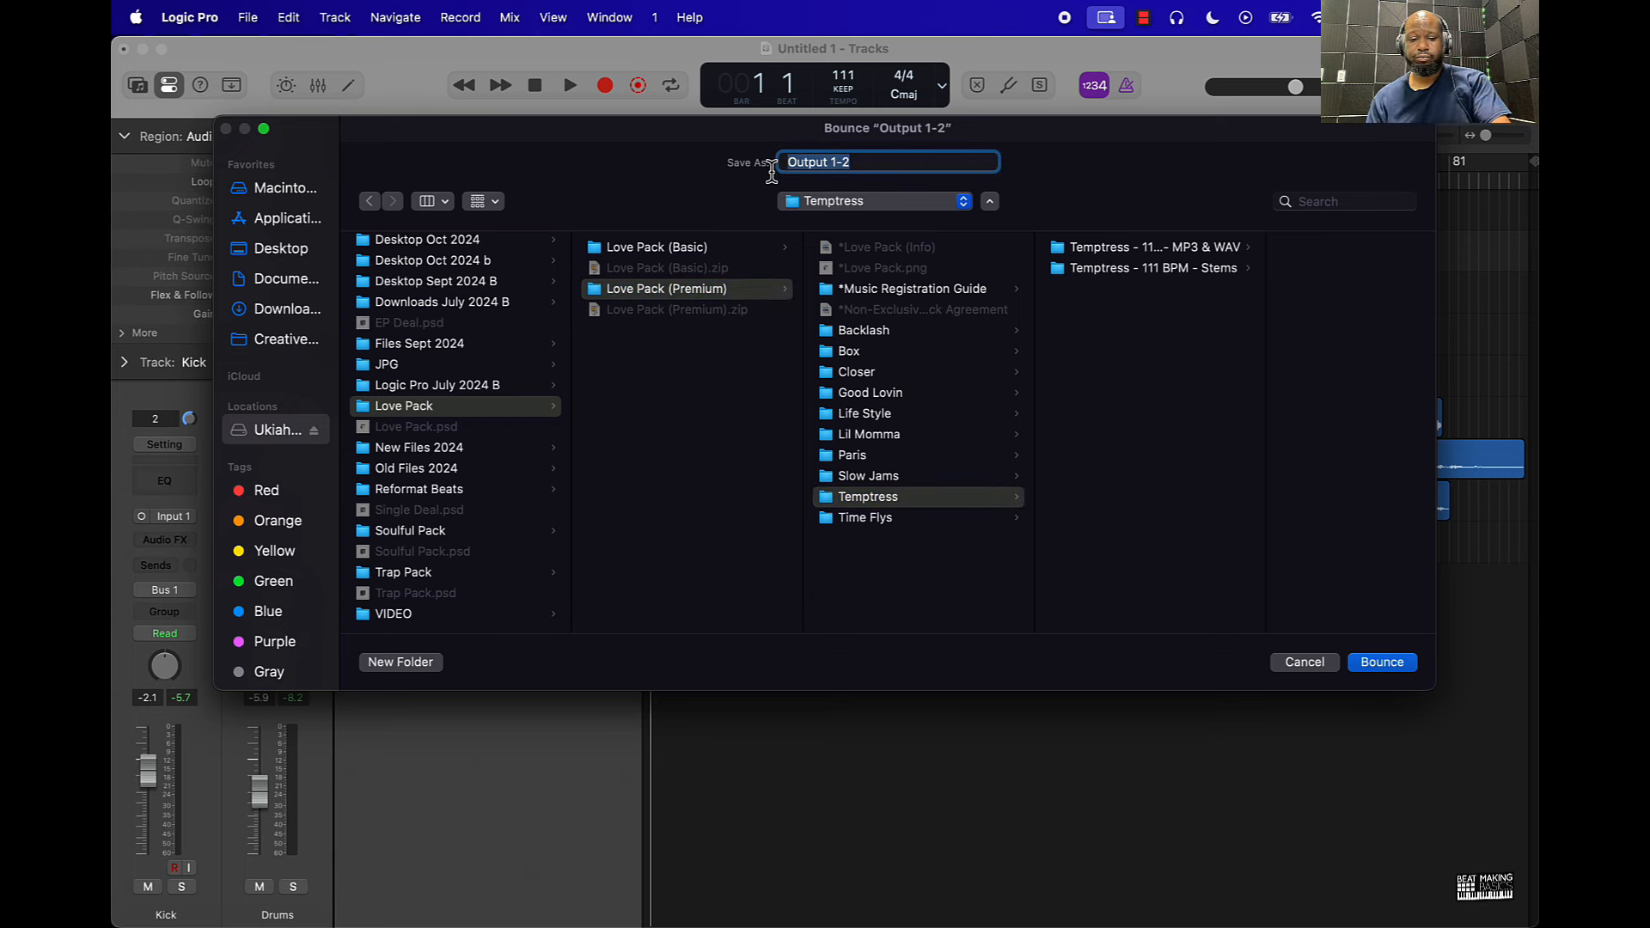
text(Te)
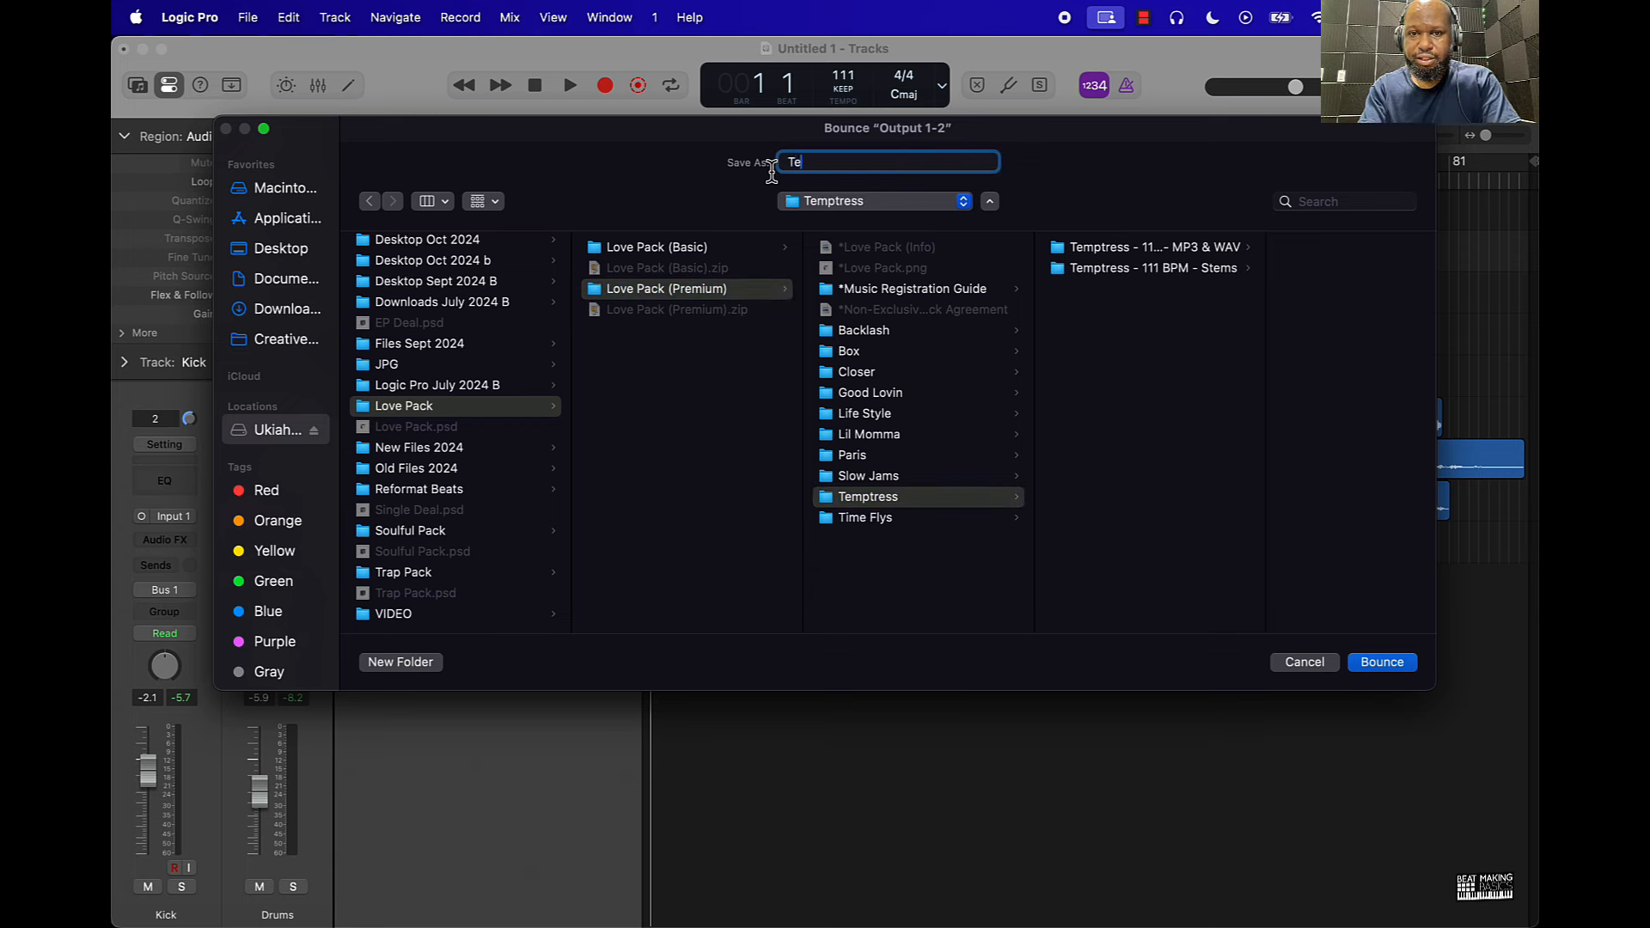
text(mptress)
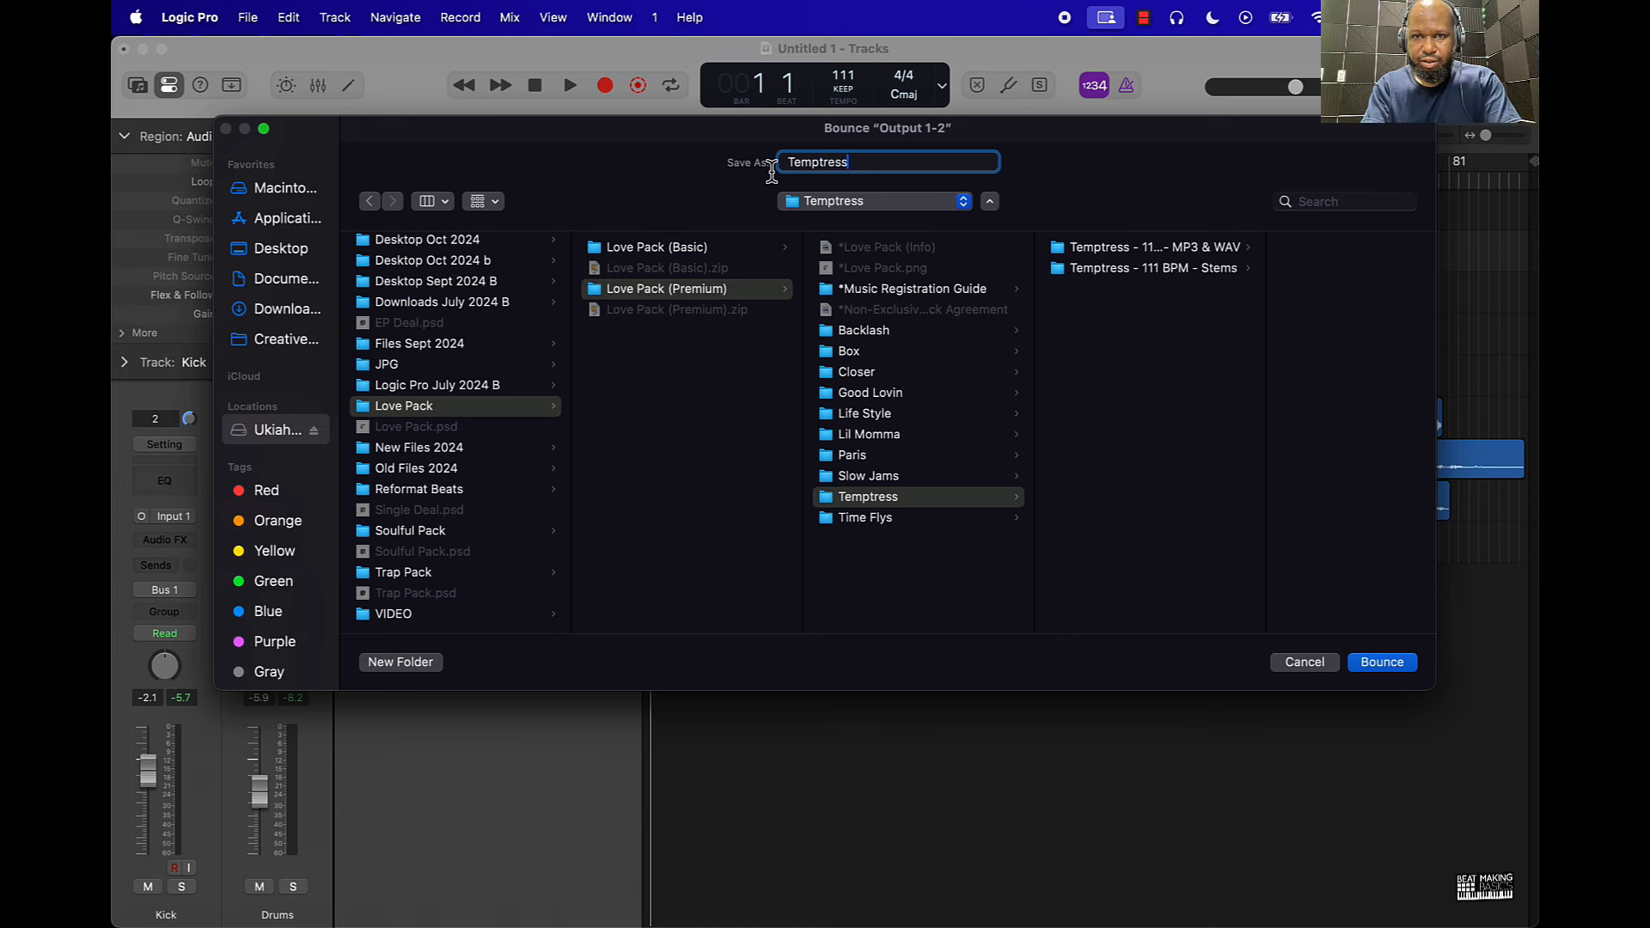
key(Return)
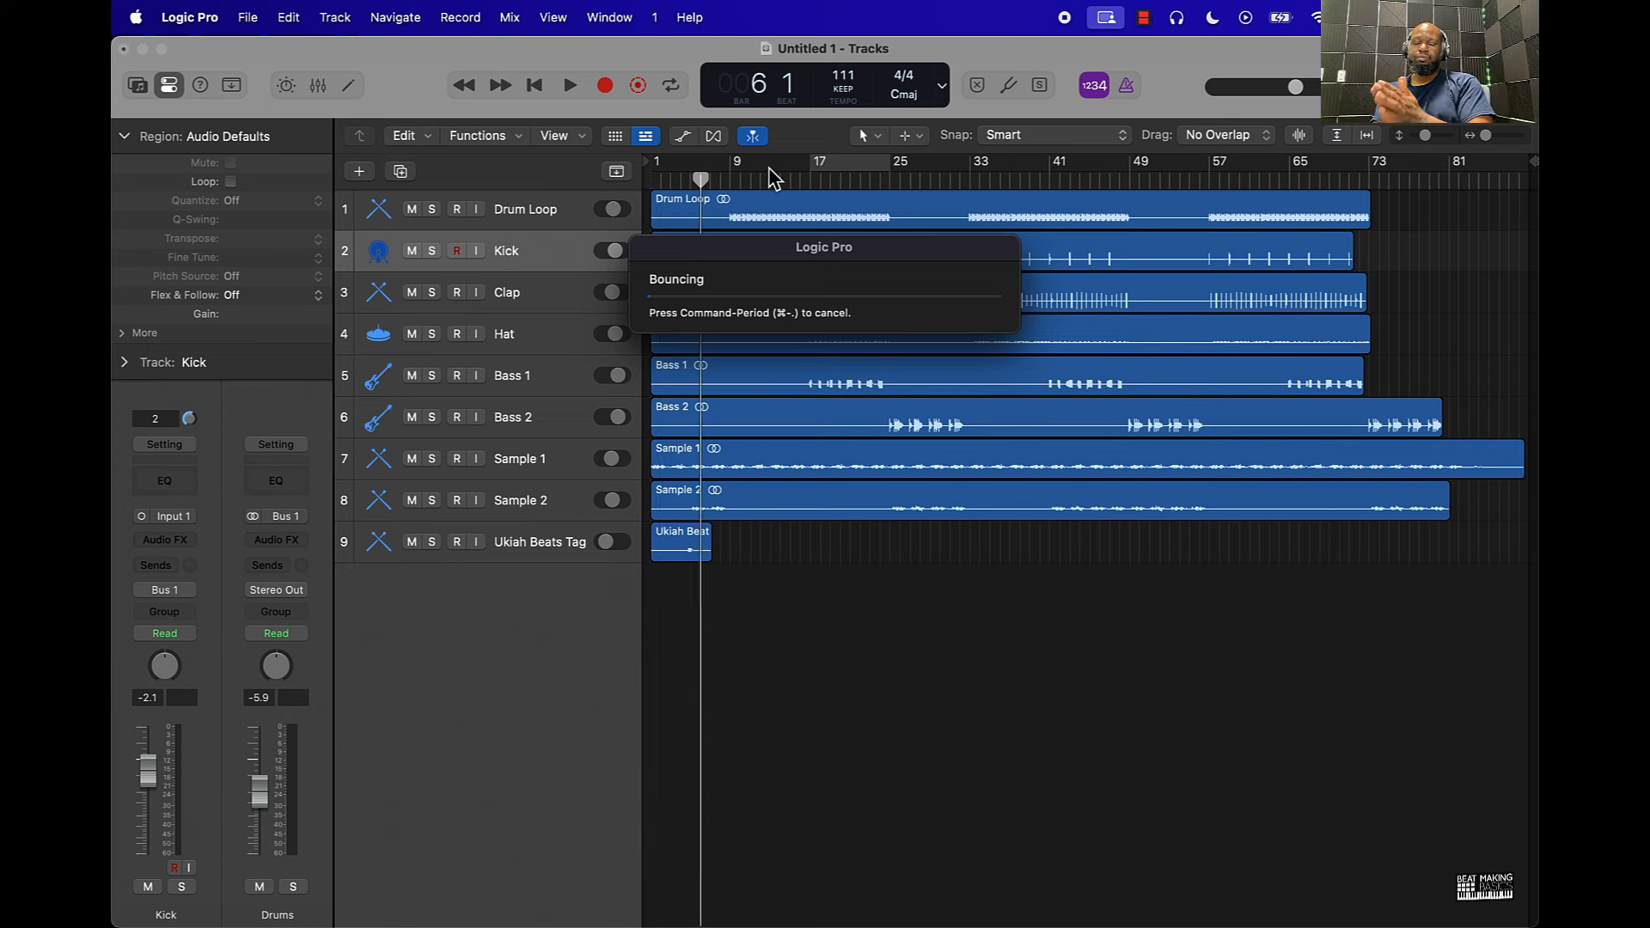